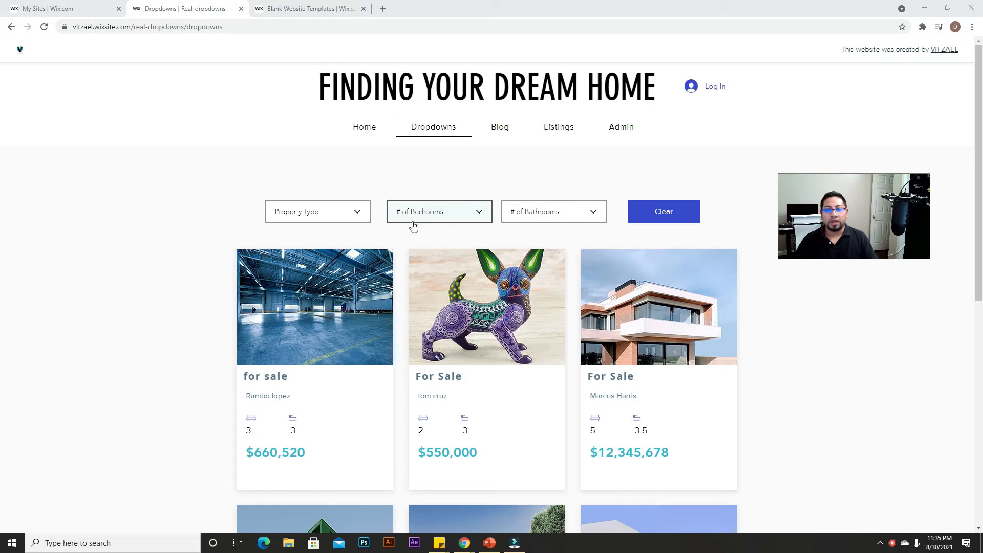
# Look over the property listings and filter them by the House property type.
pyautogui.scroll(-2, 368, 243)
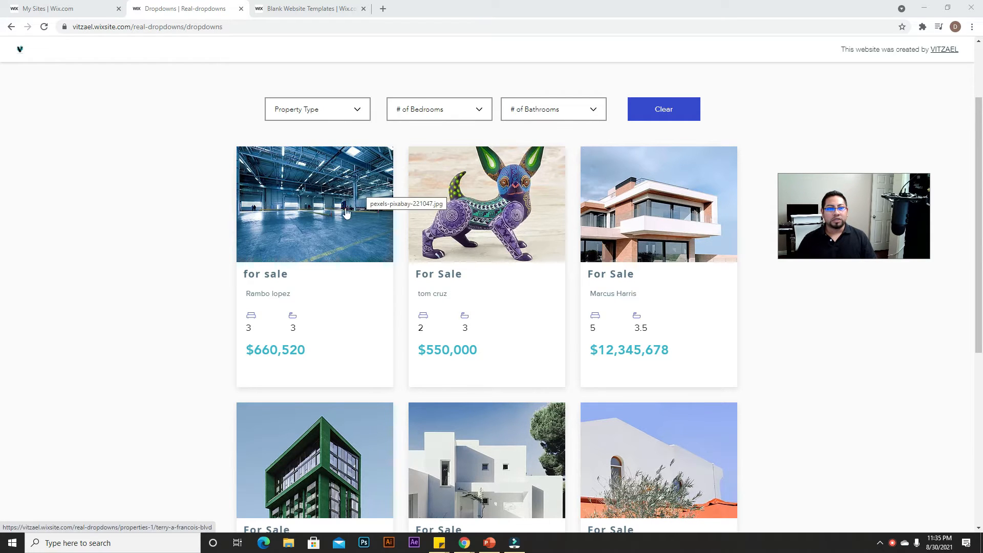
pyautogui.click(342, 119)
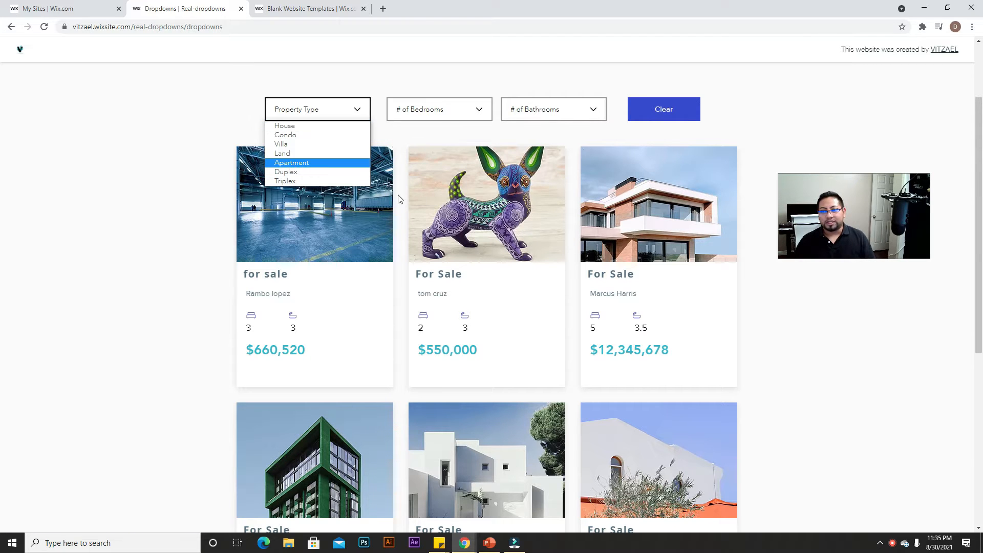
pyautogui.scroll(2, 358, 347)
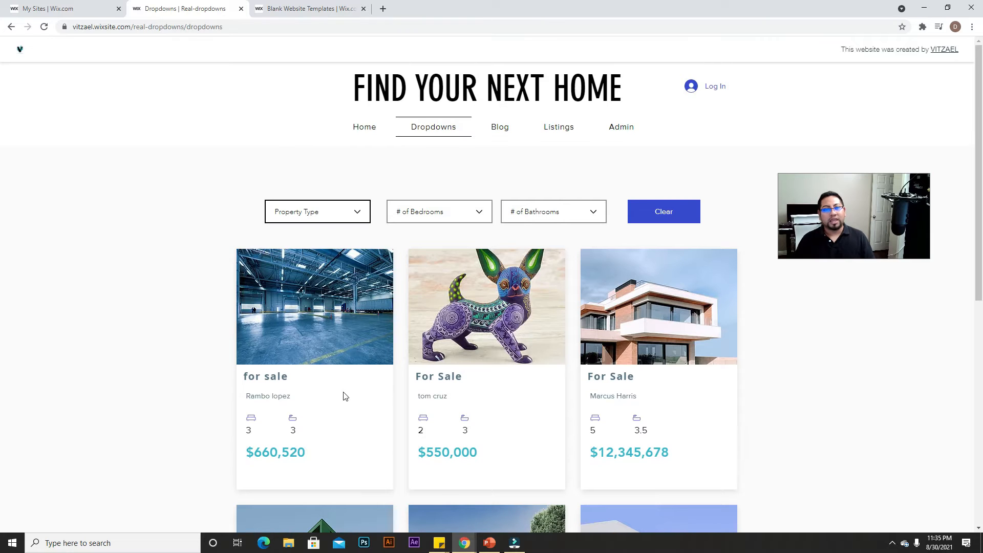
pyautogui.click(317, 215)
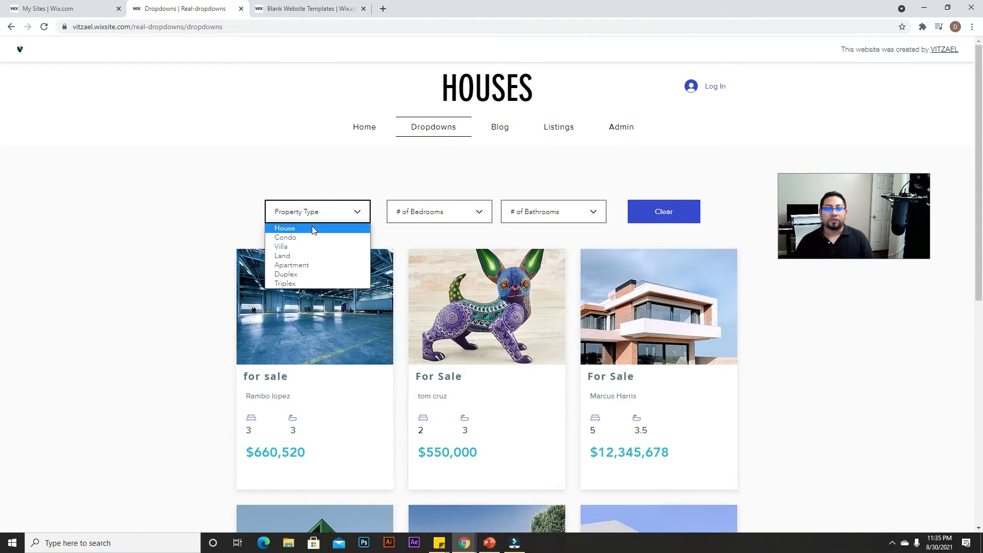
pyautogui.click(284, 228)
pyautogui.scroll(-3, 336, 307)
pyautogui.scroll(1, 432, 243)
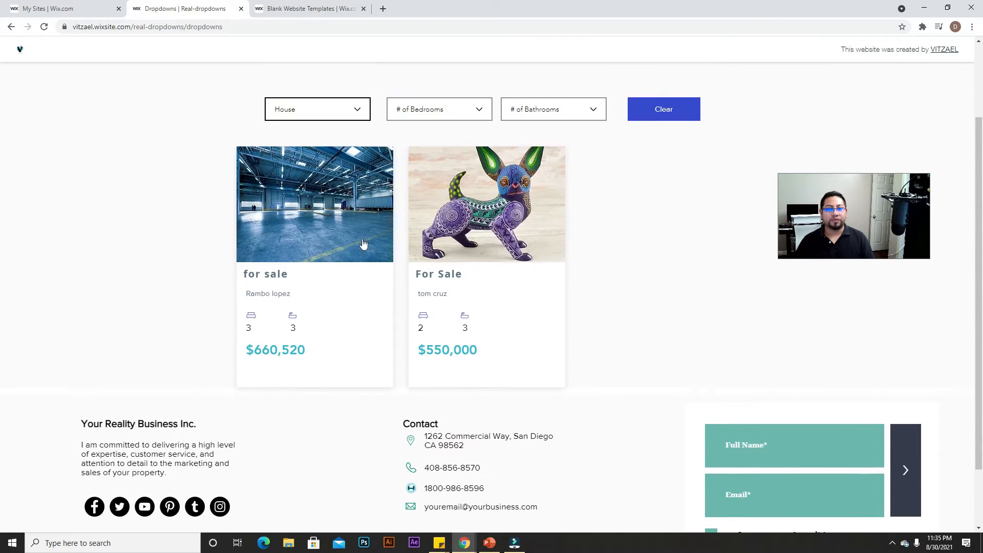
# Filter the listings by the Condo property type and clear the filters.
pyautogui.click(353, 117)
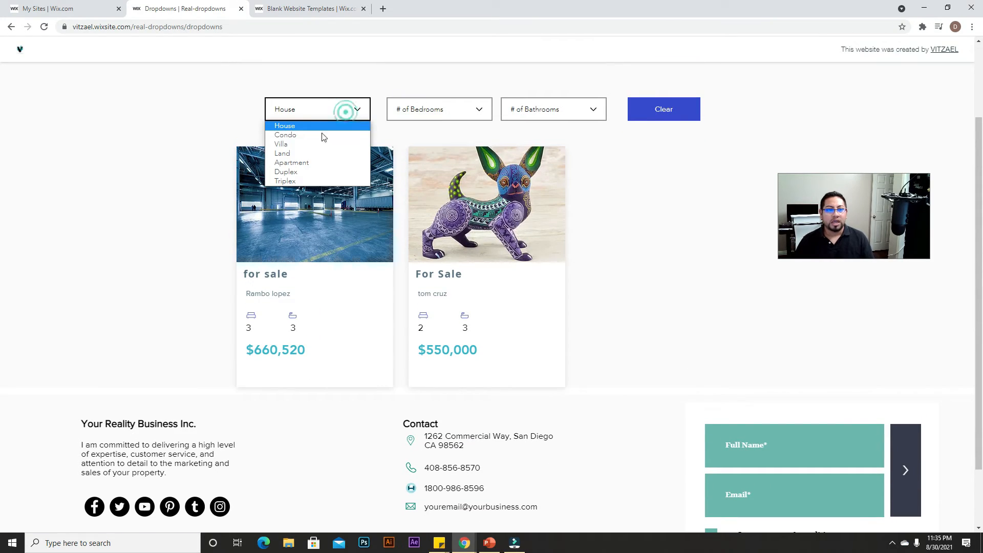
pyautogui.click(294, 135)
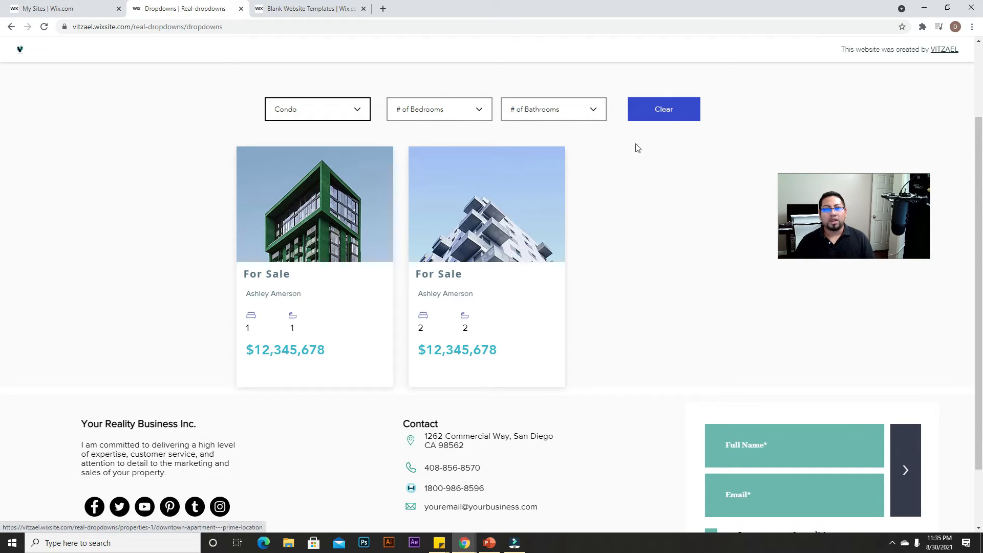
pyautogui.click(666, 118)
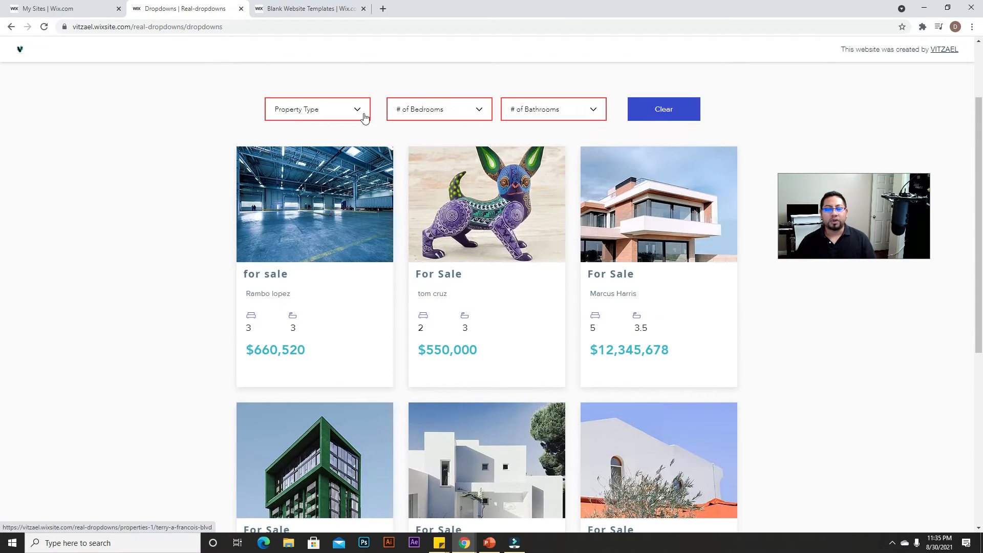
# Test the bedroom filter on the listings with 2, 3 and 4 bedrooms, and clear the filters.
pyautogui.click(464, 108)
pyautogui.click(441, 132)
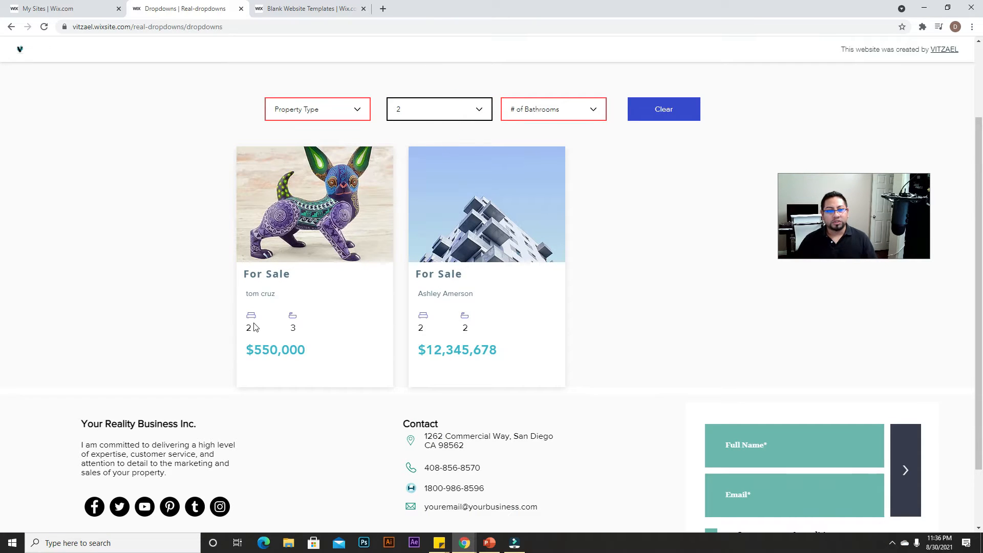
pyautogui.tripleClick(254, 333)
pyautogui.click(253, 330)
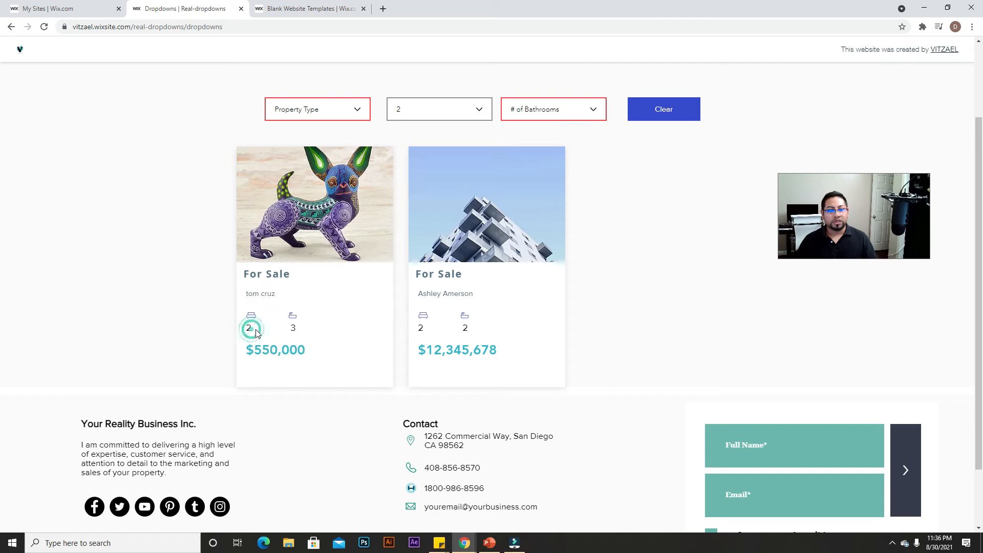
pyautogui.click(449, 106)
pyautogui.click(439, 149)
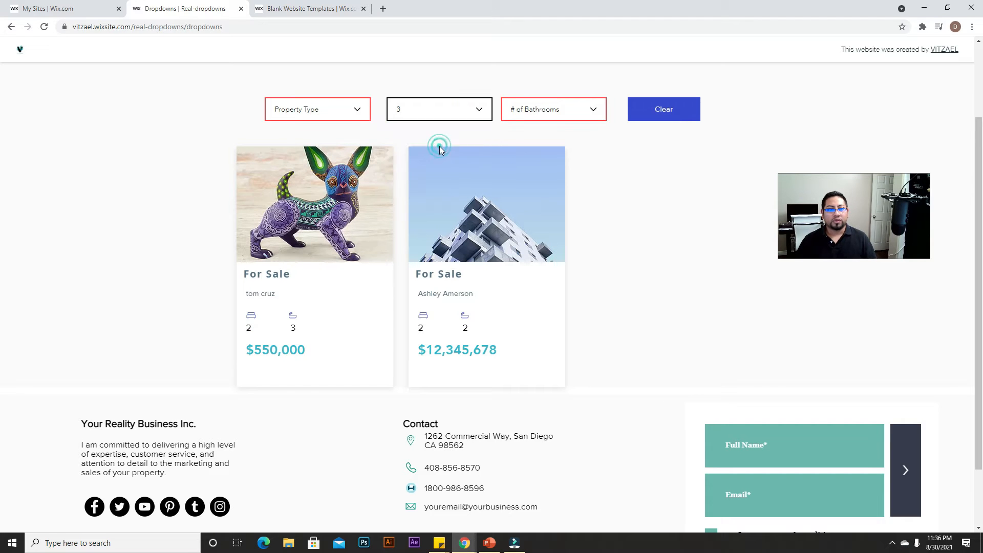
pyautogui.click(400, 118)
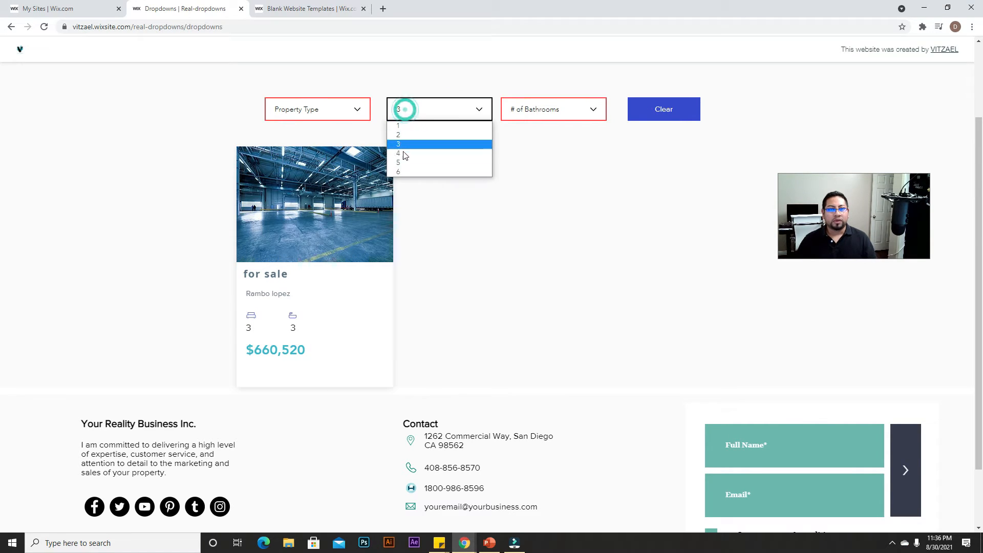
pyautogui.click(403, 155)
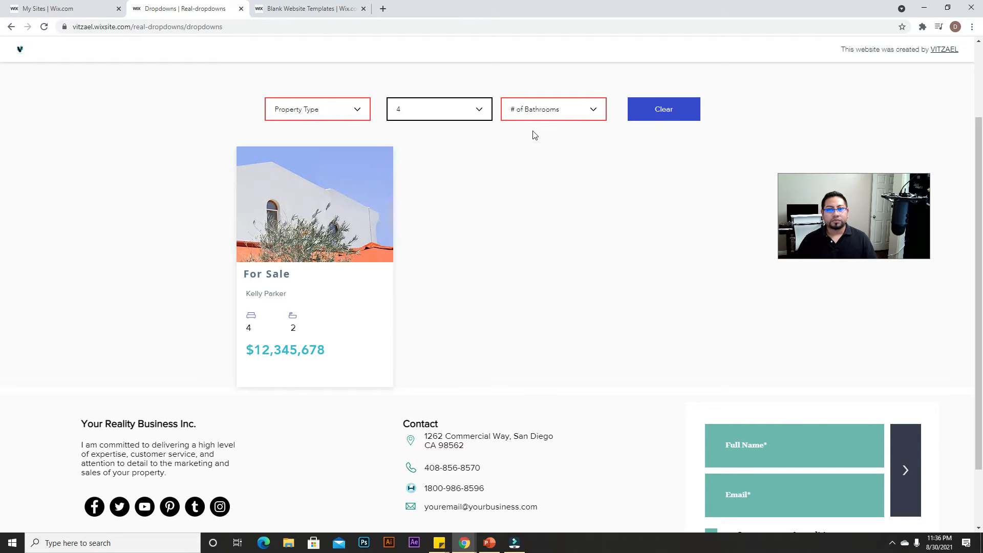
pyautogui.click(677, 103)
# Test the bathroom filter on the listings with 1, 2 and 5 bathrooms, and clear the filters.
pyautogui.click(552, 118)
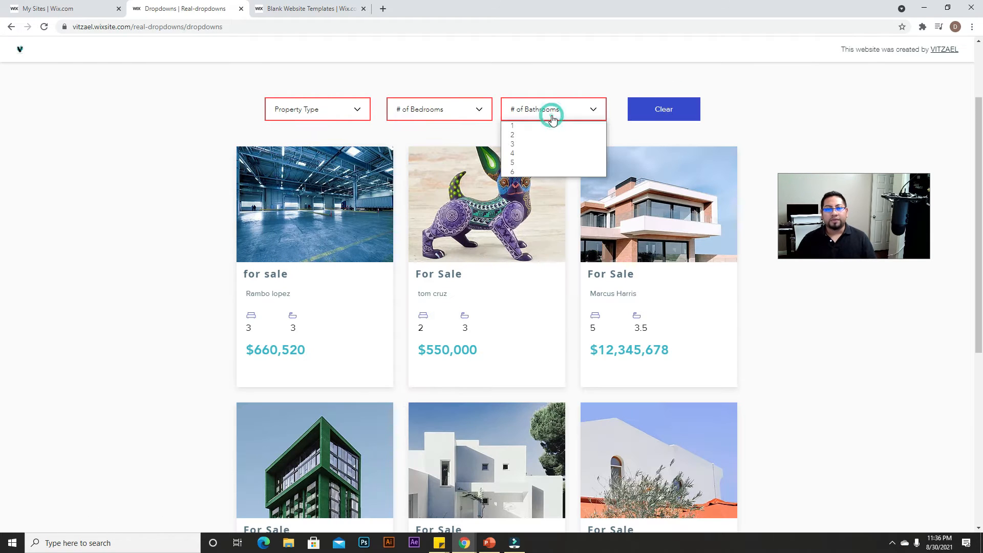
pyautogui.click(530, 127)
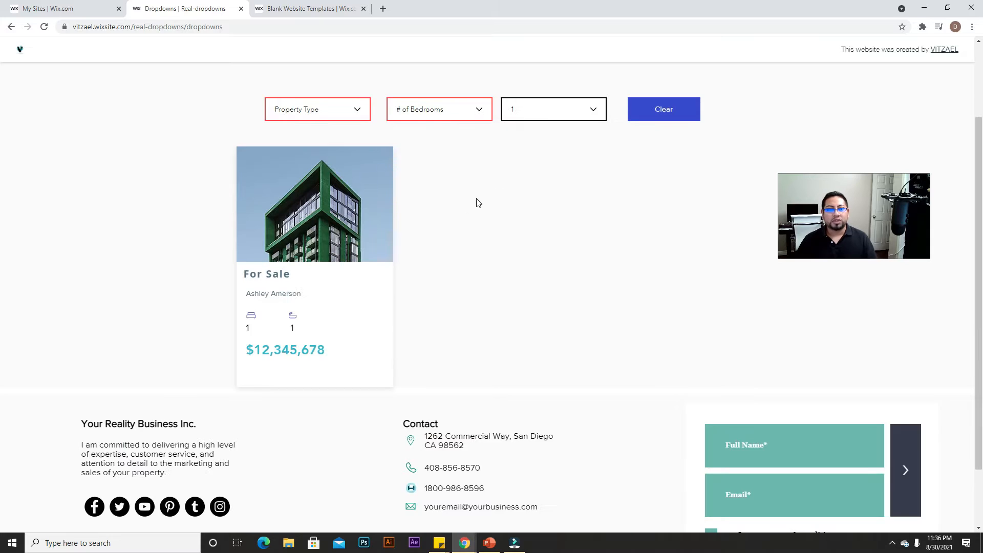
pyautogui.click(544, 110)
pyautogui.click(532, 136)
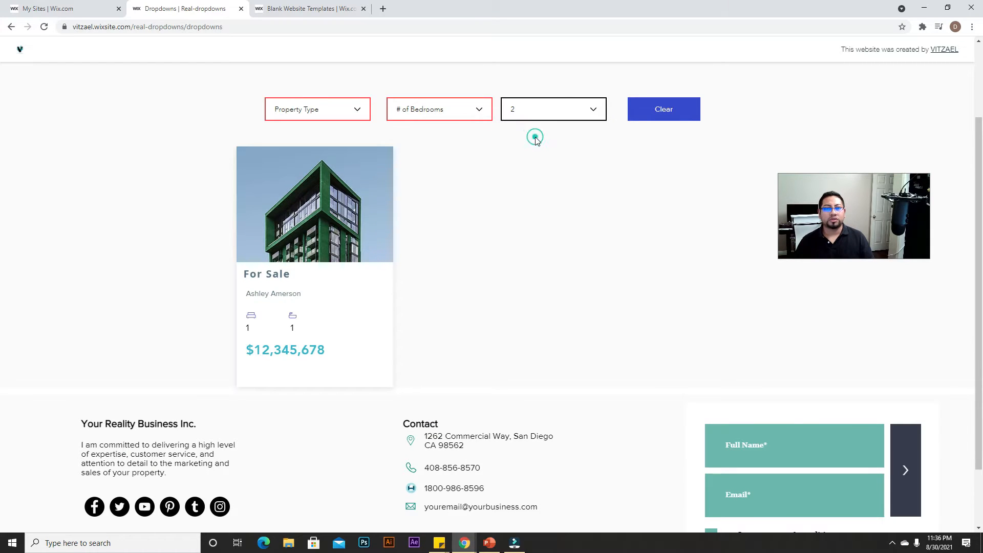
pyautogui.click(596, 111)
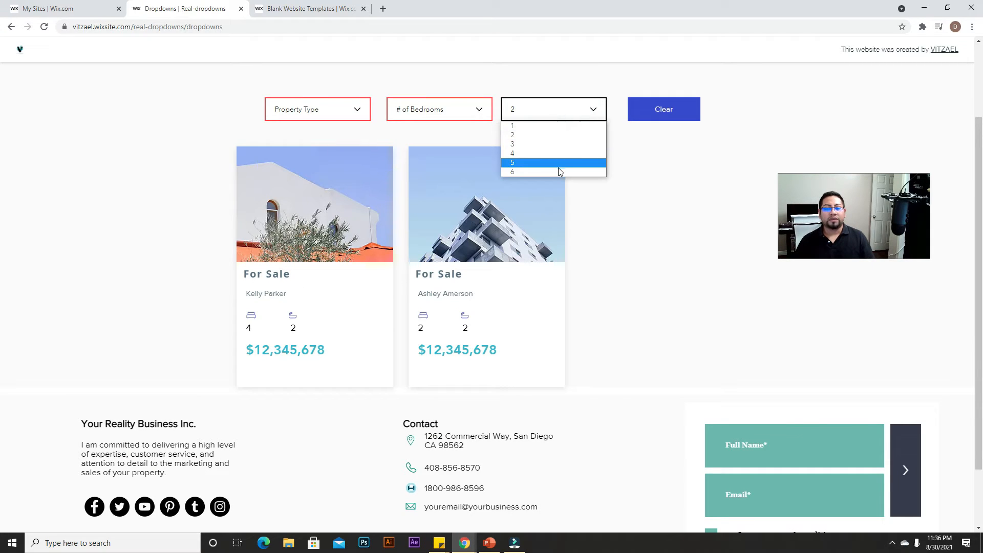
pyautogui.click(557, 166)
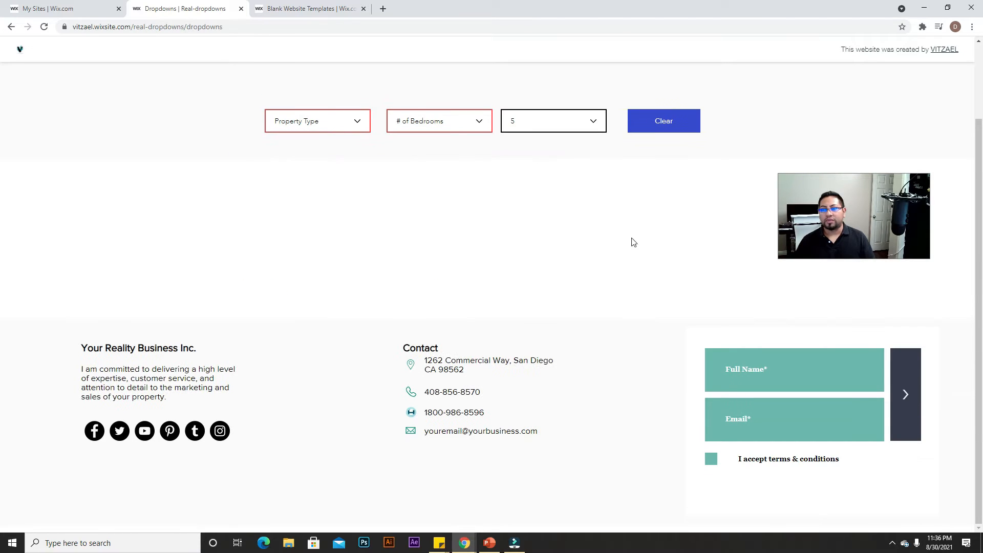
pyautogui.click(654, 128)
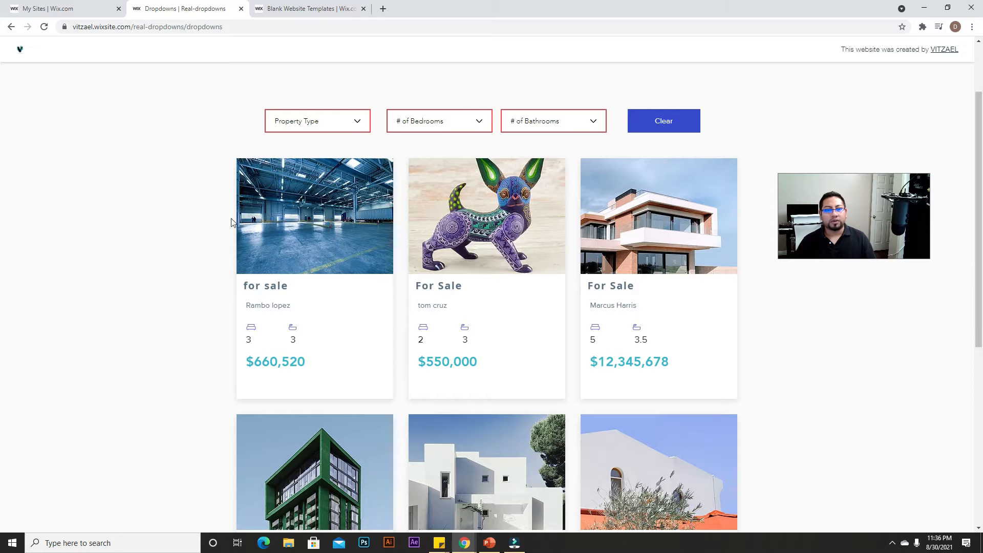
# Review the first listing's detail page down to its location map and return to the Dropdowns page.
pyautogui.scroll(-2, 333, 292)
pyautogui.scroll(3, 338, 300)
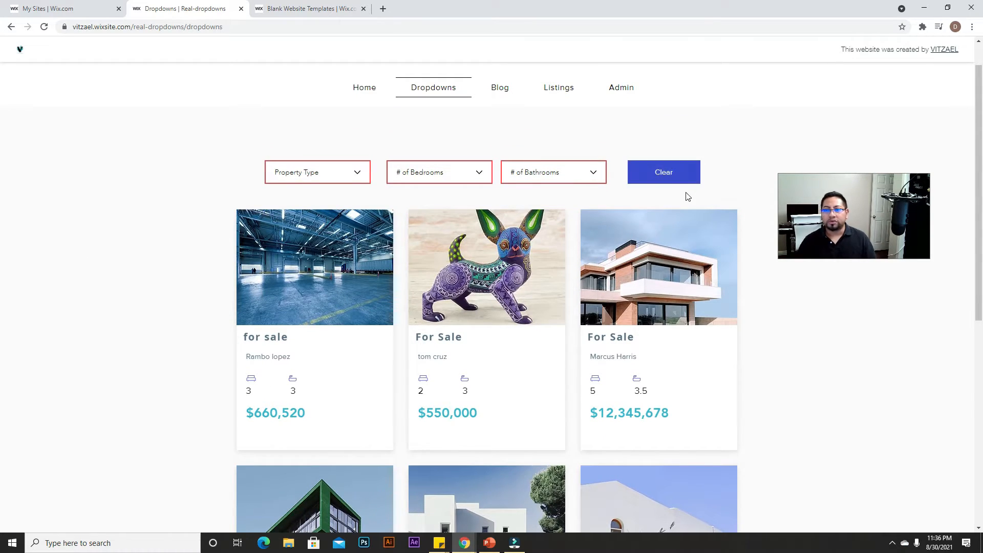
pyautogui.scroll(1, 283, 149)
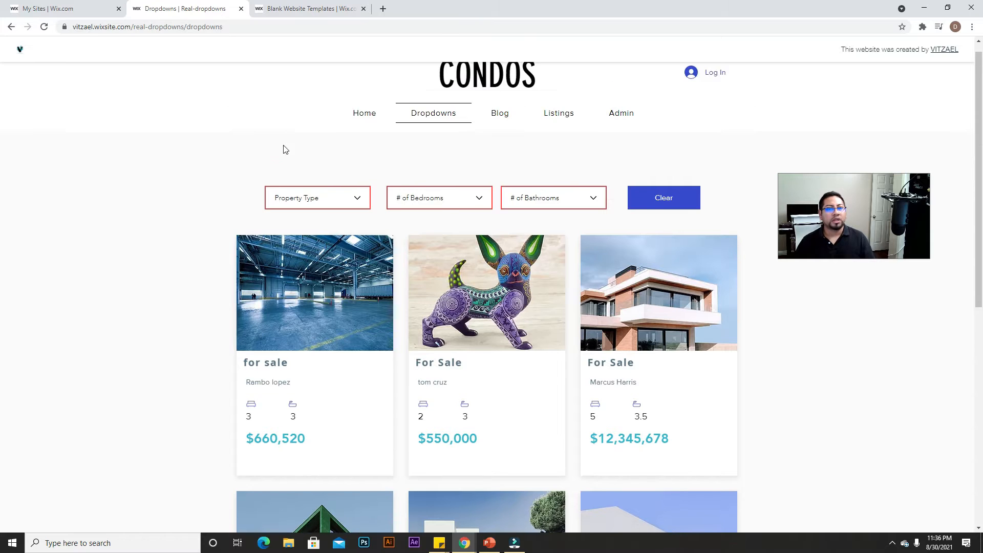
pyautogui.scroll(-3, 327, 179)
pyautogui.scroll(2, 451, 222)
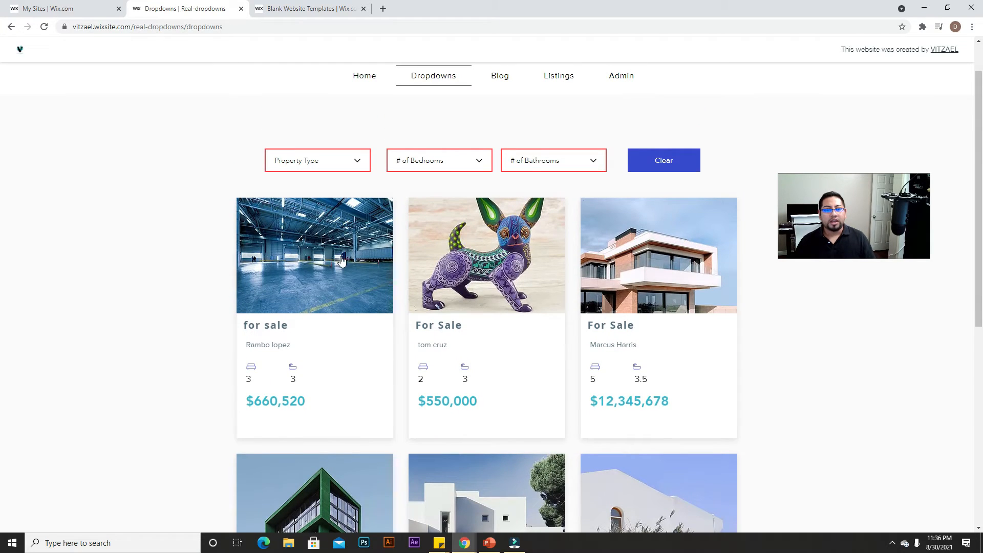
pyautogui.click(316, 246)
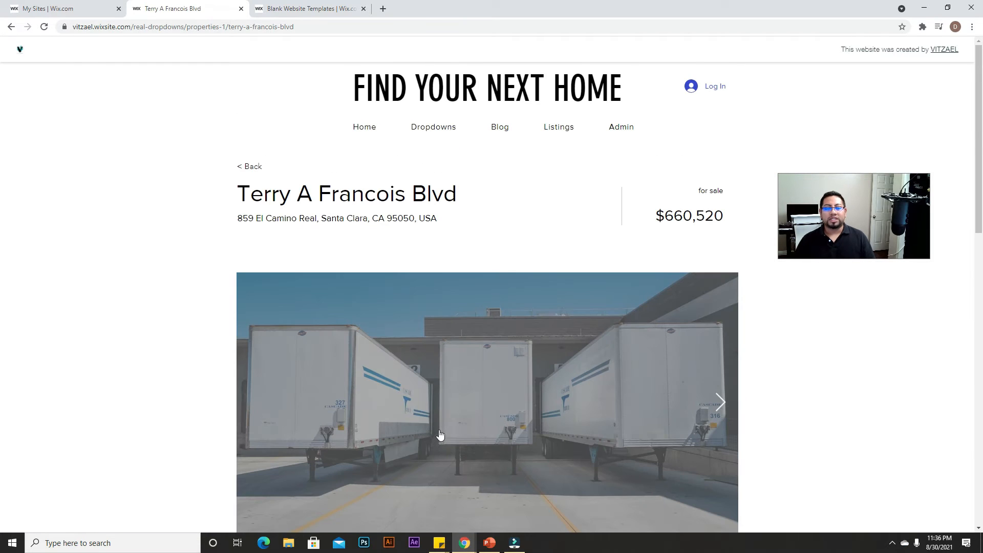
pyautogui.scroll(-4, 505, 292)
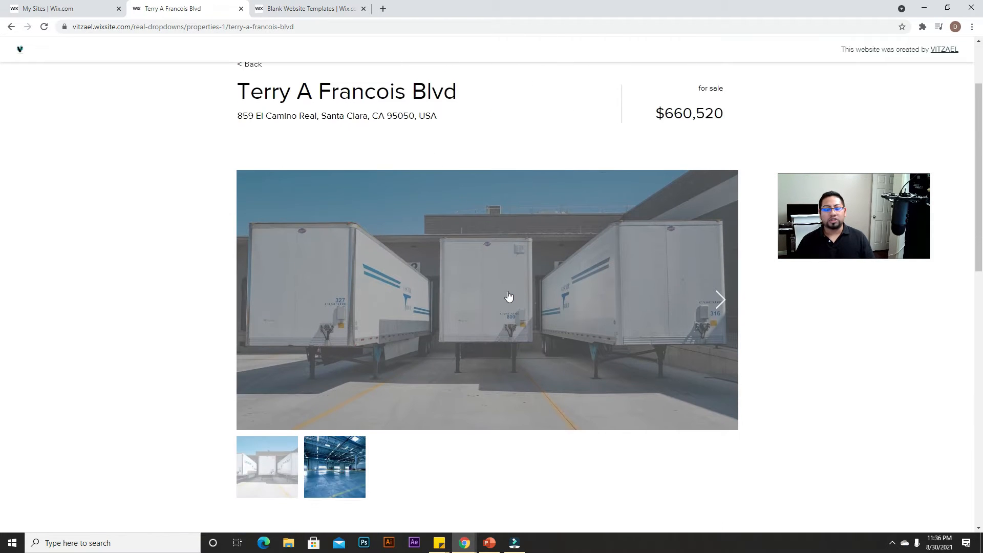
pyautogui.scroll(-11, 562, 414)
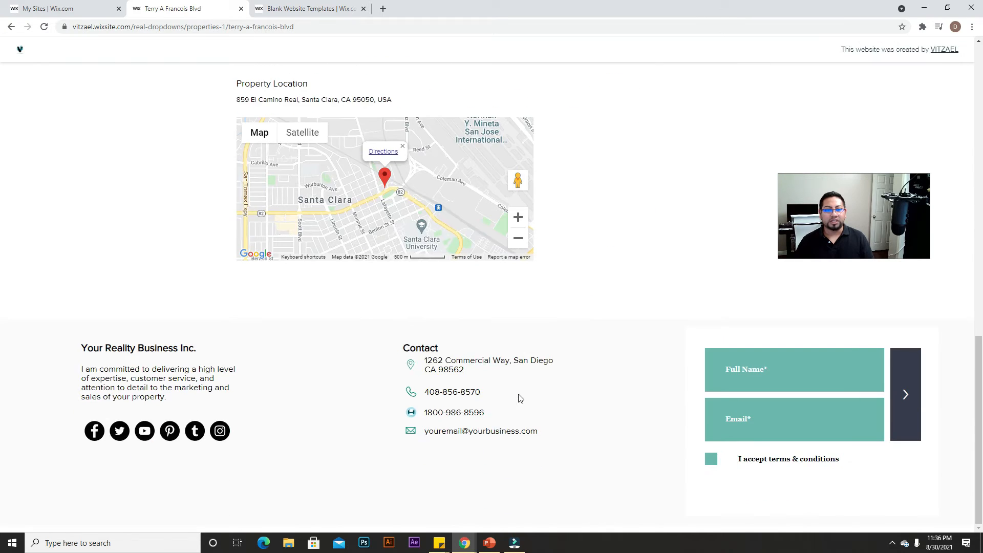
pyautogui.scroll(5, 518, 398)
pyautogui.scroll(10, 518, 397)
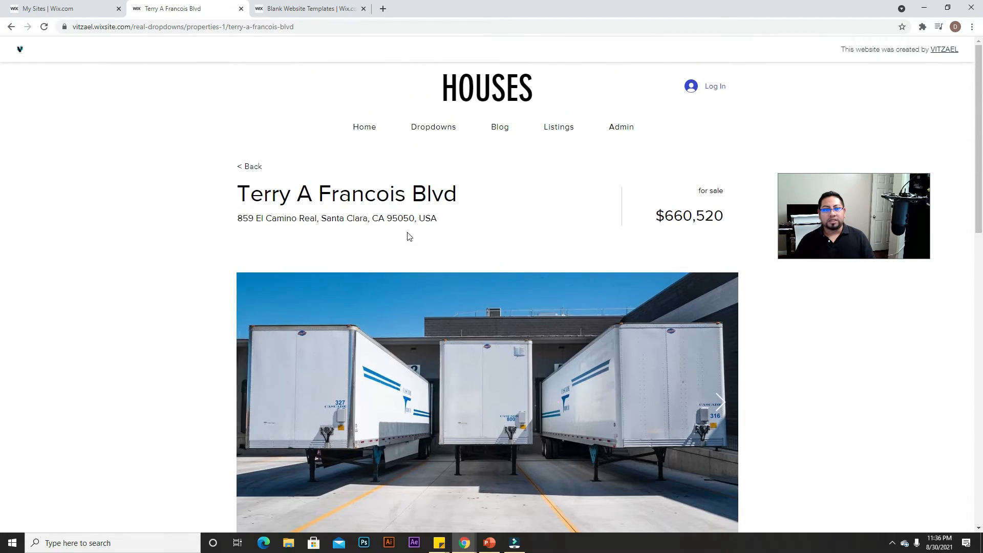
pyautogui.click(442, 128)
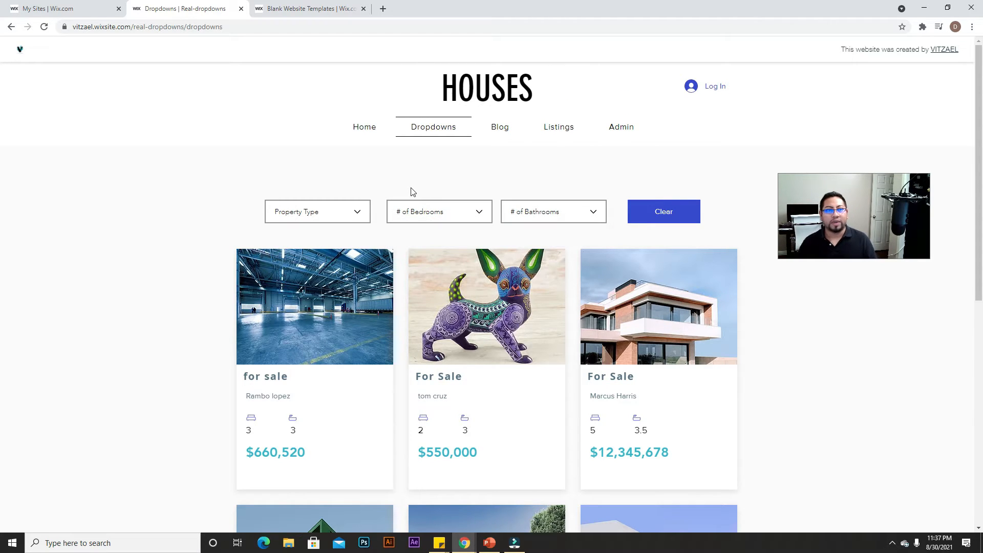
# Open the Start from Scratch blank website template for editing in the Wix Editor.
pyautogui.click(89, 11)
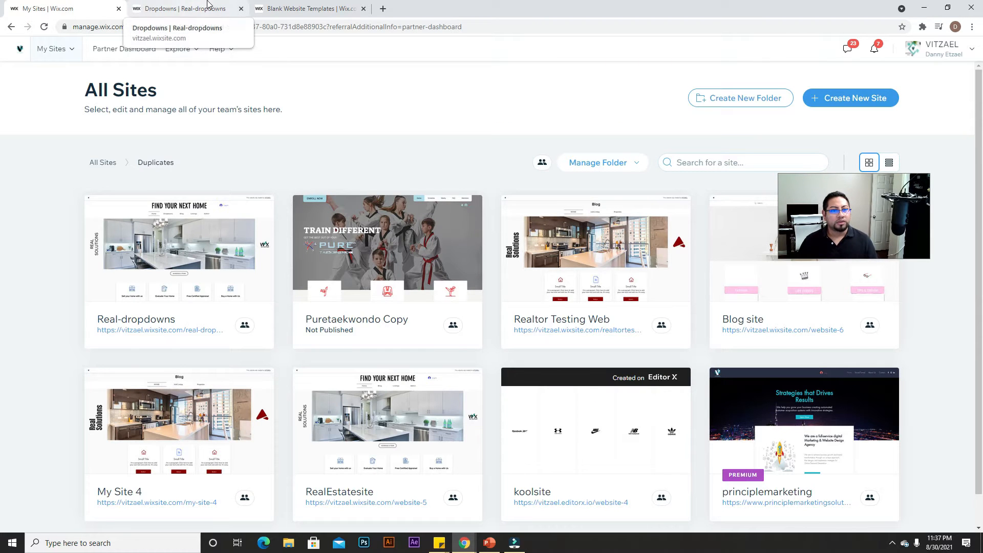
pyautogui.click(174, 9)
pyautogui.click(271, 8)
pyautogui.moveTo(321, 355)
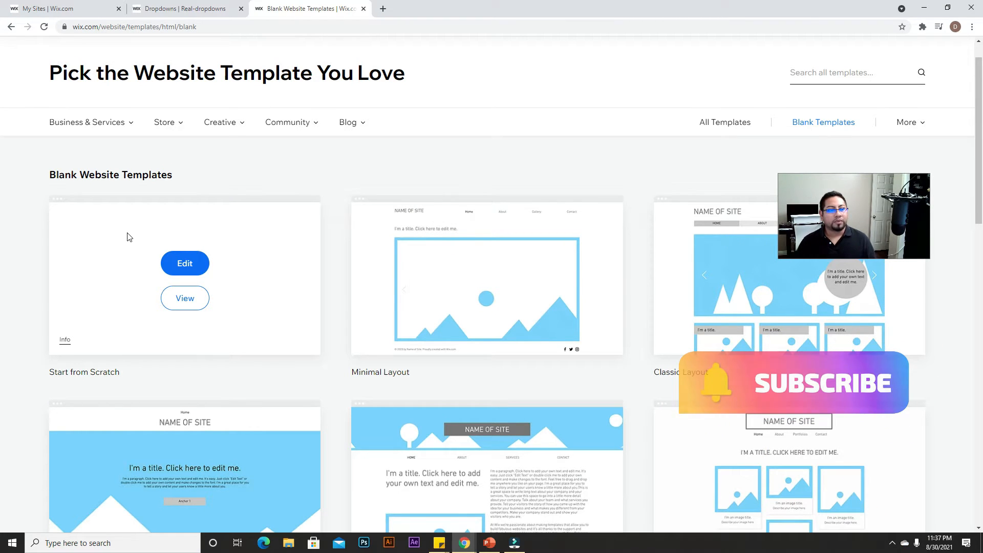
pyautogui.scroll(-3, 158, 256)
pyautogui.scroll(3, 165, 163)
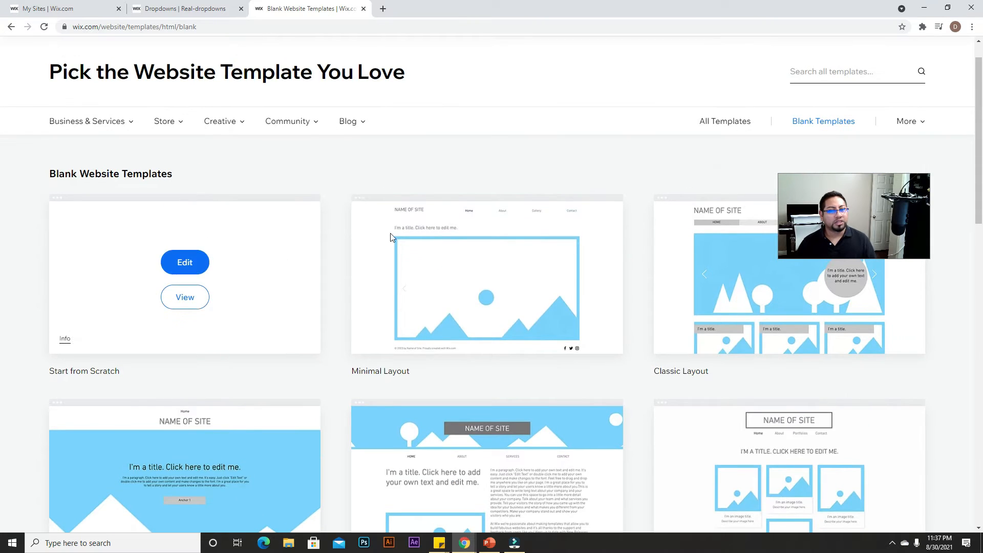
pyautogui.click(186, 263)
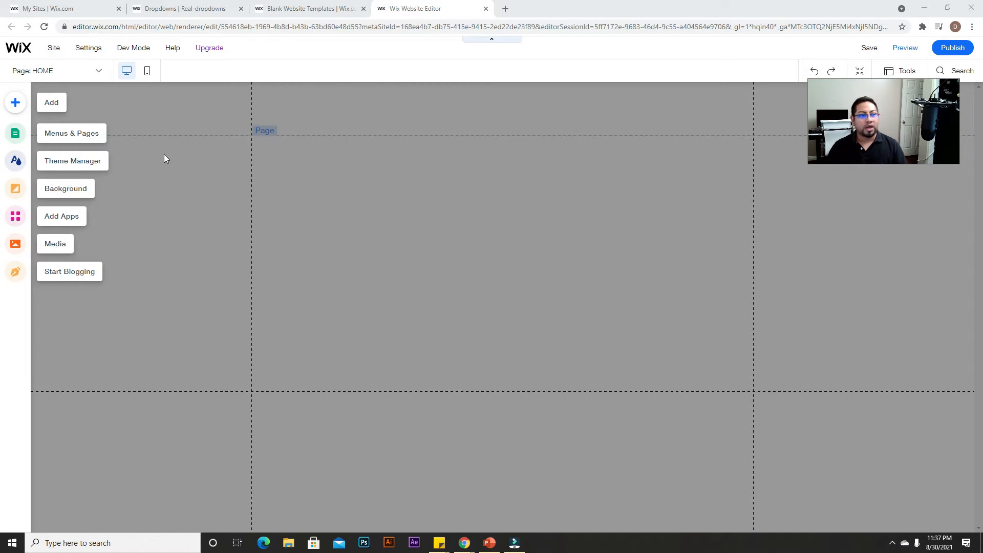
pyautogui.click(321, 260)
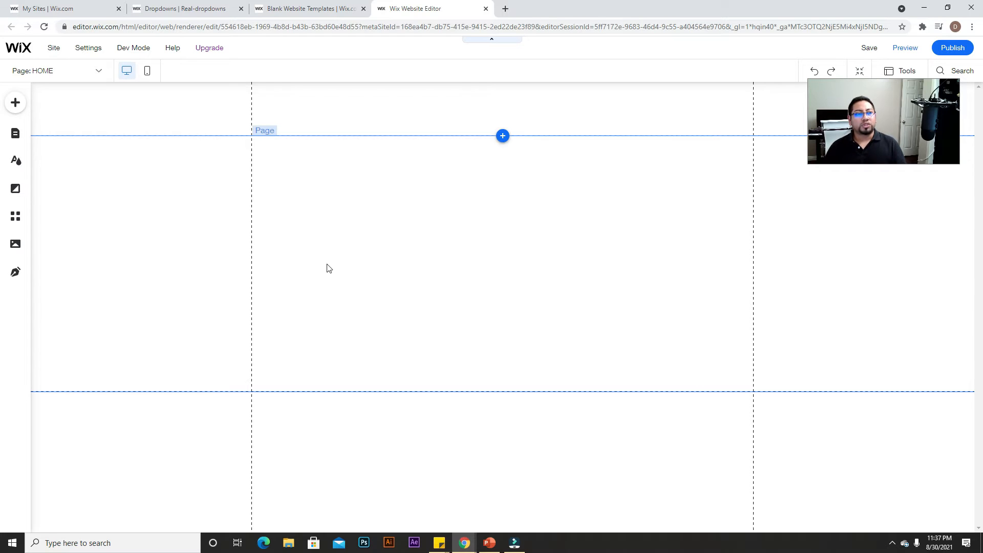
# Turn on Dev Mode for the new site and collapse the code editor and the page code list.
pyautogui.click(123, 50)
pyautogui.click(146, 181)
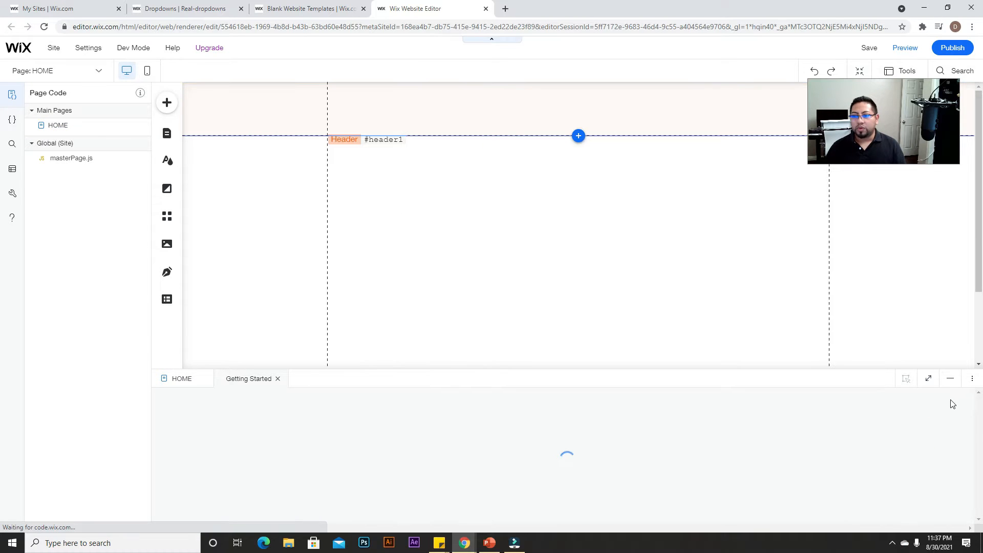
pyautogui.click(950, 378)
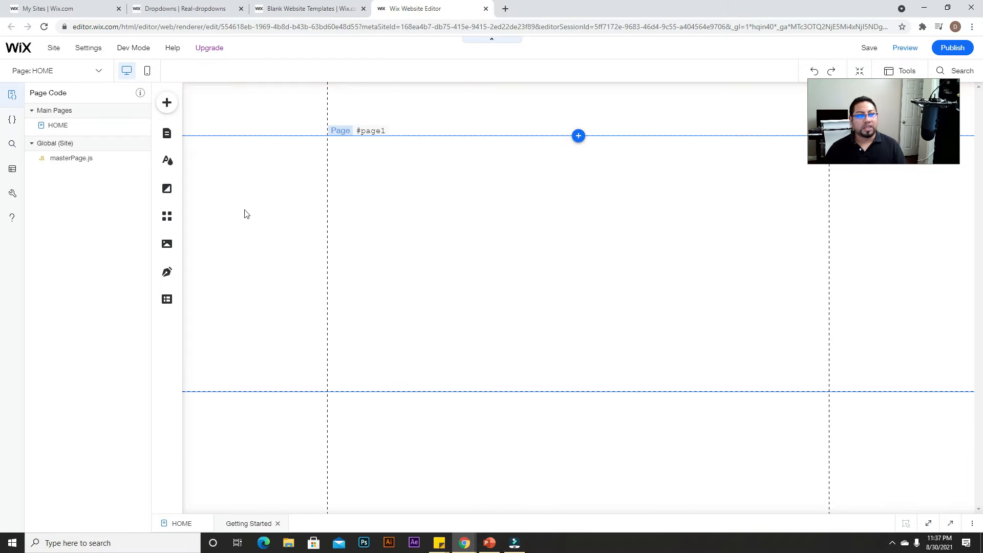
pyautogui.click(13, 98)
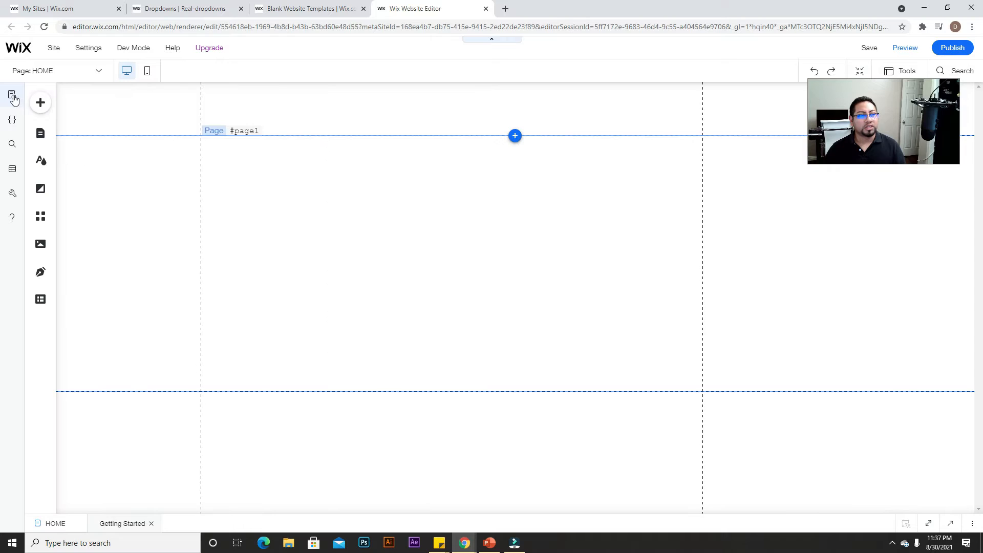
# Show the page code list and the code editor, and collapse both again.
pyautogui.click(14, 97)
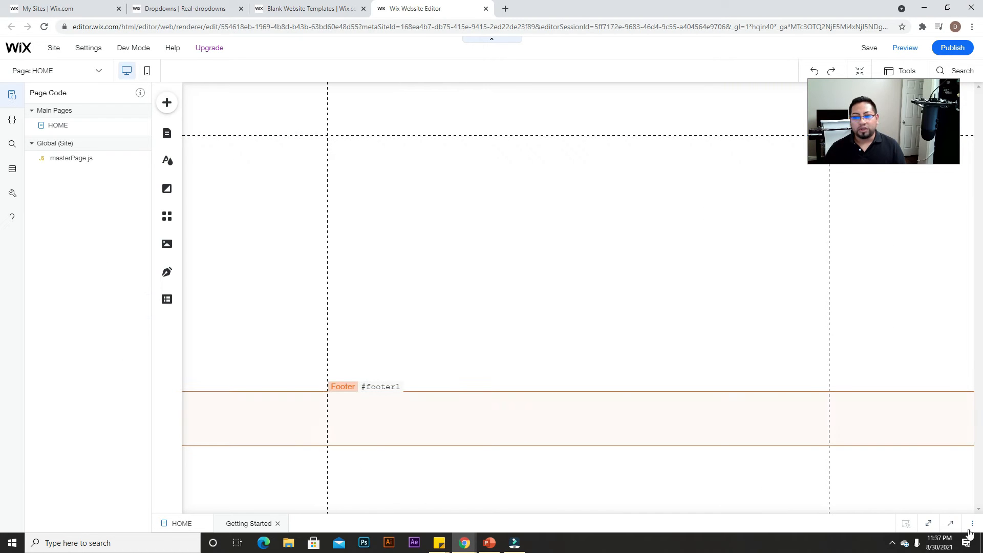
pyautogui.click(950, 523)
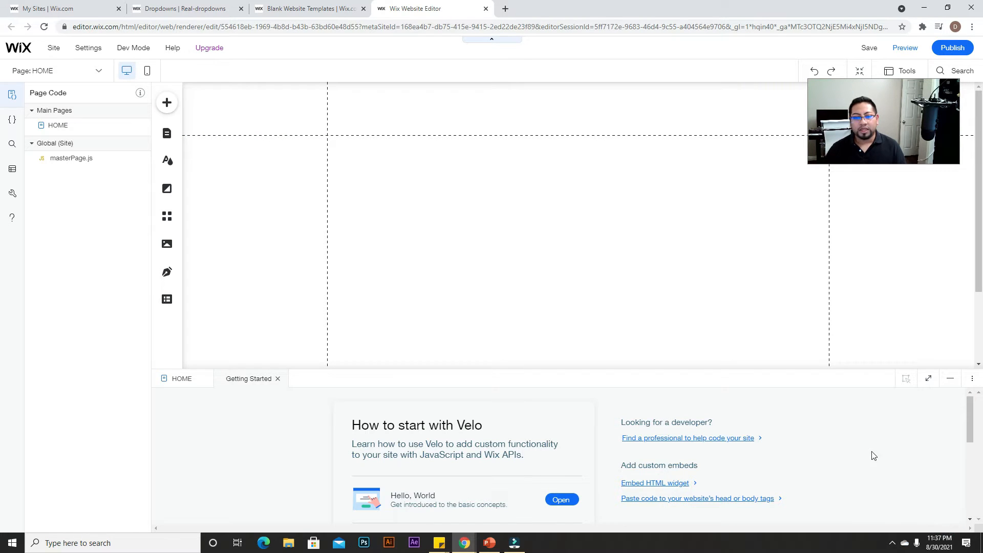
pyautogui.click(950, 378)
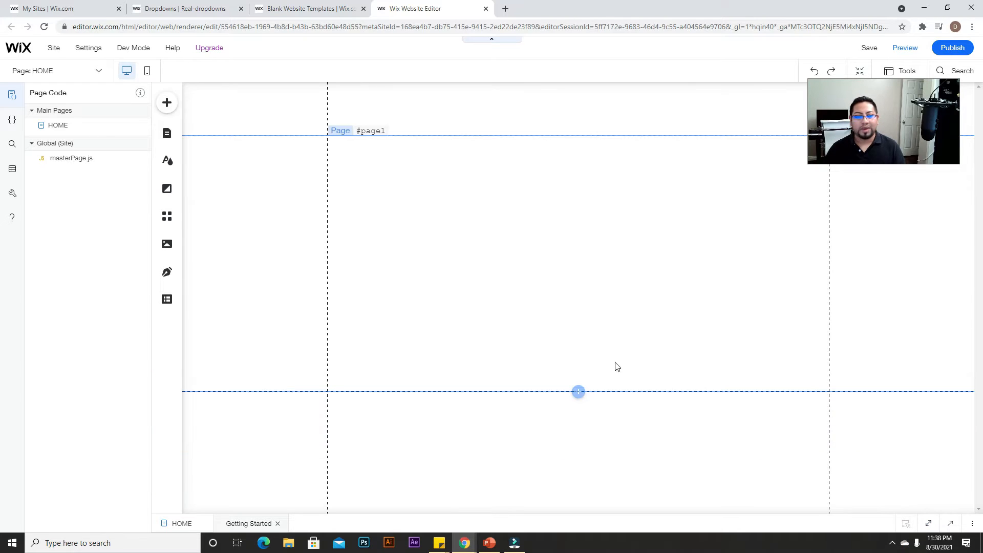
pyautogui.click(9, 97)
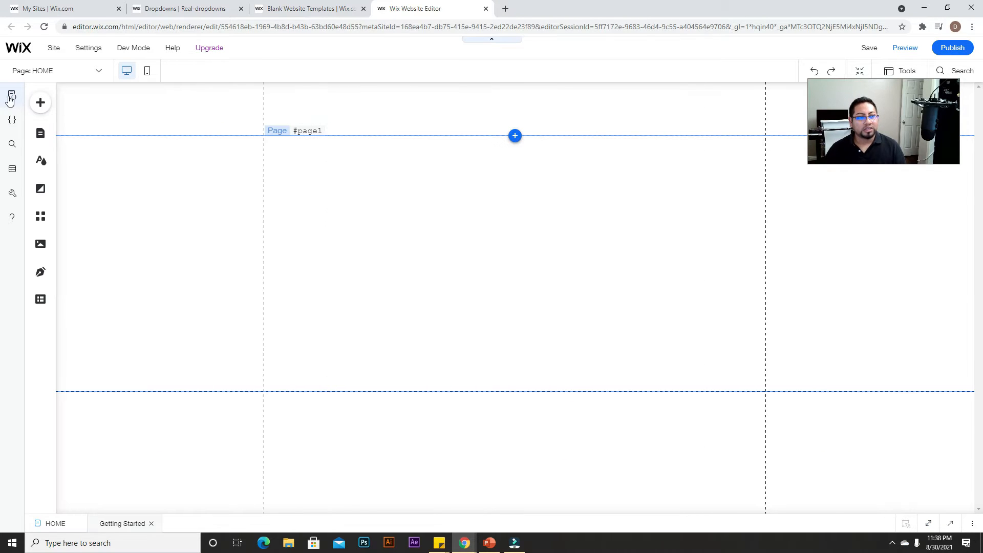
# Look through the Input elements available for the site and the Velo Dev Mode information, and close the element list.
pyautogui.moveTo(135, 57)
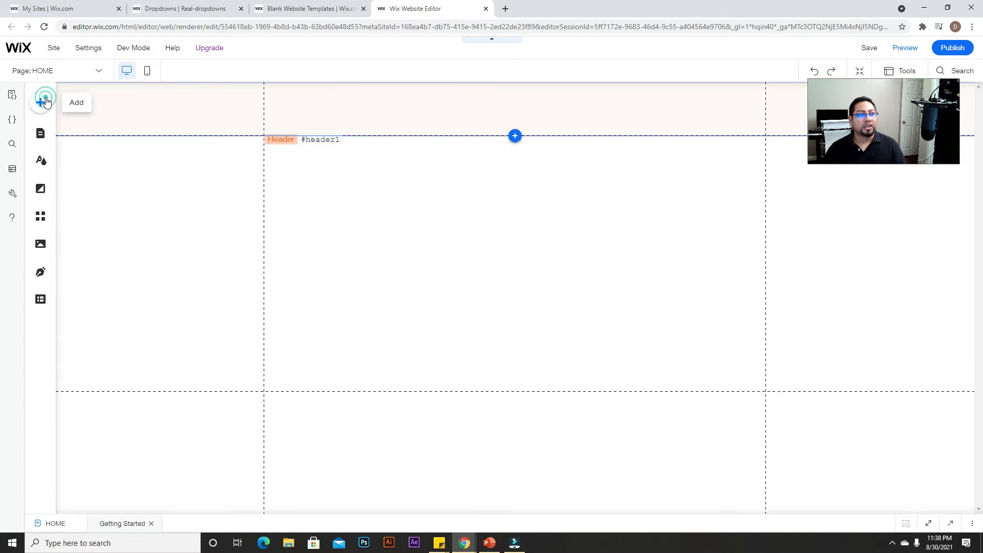
pyautogui.click(45, 101)
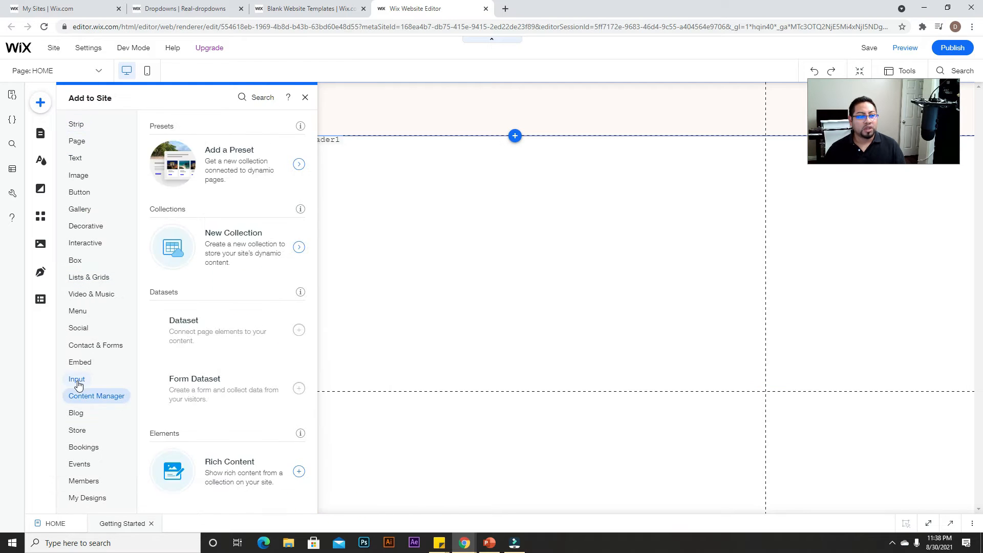
pyautogui.moveTo(79, 386)
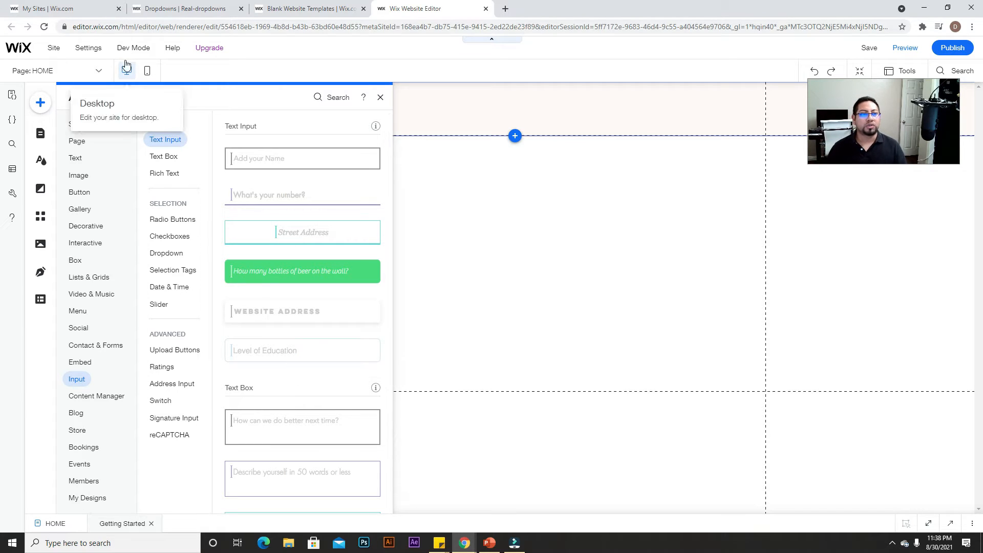
pyautogui.moveTo(129, 46)
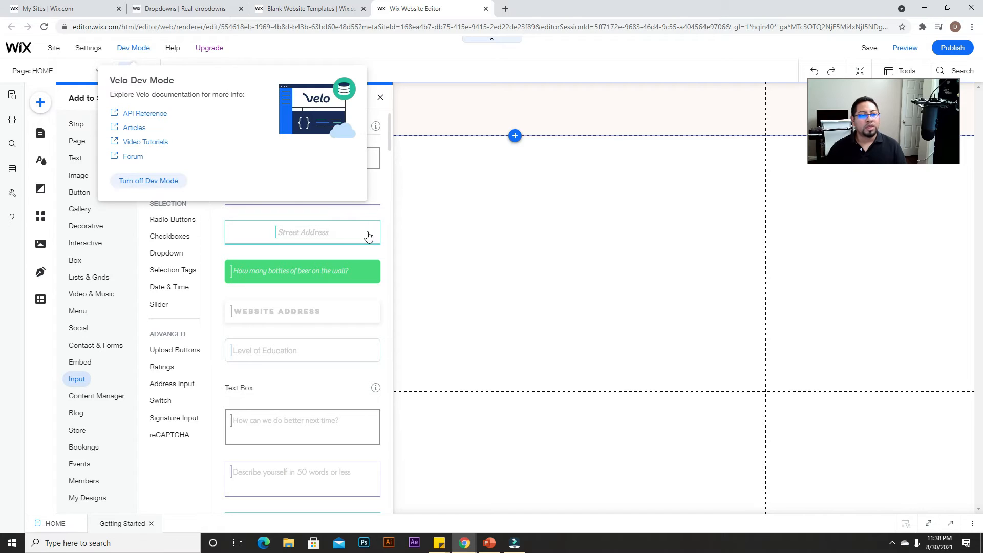
pyautogui.click(85, 226)
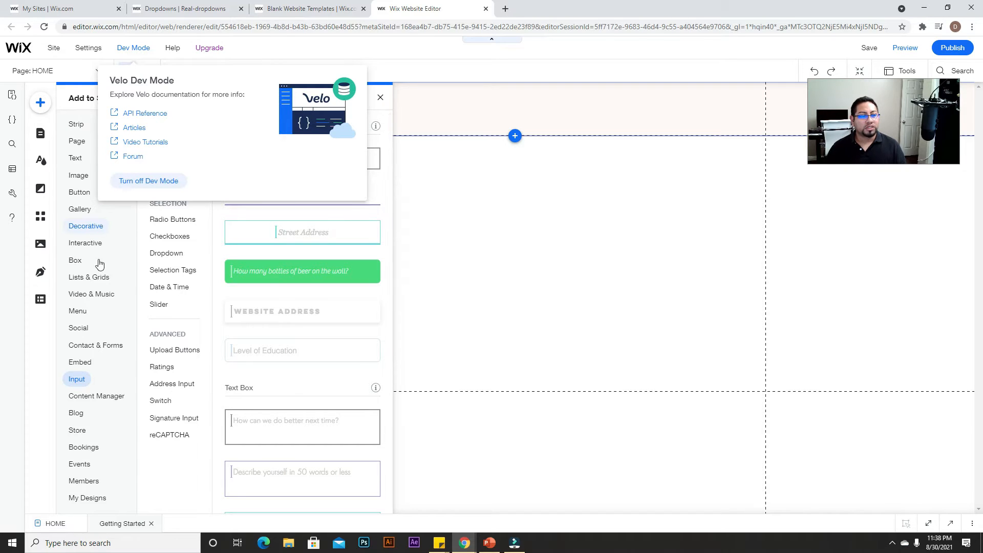
pyautogui.click(425, 296)
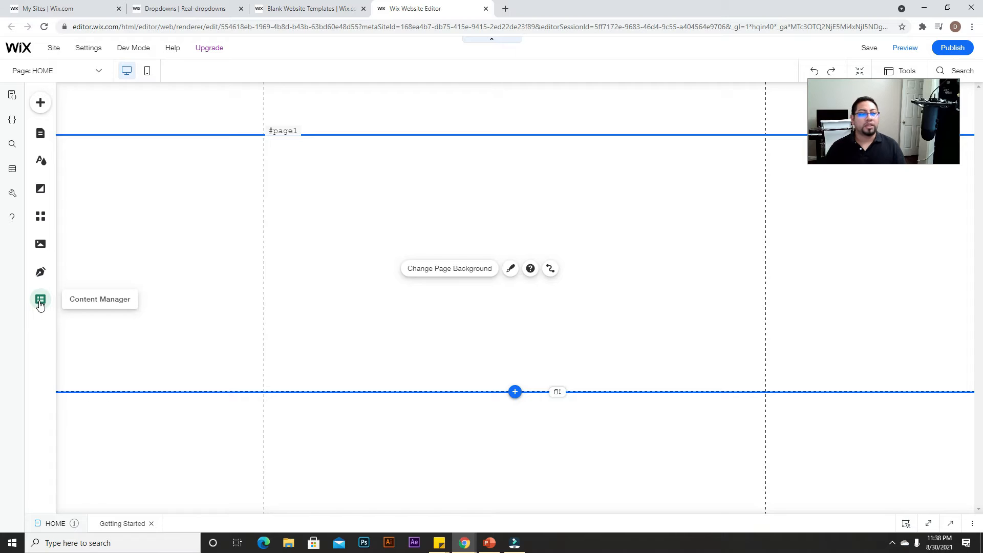
# Start a new content collection named "Listings 2" for Custom Use and proceed to its custom permissions.
pyautogui.click(41, 304)
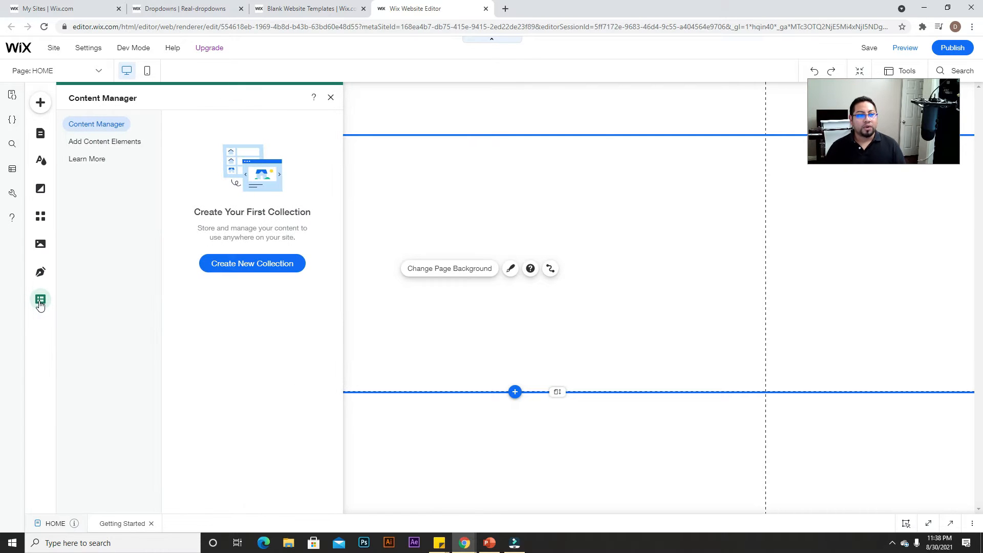
pyautogui.click(256, 263)
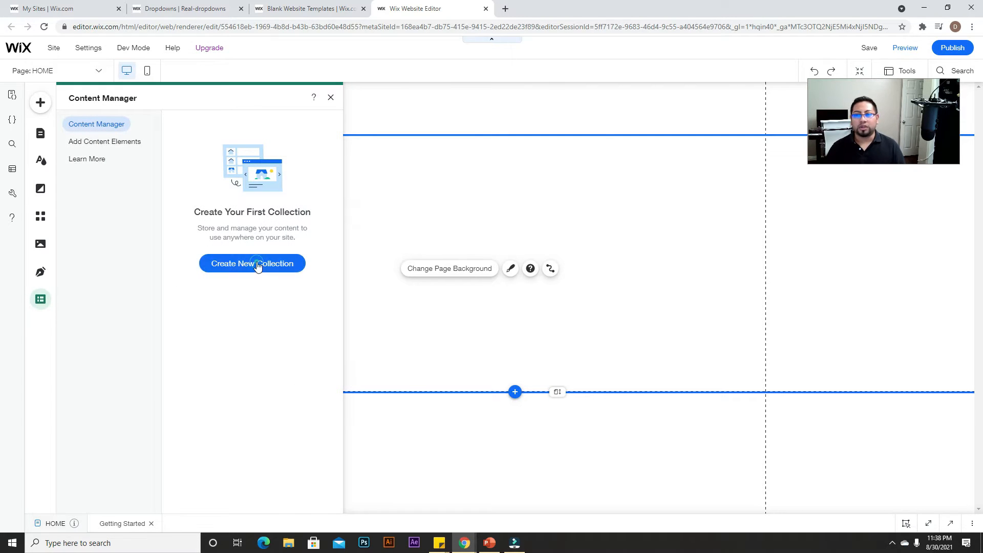
pyautogui.click(491, 404)
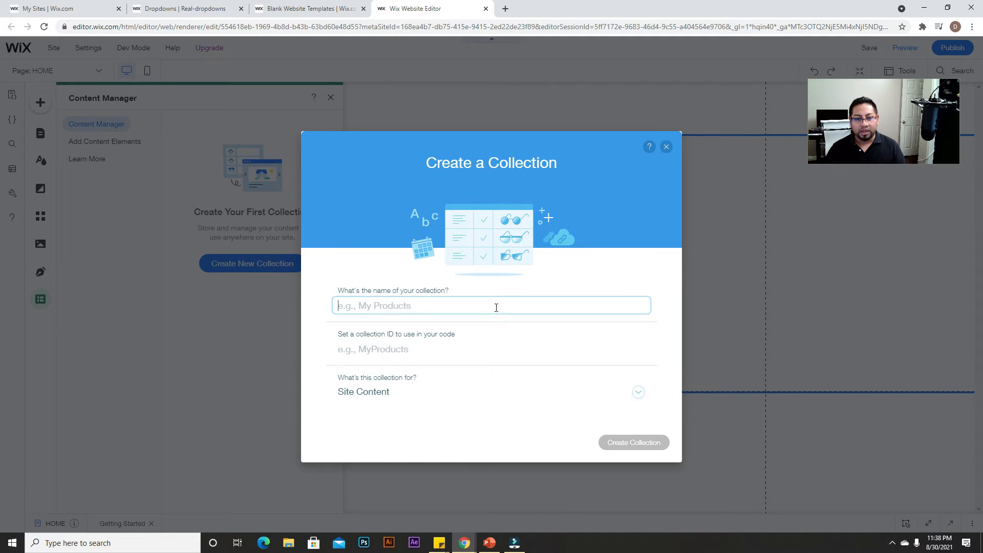
pyautogui.write('Listings')
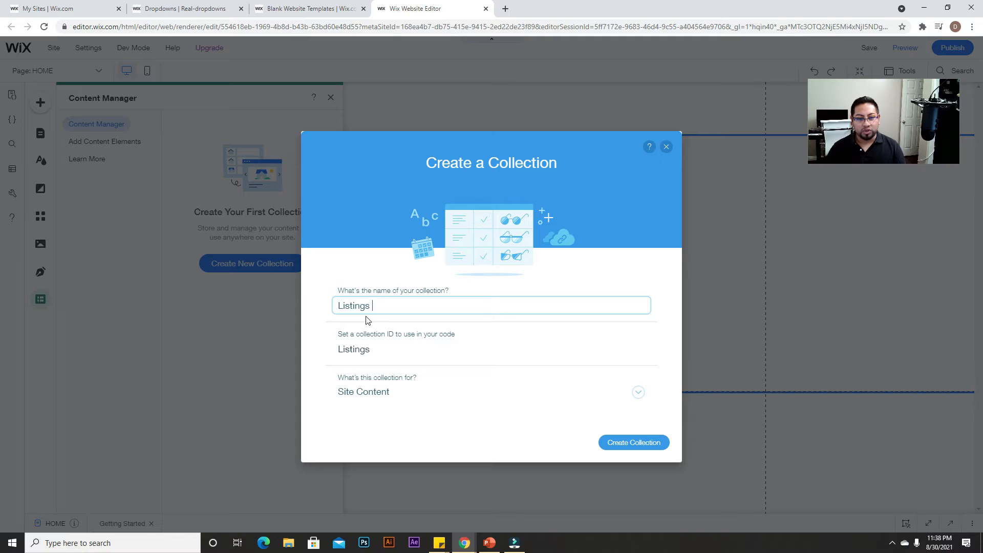
pyautogui.write('2')
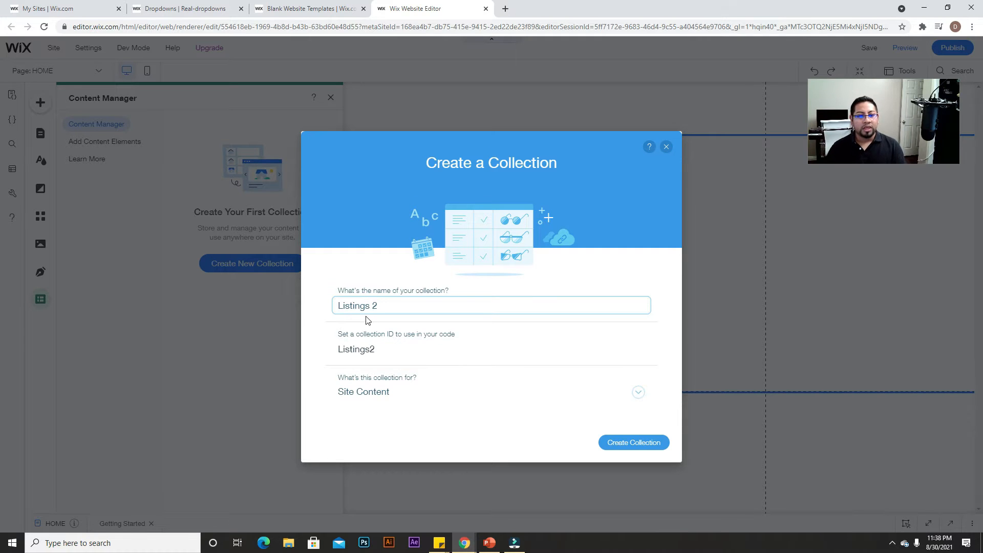
pyautogui.click(385, 391)
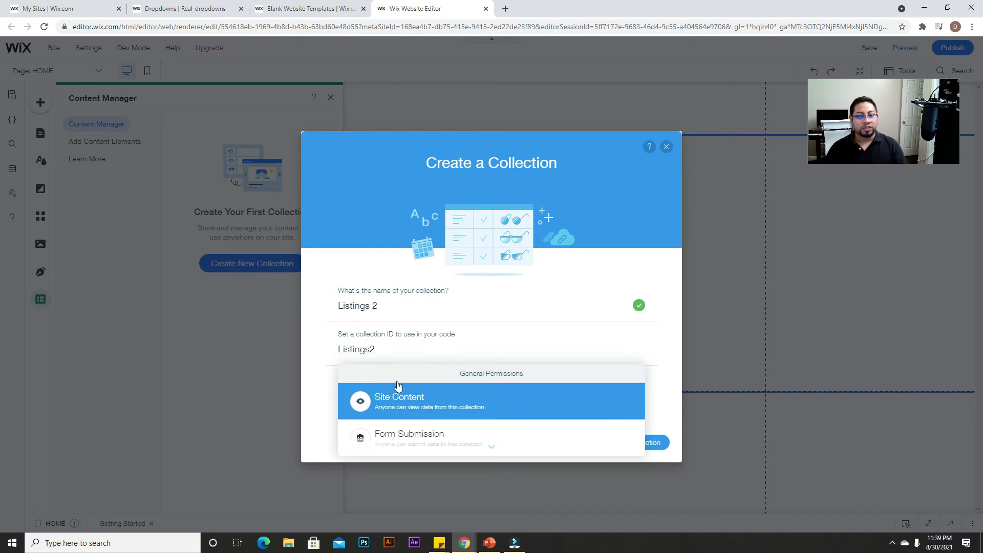
pyautogui.scroll(-5, 405, 391)
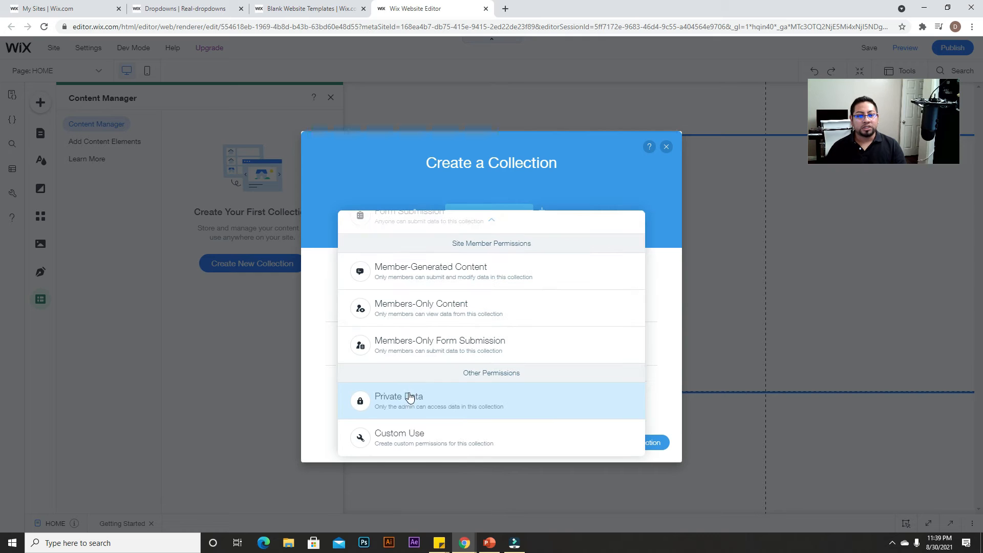
pyautogui.click(393, 446)
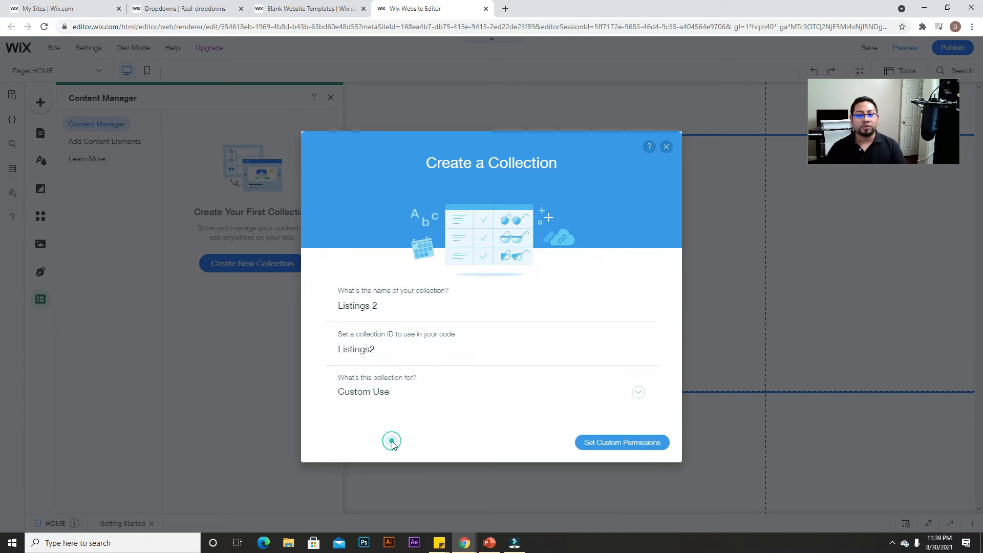
pyautogui.click(637, 441)
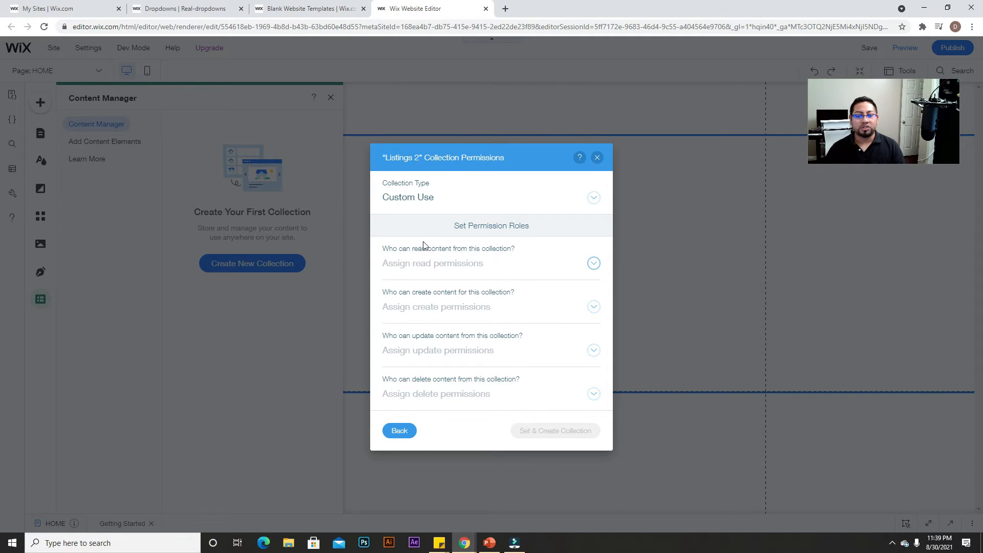
# Set the collection's read and create permissions to Anyone.
pyautogui.click(570, 270)
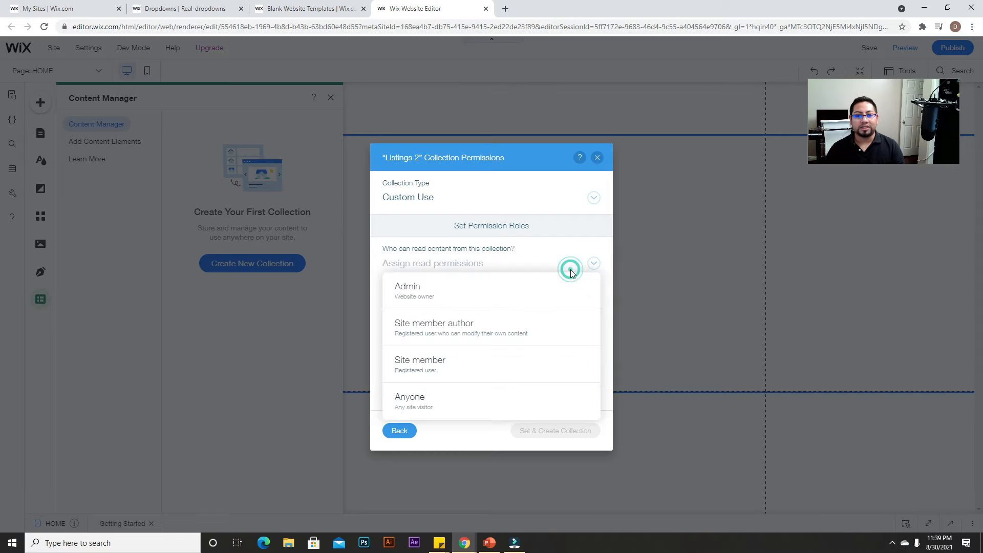
pyautogui.click(434, 399)
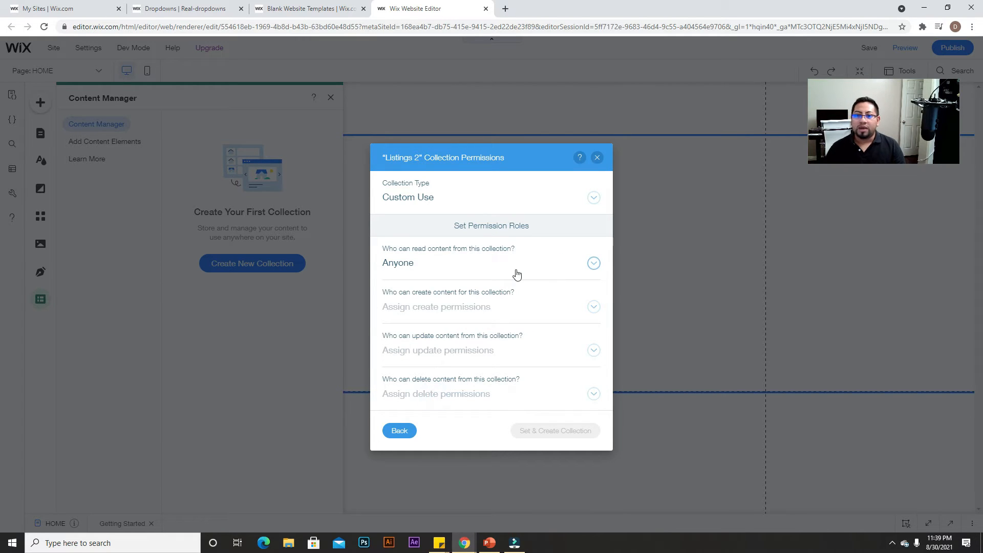
pyautogui.click(447, 261)
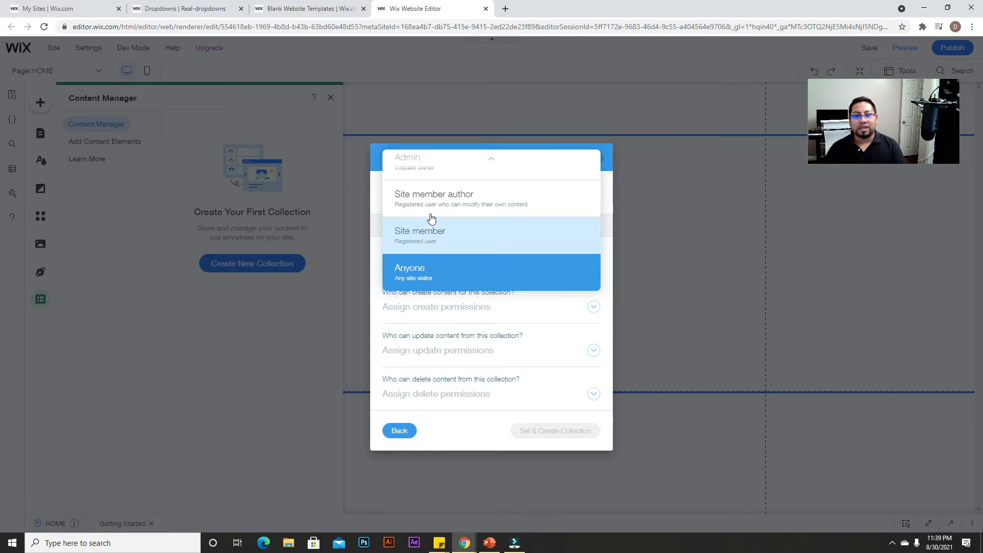
pyautogui.click(463, 280)
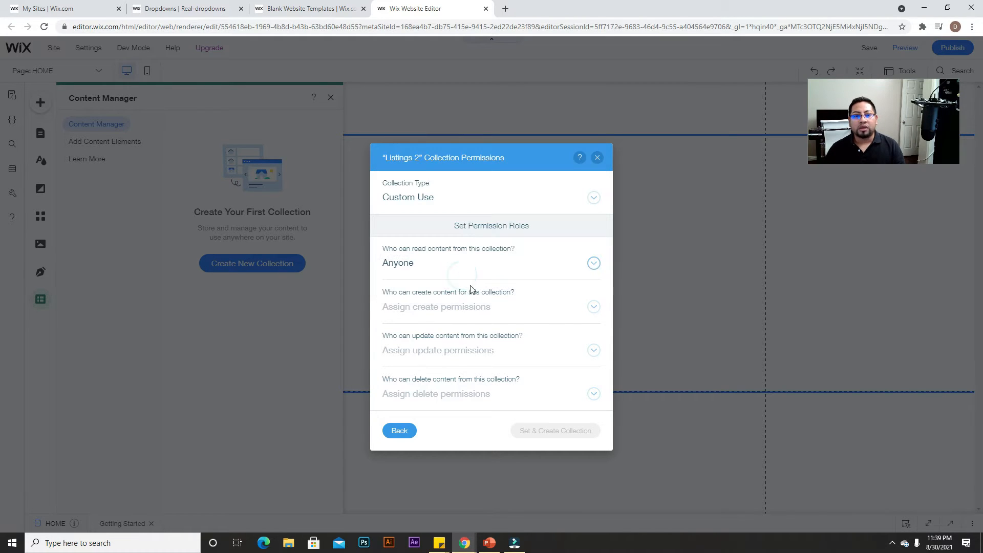
pyautogui.click(422, 307)
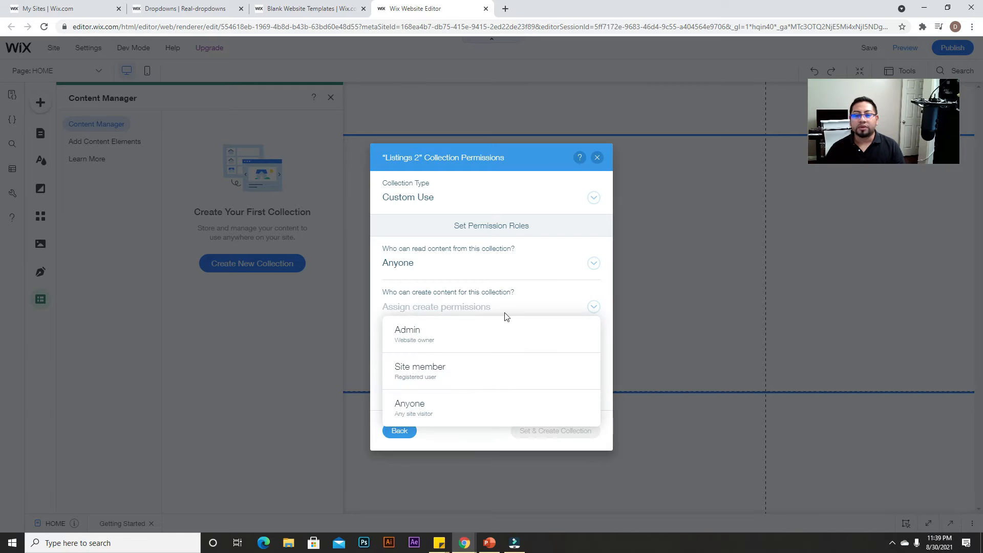
pyautogui.click(437, 410)
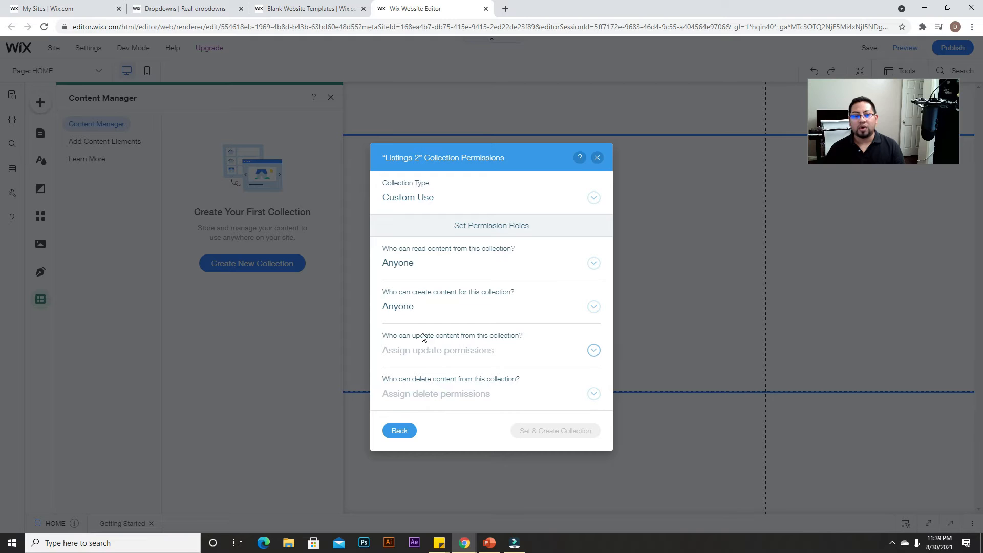
# Set the update permission to Anyone and the delete permission to Admin, and create the collection.
pyautogui.click(485, 349)
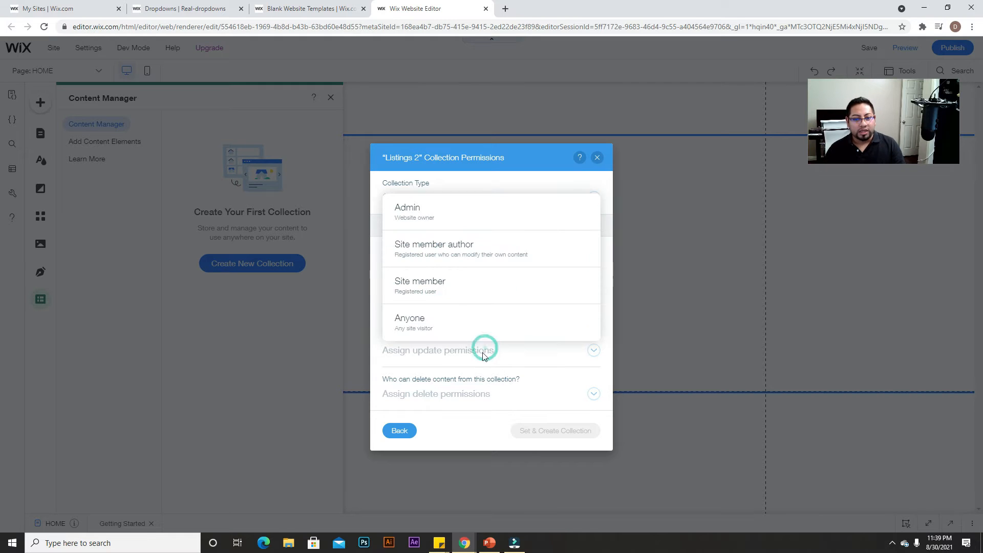
pyautogui.click(443, 331)
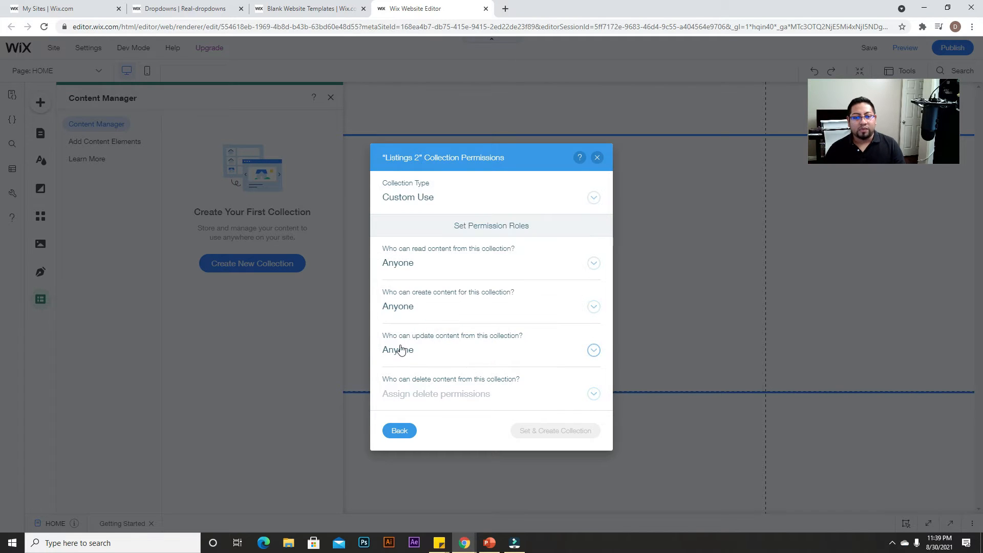
pyautogui.click(478, 392)
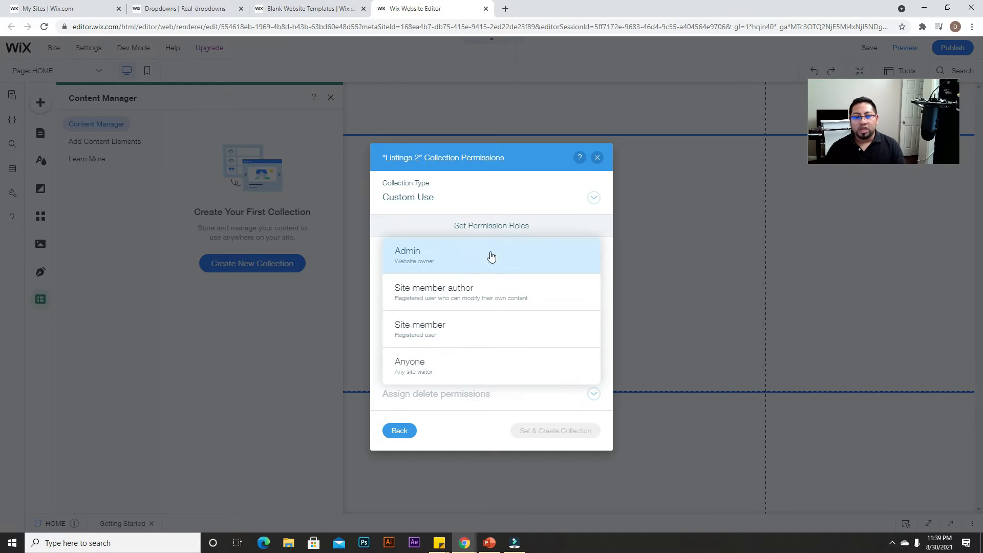
pyautogui.click(457, 260)
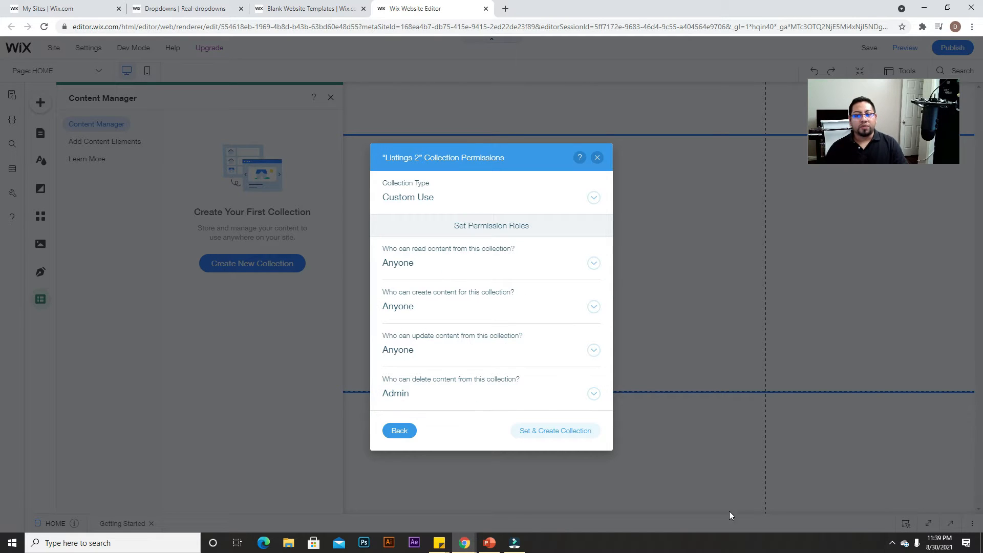
pyautogui.click(557, 439)
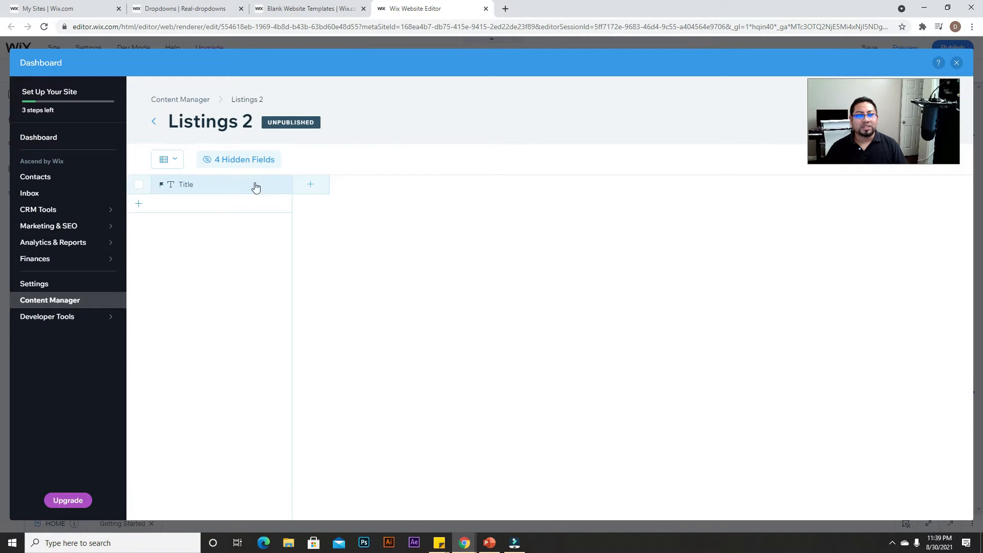
# Add a Text field named "type of propety" to the Listings 2 collection.
pyautogui.click(317, 186)
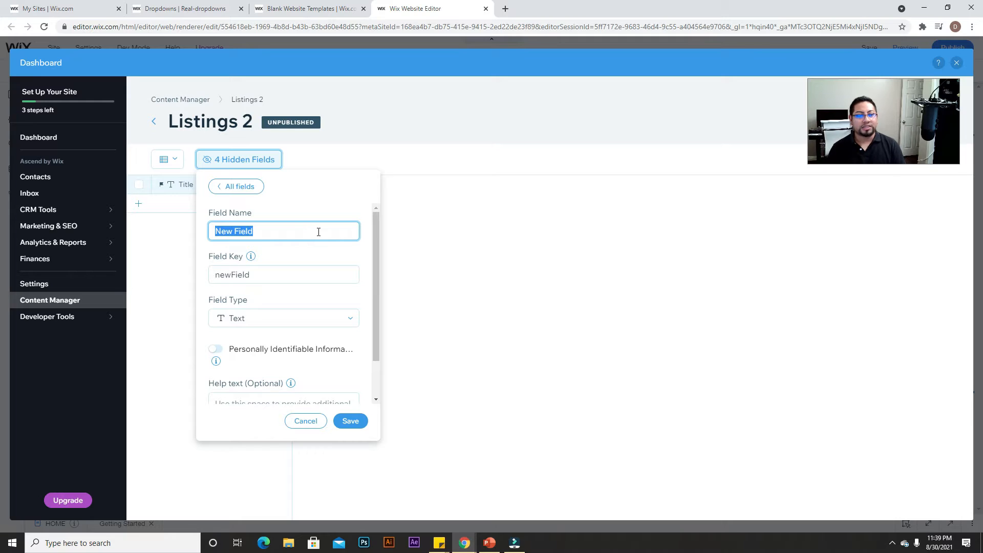
pyautogui.write('type of property')
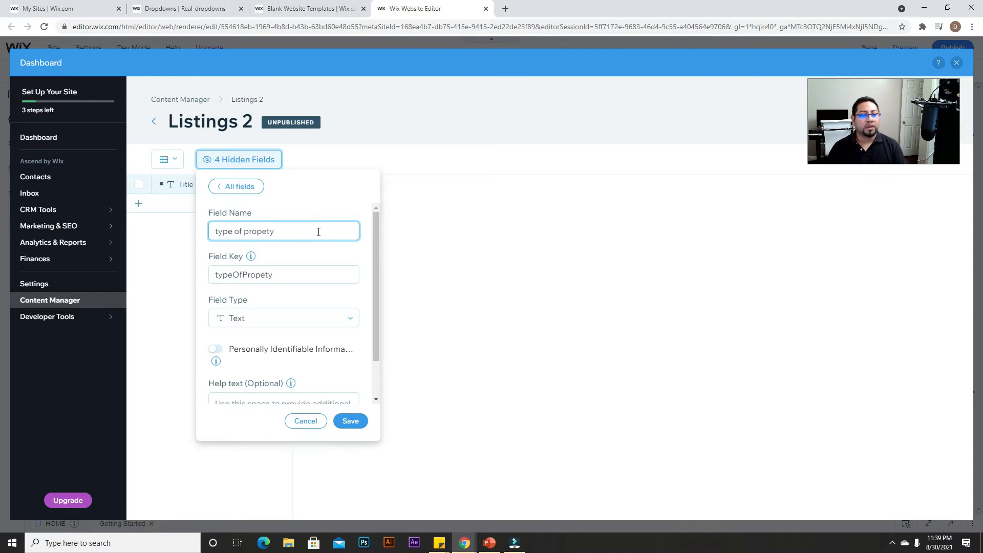
pyautogui.click(350, 421)
# Add an Image field named "image" to the Listings 2 collection and close the field list.
pyautogui.click(427, 185)
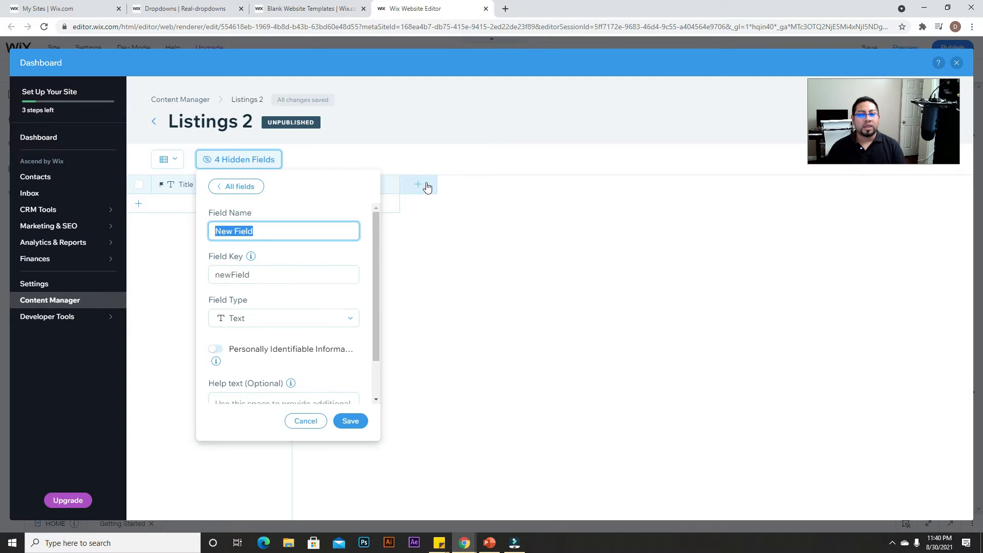
pyautogui.write('image')
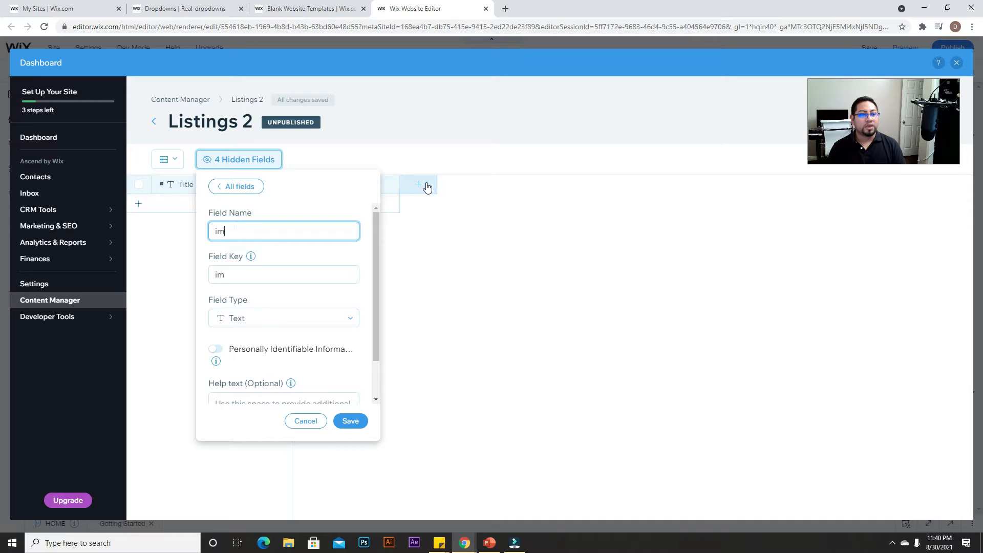
pyautogui.click(246, 318)
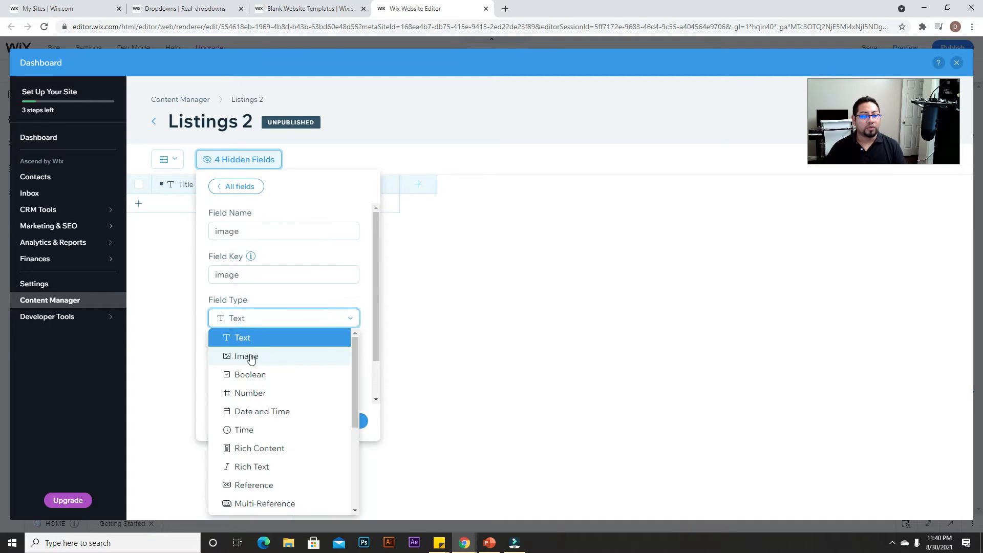
pyautogui.click(246, 355)
pyautogui.click(350, 419)
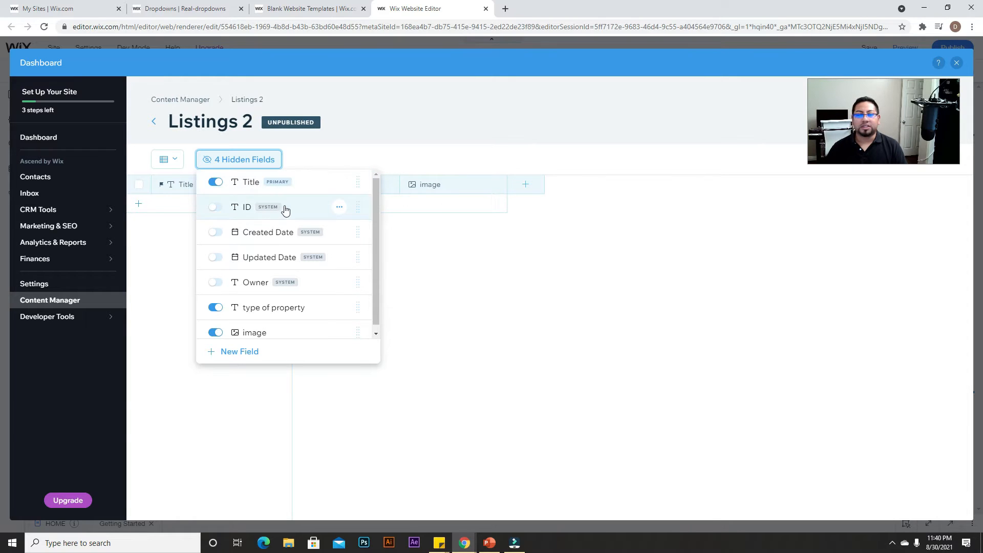
pyautogui.click(440, 239)
# Examine the field types available in the image field's properties without changing the type.
pyautogui.click(436, 187)
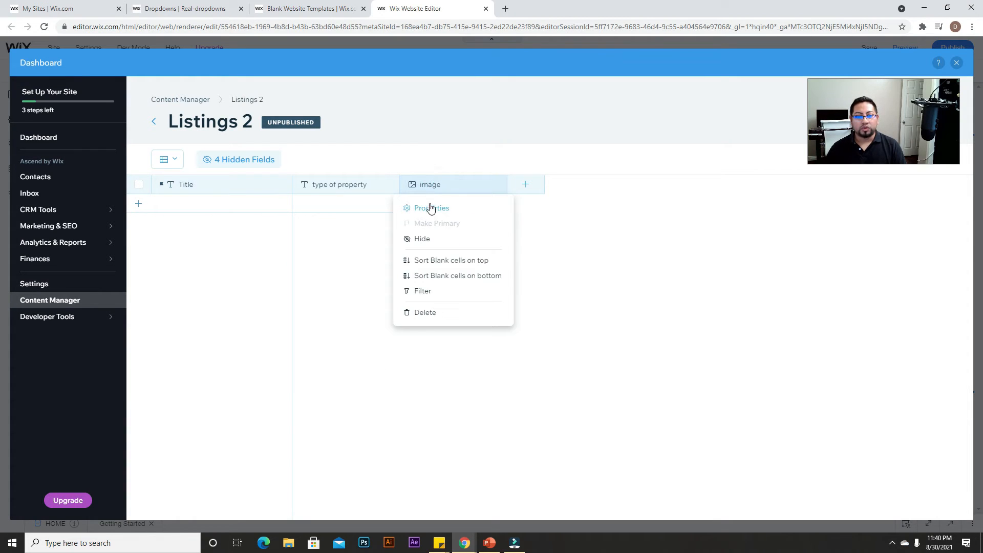
pyautogui.click(430, 209)
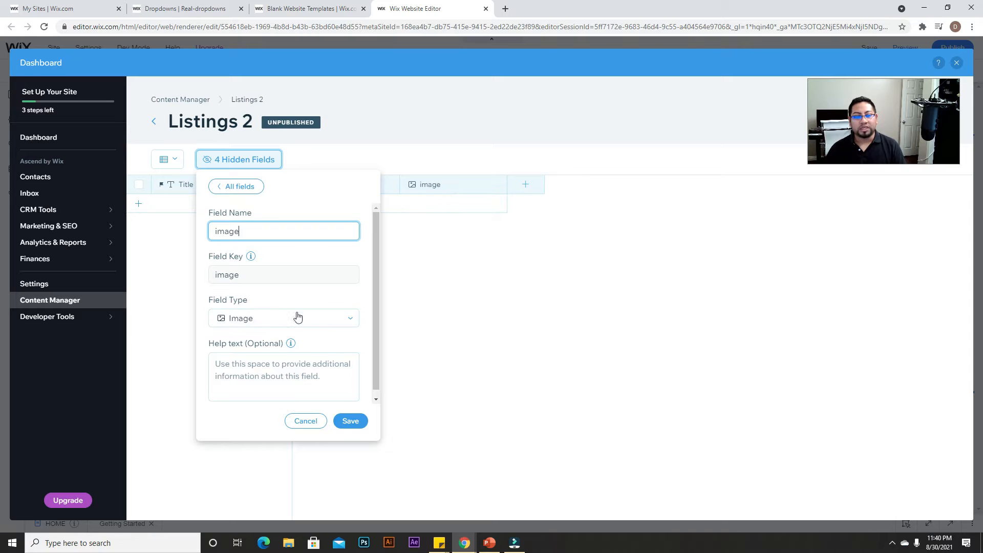
pyautogui.click(259, 321)
pyautogui.scroll(-4, 272, 368)
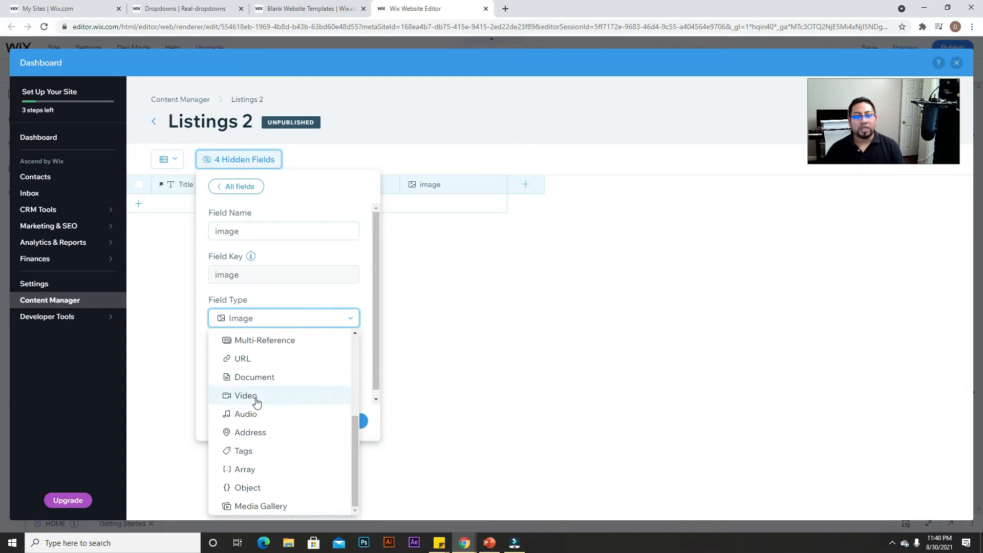
pyautogui.click(381, 358)
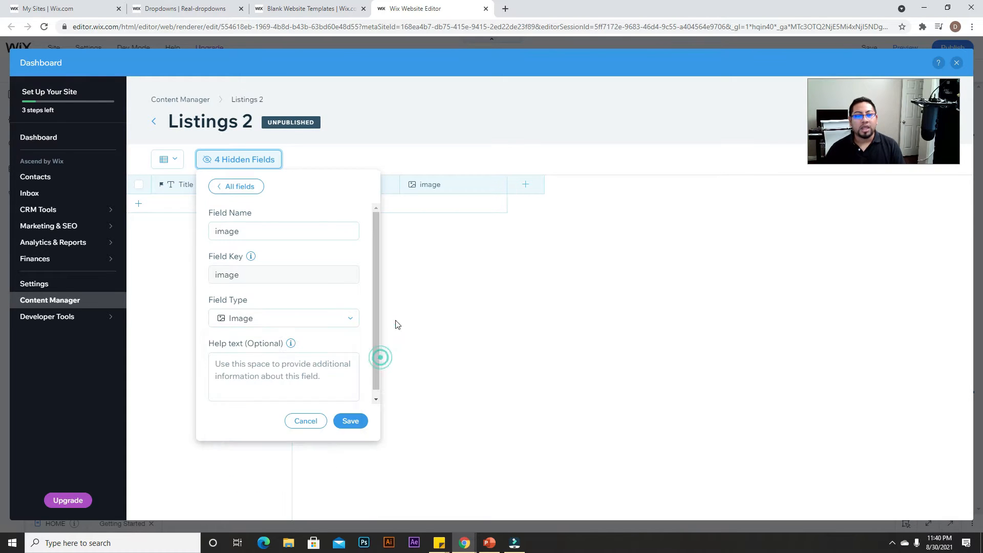
pyautogui.click(403, 148)
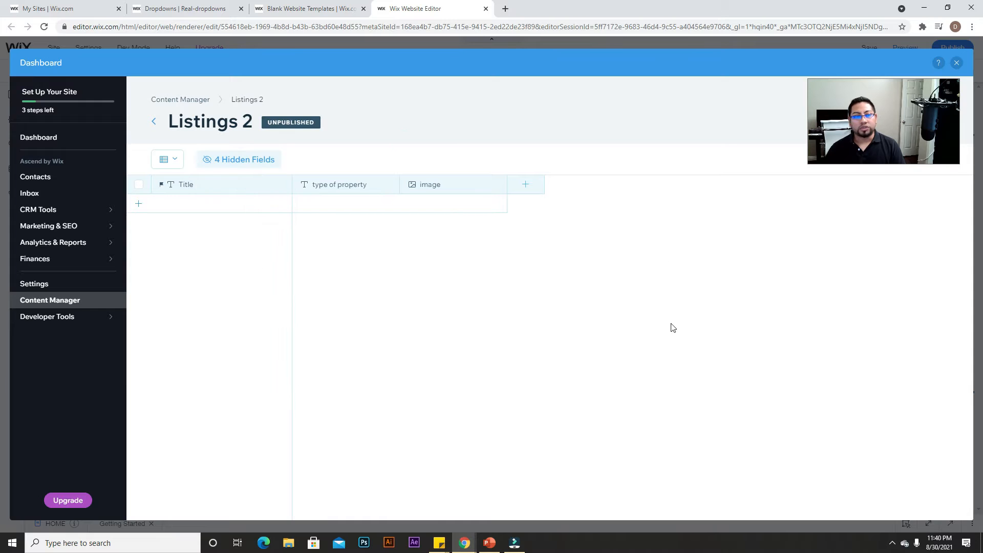
# Return to the editor and remove the Listings 2 collection from the site.
pyautogui.click(958, 63)
pyautogui.click(323, 128)
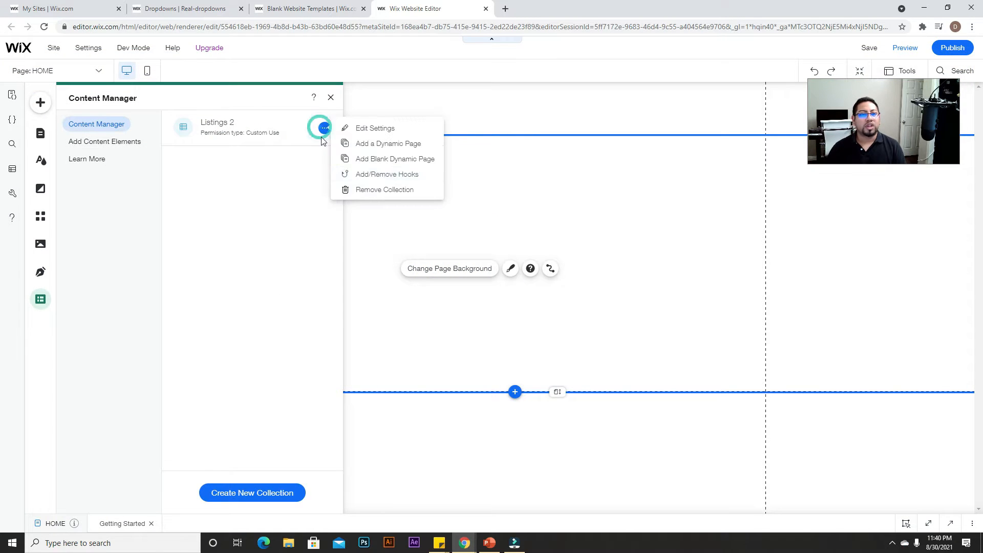
pyautogui.click(379, 190)
pyautogui.click(623, 348)
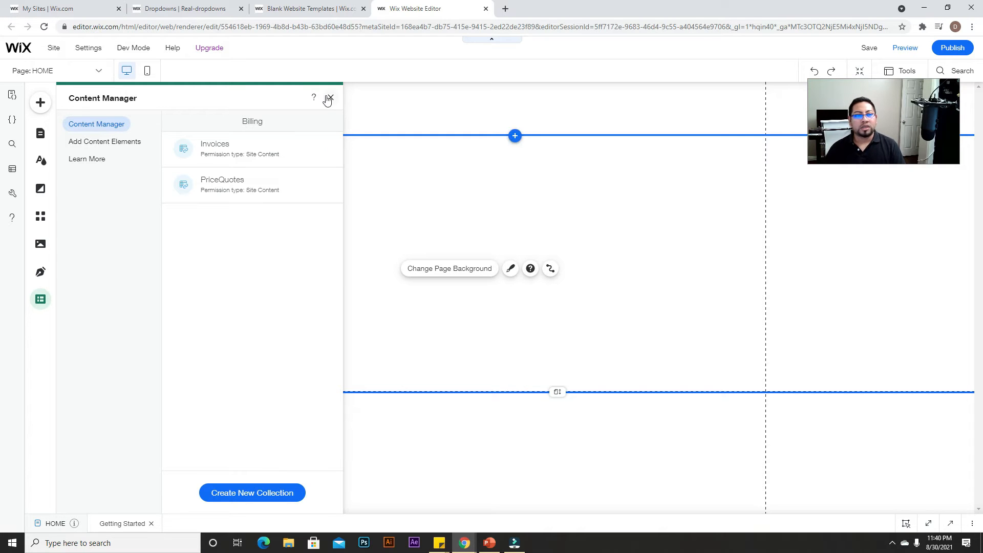
# Add dynamic pages to the site using the Real Estate Listings preset.
pyautogui.click(41, 134)
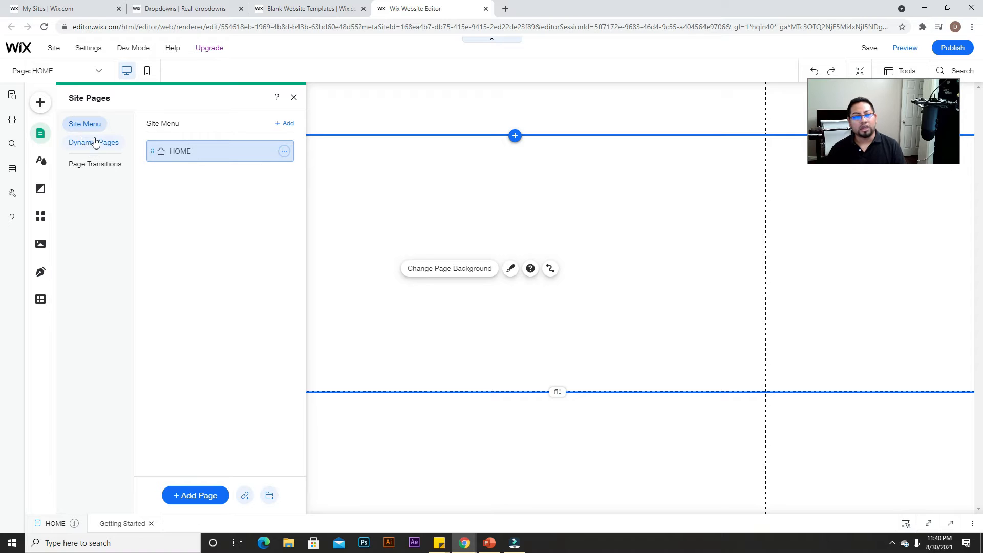
pyautogui.click(98, 144)
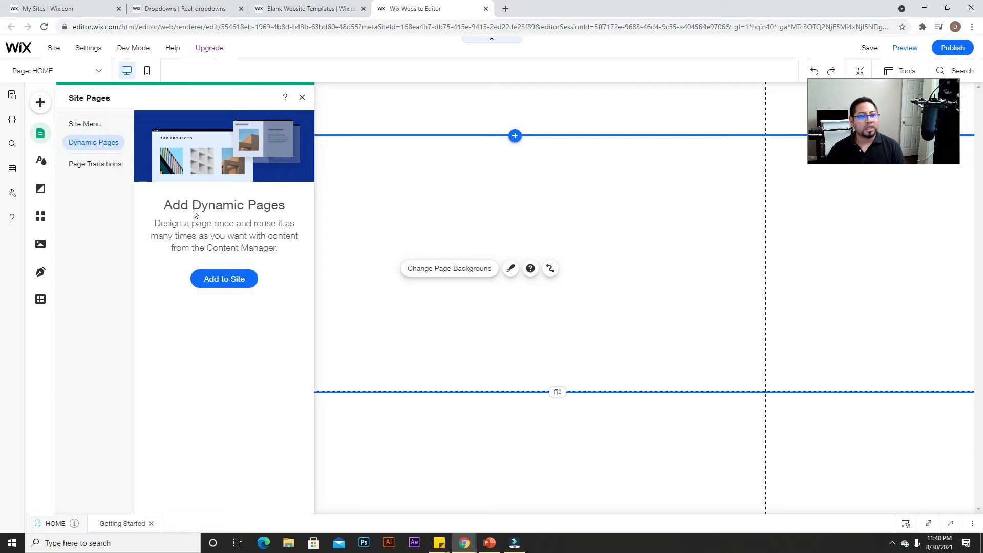
pyautogui.click(233, 287)
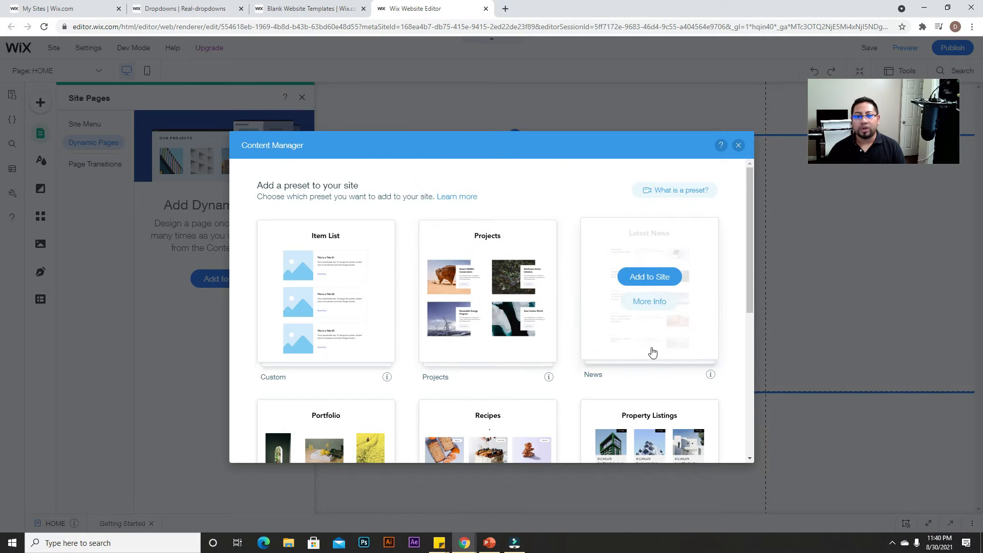
pyautogui.scroll(-2, 649, 351)
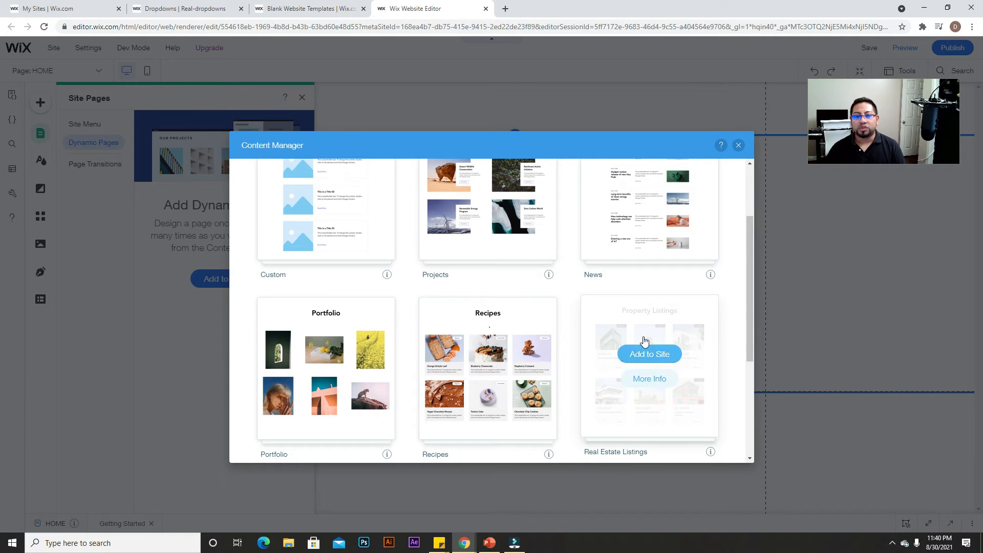
pyautogui.click(647, 355)
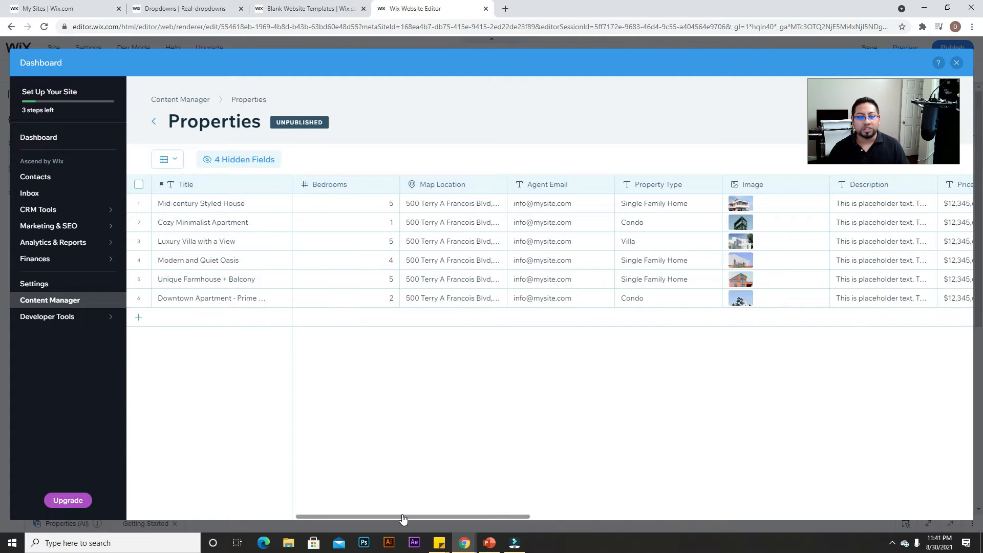
# Look through the fields of the Properties collection and return to the editor.
pyautogui.moveTo(392, 521); pyautogui.dragTo(623, 252)
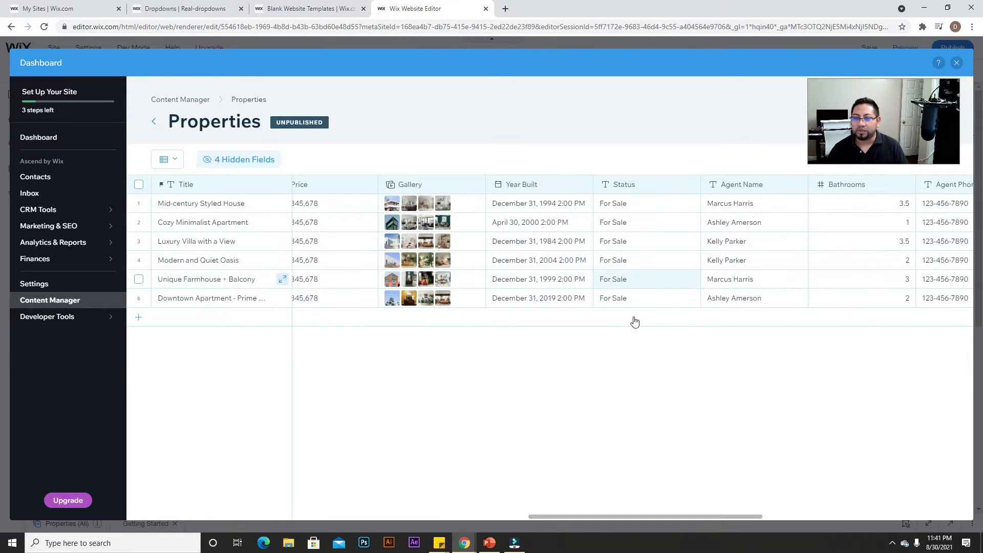
pyautogui.moveTo(569, 515); pyautogui.dragTo(741, 520)
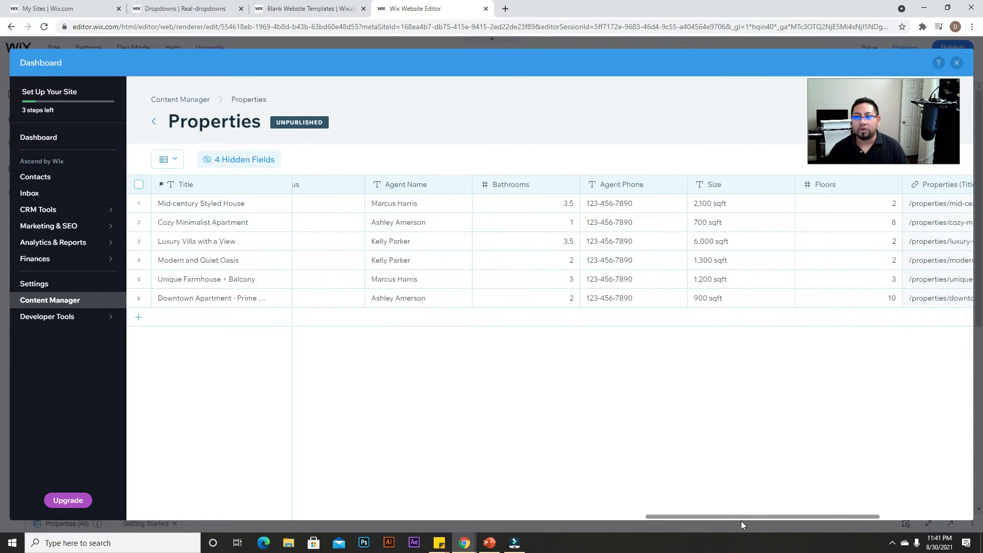
pyautogui.moveTo(819, 520); pyautogui.dragTo(644, 507)
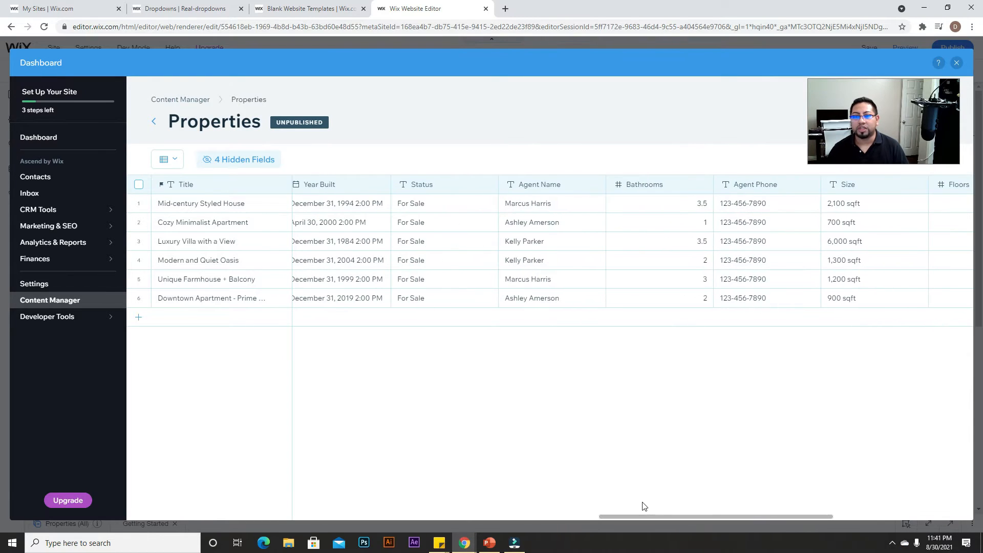
pyautogui.click(956, 63)
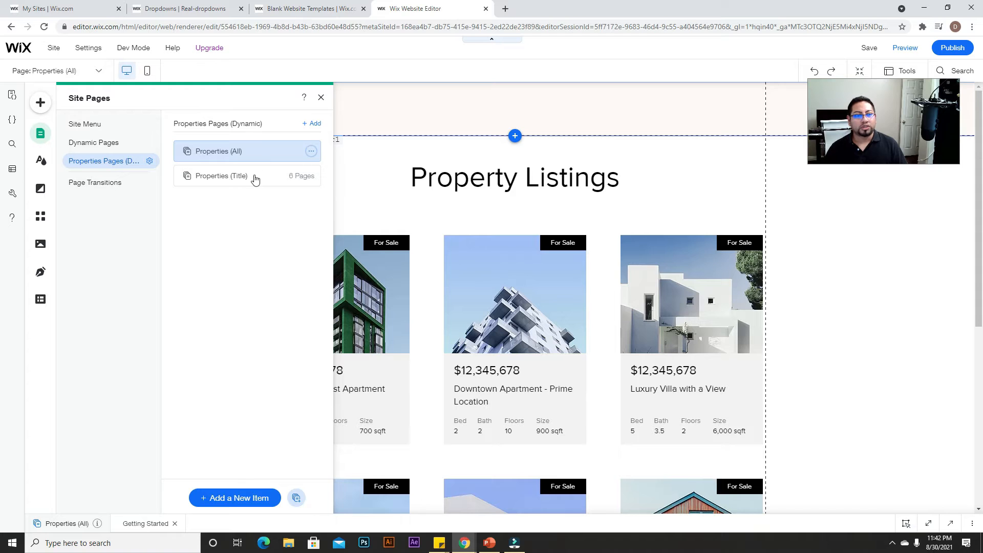
# Preview the site and look over the listings on the Property Listings page.
pyautogui.click(907, 48)
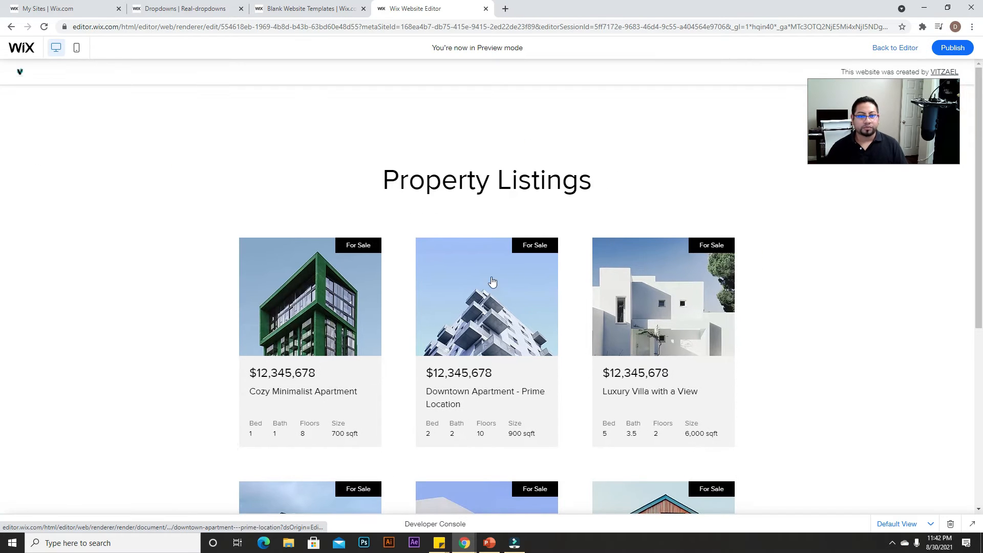
pyautogui.scroll(-5, 463, 266)
pyautogui.scroll(5, 485, 337)
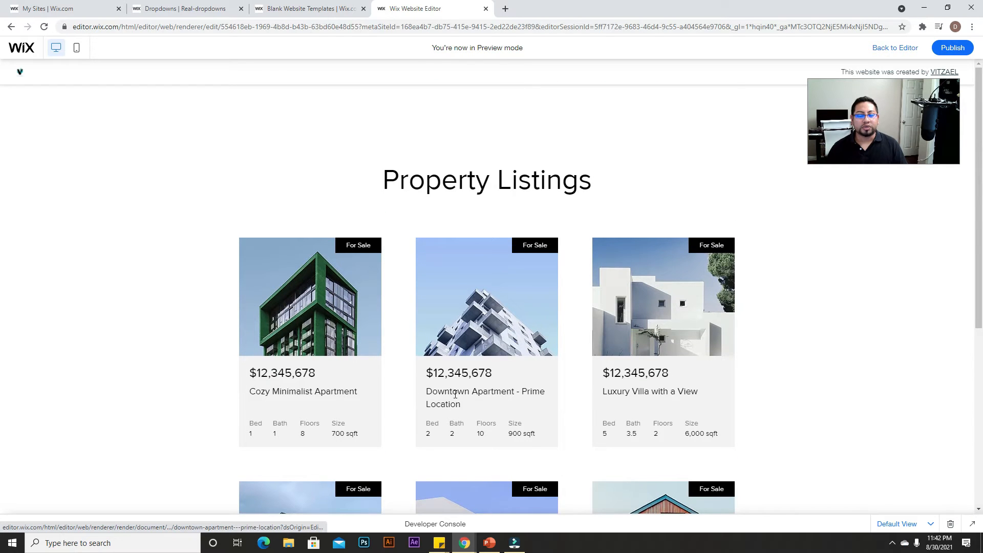
pyautogui.scroll(-3, 495, 419)
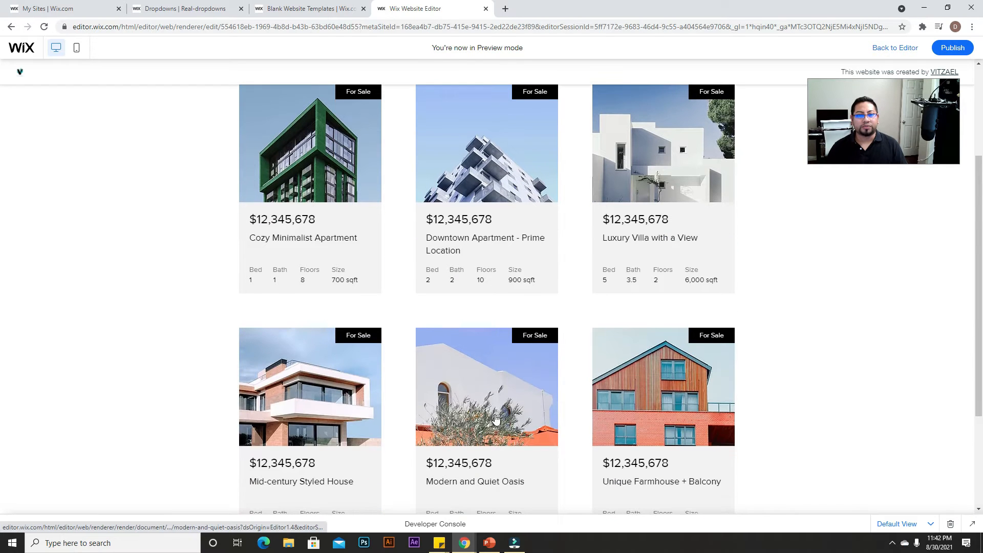
# Review the full Cozy Minimalist Apartment page in the preview and go back to the listings.
pyautogui.click(307, 177)
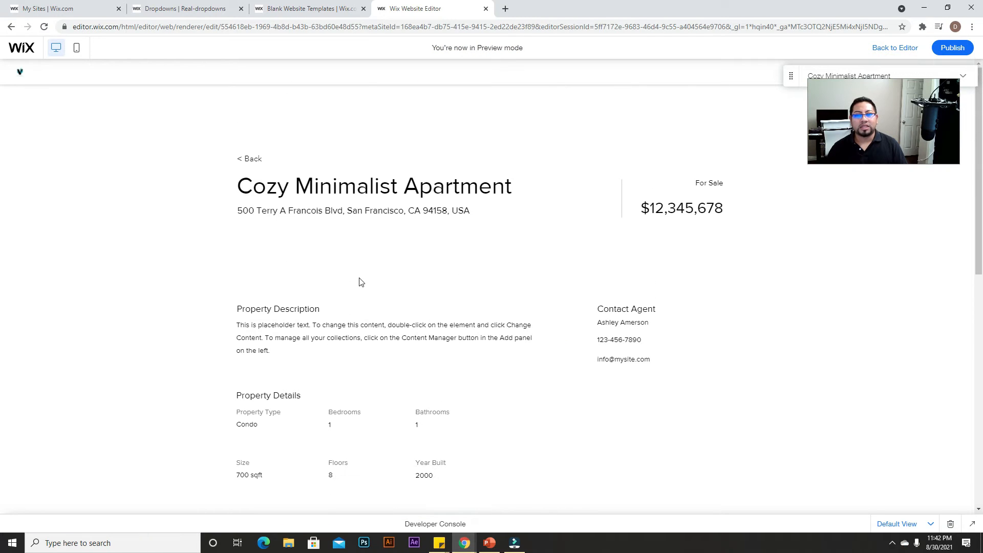
pyautogui.scroll(-9, 360, 281)
pyautogui.scroll(9, 353, 281)
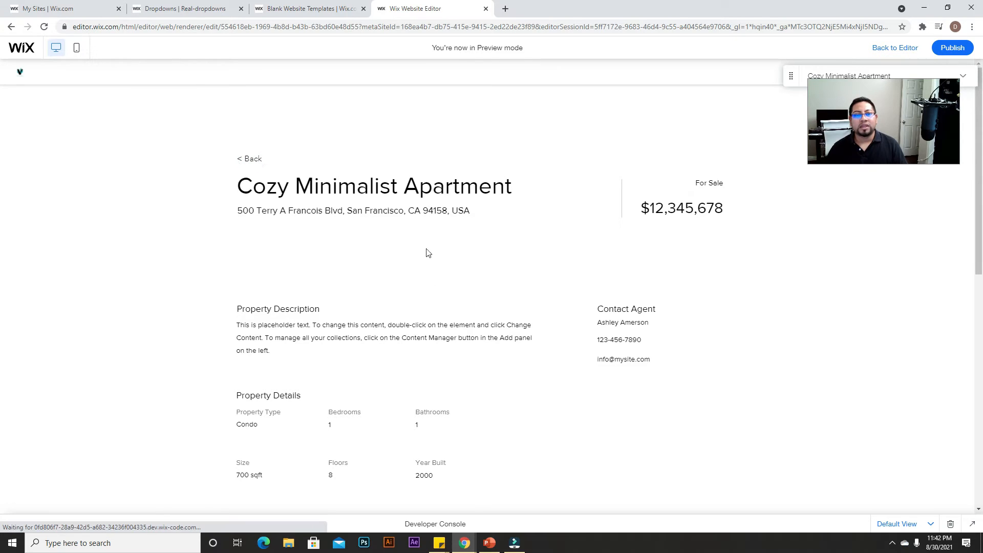
pyautogui.click(250, 159)
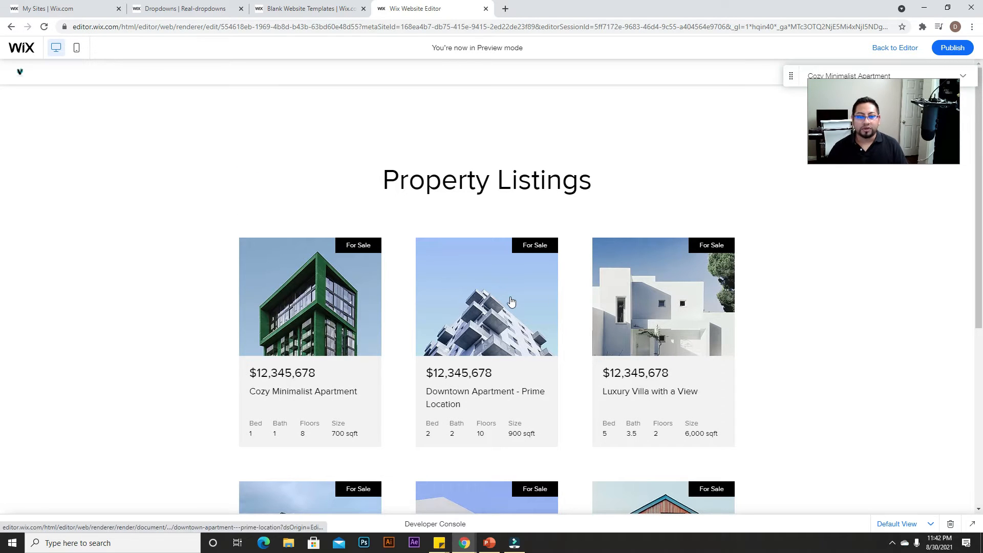
# Review the Downtown Apartment - Prime Location page, including its map, and go back to the listings.
pyautogui.click(510, 301)
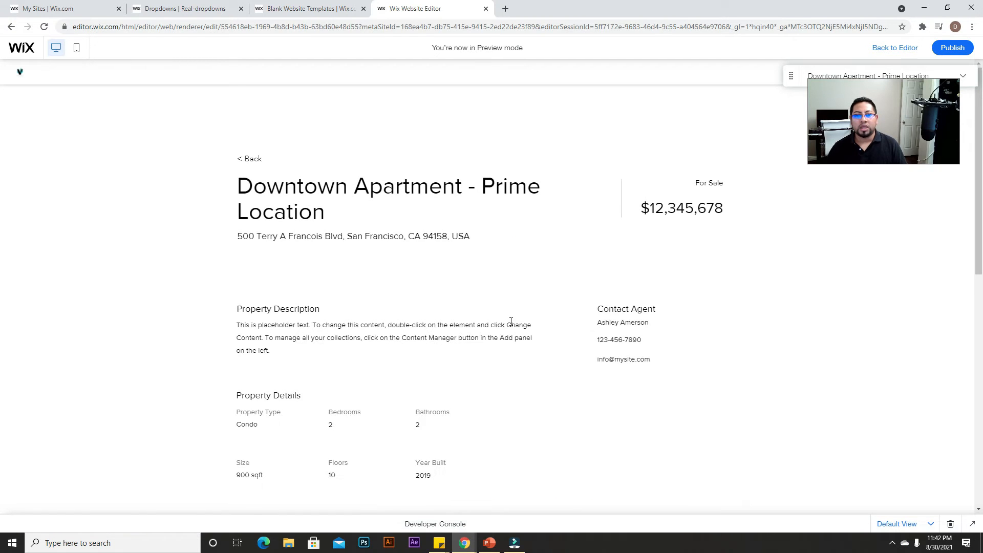
pyautogui.scroll(-6, 372, 254)
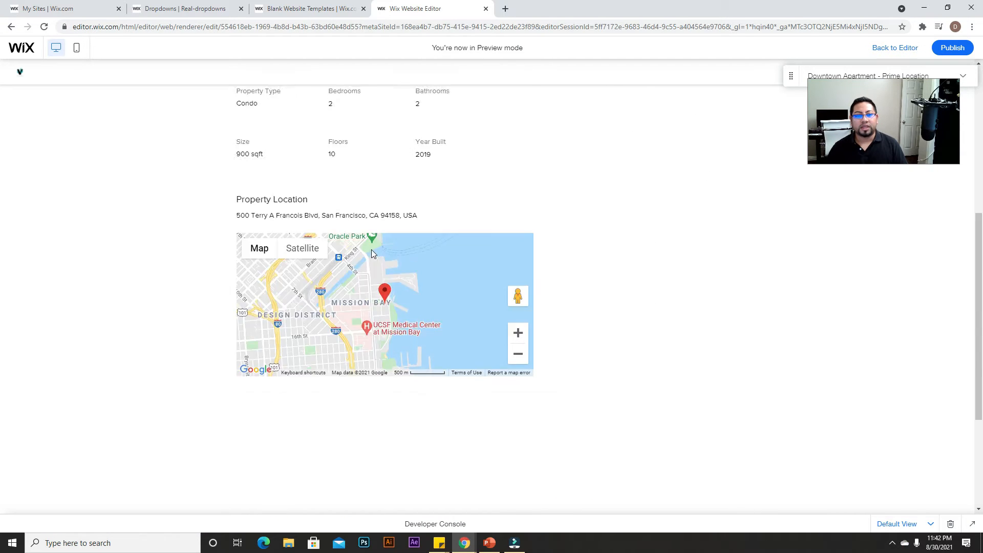
pyautogui.scroll(6, 373, 254)
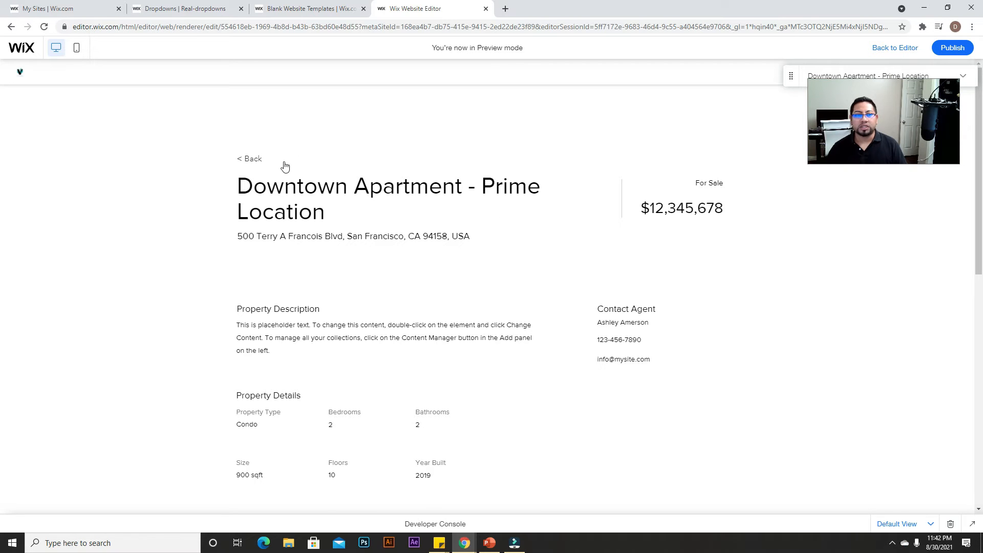
pyautogui.click(251, 159)
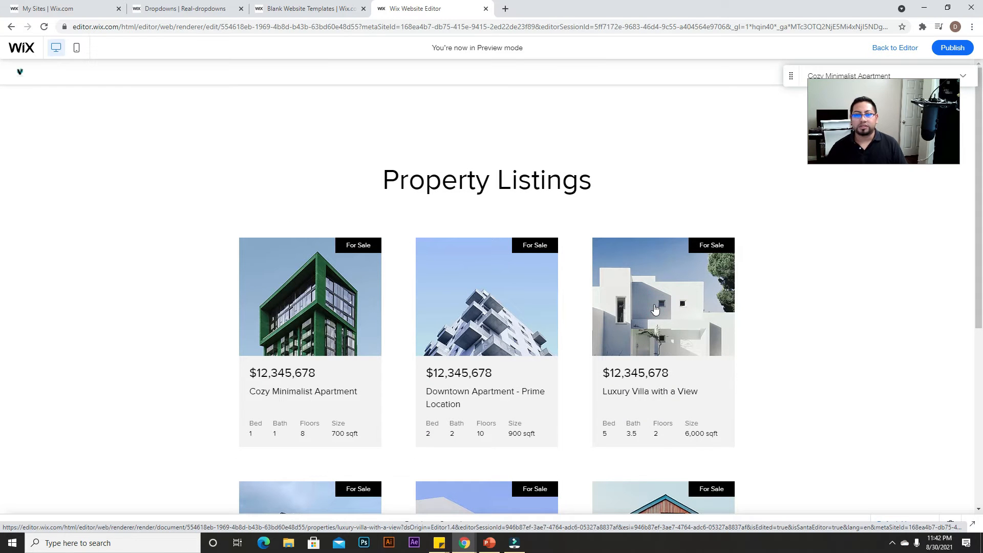
# Check the Luxury Villa with a View page, go back to the listings and leave the preview.
pyautogui.click(626, 324)
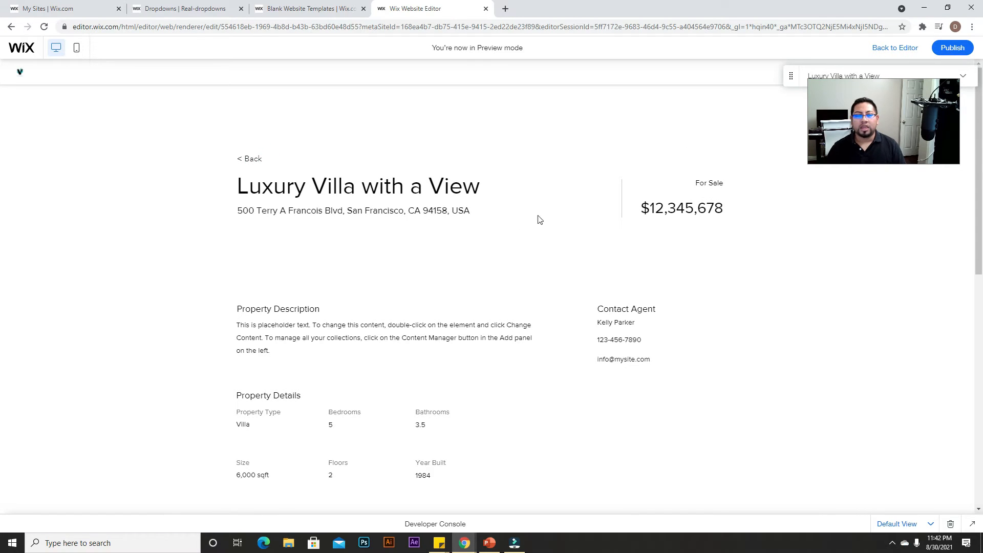
pyautogui.click(249, 160)
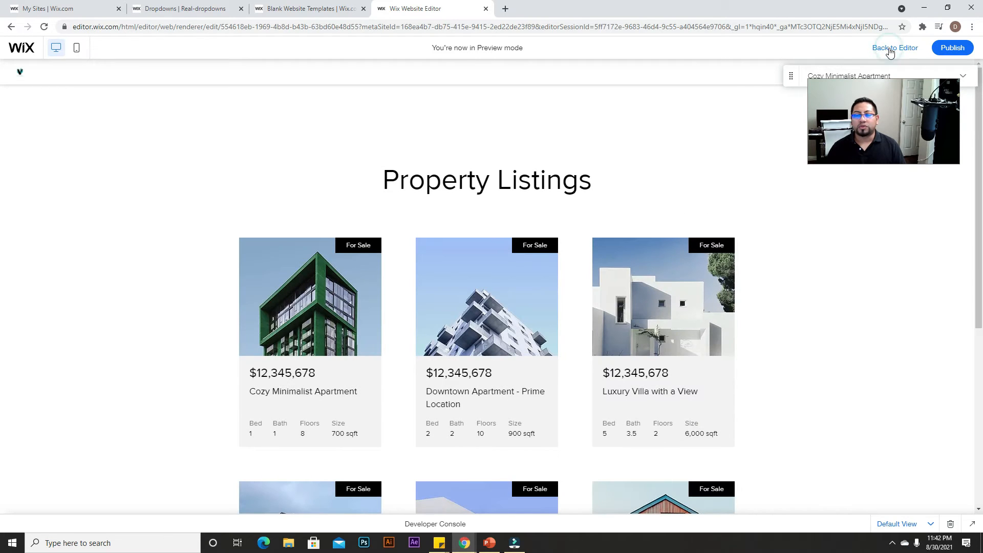
pyautogui.click(901, 48)
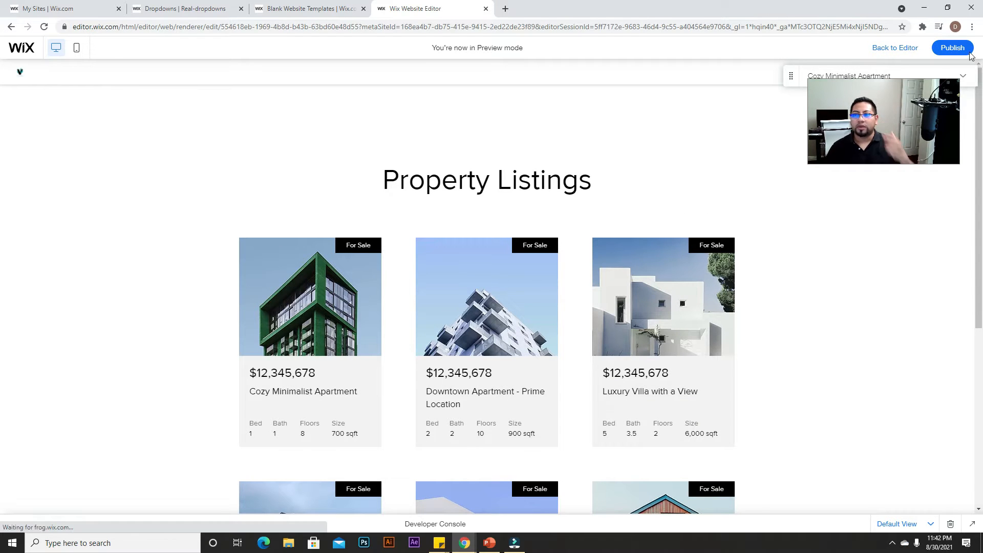
# Publish the site and bring up the list of its Properties dynamic pages.
pyautogui.click(950, 49)
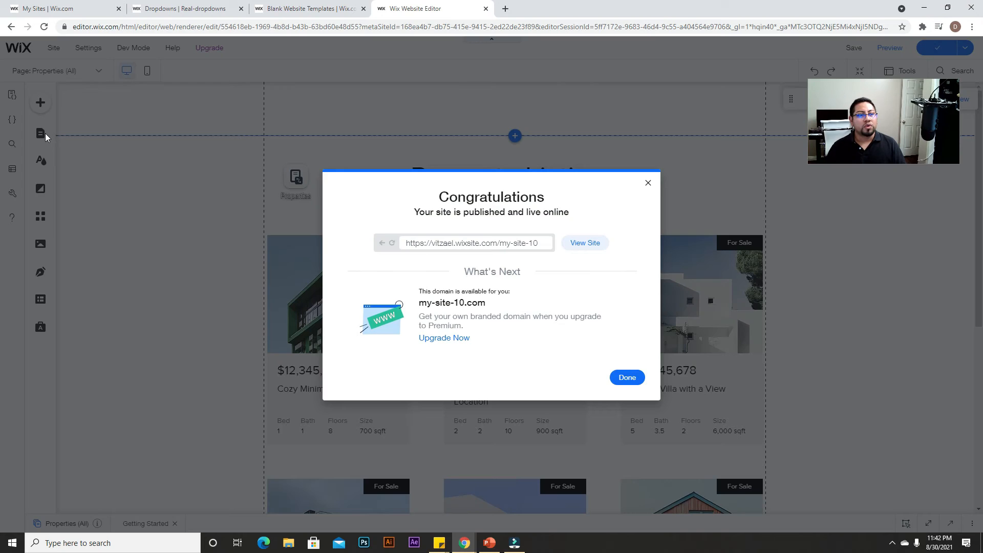
pyautogui.click(42, 136)
pyautogui.click(41, 137)
pyautogui.click(40, 136)
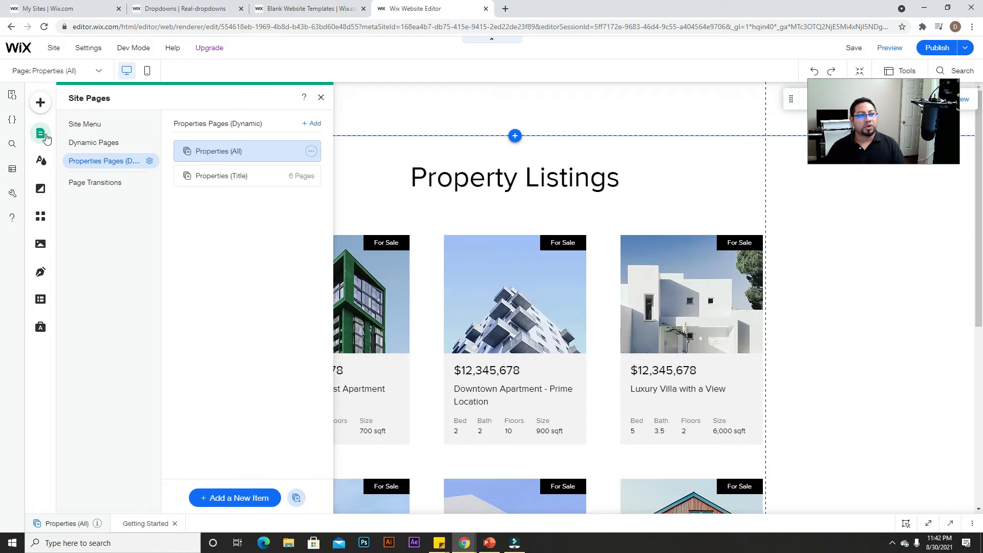
# Switch the editor to the site's HOME page and close the page list.
pyautogui.click(76, 125)
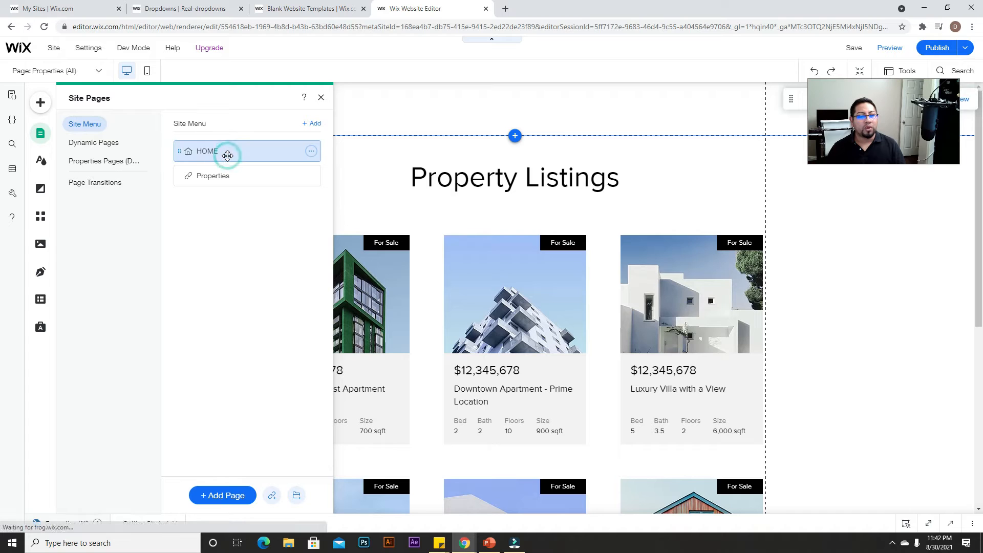
pyautogui.click(227, 156)
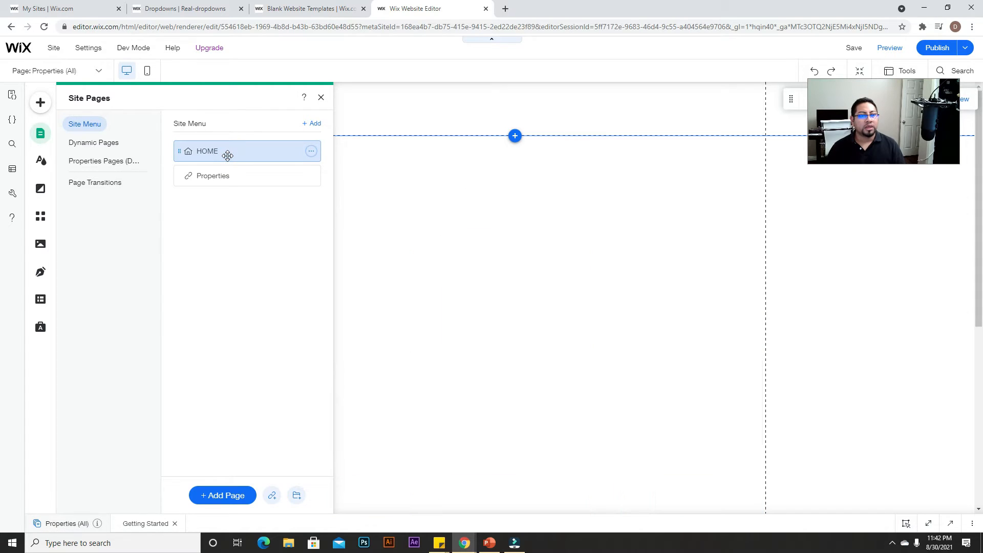
pyautogui.click(320, 98)
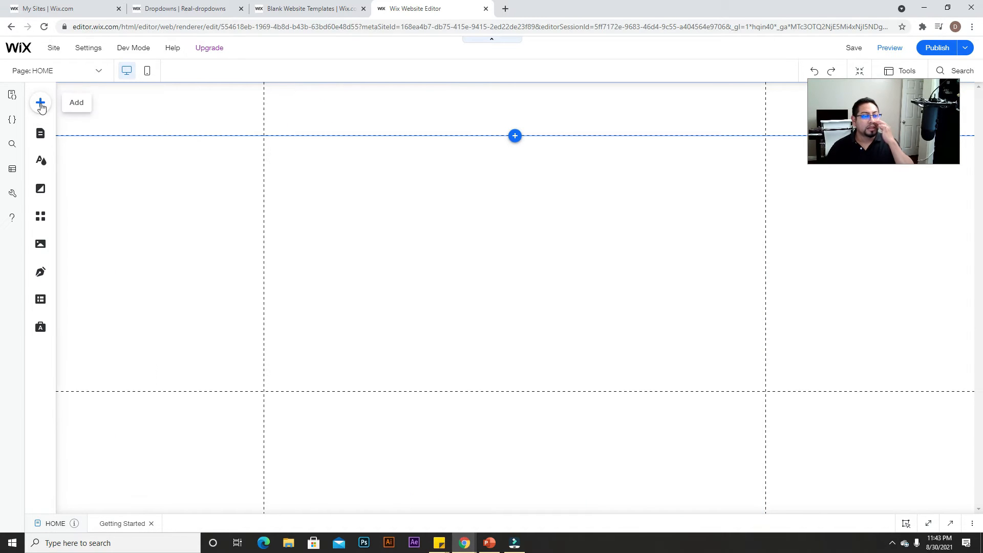
# Add the black-outlined "What's the best flavor?" dropdown near the upper-left corner of the page content area and make it narrower.
pyautogui.click(41, 104)
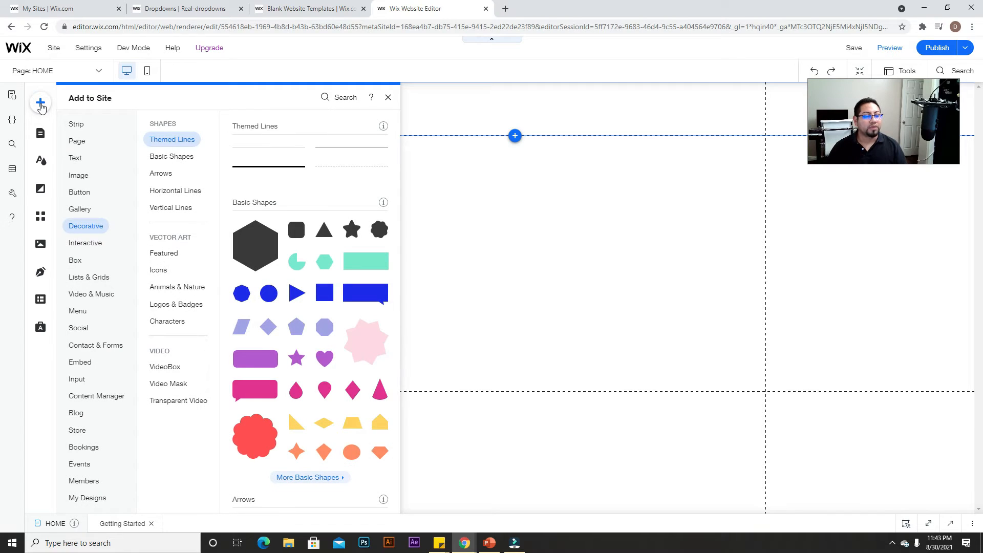
pyautogui.click(77, 379)
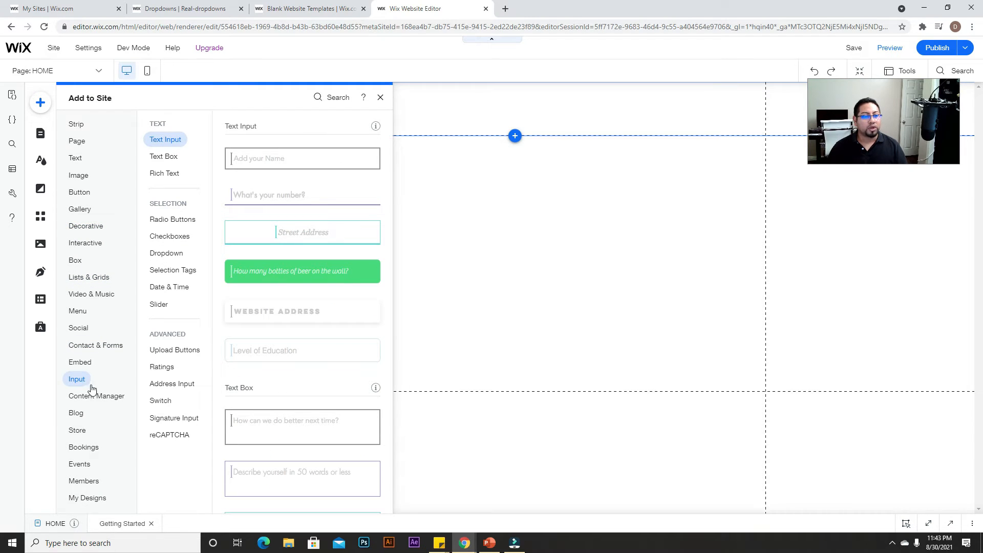
pyautogui.scroll(-15, 244, 313)
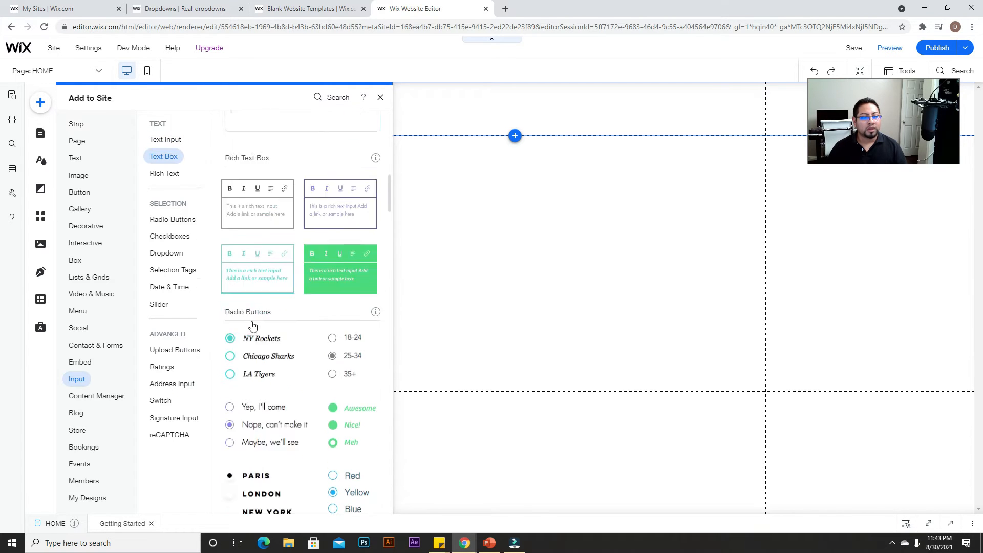
pyautogui.scroll(-5, 287, 281)
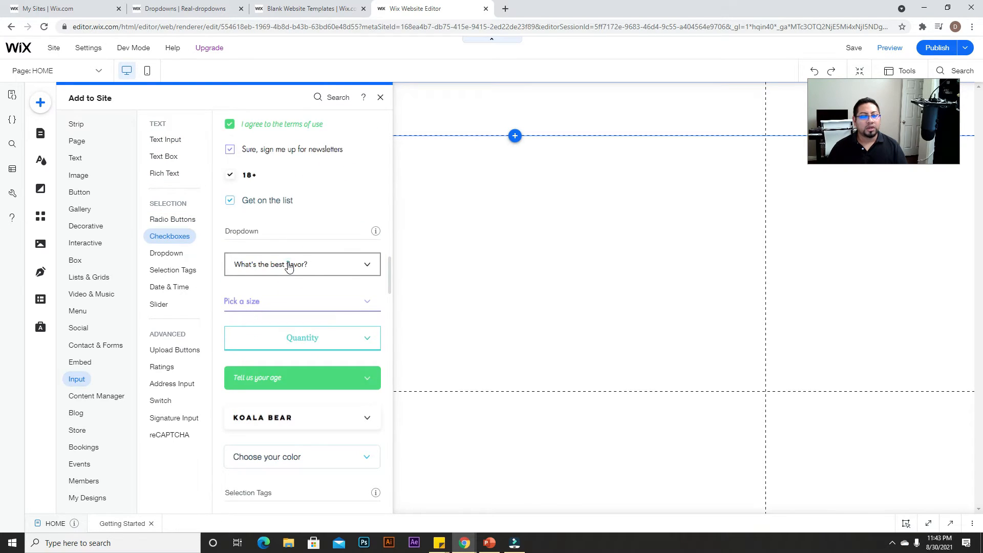
pyautogui.click(289, 265)
pyautogui.moveTo(504, 296); pyautogui.dragTo(350, 189)
pyautogui.moveTo(436, 188); pyautogui.dragTo(389, 188)
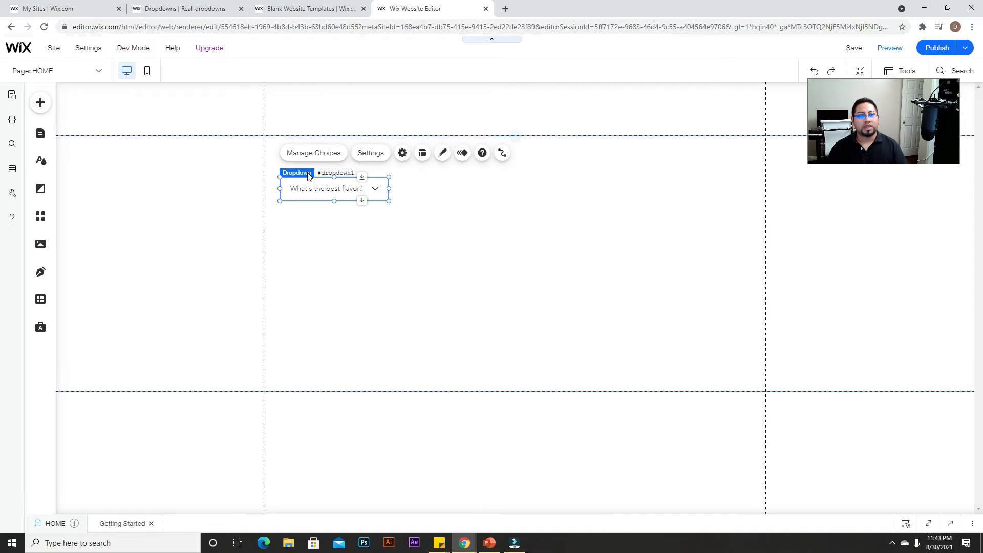
# Set the dropdown's placeholder text to "Property Type".
pyautogui.click(379, 156)
pyautogui.click(455, 354)
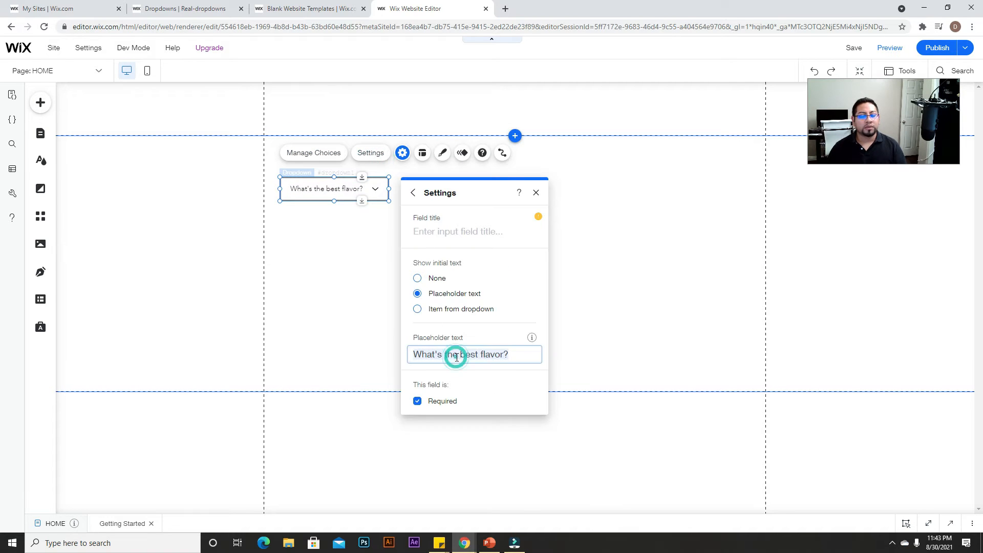
pyautogui.write('Property Type')
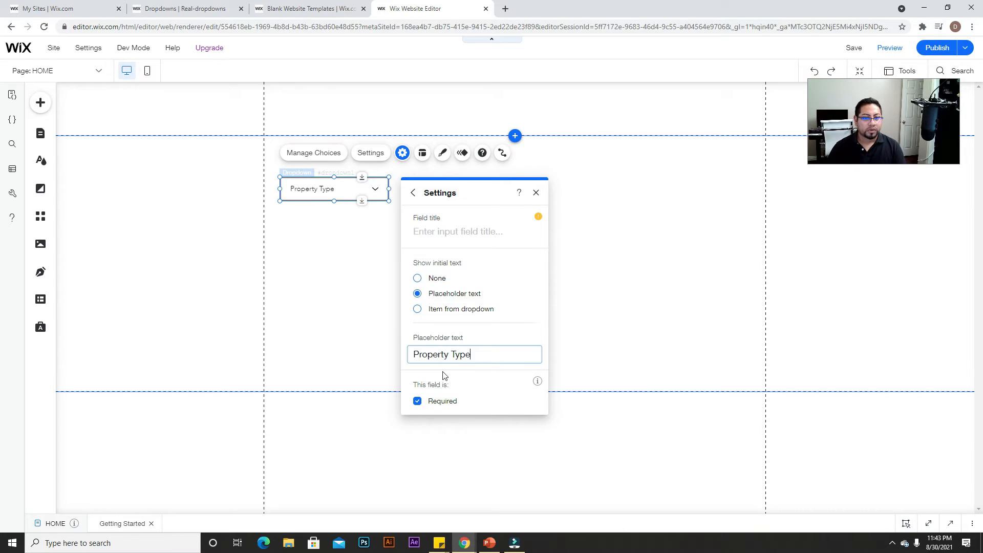
pyautogui.click(536, 193)
pyautogui.click(548, 191)
# Duplicate the Property Type dropdown to its right and set the copy's placeholder text to "# of bedrooms".
pyautogui.click(373, 194)
pyautogui.moveTo(374, 197); pyautogui.dragTo(489, 190)
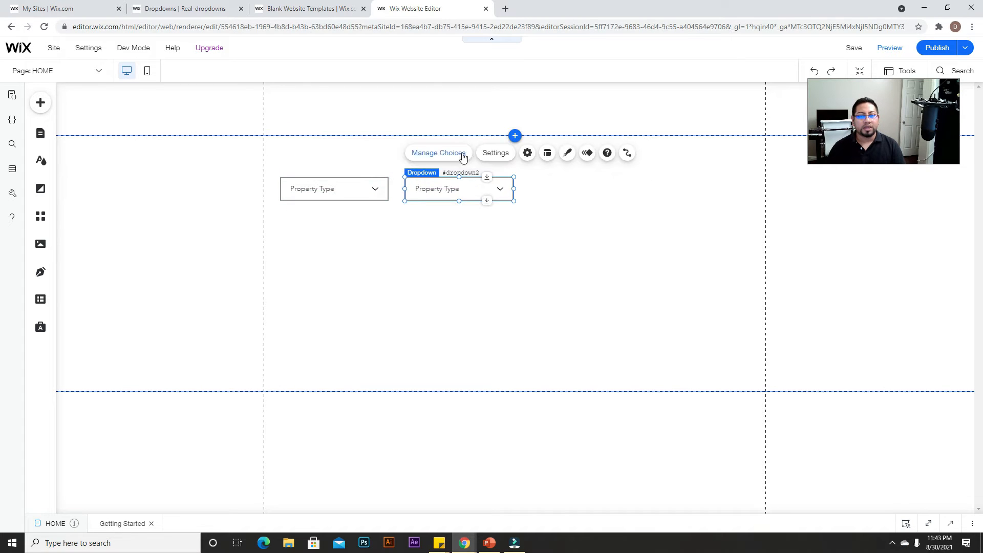
pyautogui.click(499, 162)
pyautogui.click(572, 354)
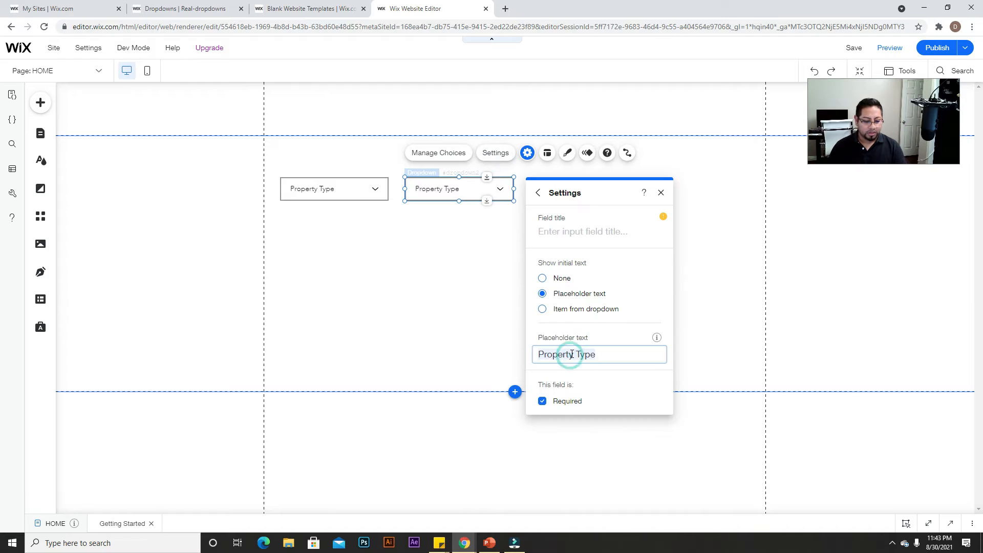
pyautogui.write('# of bedrooms')
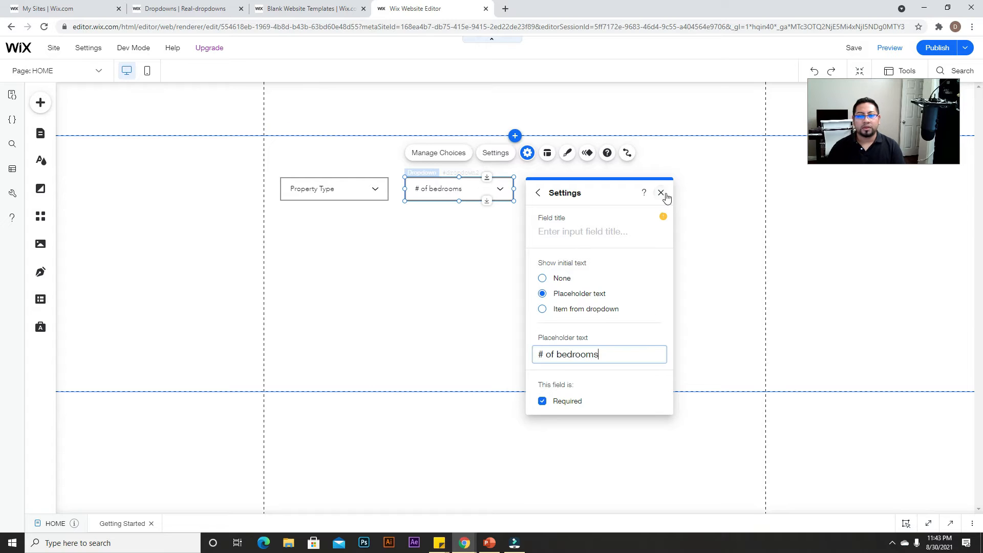
pyautogui.click(660, 193)
# Paste a third dropdown to the right of the bedrooms one, narrow it and set its placeholder text to "# of bathrooms".
pyautogui.hotkey('ctrl', 'v')
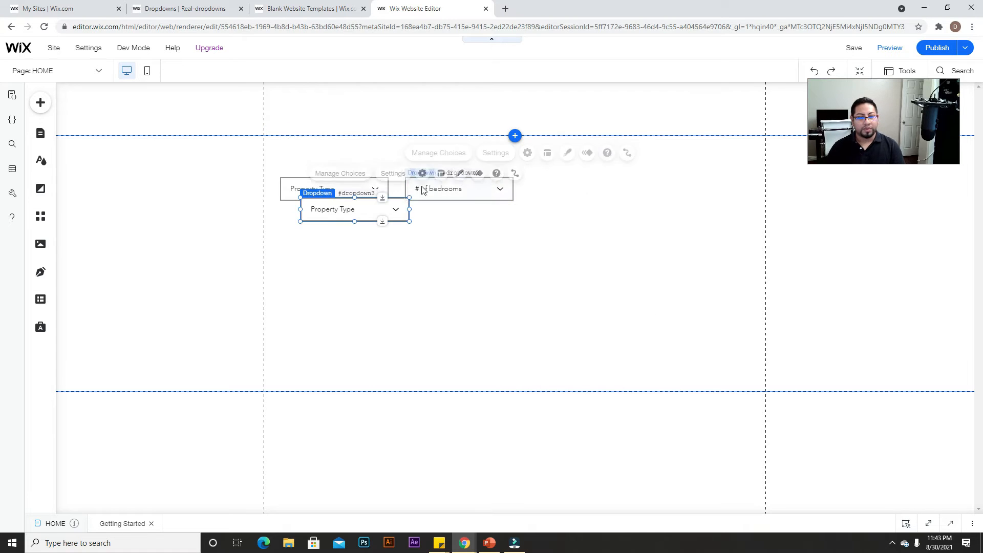
pyautogui.moveTo(382, 212); pyautogui.dragTo(617, 188)
pyautogui.click(609, 156)
pyautogui.click(692, 350)
pyautogui.hotkey('ctrl', 'a')
pyautogui.write('#')
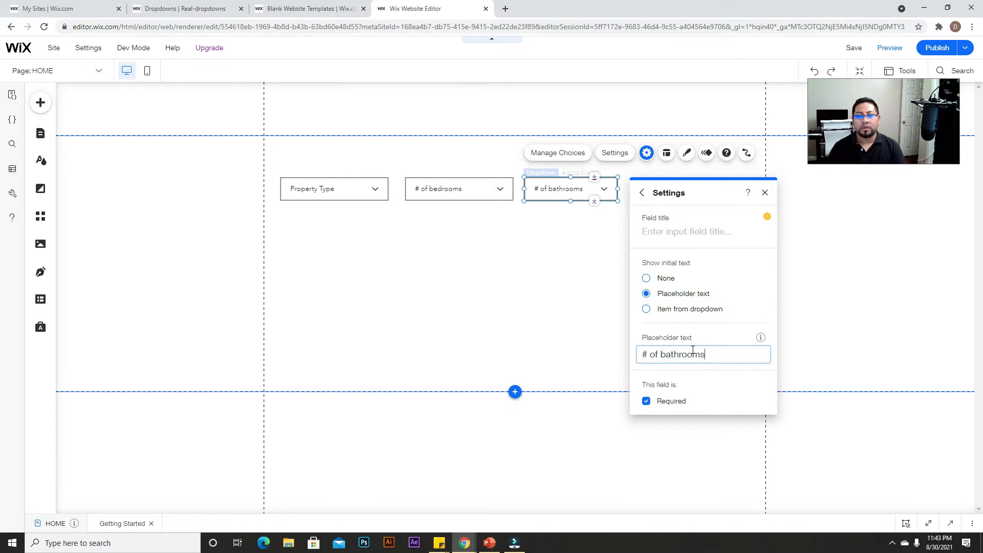
pyautogui.click(765, 196)
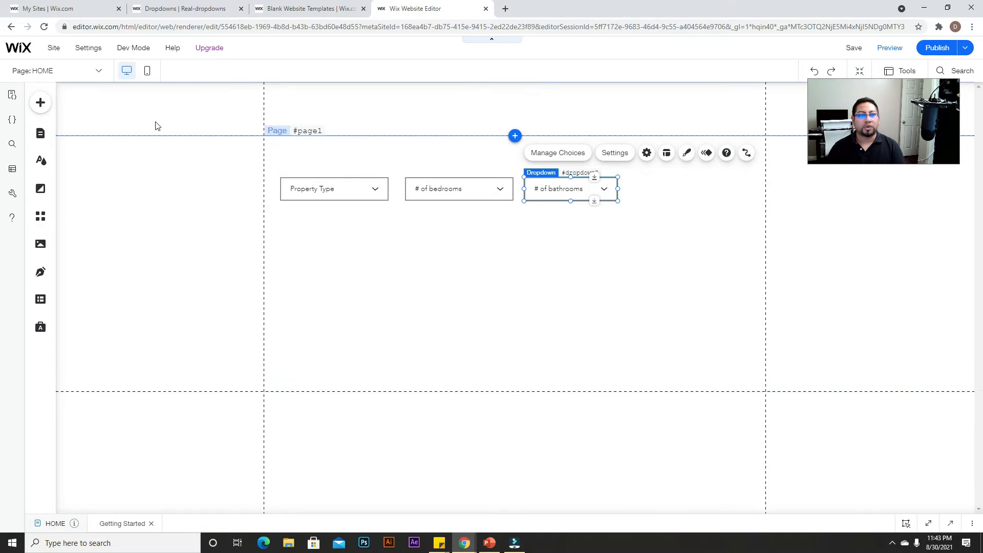
# Add the solid blue themed button and place it in line to the right of the bathrooms dropdown.
pyautogui.click(41, 103)
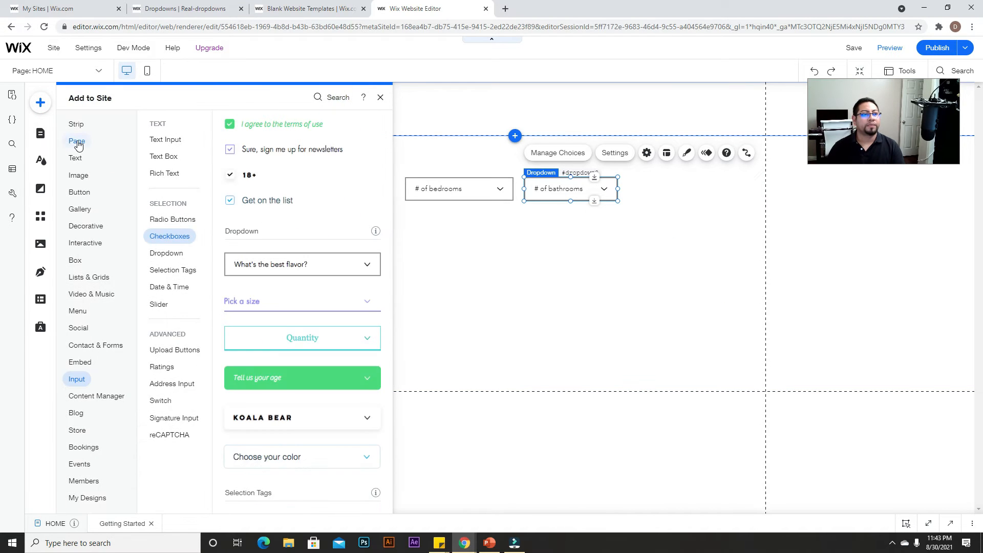
pyautogui.click(76, 141)
pyautogui.click(80, 192)
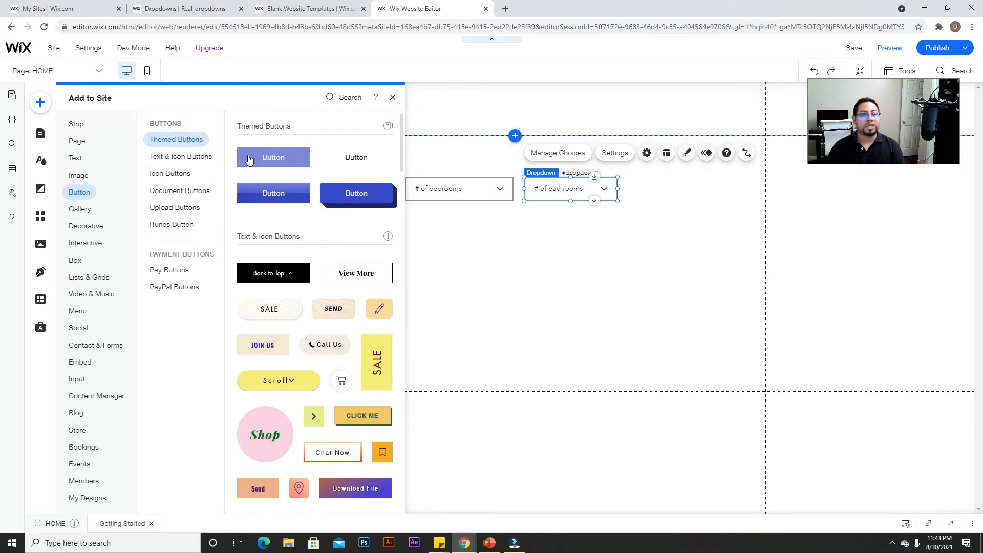
pyautogui.click(271, 156)
pyautogui.moveTo(513, 299); pyautogui.dragTo(668, 202)
# Change the blue button's text to "Clear".
pyautogui.click(657, 153)
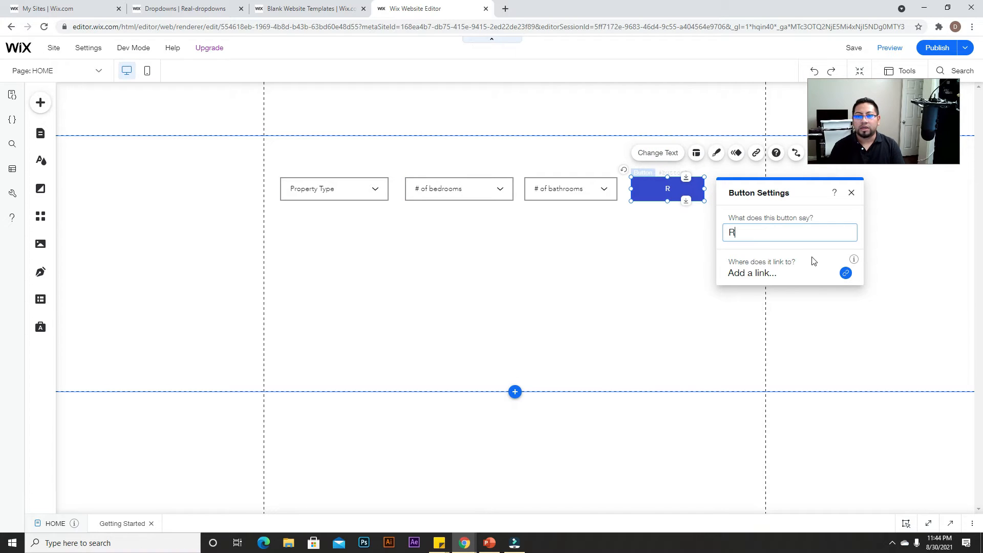
pyautogui.press('BackSpace')
pyautogui.press('BackSpace')
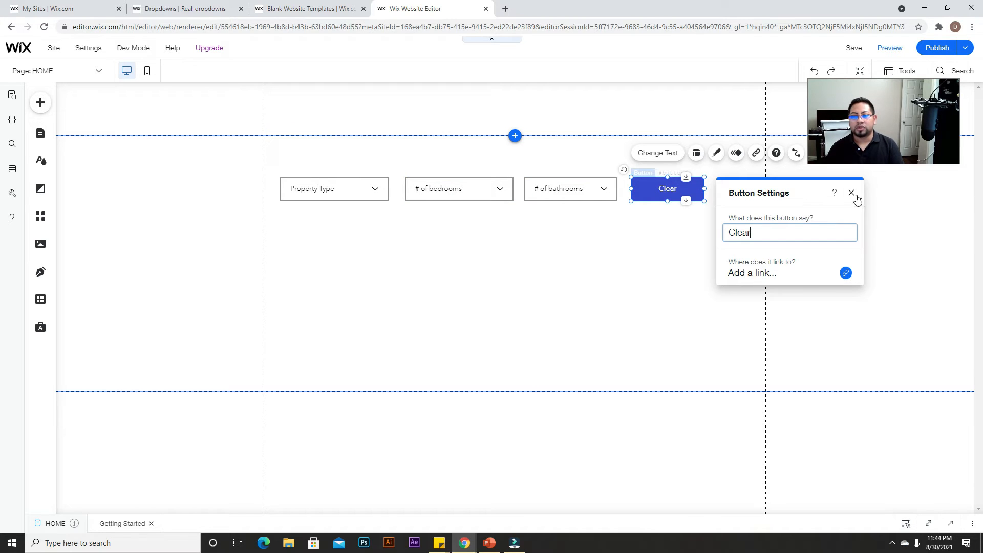
pyautogui.click(851, 193)
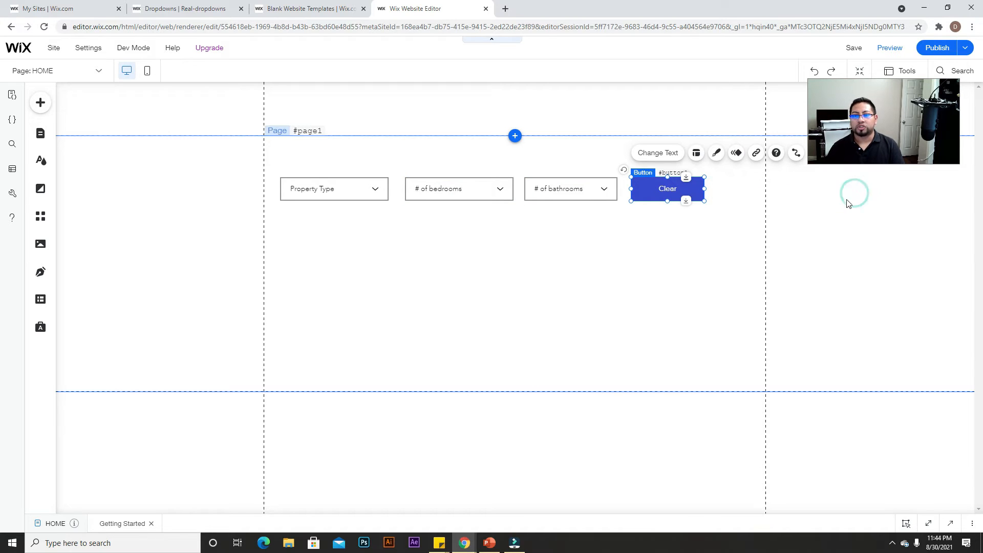
# Lengthen the page by moving its lower edge down to make room below the dropdowns.
pyautogui.click(648, 240)
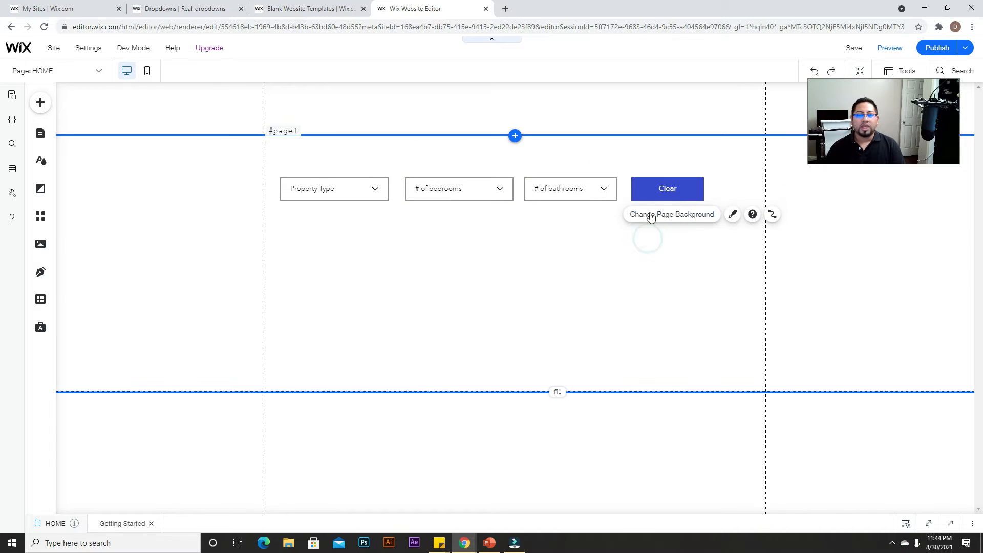
pyautogui.click(609, 391)
pyautogui.moveTo(557, 392); pyautogui.dragTo(556, 464)
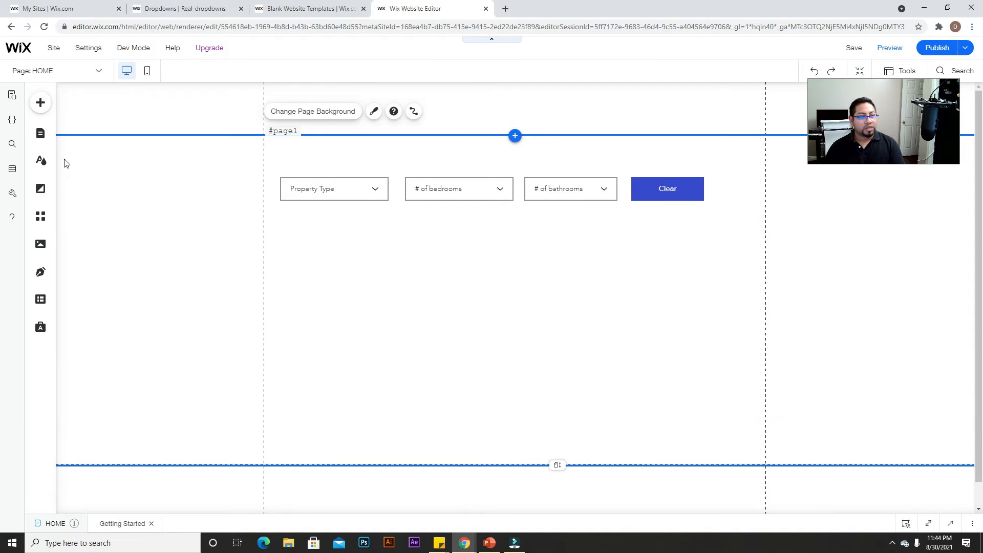
# Add the three-item travel card repeater with the HYDRA, SANTORINI and MYKONOS items below the dropdown row.
pyautogui.click(40, 102)
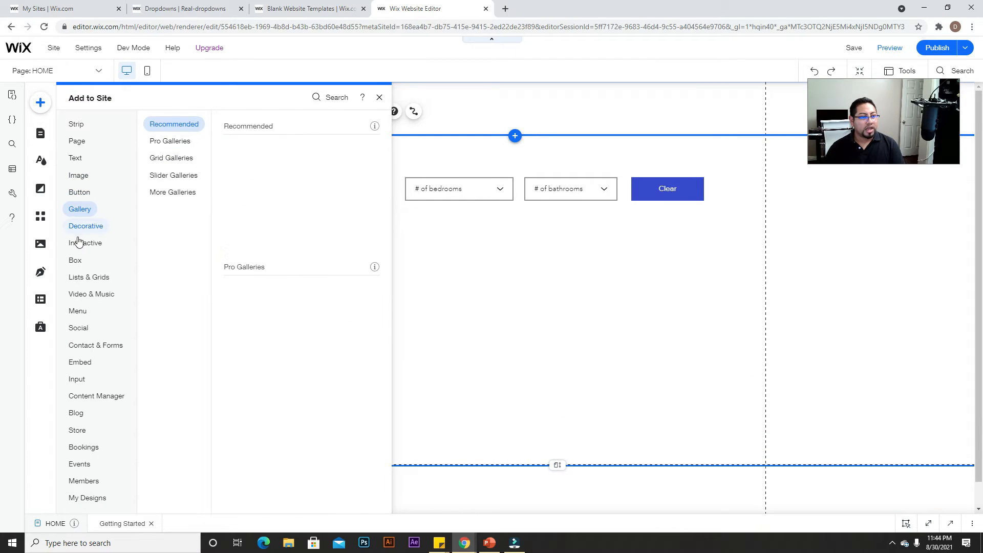
pyautogui.moveTo(84, 281)
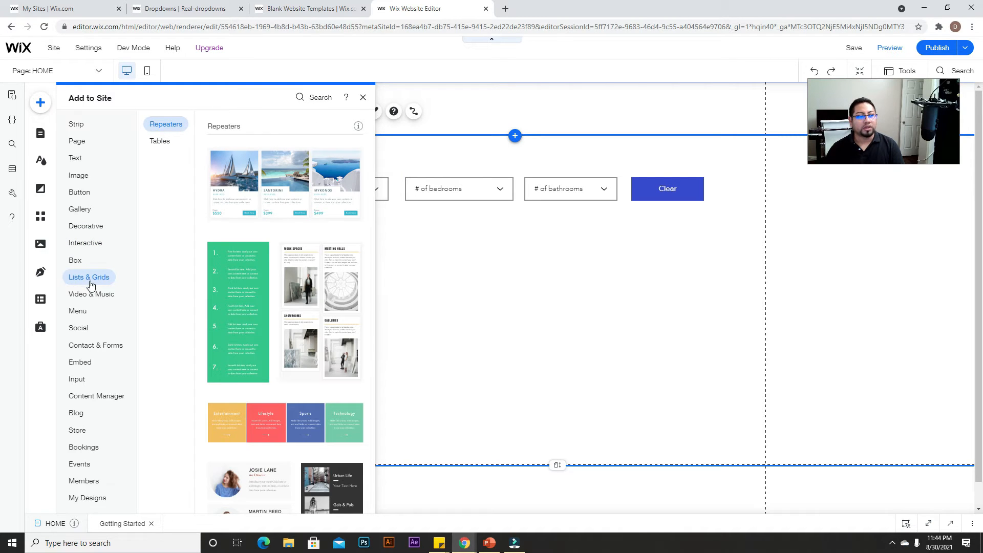
pyautogui.moveTo(296, 198); pyautogui.dragTo(545, 357)
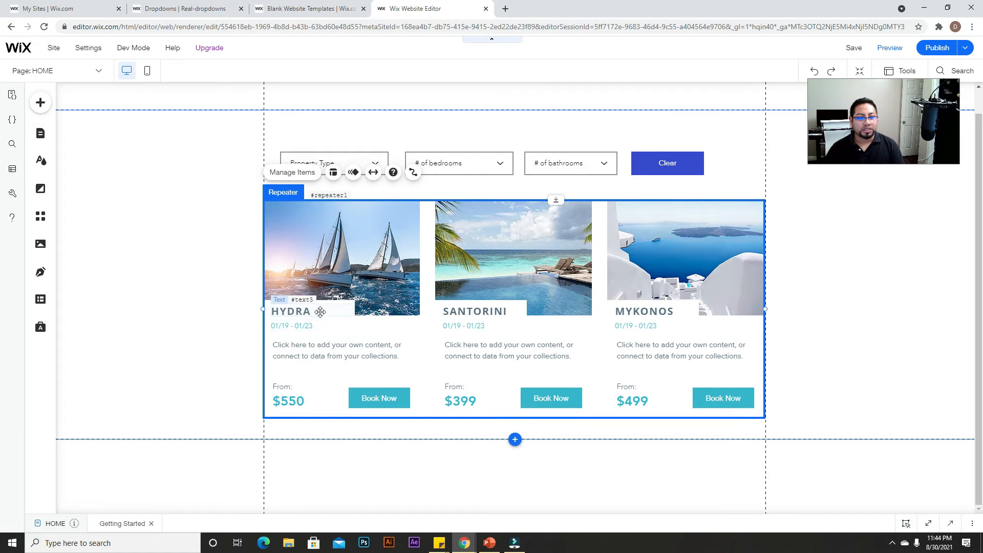
# Move the HYDRA title up onto the image and delete the date text from the repeater items.
pyautogui.moveTo(307, 311); pyautogui.dragTo(304, 277)
pyautogui.click(307, 308)
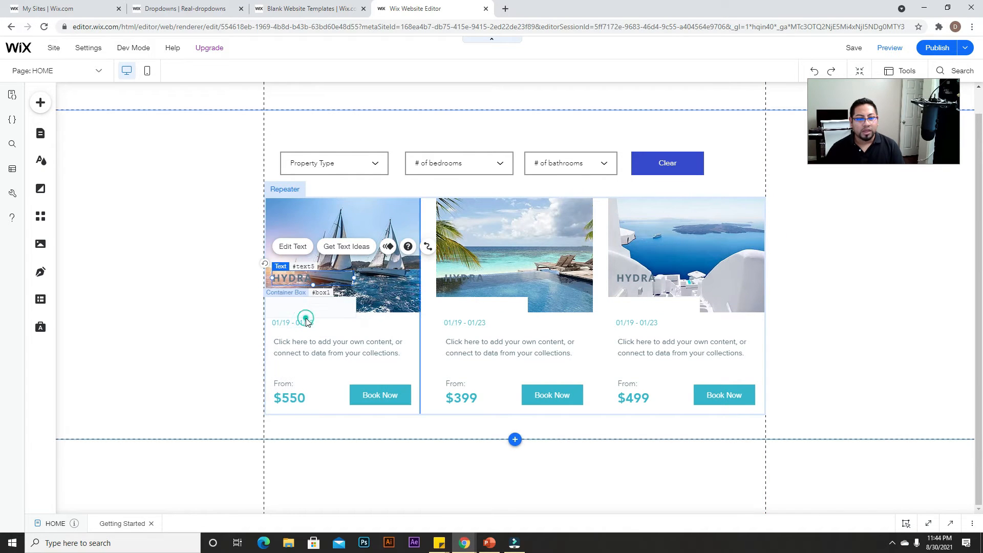
pyautogui.click(306, 322)
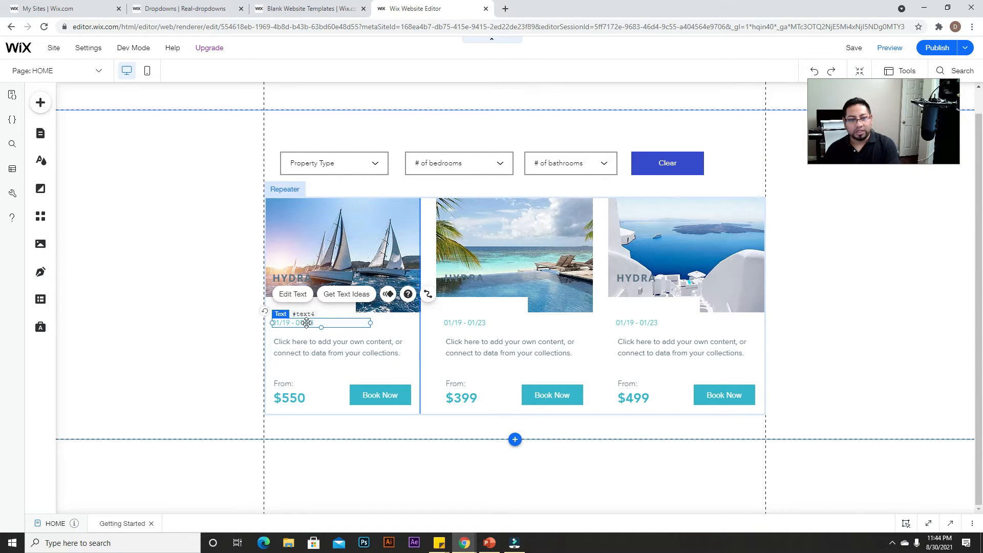
pyautogui.press('Delete')
# Delete the white container box overlapping the lower edge of the repeater item's image.
pyautogui.click(302, 342)
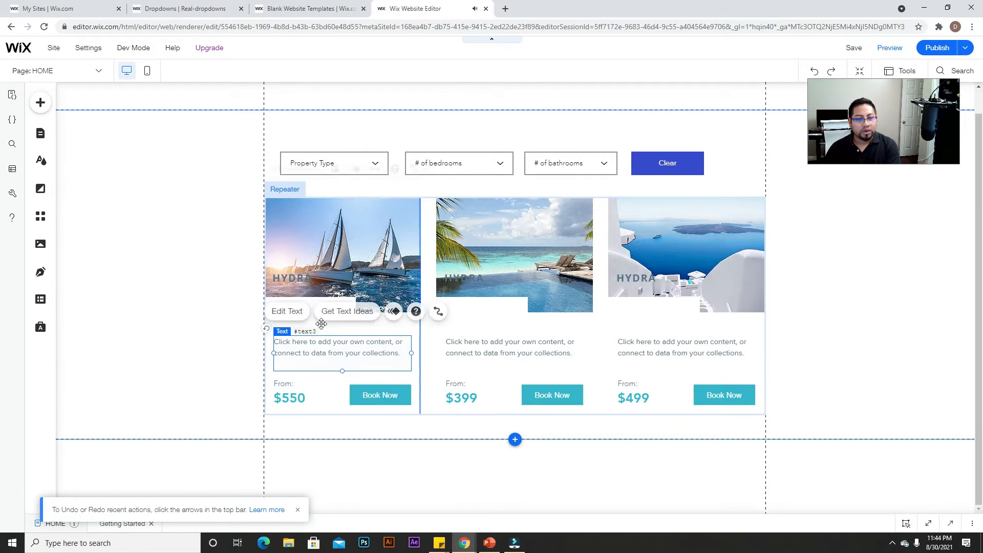
pyautogui.click(306, 292)
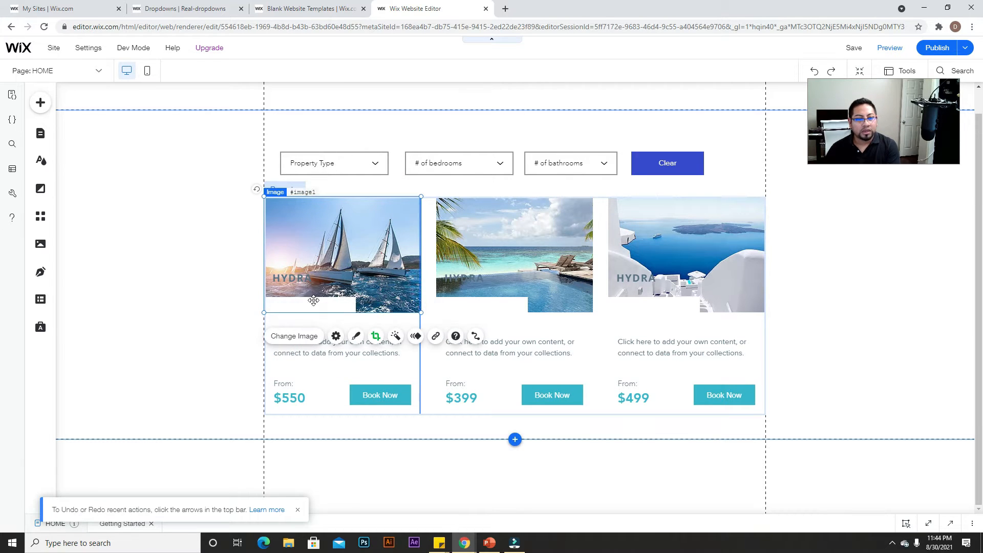
pyautogui.click(336, 306)
pyautogui.press('Delete')
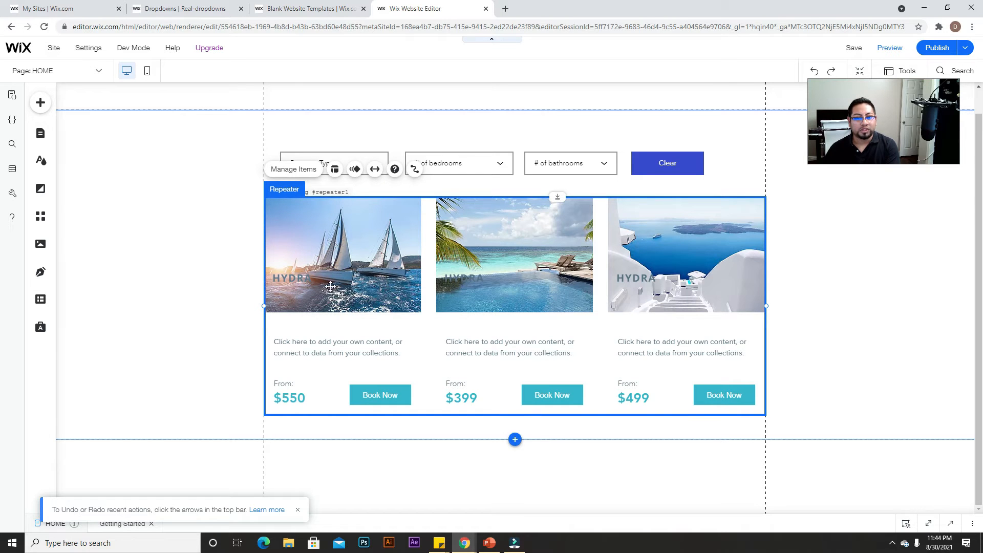
# Move the HYDRA title just below the image and delete the "From:" text above the price.
pyautogui.moveTo(313, 284); pyautogui.dragTo(308, 326)
pyautogui.click(313, 280)
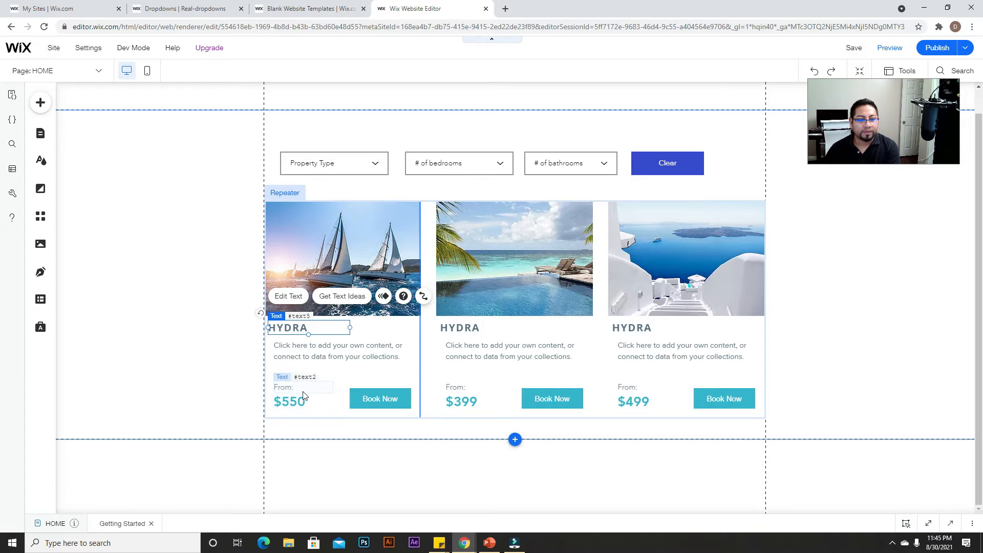
pyautogui.click(300, 390)
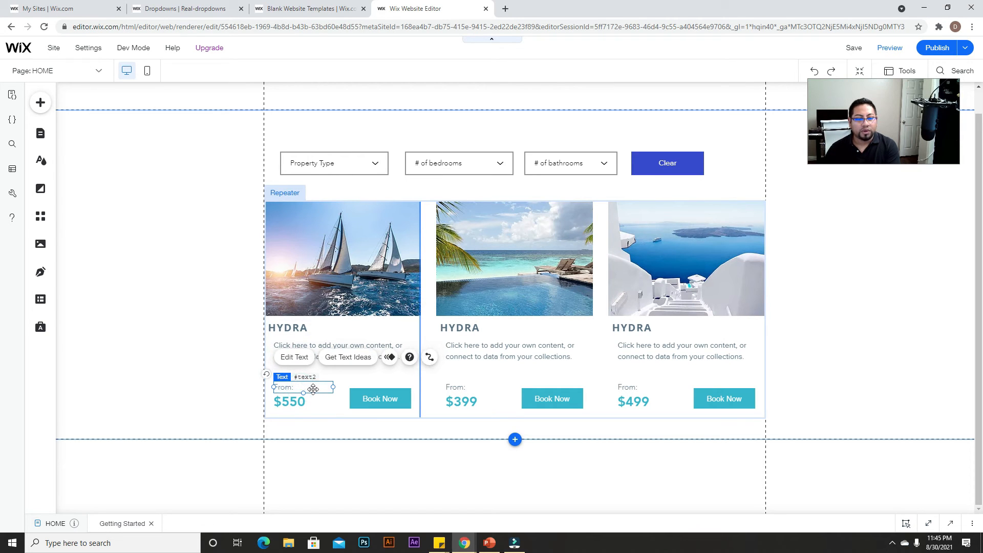
pyautogui.press('Delete')
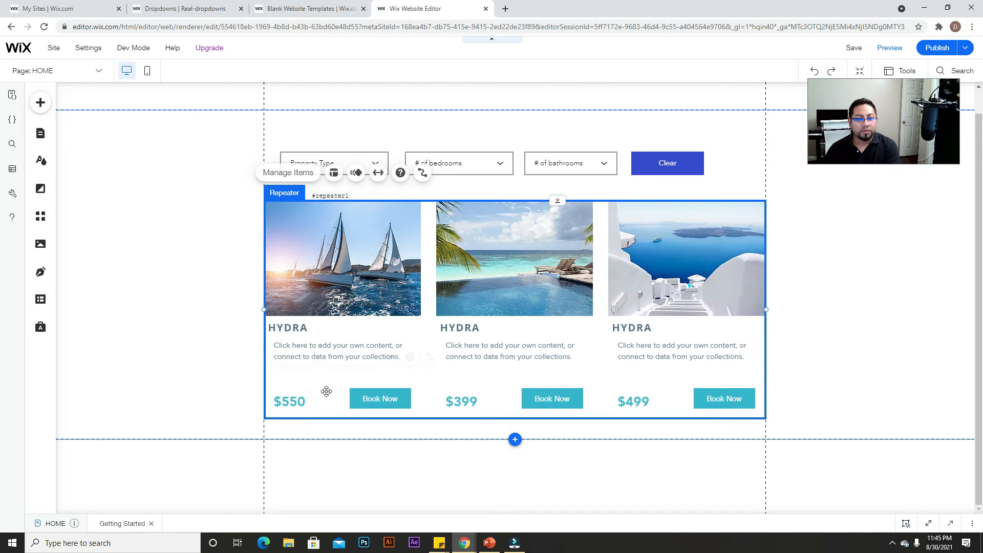
# Change the label of the first repeater item's button to "view more".
pyautogui.click(390, 402)
pyautogui.click(385, 362)
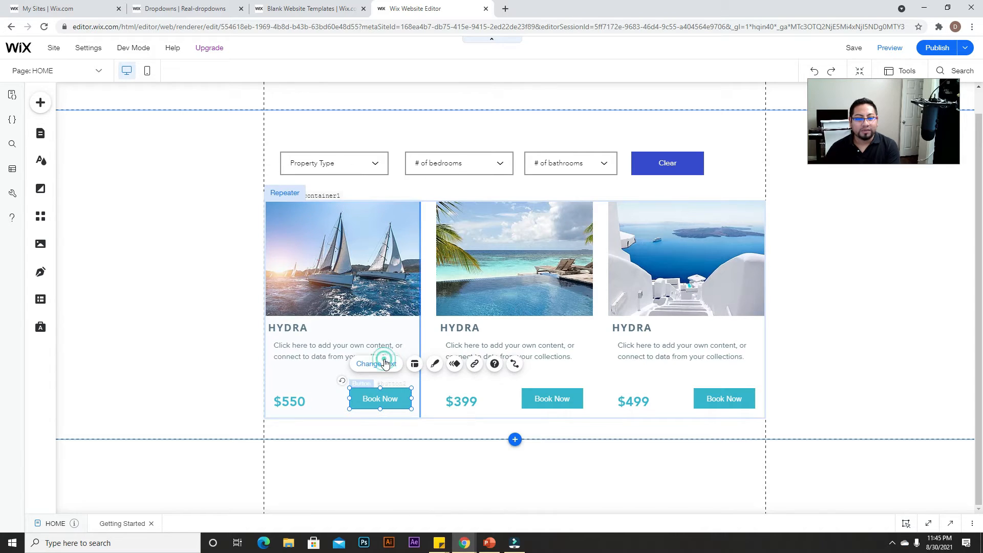
pyautogui.write('view more')
# Change the label of the second repeater item's button to "view more".
pyautogui.click(558, 404)
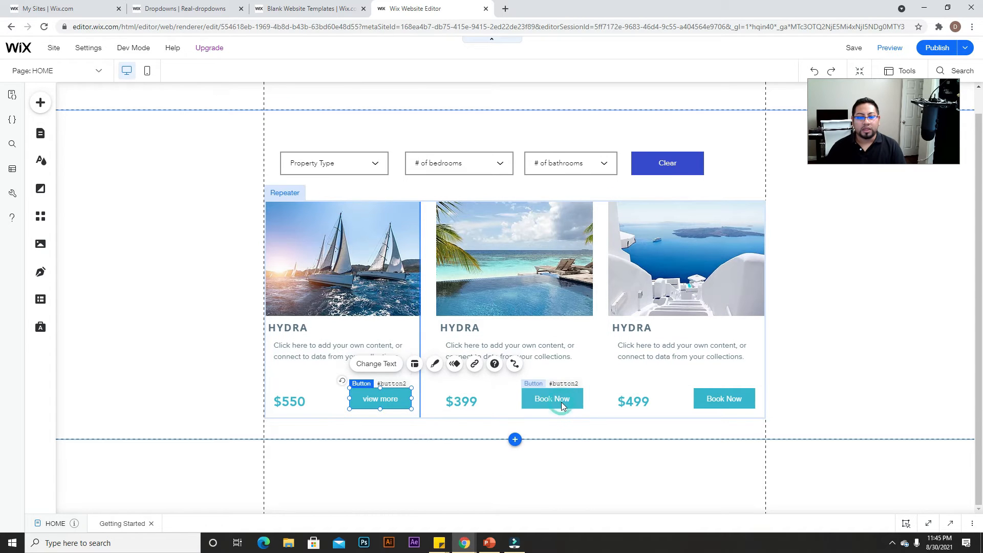
pyautogui.click(561, 401)
pyautogui.click(553, 364)
pyautogui.write('v')
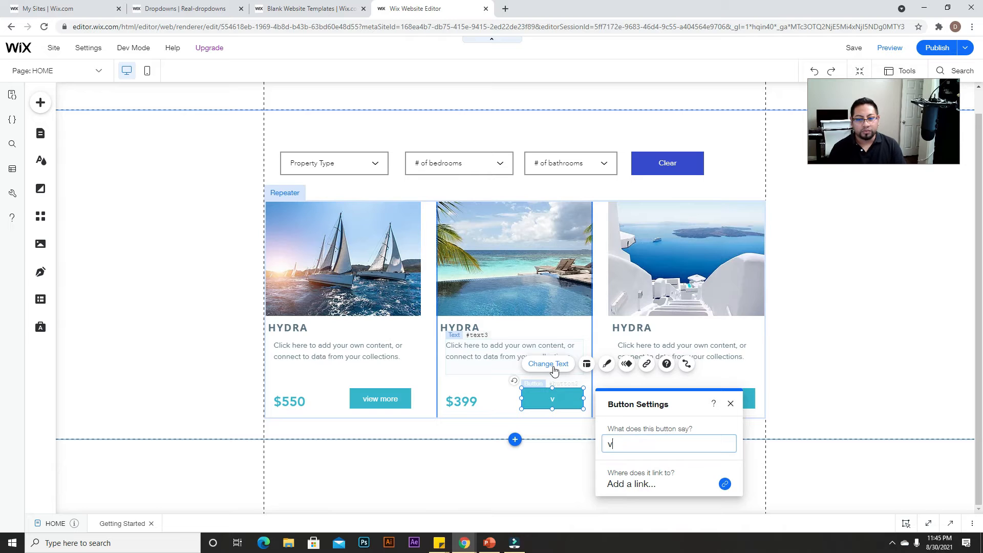
pyautogui.write('iew more')
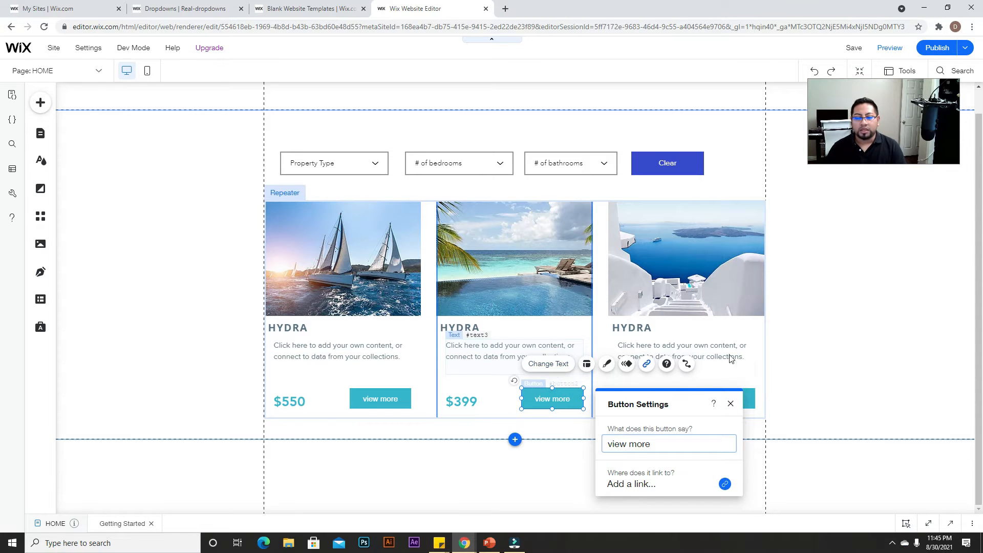
pyautogui.click(730, 403)
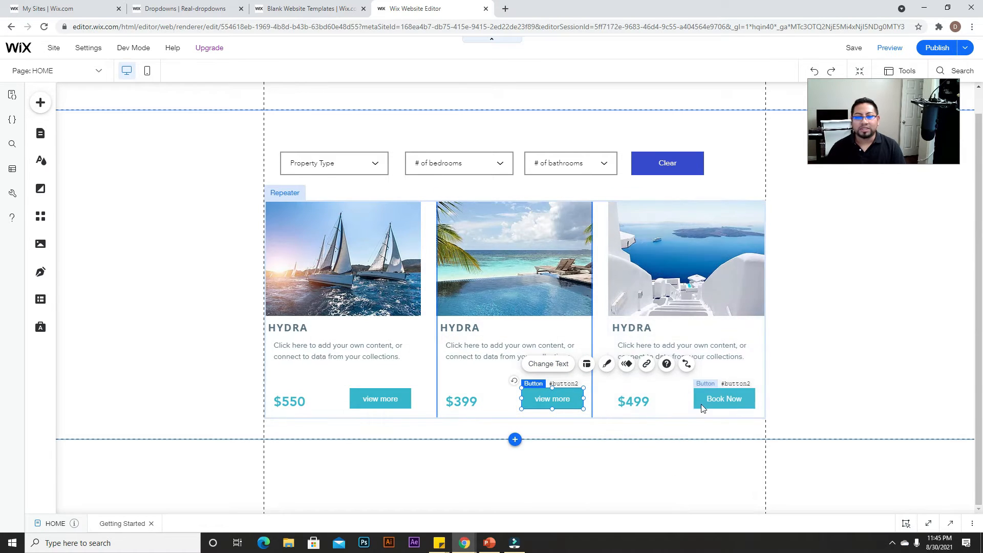
# Copy the "view more" button outside the repeater, delete the repeater's original buttons, and place the copy beside the first item's price.
pyautogui.click(385, 399)
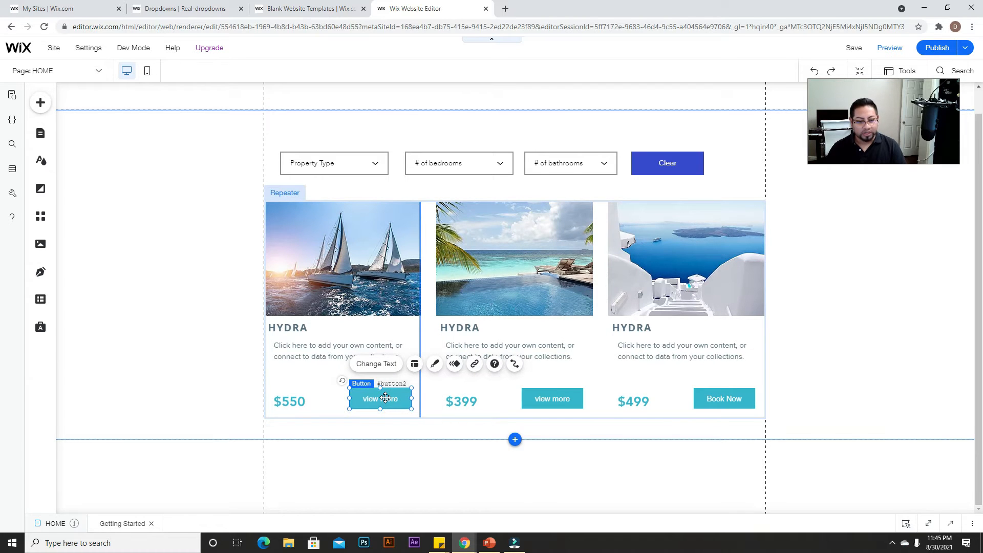
pyautogui.moveTo(385, 397); pyautogui.dragTo(251, 352)
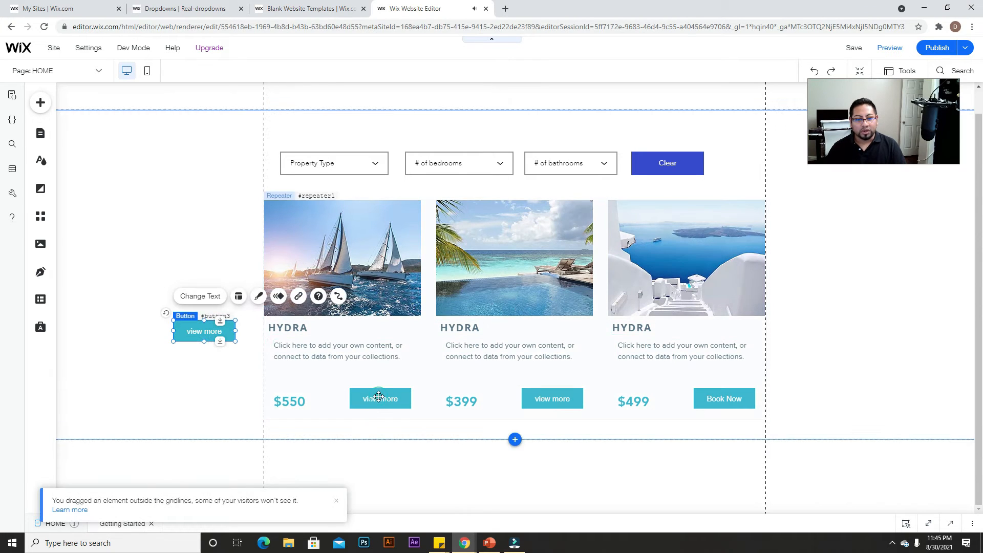
pyautogui.click(378, 396)
pyautogui.click(378, 397)
pyautogui.press('Delete')
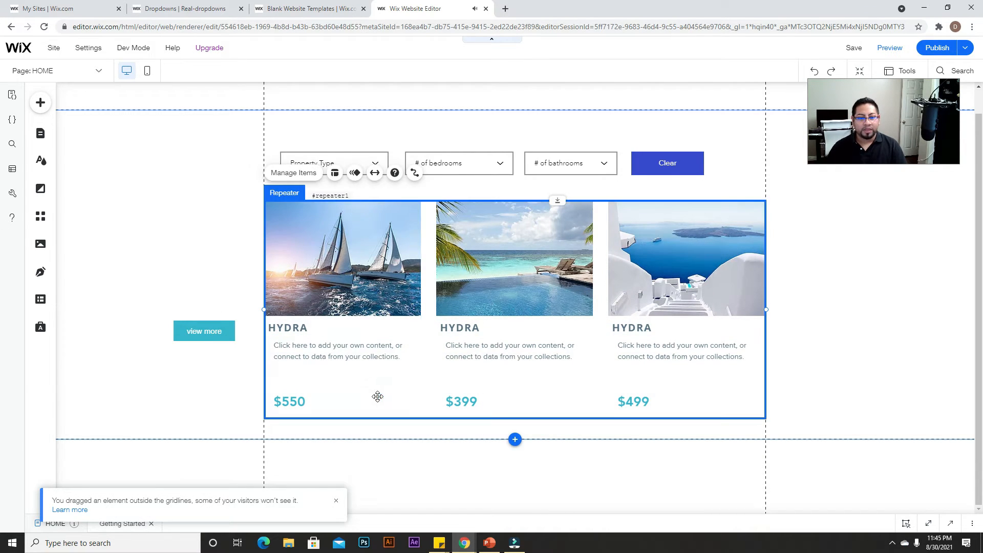
pyautogui.moveTo(220, 337); pyautogui.dragTo(396, 405)
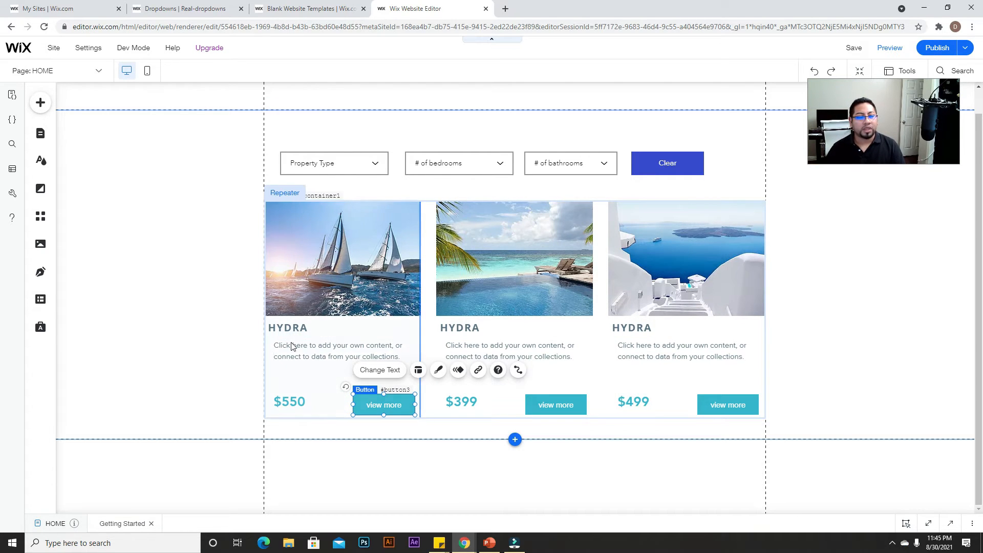
# Add the location pin icon from the decorative vector art and place it in the empty area beside the repeater's first image.
pyautogui.click(41, 102)
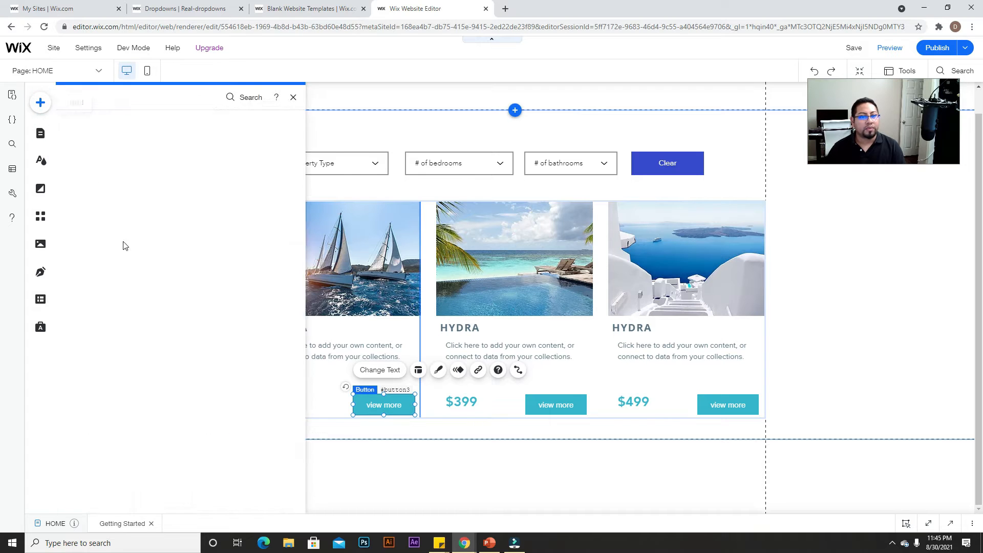
pyautogui.click(75, 160)
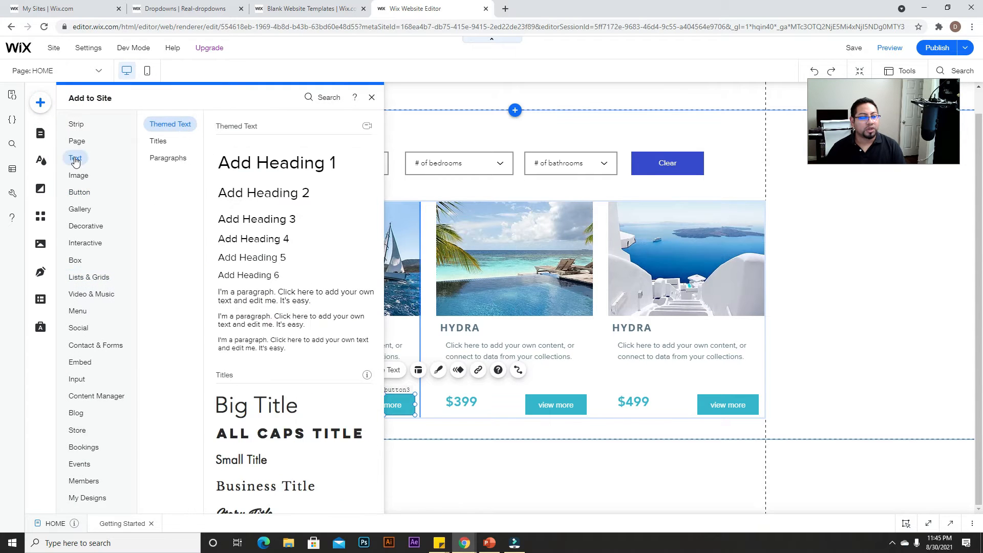
pyautogui.click(85, 228)
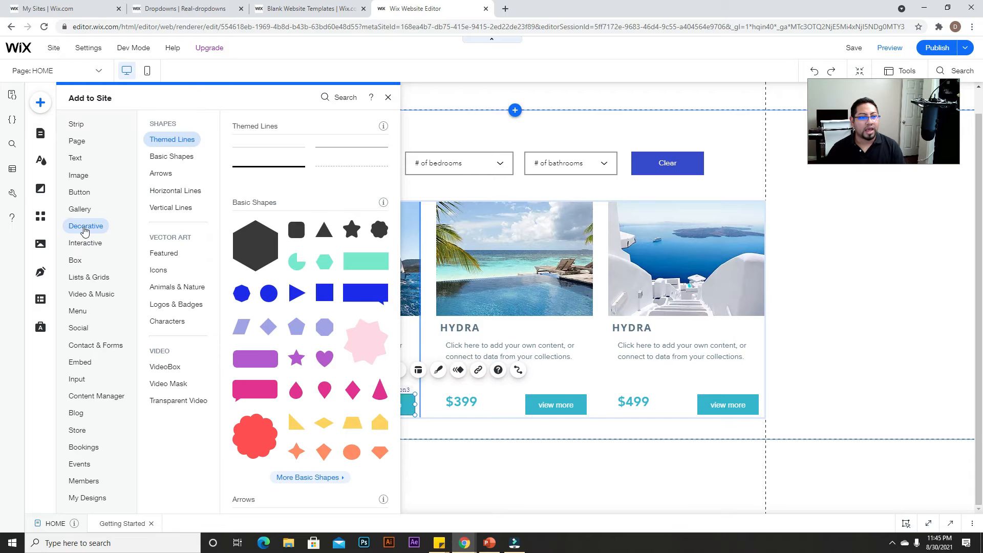
pyautogui.scroll(-10, 300, 287)
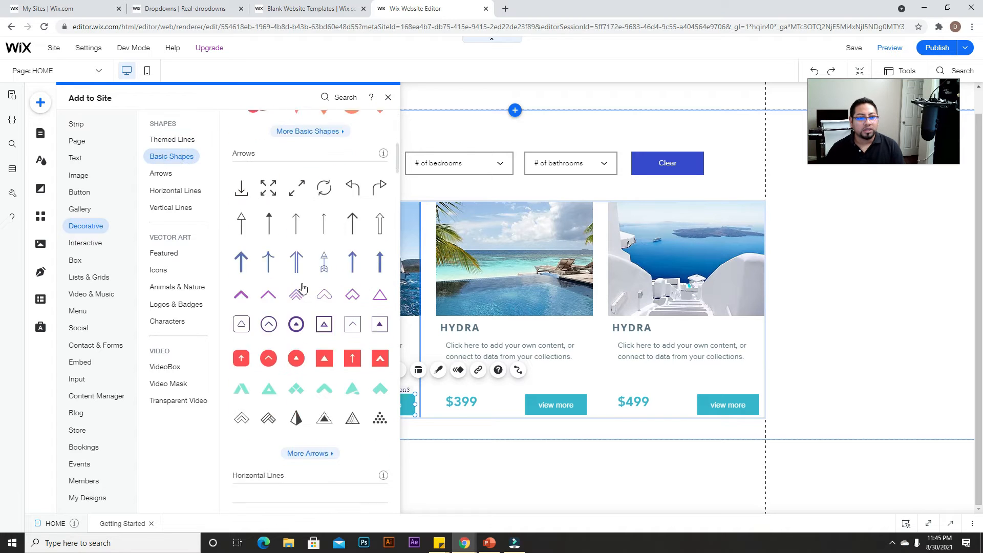
pyautogui.scroll(-15, 302, 287)
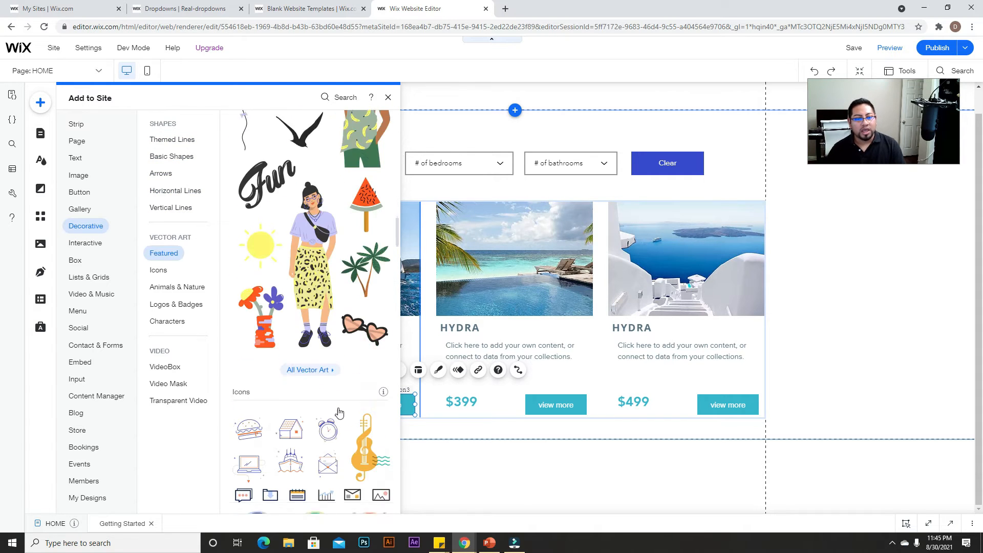
pyautogui.scroll(-3, 330, 416)
pyautogui.click(354, 243)
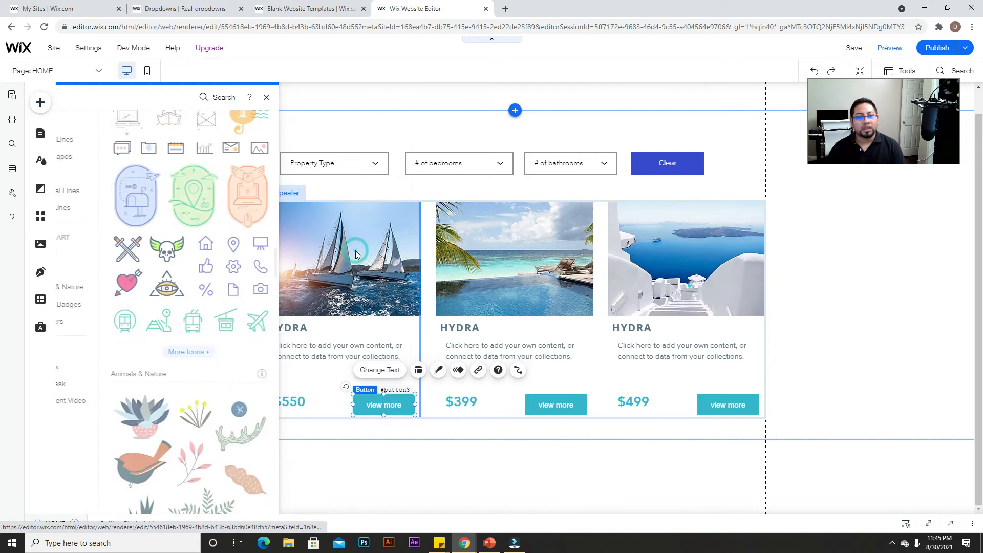
pyautogui.moveTo(522, 307); pyautogui.dragTo(235, 253)
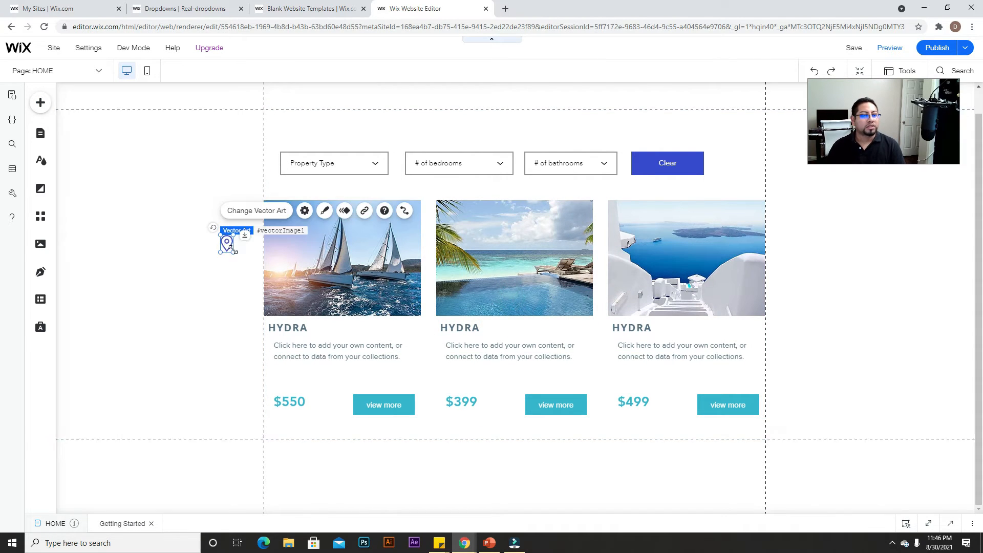
# Replace the location pin with the black "Bedroom" bed icon found by searching the vector art for "bedroom".
pyautogui.click(255, 216)
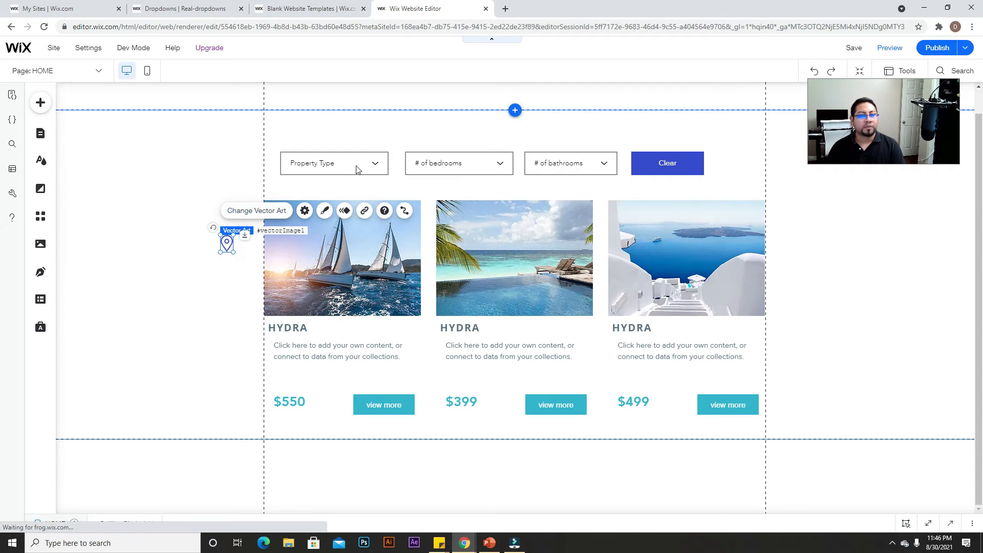
pyautogui.click(269, 215)
pyautogui.click(298, 97)
pyautogui.write('bedroom')
pyautogui.press('Return')
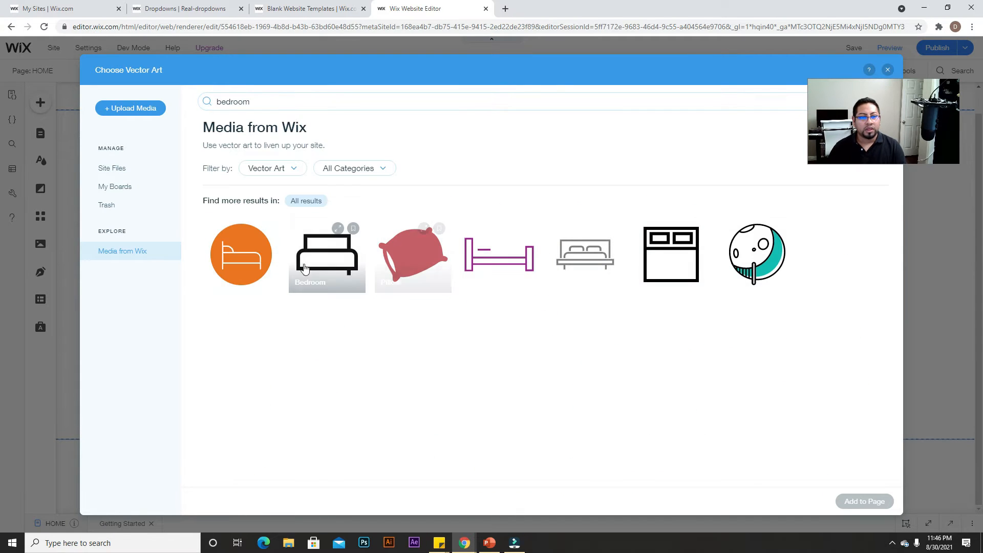
pyautogui.click(305, 266)
pyautogui.click(865, 502)
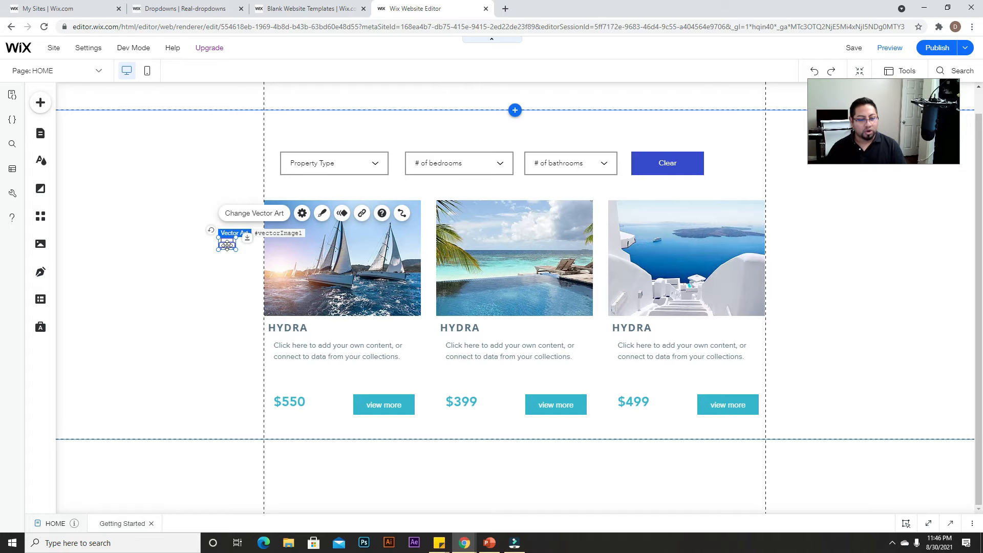
# Duplicate the bed icon just below the original and change the copy to the bathtub icon found by searching for "bathroom".
pyautogui.moveTo(229, 245); pyautogui.dragTo(220, 258)
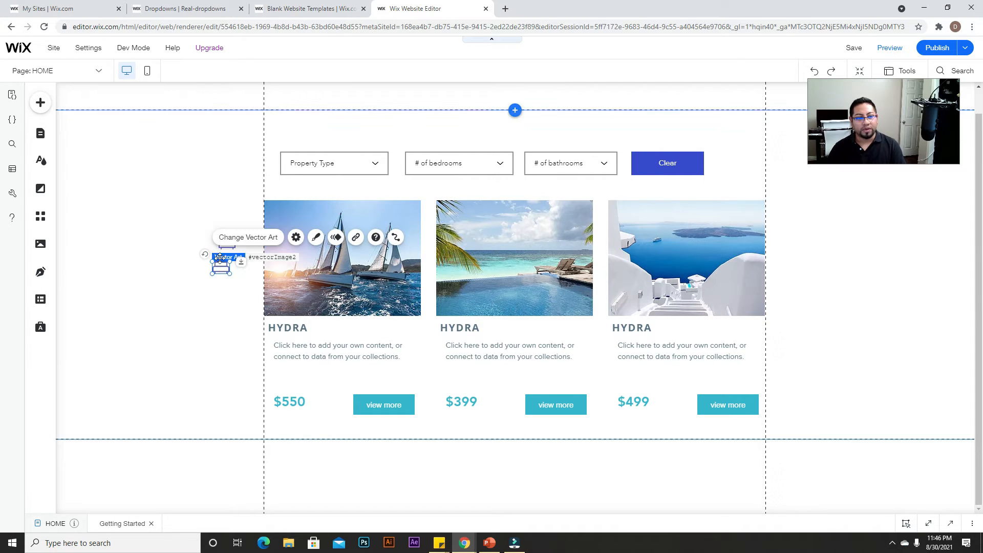
pyautogui.click(224, 241)
pyautogui.click(249, 103)
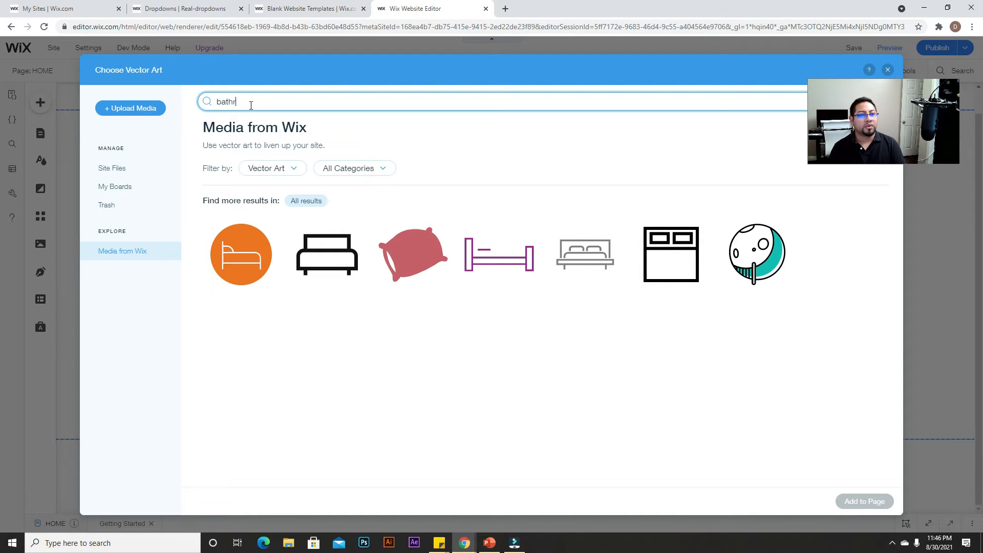
pyautogui.write('bathroom')
pyautogui.press('Return')
pyautogui.click(241, 254)
pyautogui.click(870, 501)
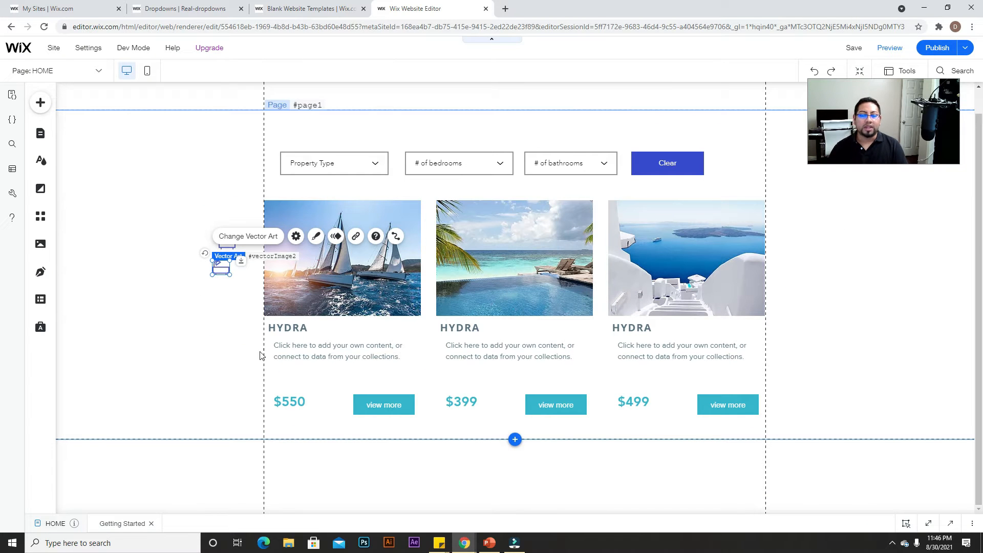
pyautogui.click(166, 232)
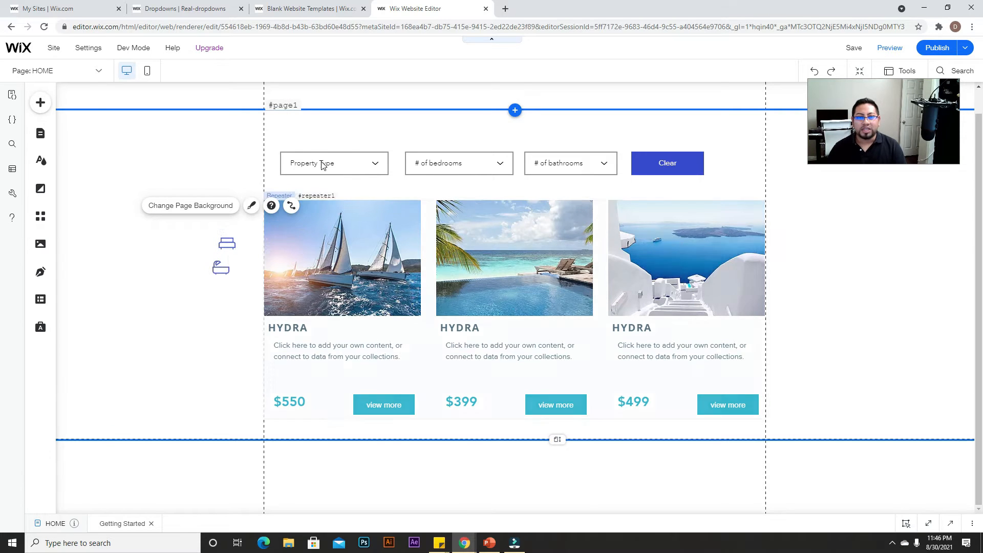
# Visit the Flaticon website in a new browser tab as an alternative icon source, and close the tab.
pyautogui.click(505, 9)
pyautogui.write('flaticon')
pyautogui.press('Return')
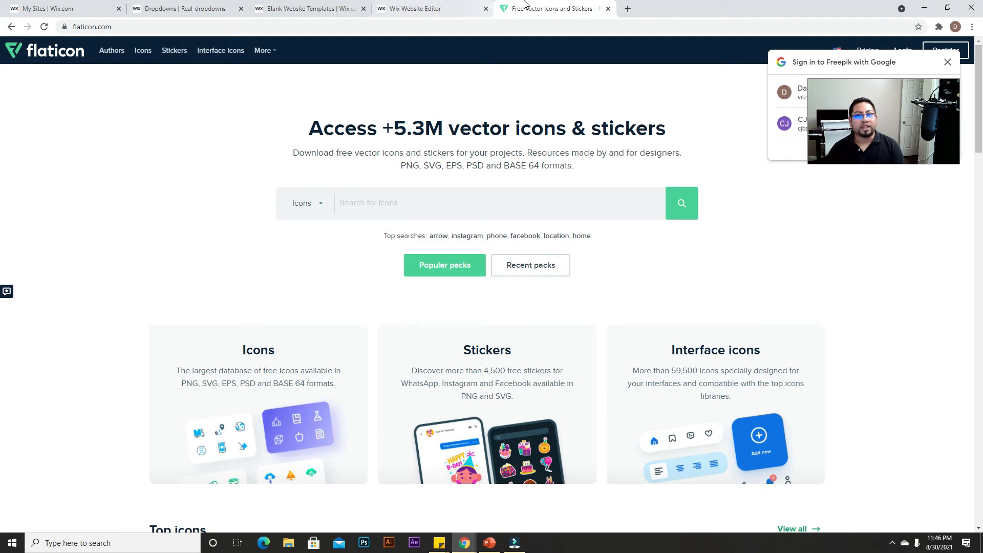
pyautogui.click(608, 8)
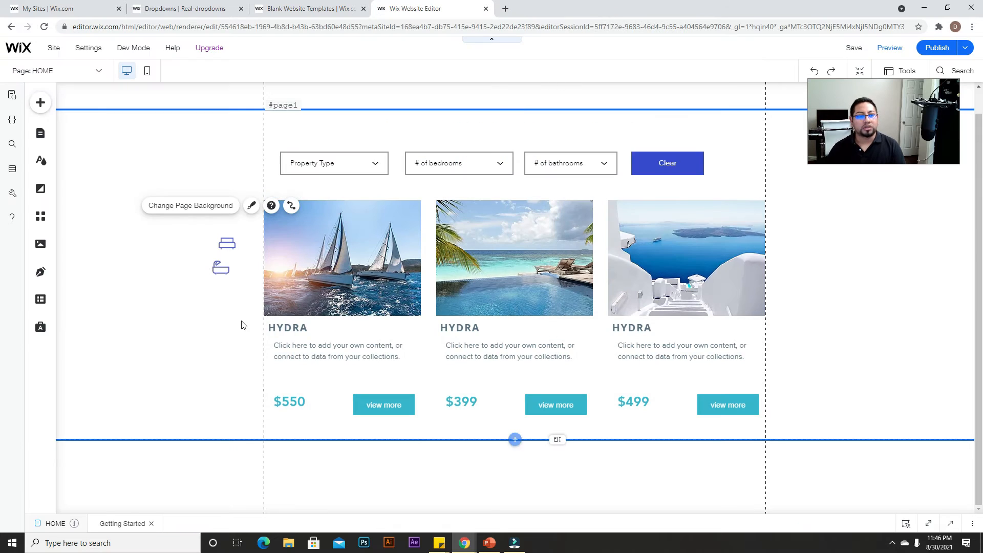
# Place the bed and bathtub icons side by side above the first item's price and shift the description text closer to the title.
pyautogui.moveTo(227, 243); pyautogui.dragTo(284, 368)
pyautogui.moveTo(221, 268); pyautogui.dragTo(302, 340)
pyautogui.click(304, 340)
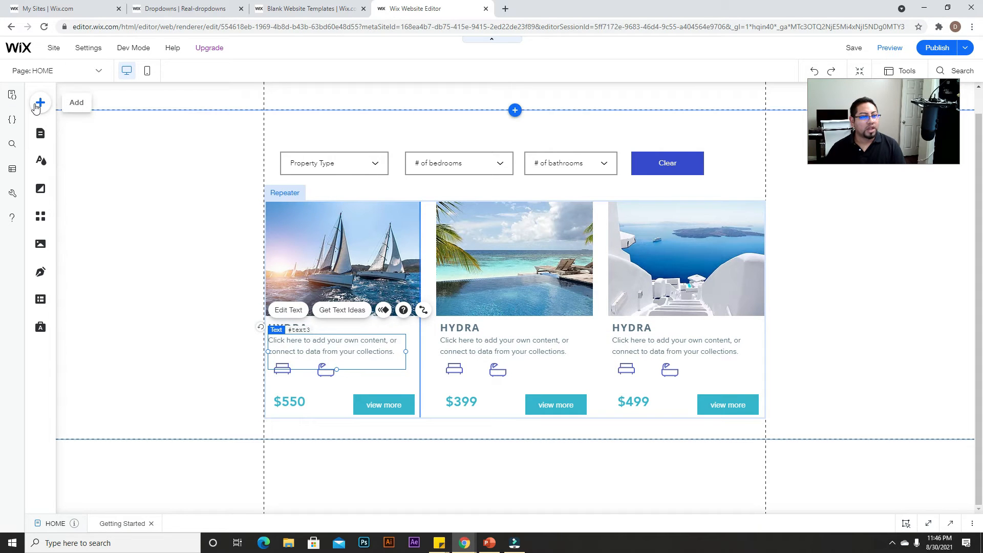
# Add a Heading 4 text outside the repeater, change its content to "5", and narrow its box to fit the digit.
pyautogui.click(36, 105)
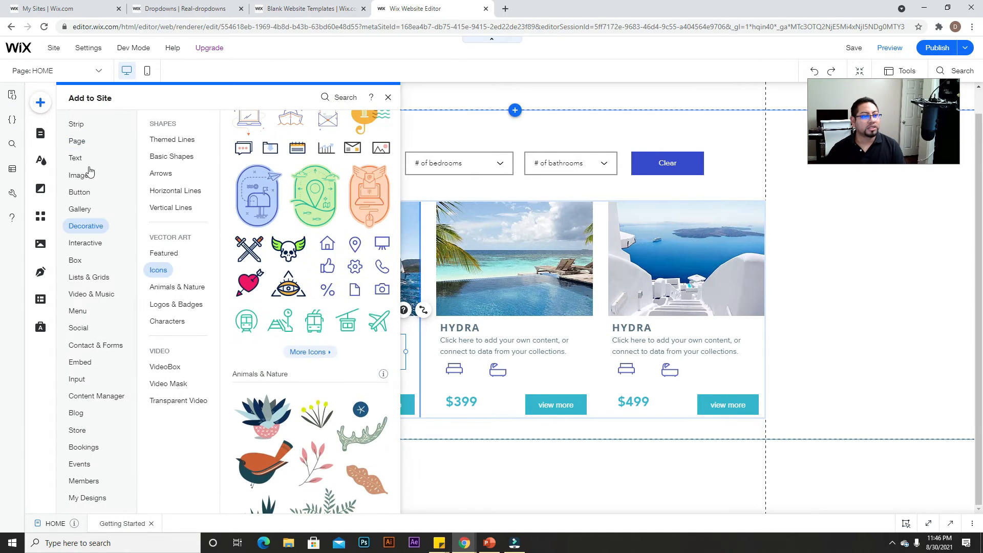
pyautogui.click(77, 158)
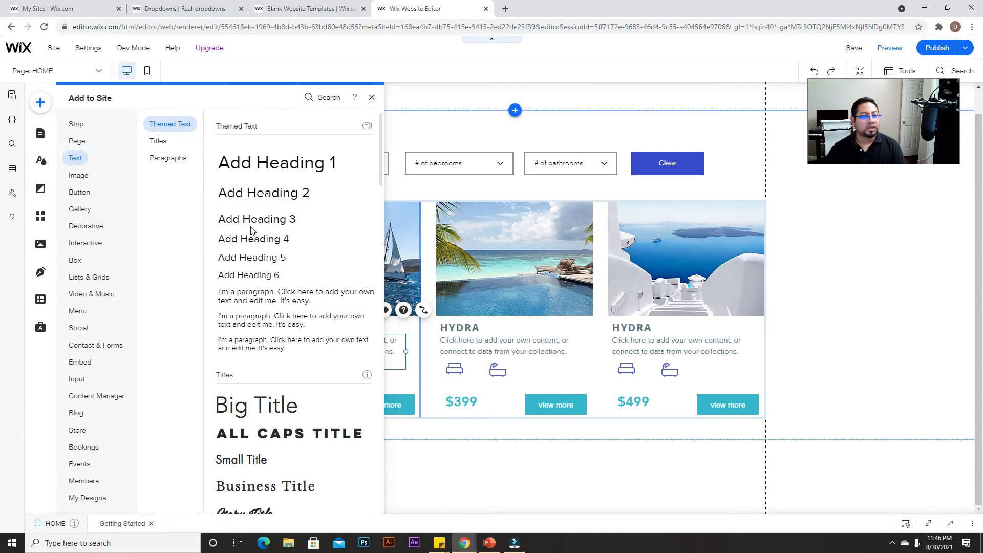
pyautogui.click(255, 240)
pyautogui.moveTo(453, 279); pyautogui.dragTo(149, 275)
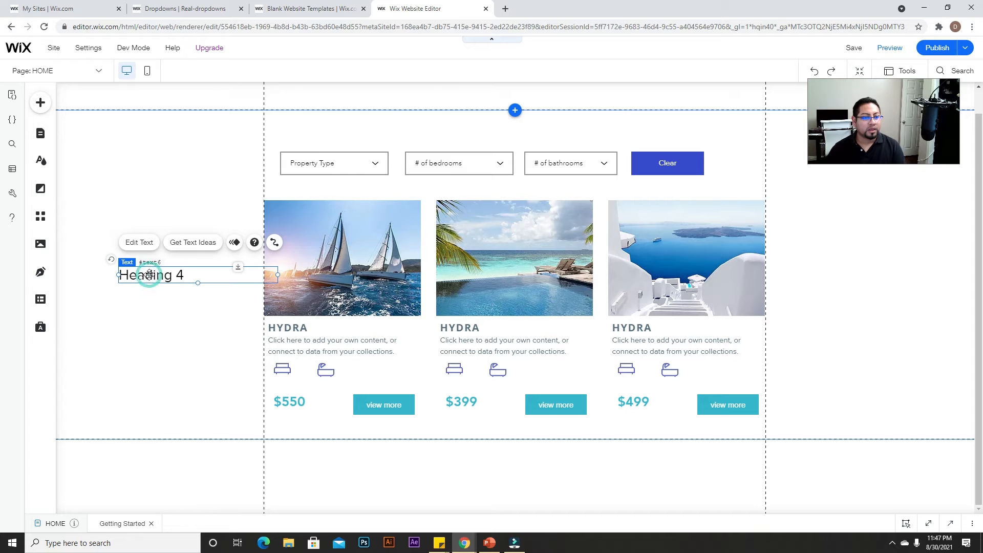
pyautogui.doubleClick(149, 275)
pyautogui.write('5')
pyautogui.moveTo(277, 275); pyautogui.dragTo(132, 268)
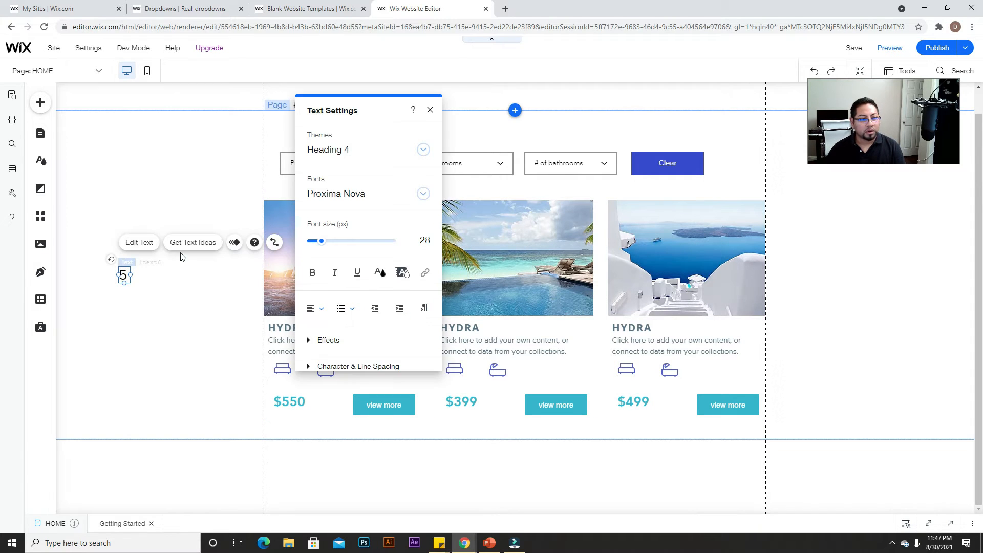
# Set the font size of the "5" text to 18 px.
pyautogui.click(429, 239)
pyautogui.click(139, 237)
pyautogui.click(118, 276)
pyautogui.doubleClick(123, 275)
pyautogui.click(424, 240)
pyautogui.write('18')
pyautogui.click(128, 277)
# Duplicate the "5" text and place one under the bed icon and the other under the bathtub icon in the first repeater item.
pyautogui.click(126, 271)
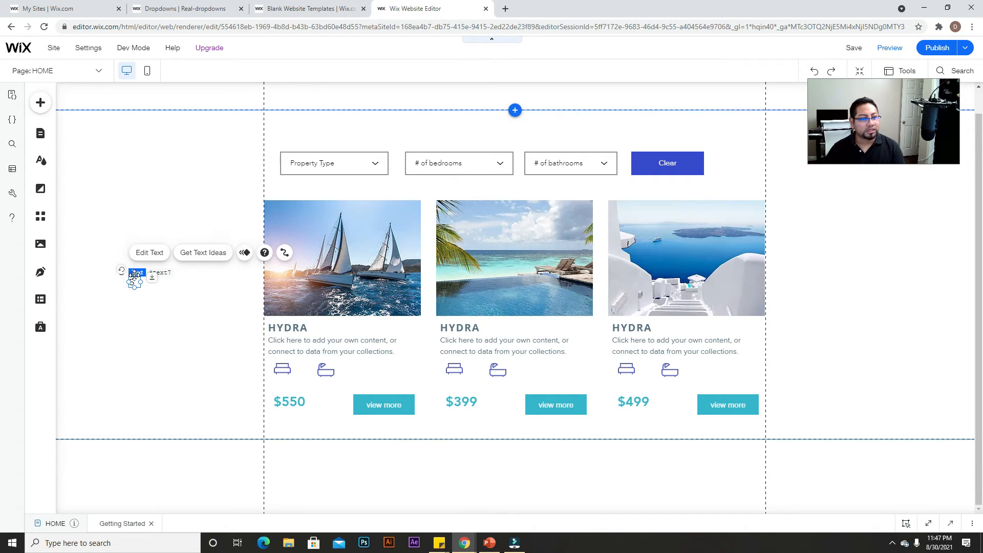
pyautogui.moveTo(132, 270); pyautogui.dragTo(280, 384)
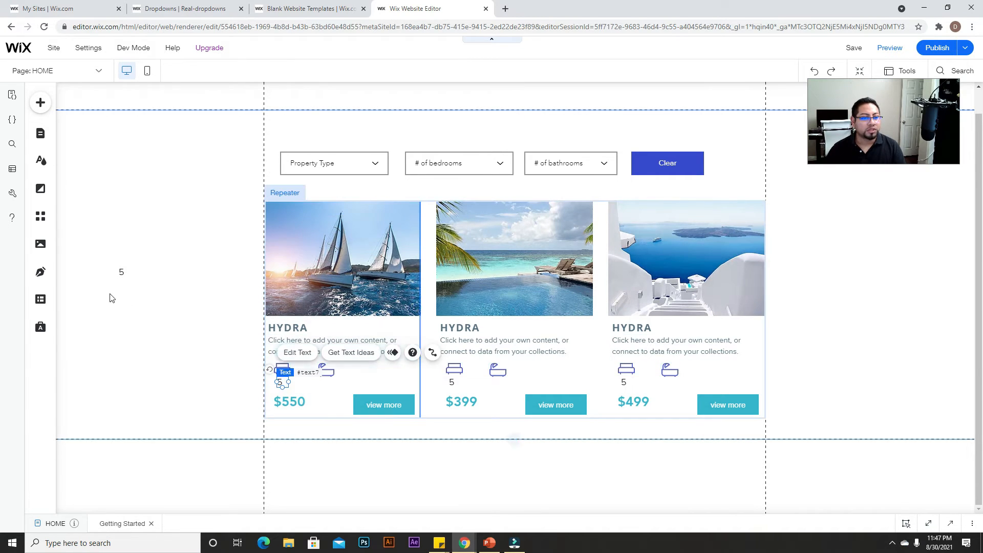
pyautogui.click(125, 270)
pyautogui.moveTo(125, 269); pyautogui.dragTo(321, 383)
pyautogui.click(195, 303)
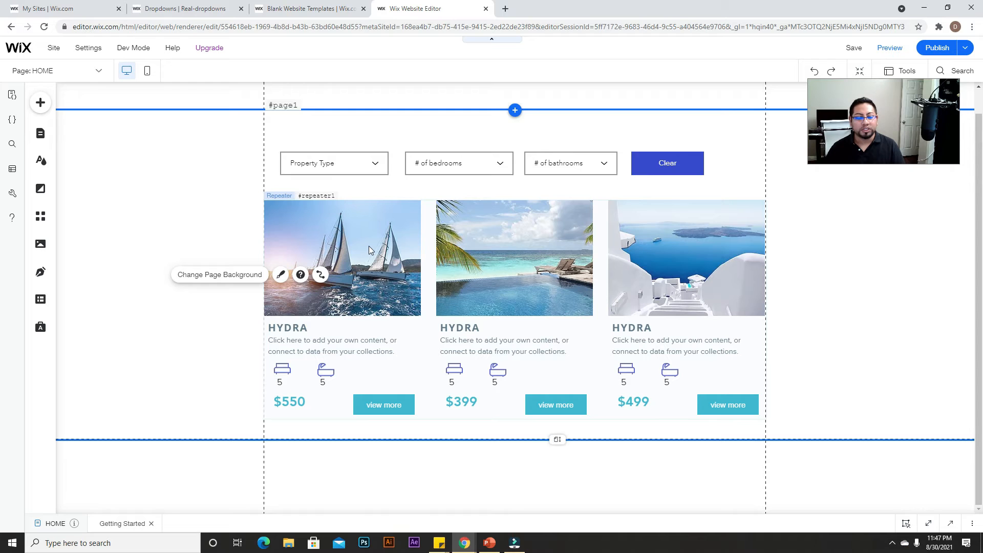
pyautogui.click(293, 330)
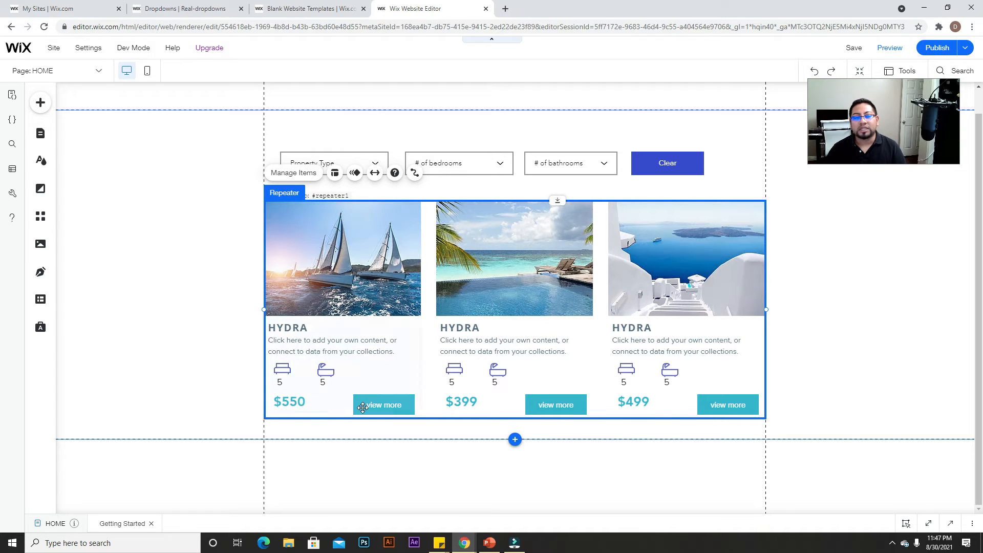
pyautogui.click(825, 285)
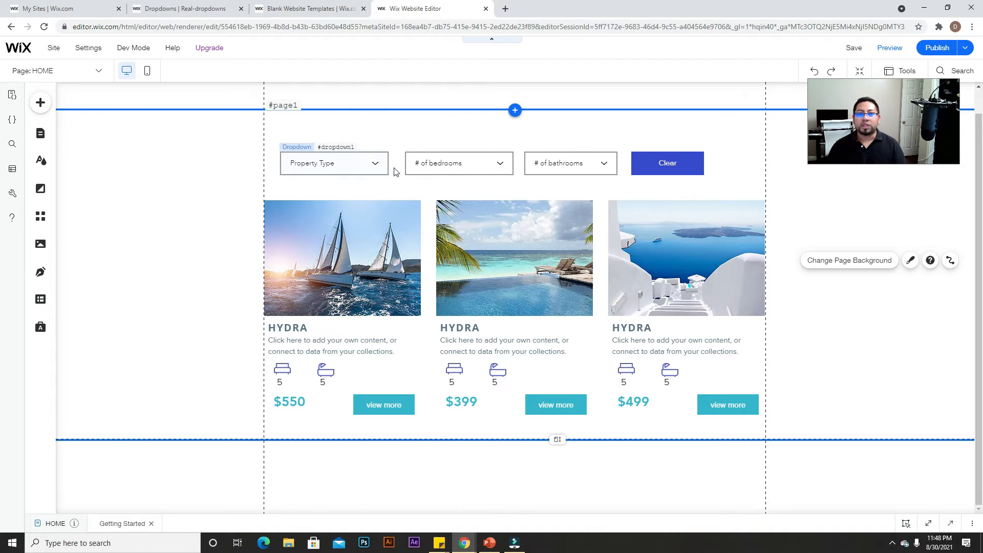
# Delete all the default choices from the Property Type dropdown.
pyautogui.click(319, 155)
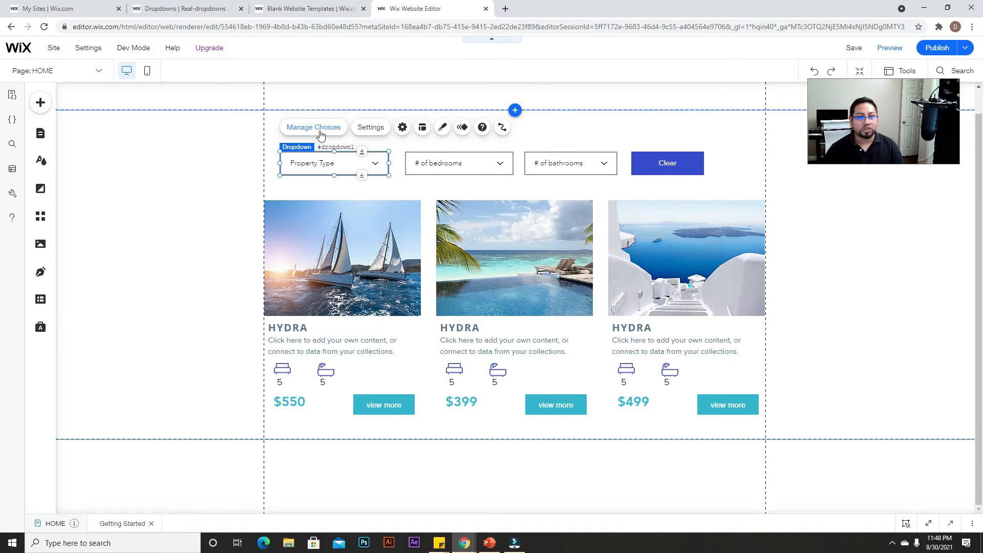
pyautogui.click(320, 133)
pyautogui.click(529, 196)
pyautogui.click(565, 242)
pyautogui.click(529, 198)
pyautogui.click(569, 243)
pyautogui.click(530, 197)
pyautogui.click(579, 245)
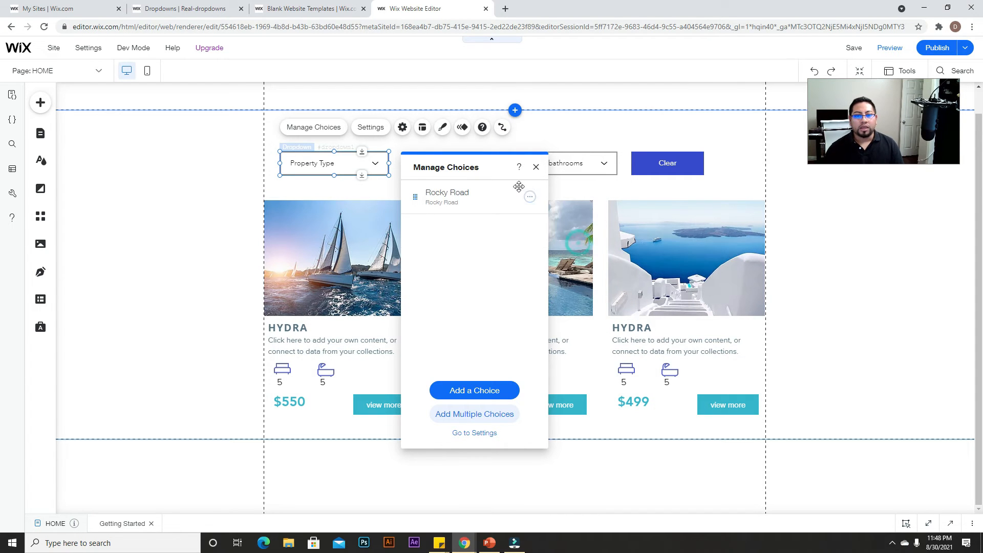
pyautogui.click(529, 197)
pyautogui.click(567, 243)
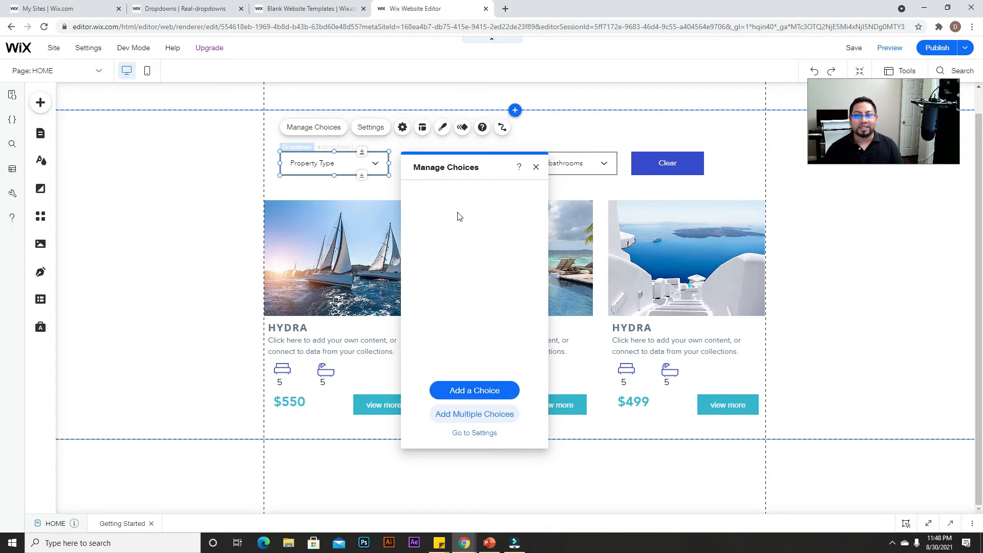
# Open the Properties collection and examine the values in its Property Type field.
pyautogui.click(43, 301)
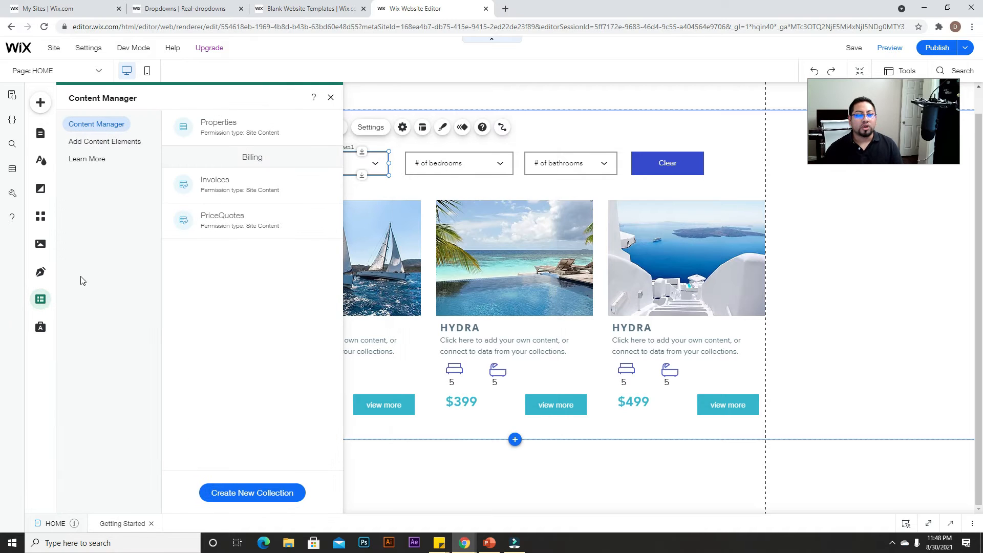
pyautogui.click(233, 123)
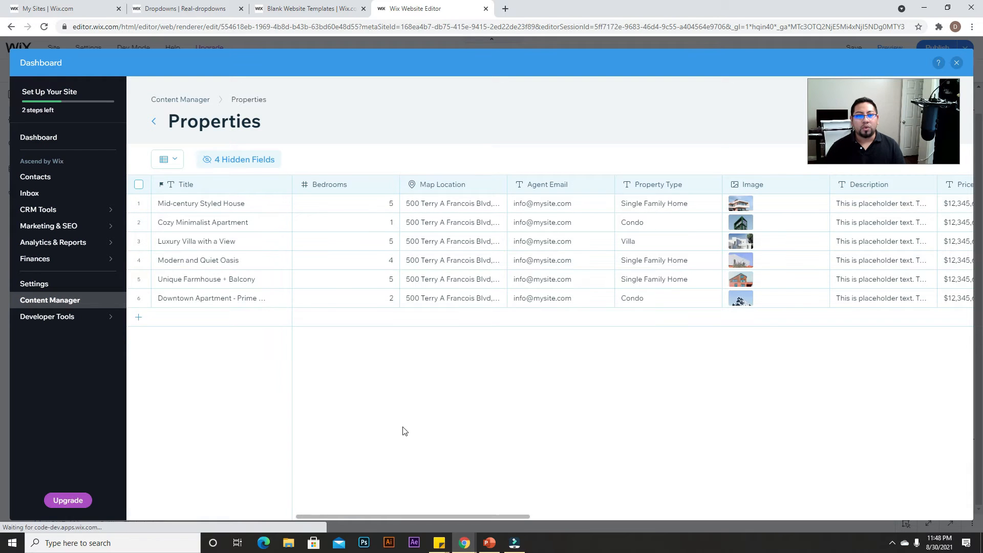
pyautogui.moveTo(389, 516); pyautogui.dragTo(458, 516)
pyautogui.click(456, 187)
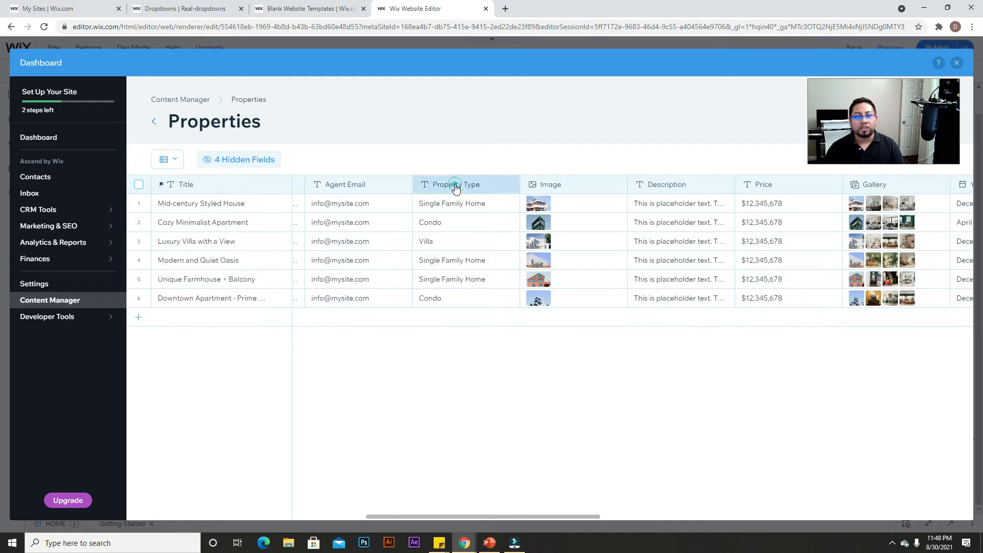
pyautogui.click(450, 349)
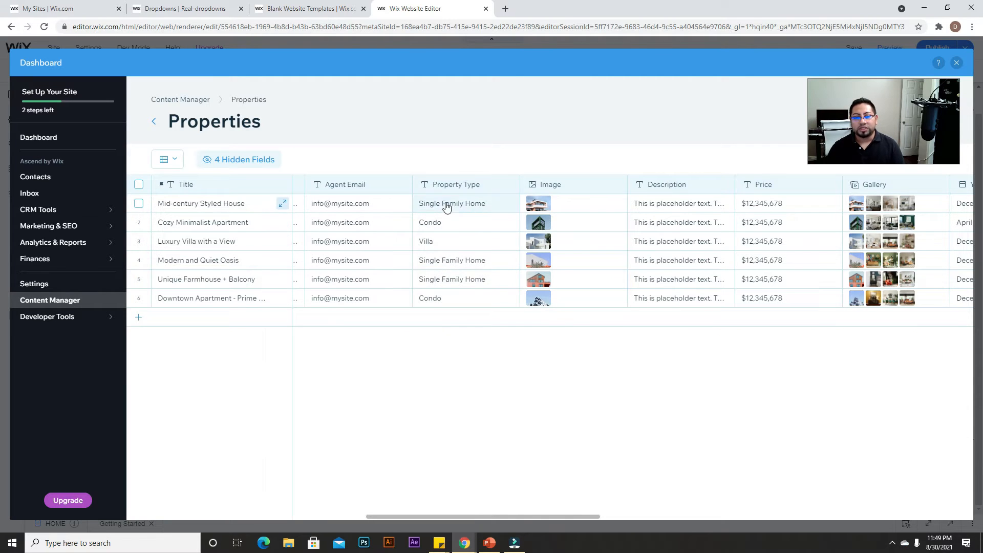
pyautogui.click(956, 62)
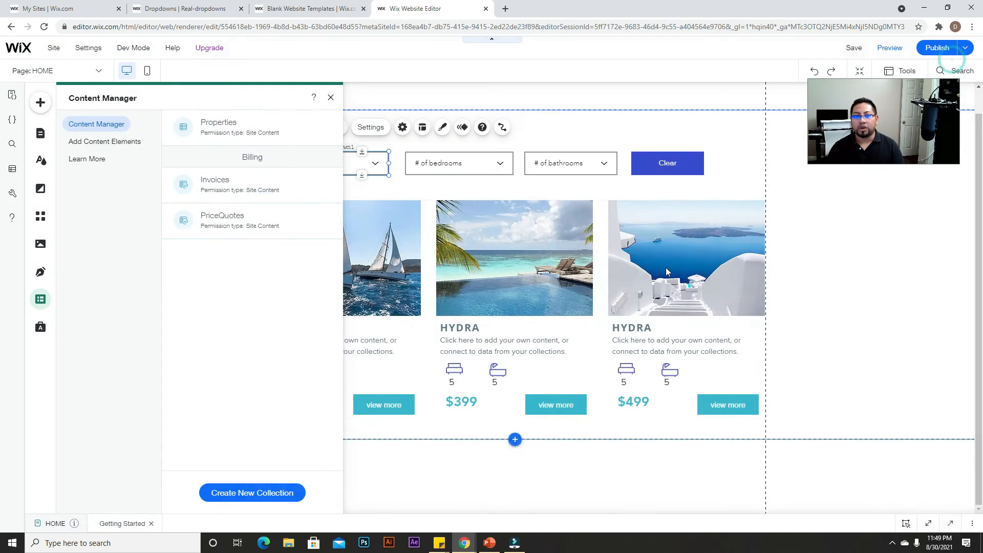
# Add a choice labelled "house" to the Property Type dropdown.
pyautogui.click(354, 162)
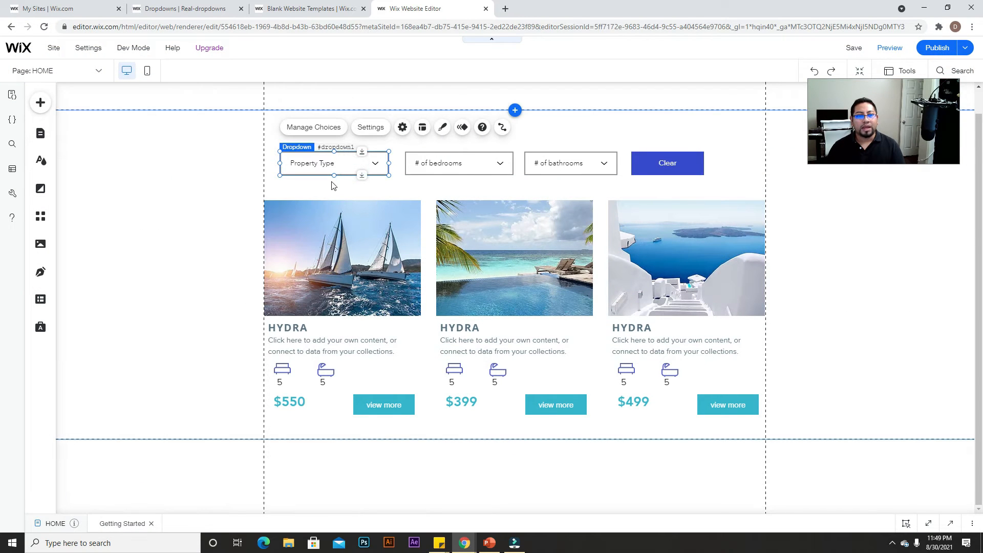
pyautogui.click(312, 128)
pyautogui.click(467, 391)
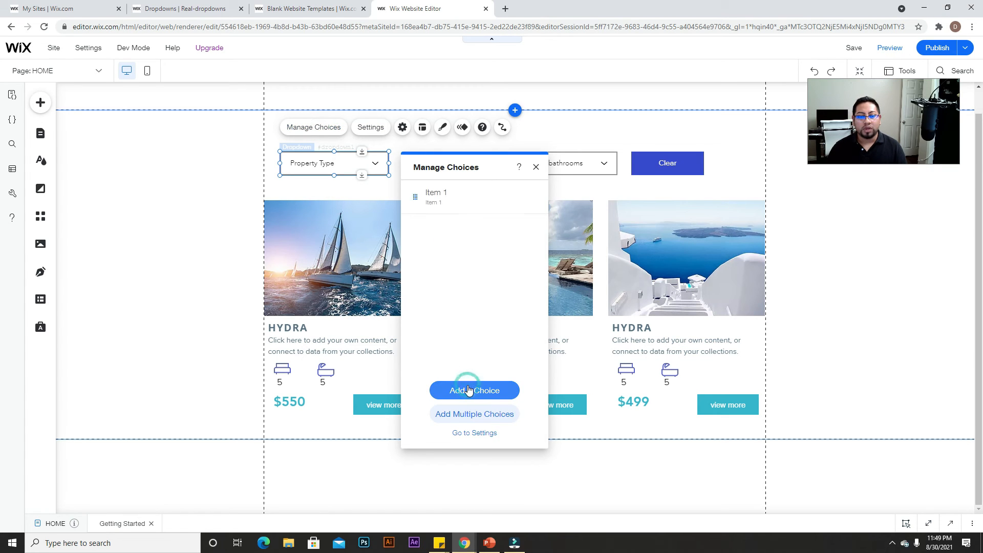
pyautogui.click(531, 199)
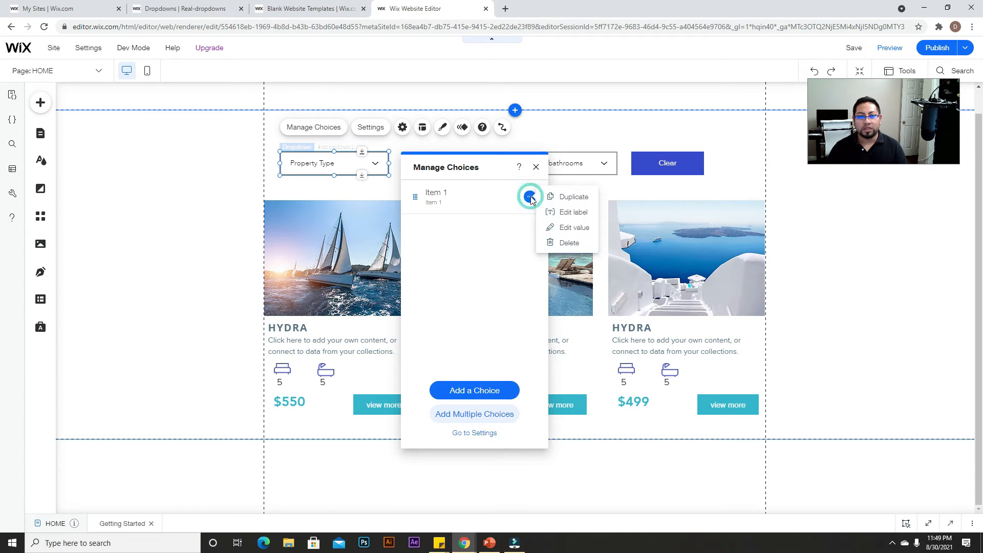
pyautogui.click(573, 210)
pyautogui.write('house')
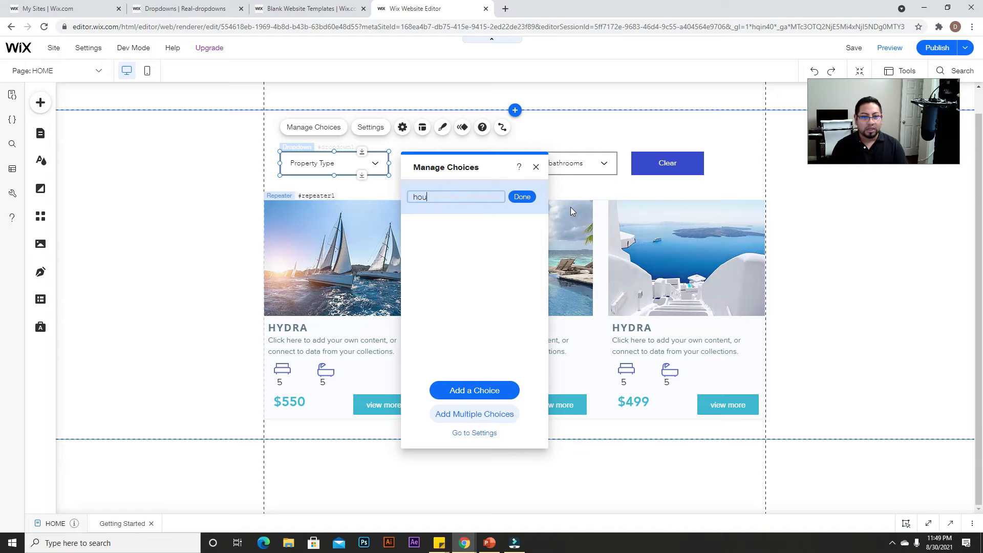
pyautogui.click(416, 194)
pyautogui.click(522, 197)
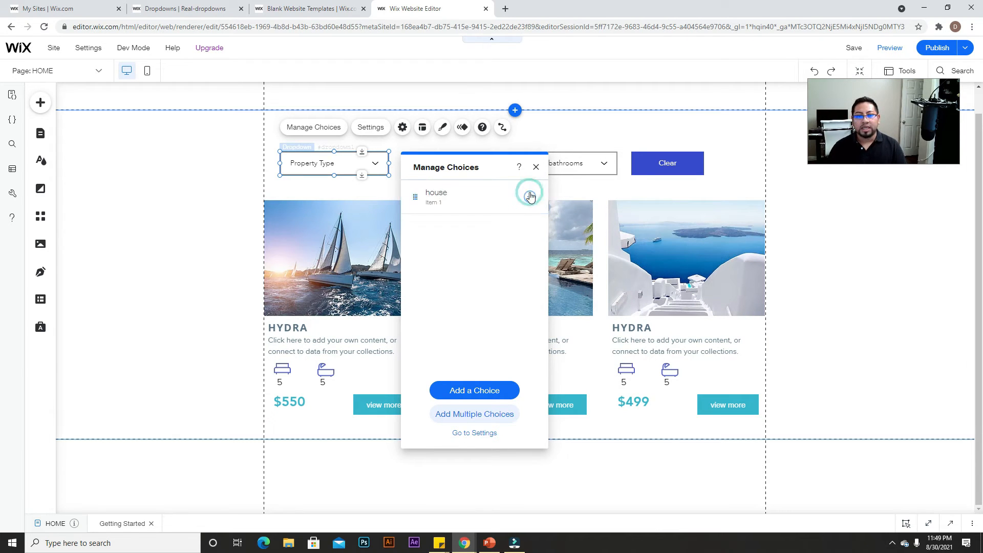
# Set the value of the "house" choice to "house".
pyautogui.click(529, 197)
pyautogui.click(581, 229)
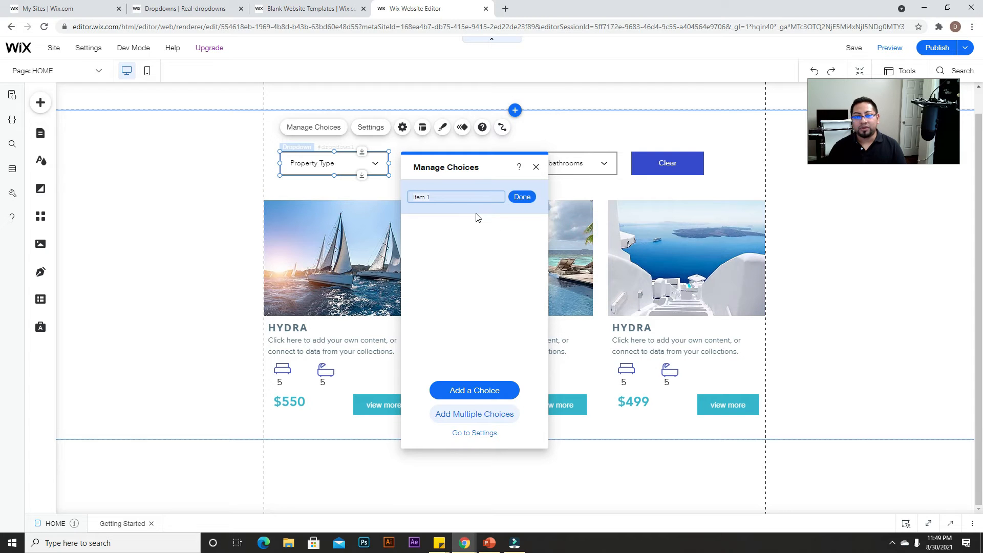
pyautogui.write('house')
pyautogui.click(522, 196)
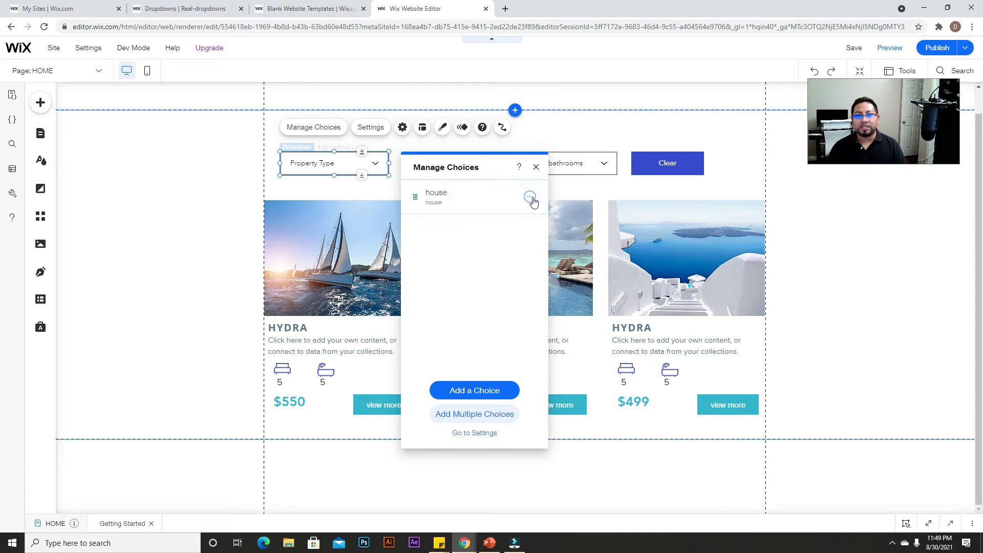
pyautogui.click(531, 196)
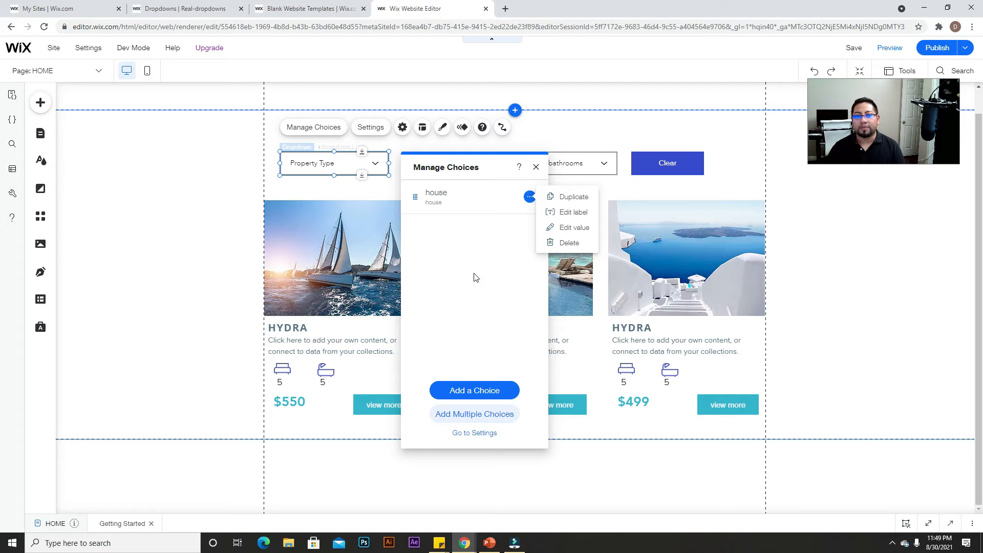
# Add a second Property Type choice with the label "Condos" and the value "condo".
pyautogui.click(476, 390)
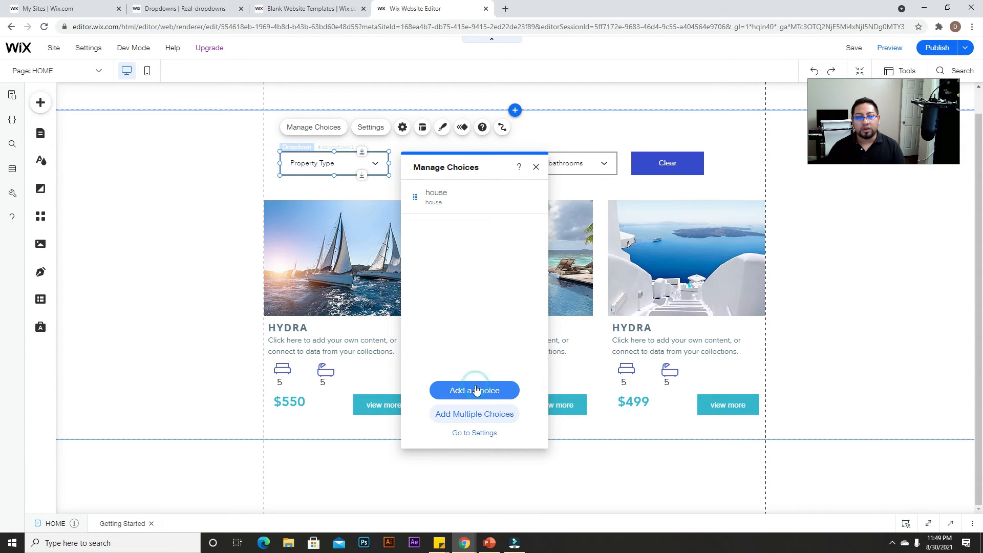
pyautogui.click(532, 232)
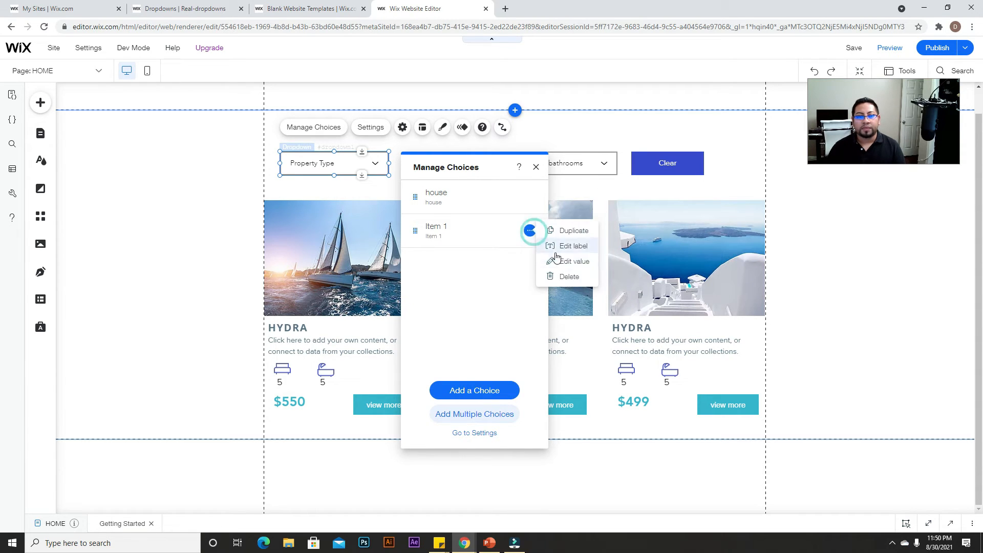
pyautogui.click(574, 248)
pyautogui.write('Condos')
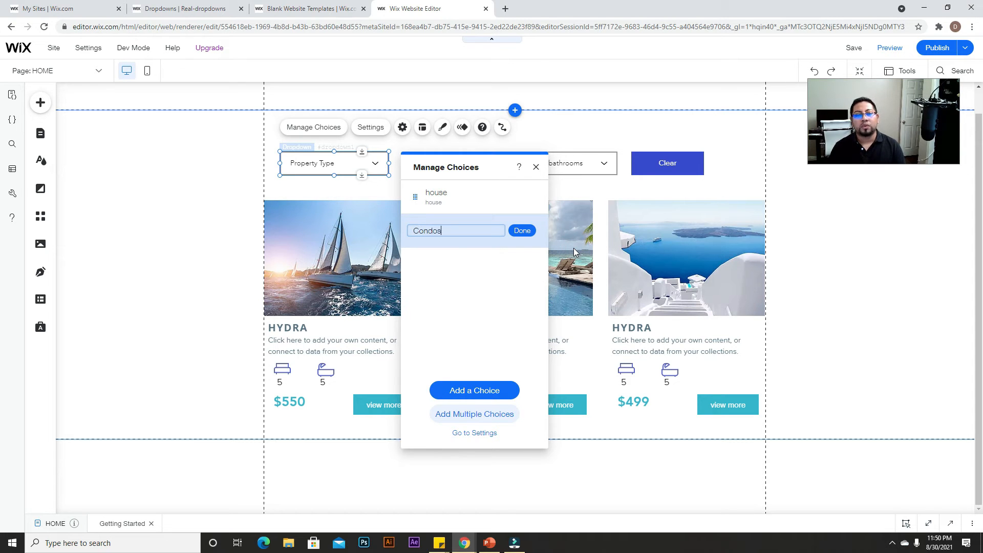
pyautogui.click(527, 230)
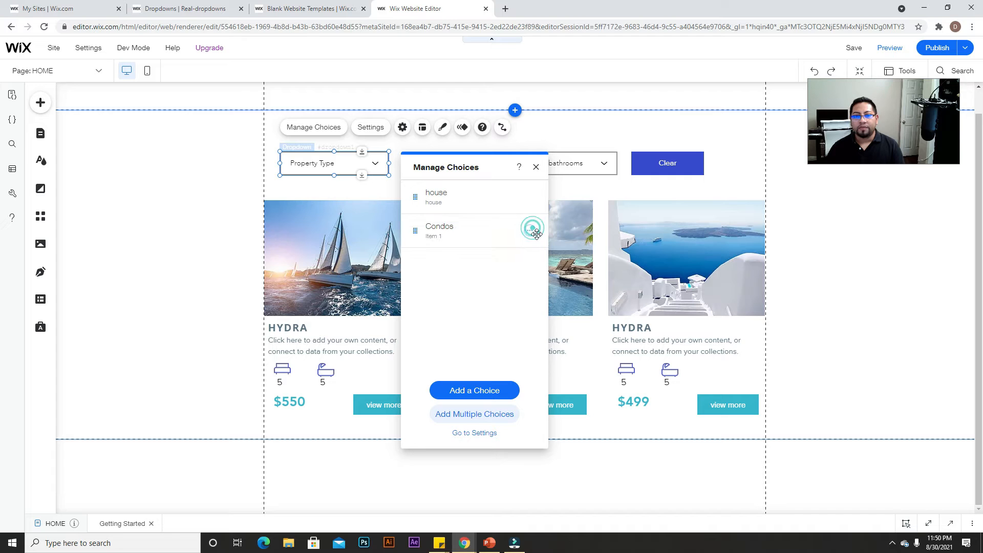
pyautogui.click(530, 231)
pyautogui.click(567, 260)
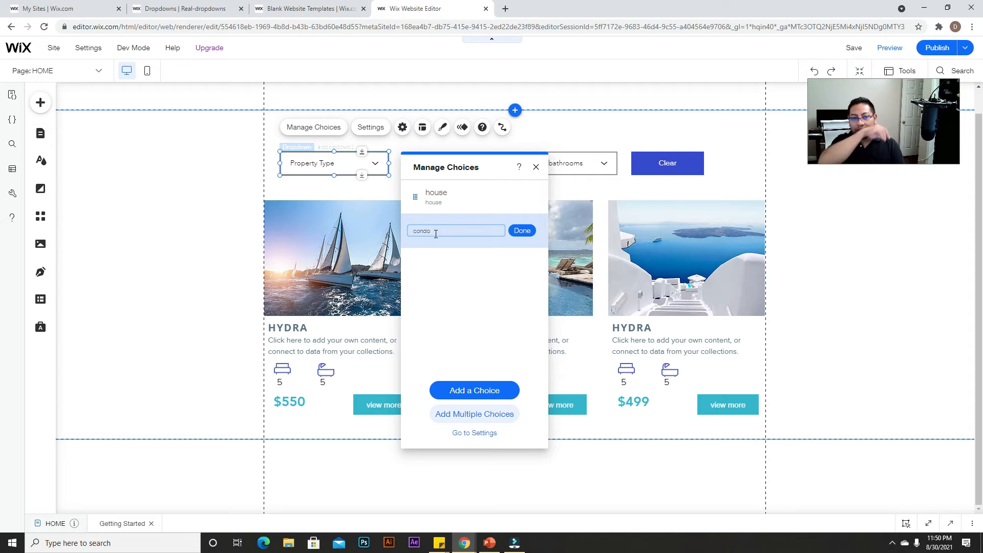
pyautogui.click(522, 230)
# Add a third Property Type choice with the label "Villa" and the value "villa", and close the list of choices.
pyautogui.click(484, 397)
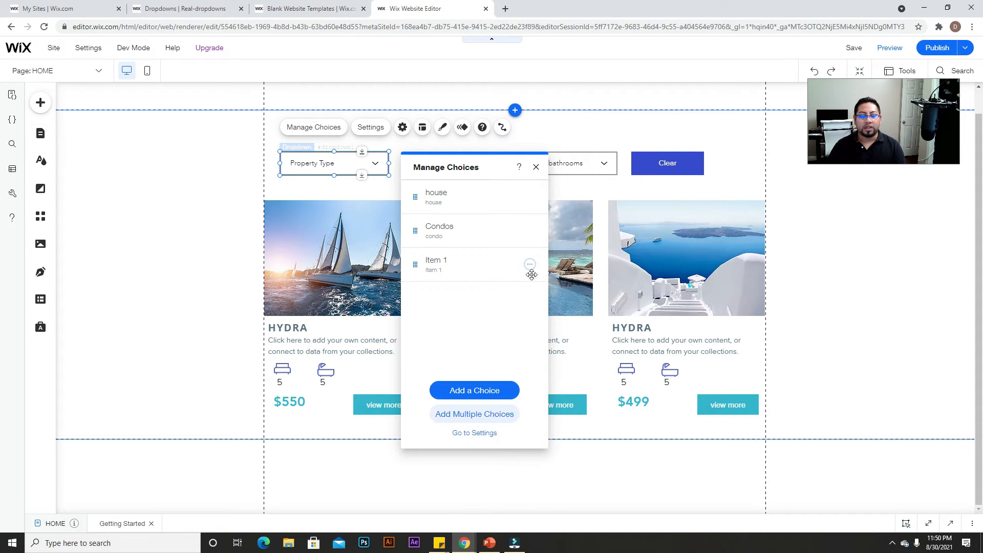
pyautogui.click(531, 265)
pyautogui.click(569, 281)
pyautogui.write('Villa')
pyautogui.click(522, 264)
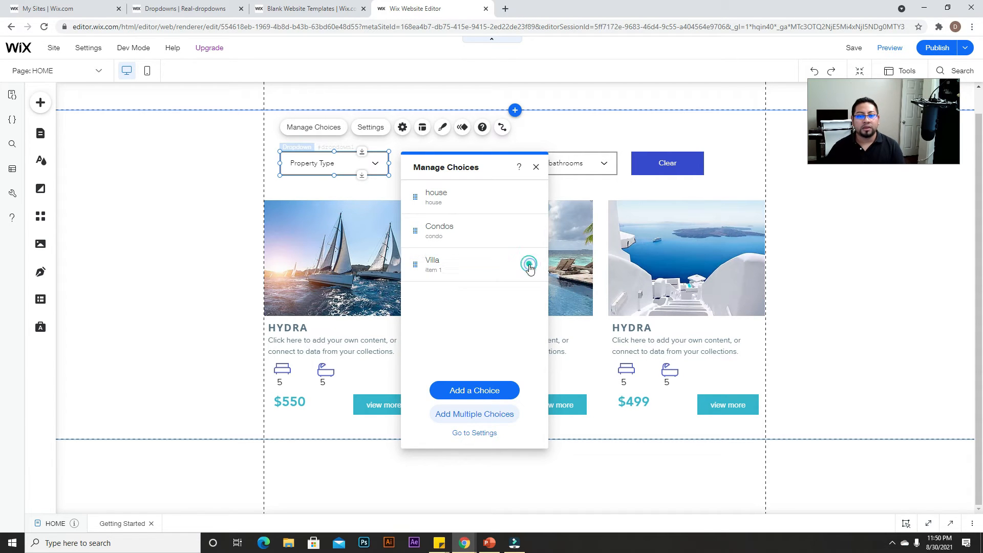
pyautogui.click(529, 265)
pyautogui.click(555, 297)
pyautogui.write('villa')
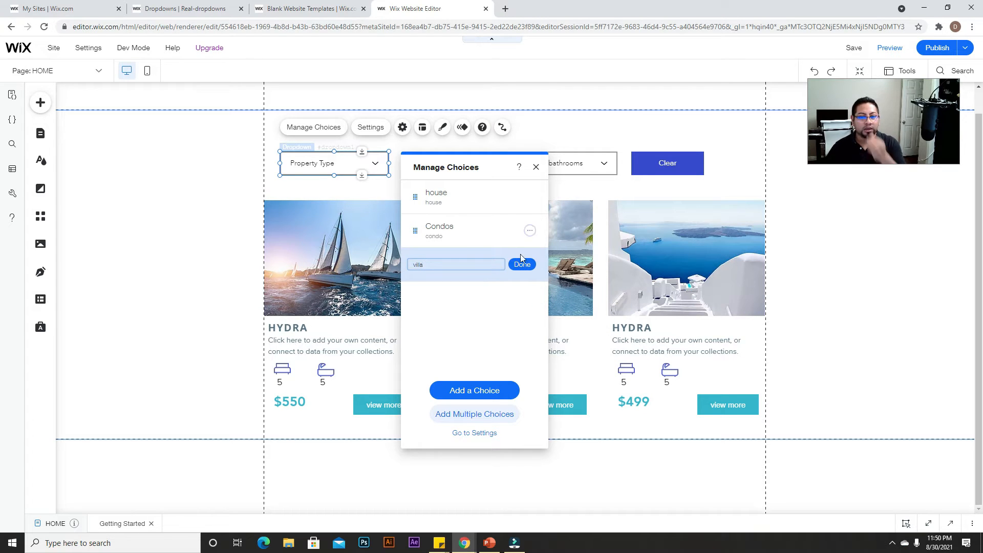
pyautogui.click(528, 266)
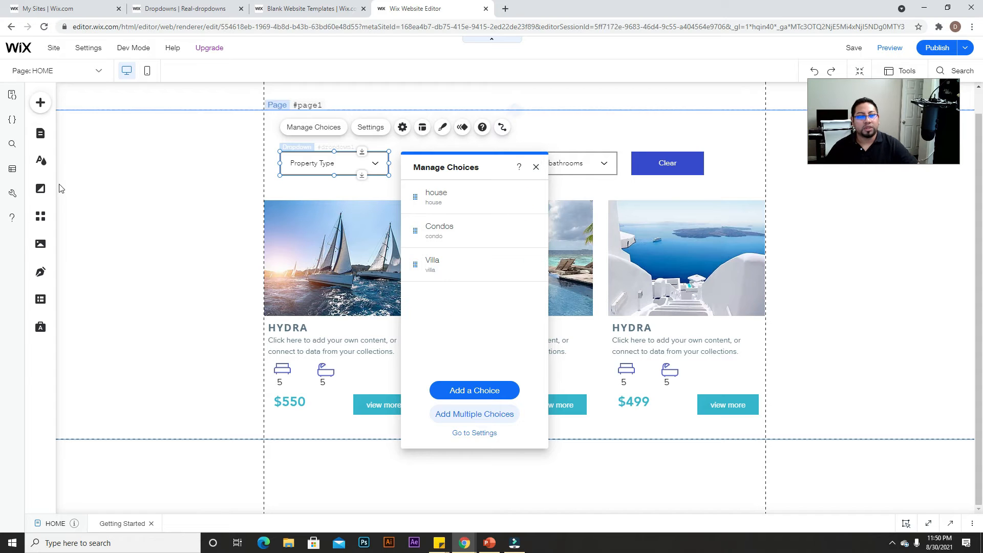
pyautogui.click(535, 167)
# Copy the Property Type entry "Single Family Home" from the first item of the Properties collection and return to the editor.
pyautogui.click(40, 299)
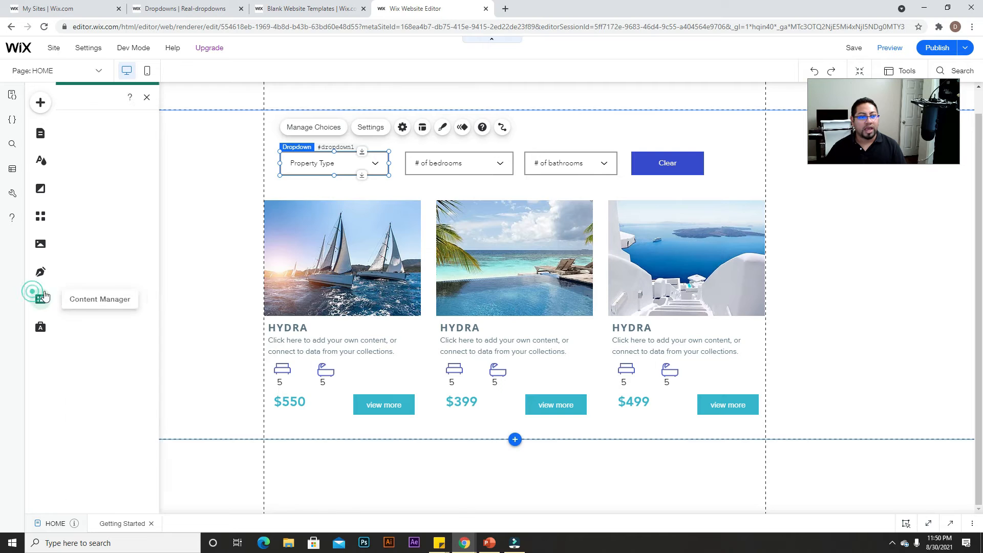
pyautogui.click(266, 137)
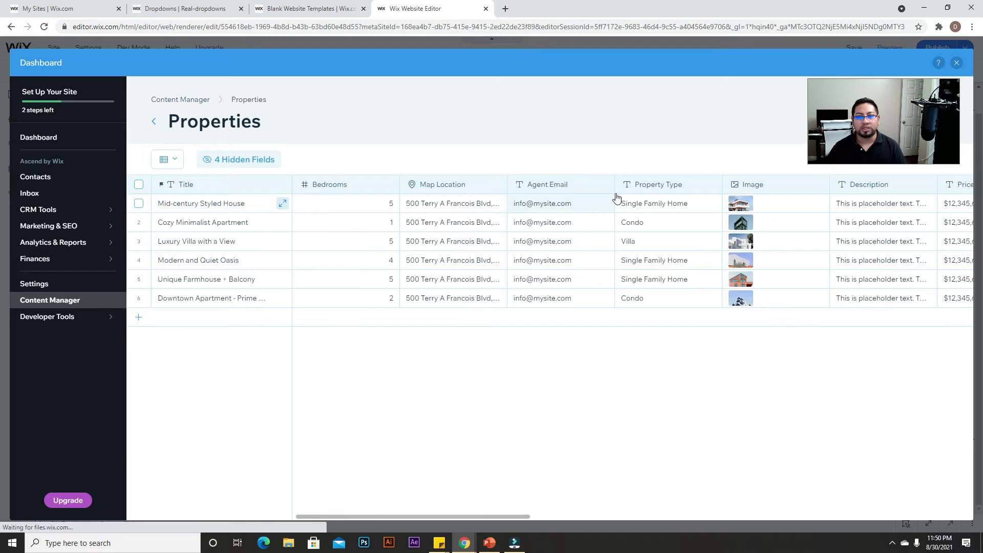
pyautogui.click(640, 185)
pyautogui.click(685, 370)
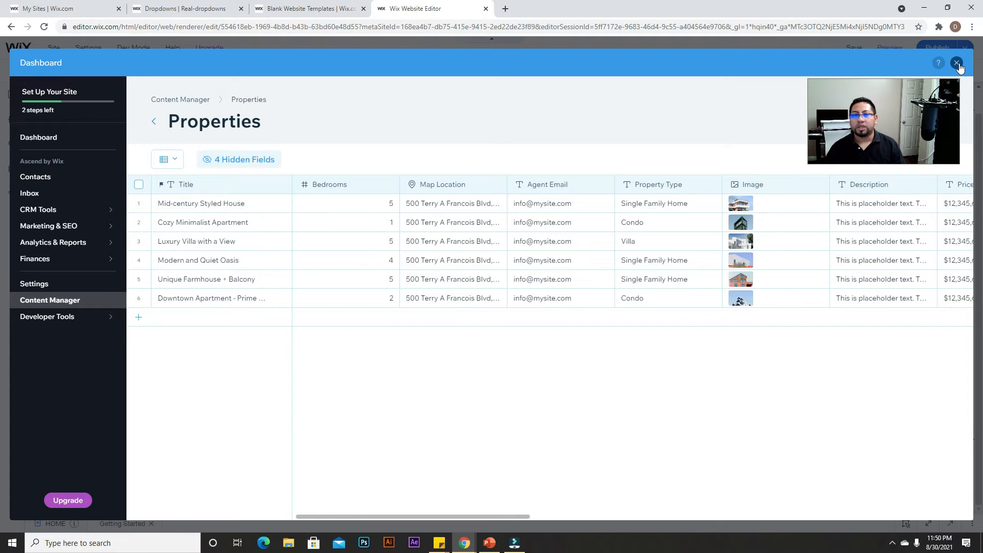
pyautogui.click(672, 204)
pyautogui.click(672, 204)
pyautogui.hotkey('ctrl', 'c')
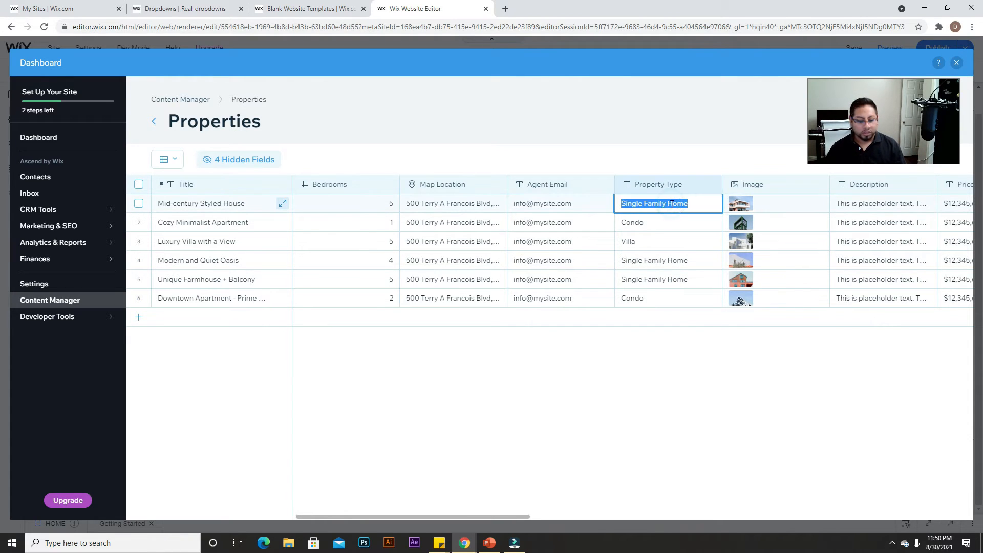
pyautogui.click(957, 63)
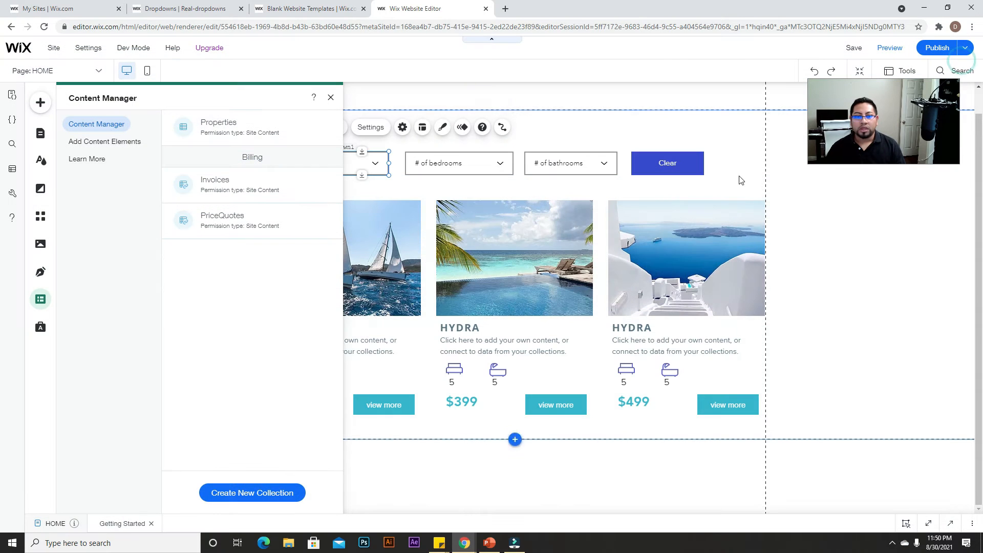
# Add a fourth Property Type dropdown choice with "Single Family Home" as both its label and its value.
pyautogui.click(359, 162)
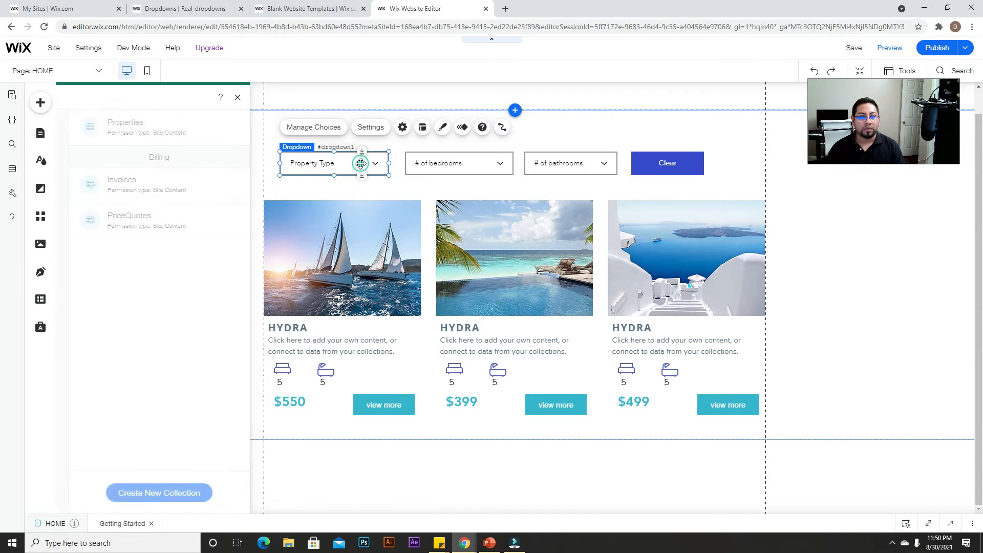
pyautogui.click(313, 127)
pyautogui.click(474, 390)
pyautogui.click(530, 298)
pyautogui.click(558, 311)
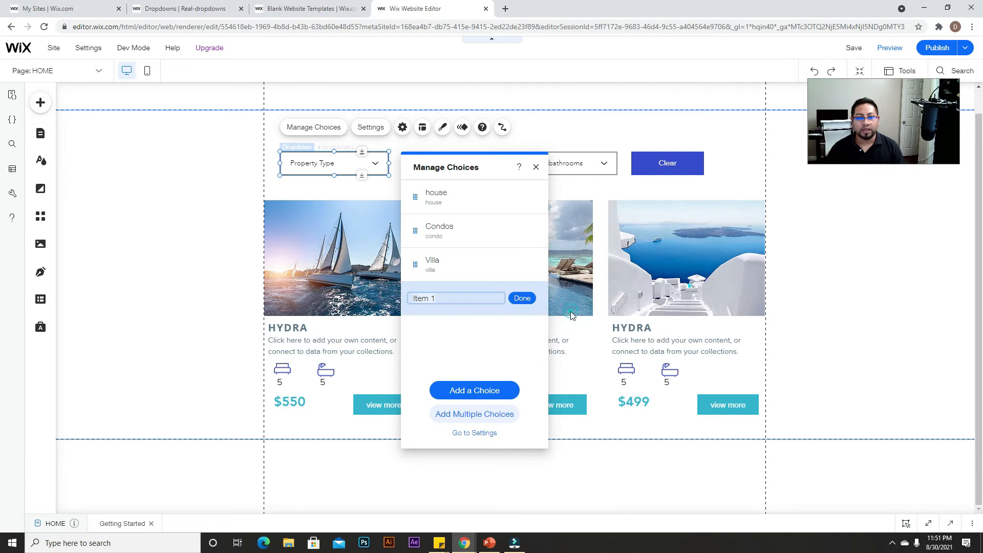
pyautogui.write('Single Family Home')
pyautogui.click(533, 302)
pyautogui.click(530, 298)
pyautogui.click(554, 328)
pyautogui.hotkey('ctrl', 'v')
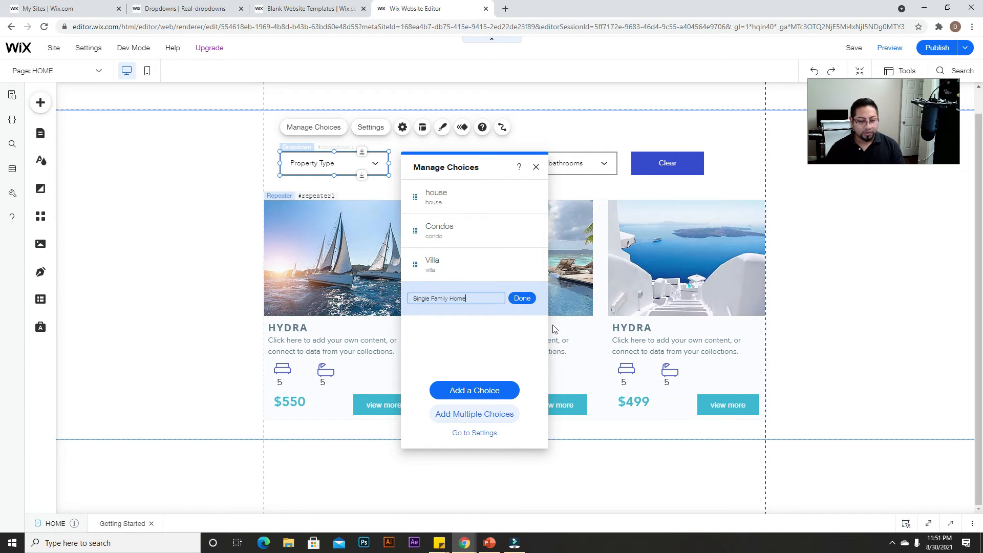
pyautogui.click(531, 299)
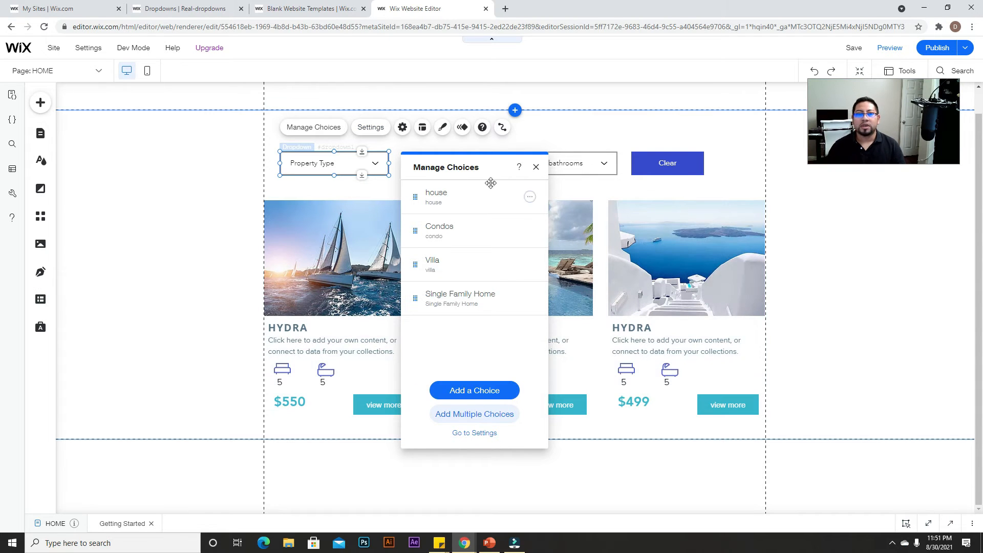
pyautogui.click(537, 168)
# Delete the default Vanilla, Chocolate, Strawberry and Rocky Road choices from the # of bedrooms dropdown.
pyautogui.click(469, 161)
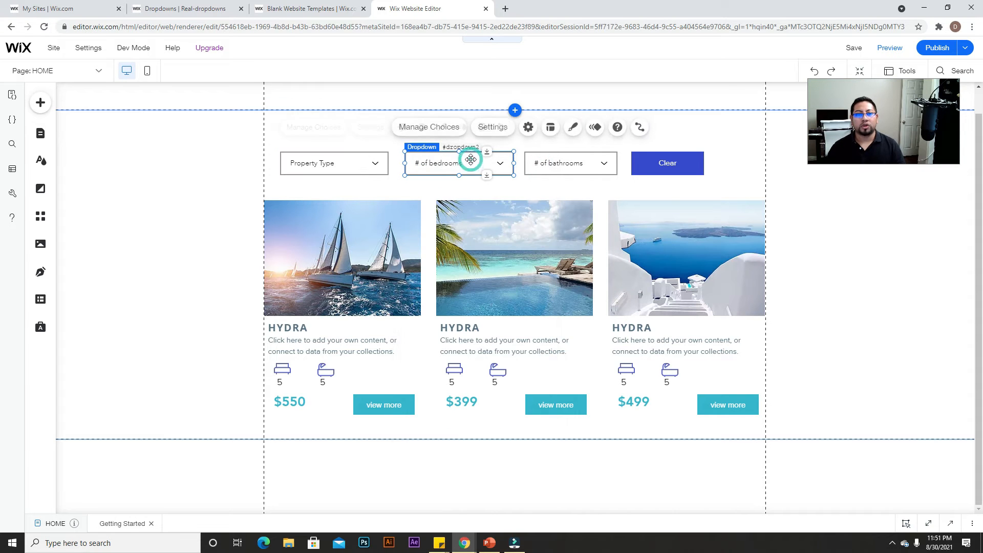
pyautogui.click(466, 127)
pyautogui.click(655, 299)
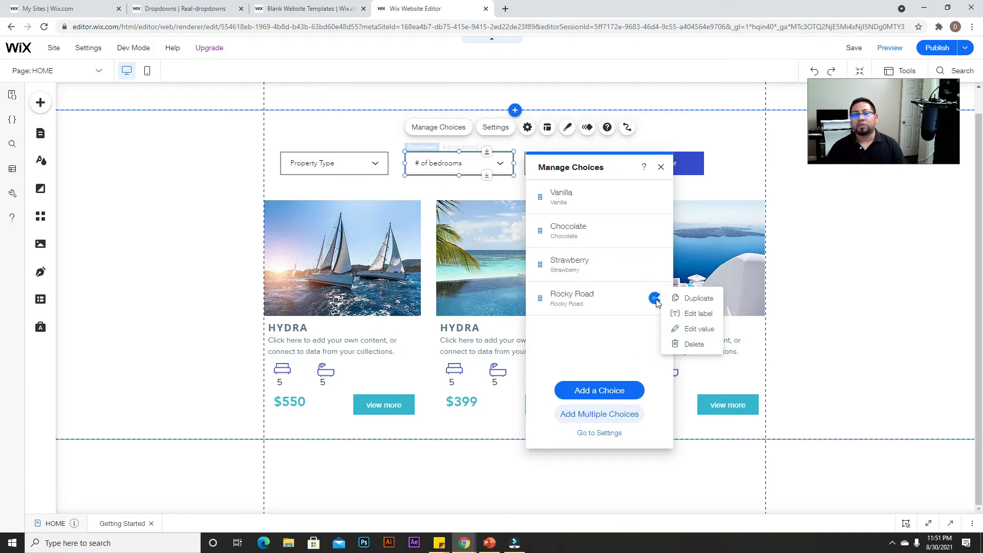
pyautogui.click(685, 344)
pyautogui.click(656, 264)
pyautogui.click(694, 310)
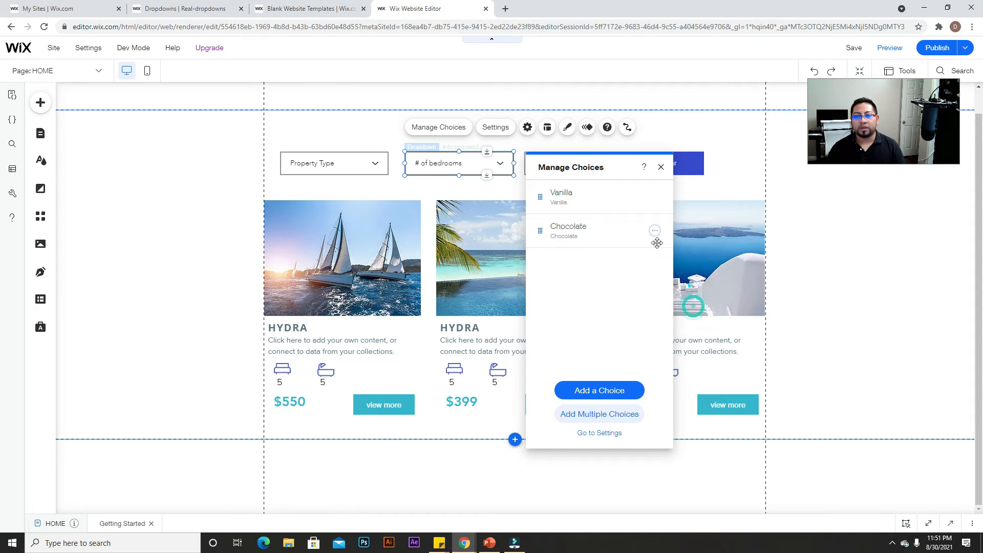
pyautogui.click(655, 230)
pyautogui.click(689, 277)
pyautogui.click(655, 198)
pyautogui.click(686, 244)
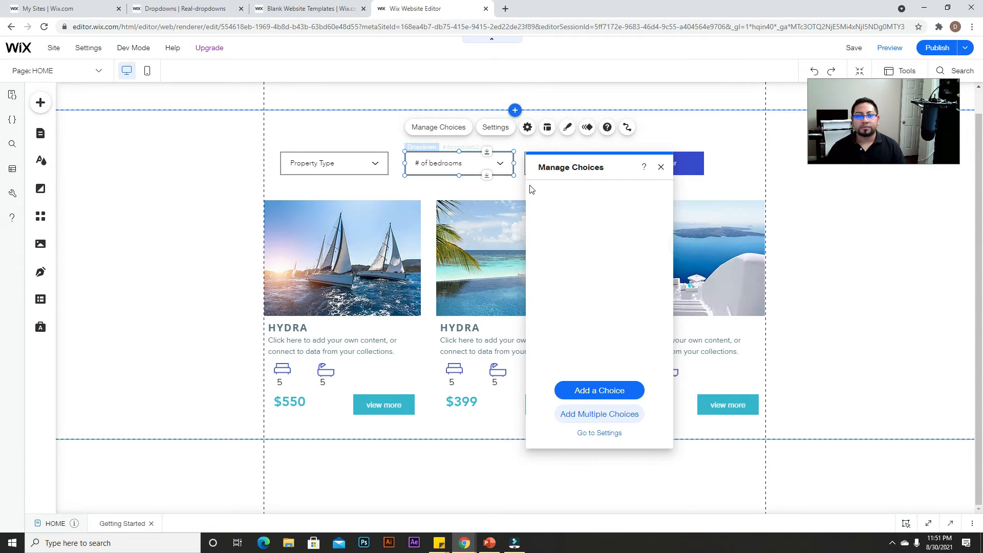
# Add three new choices to the # of bedrooms dropdown and set the first one's value to 1.
pyautogui.click(627, 387)
pyautogui.click(621, 390)
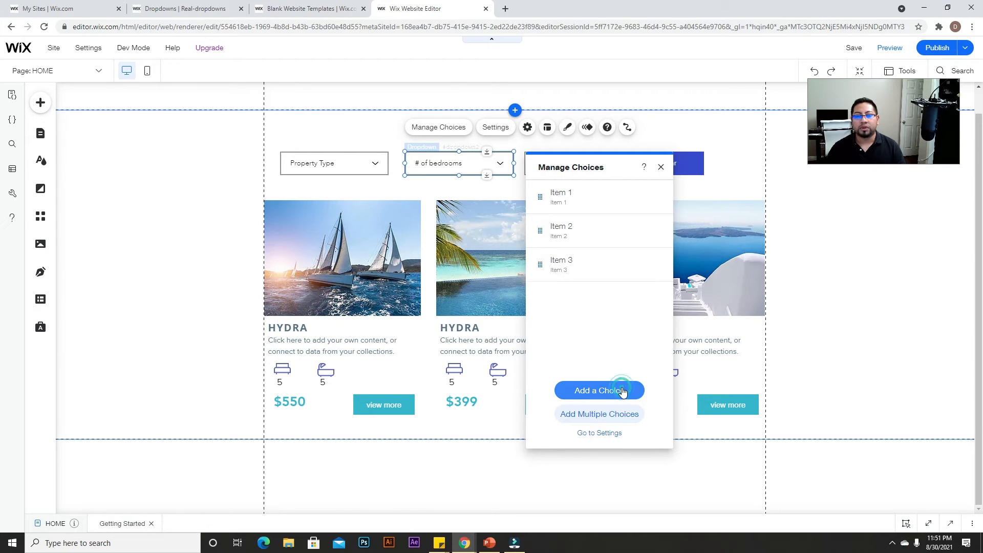
pyautogui.click(655, 196)
pyautogui.click(672, 216)
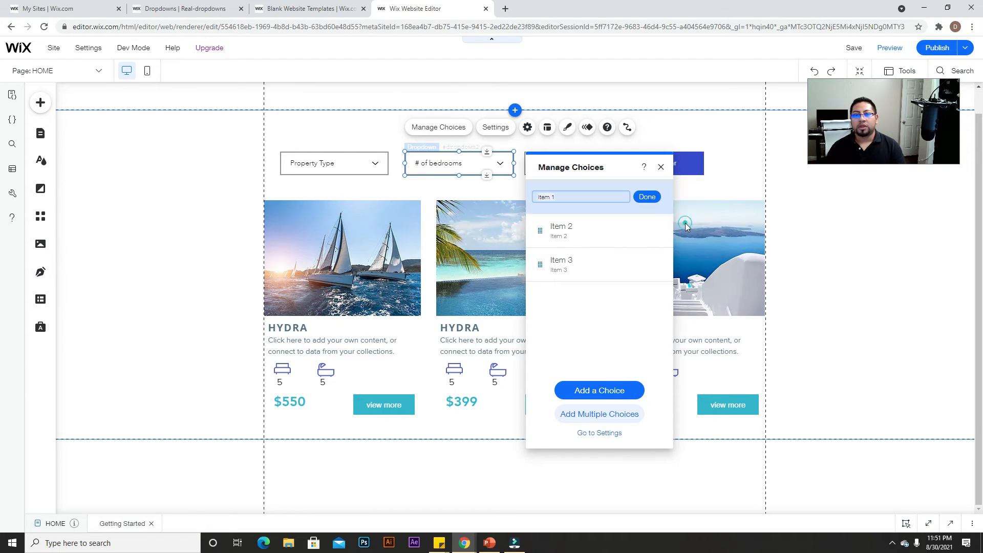
pyautogui.write('1')
pyautogui.click(646, 196)
# Set the label of the first # of bedrooms choice to 1.
pyautogui.click(656, 196)
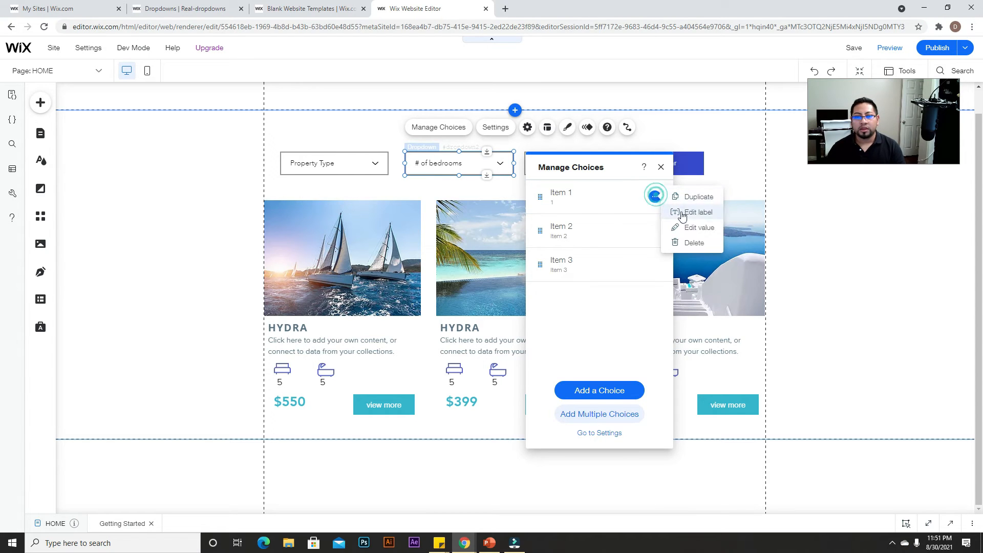
pyautogui.click(668, 225)
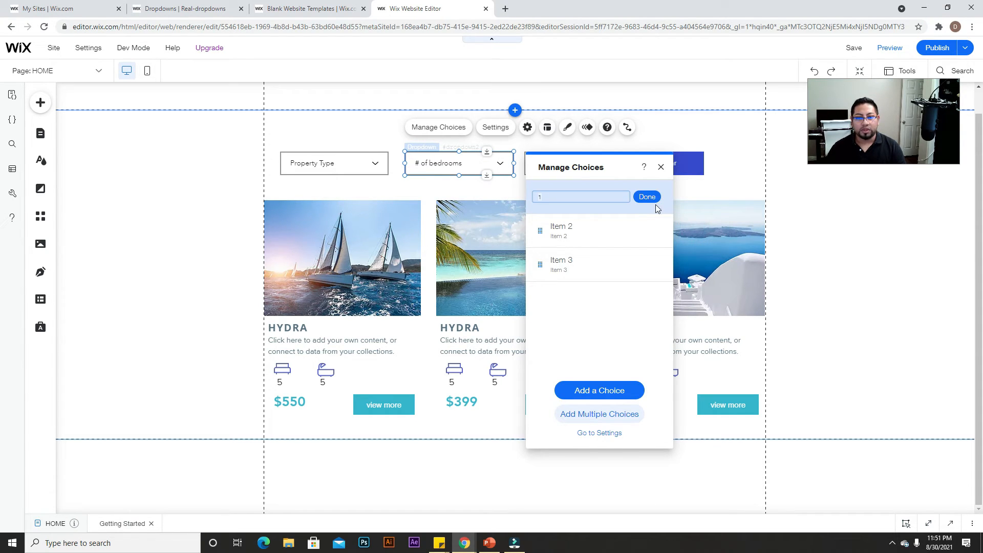
pyautogui.click(651, 200)
pyautogui.click(655, 196)
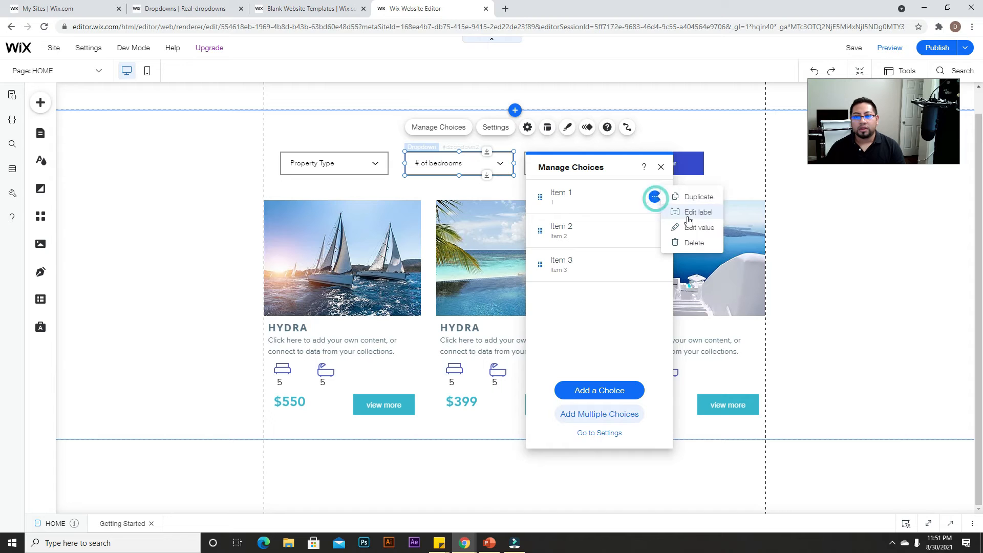
pyautogui.click(688, 215)
pyautogui.write('1')
pyautogui.click(650, 198)
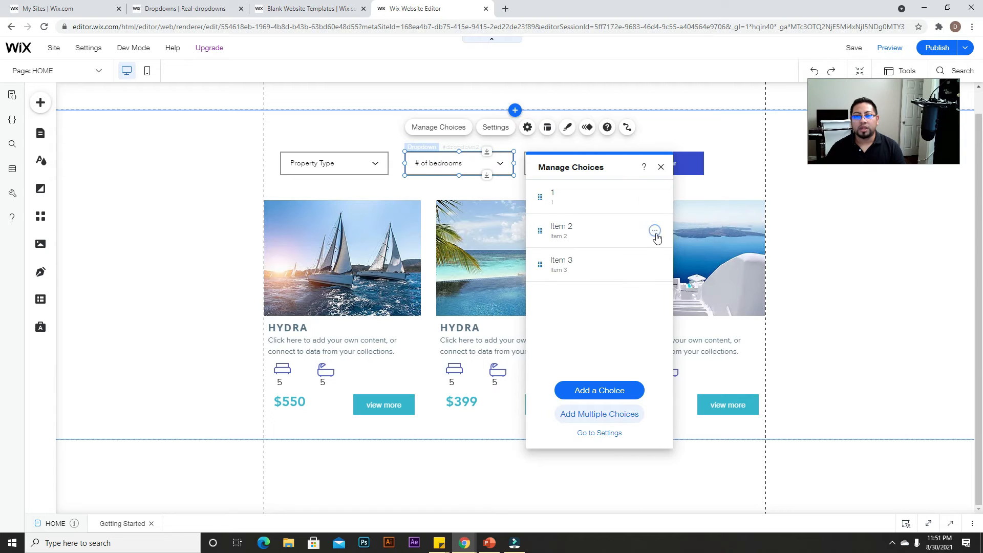
# Set both the label and the value of the second # of bedrooms choice to 2.
pyautogui.click(655, 232)
pyautogui.click(675, 244)
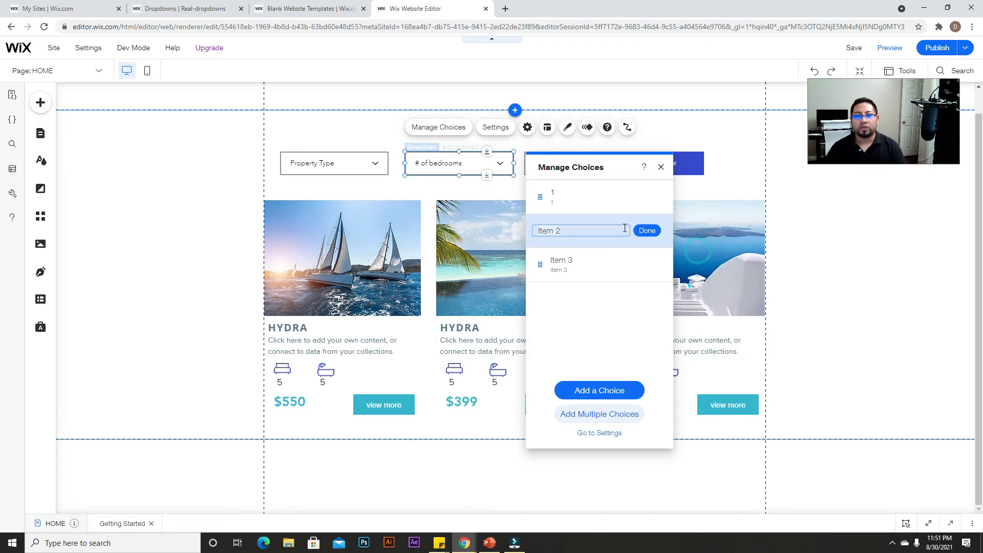
pyautogui.click(647, 231)
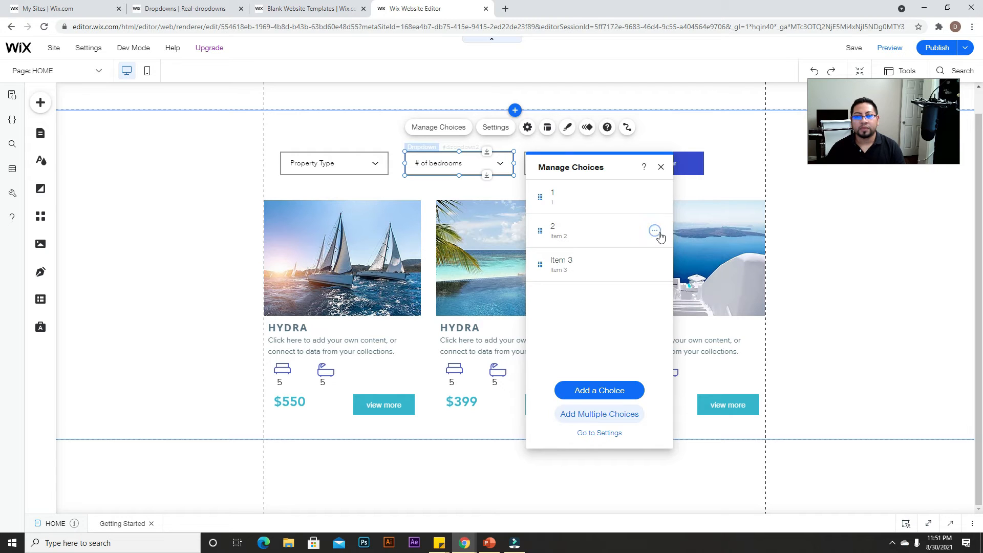
pyautogui.click(658, 234)
pyautogui.click(683, 256)
pyautogui.write('2')
pyautogui.press('BackSpace')
pyautogui.write('2')
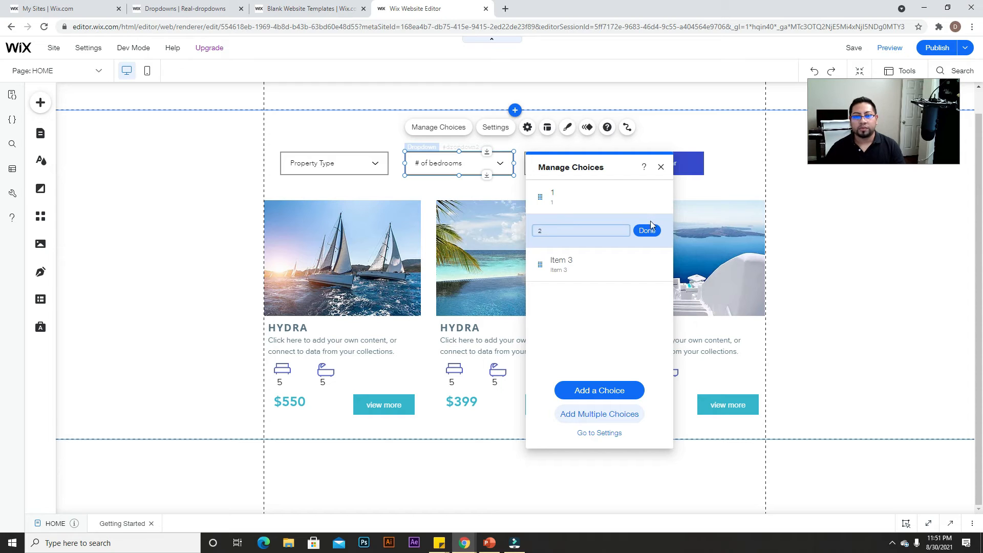
pyautogui.click(648, 230)
# Set both the label and the value of the third # of bedrooms choice to 3.
pyautogui.click(654, 265)
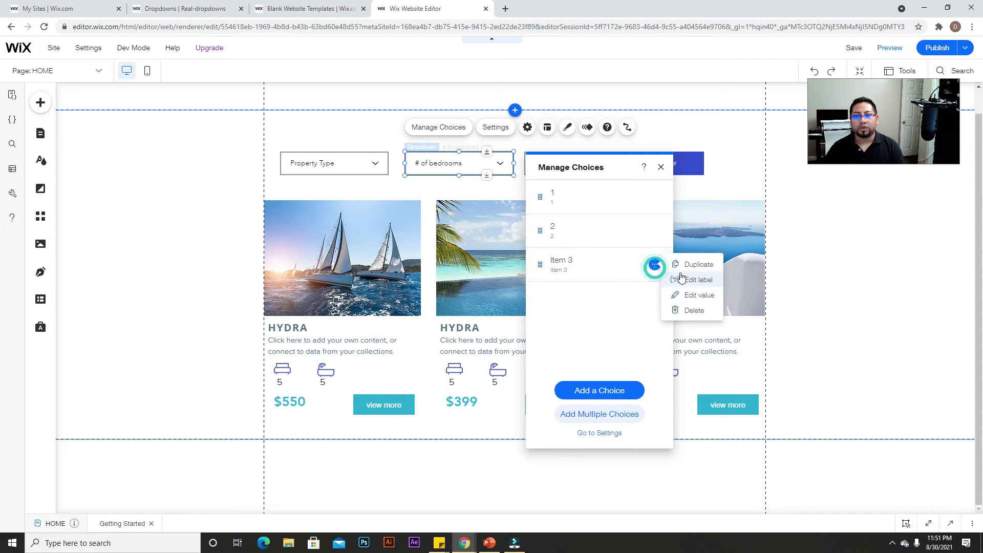
pyautogui.click(691, 276)
pyautogui.write('3')
pyautogui.click(648, 264)
pyautogui.click(649, 263)
pyautogui.click(686, 294)
pyautogui.write('3')
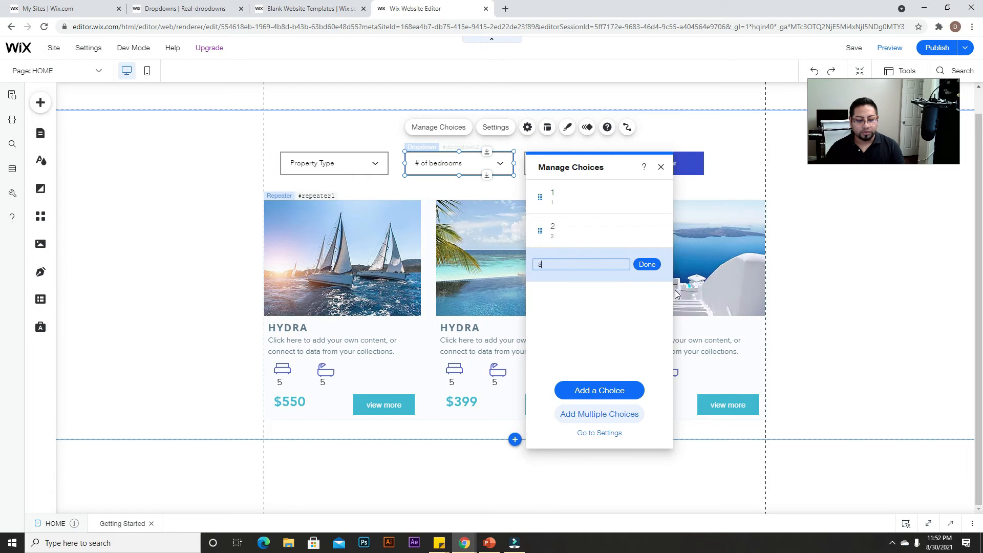
pyautogui.click(647, 264)
# Add a fourth # of bedrooms choice with 4 as both its label and its value.
pyautogui.click(615, 390)
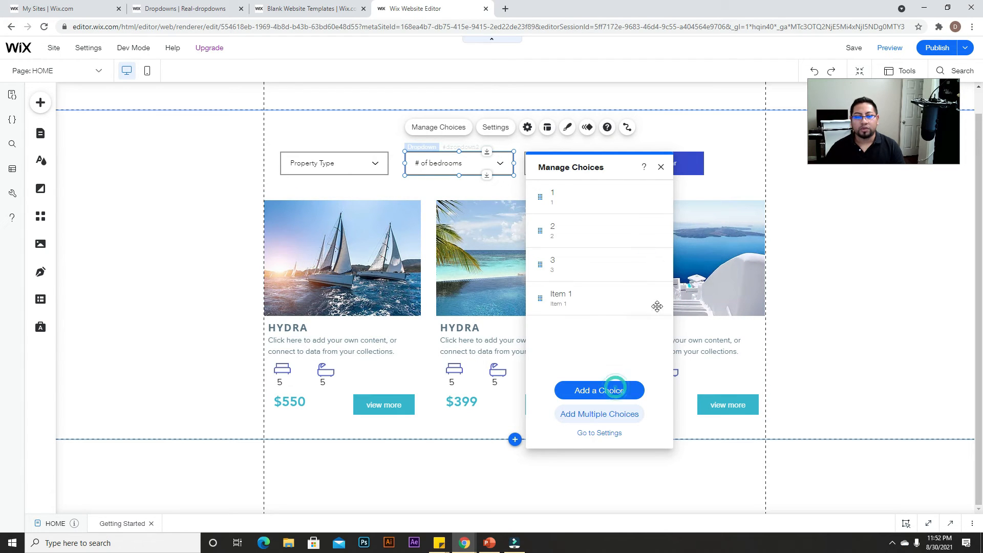
pyautogui.click(654, 298)
pyautogui.click(679, 312)
pyautogui.write('4')
pyautogui.click(658, 301)
pyautogui.click(660, 305)
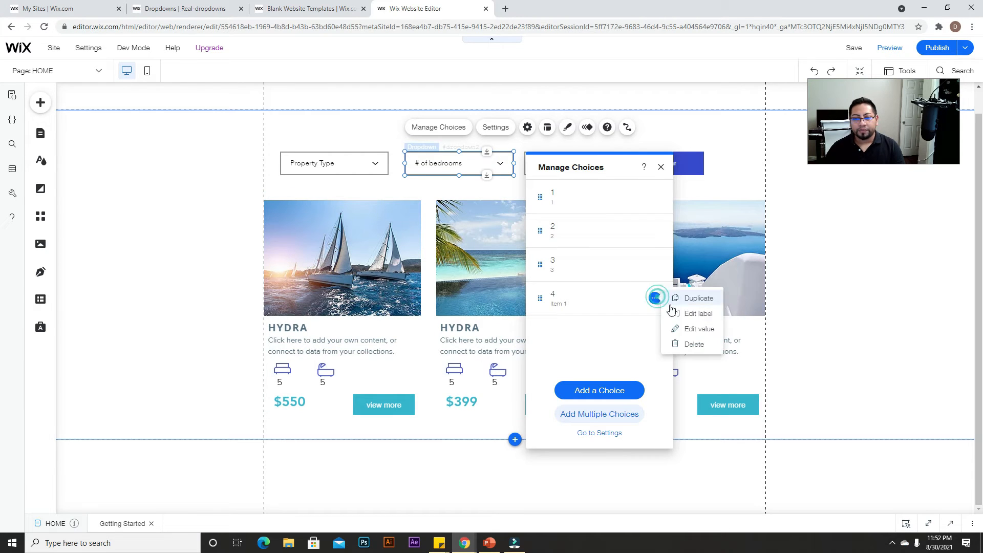
pyautogui.click(677, 327)
pyautogui.write('4')
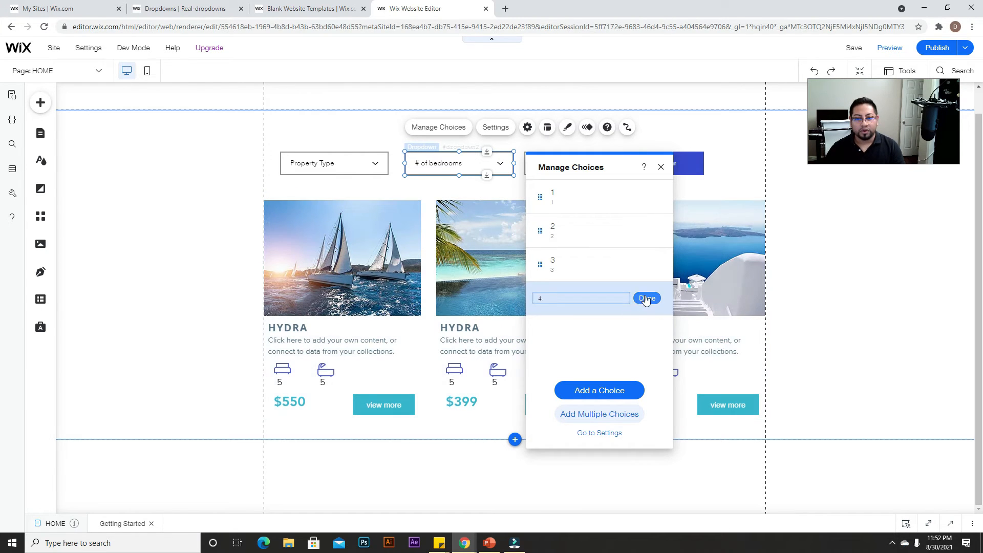
pyautogui.click(646, 298)
# Add a fifth # of bedrooms choice with 5 as both its label and its value.
pyautogui.click(609, 390)
pyautogui.click(655, 333)
pyautogui.click(687, 344)
pyautogui.write('5')
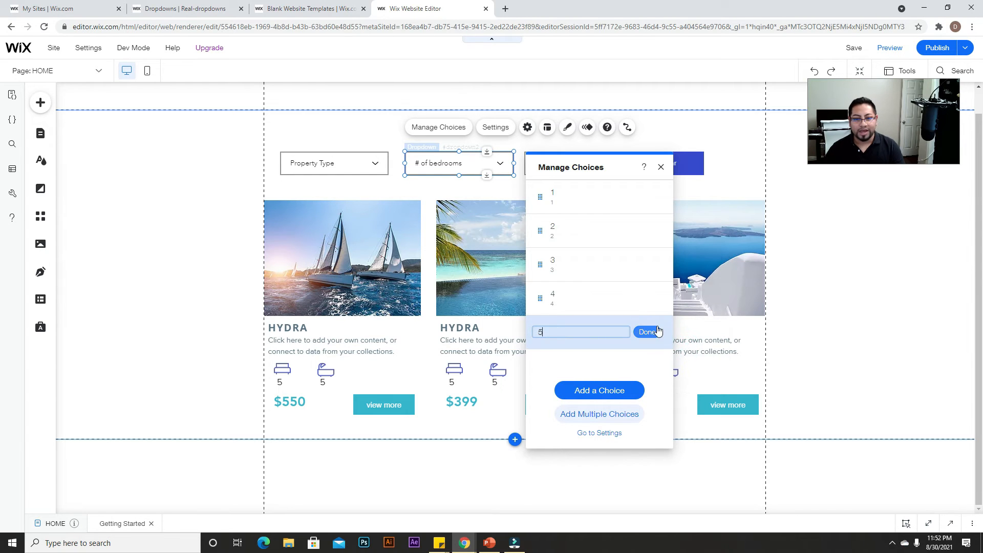
pyautogui.click(658, 332)
pyautogui.click(656, 332)
pyautogui.click(689, 362)
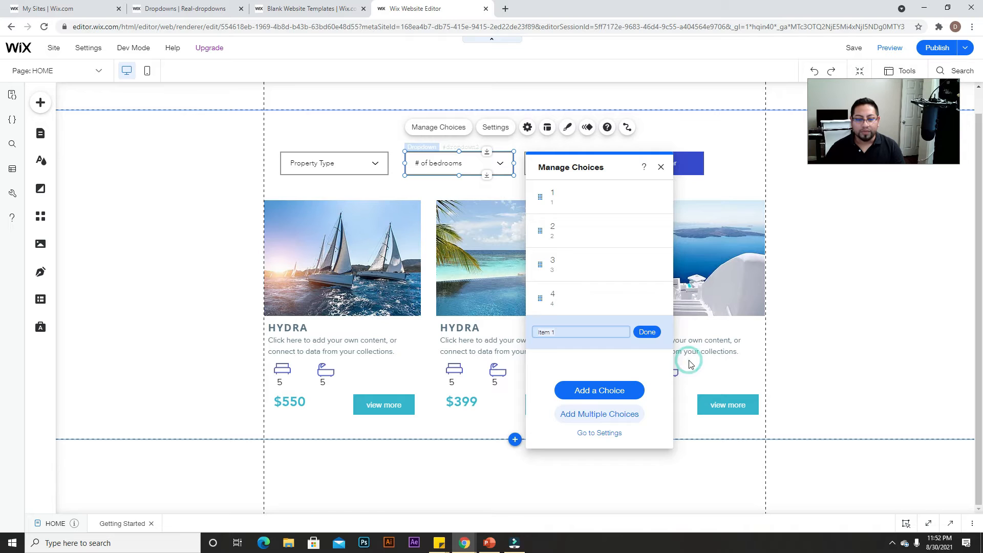
pyautogui.click(646, 332)
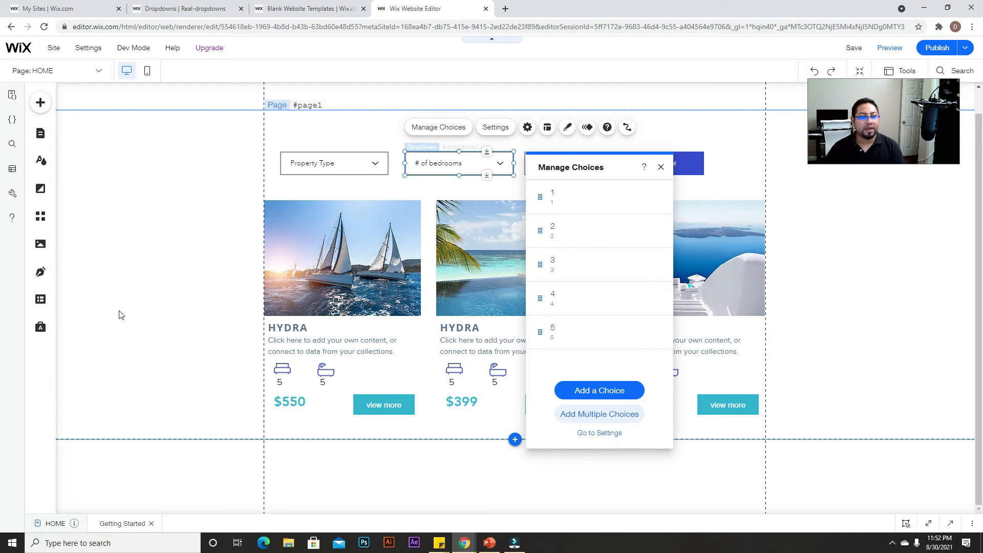
# Check the Bedrooms column of the Properties collection and return to the page editor.
pyautogui.click(41, 301)
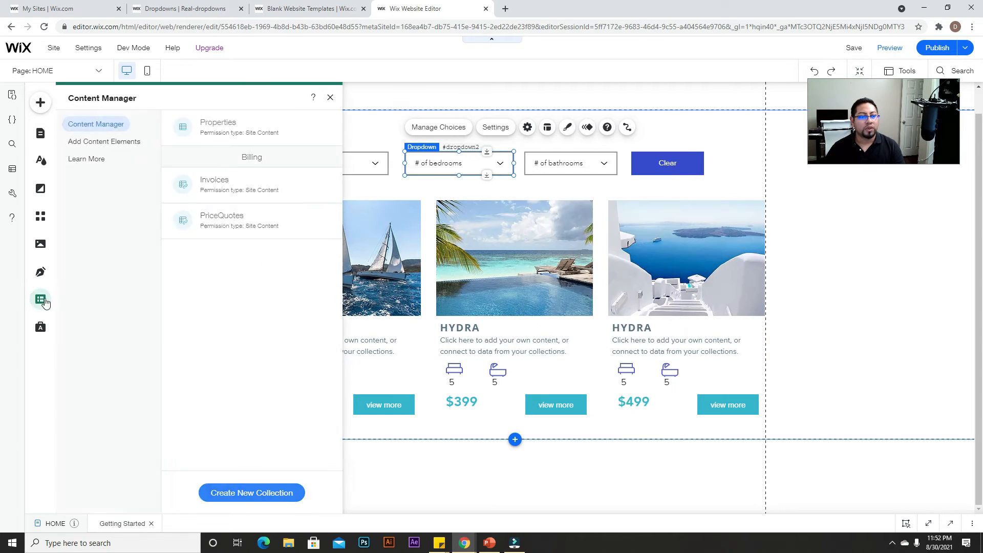
pyautogui.click(218, 132)
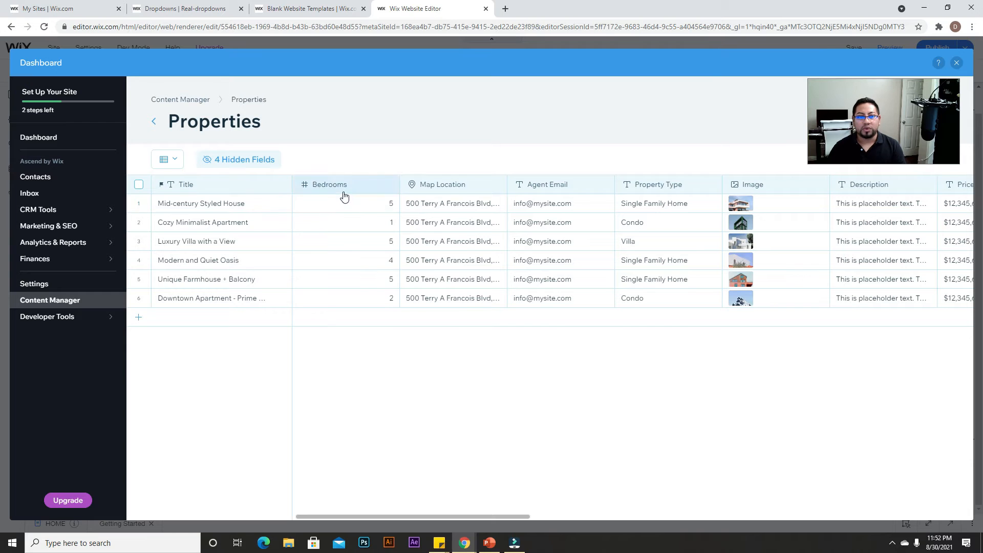
pyautogui.click(956, 62)
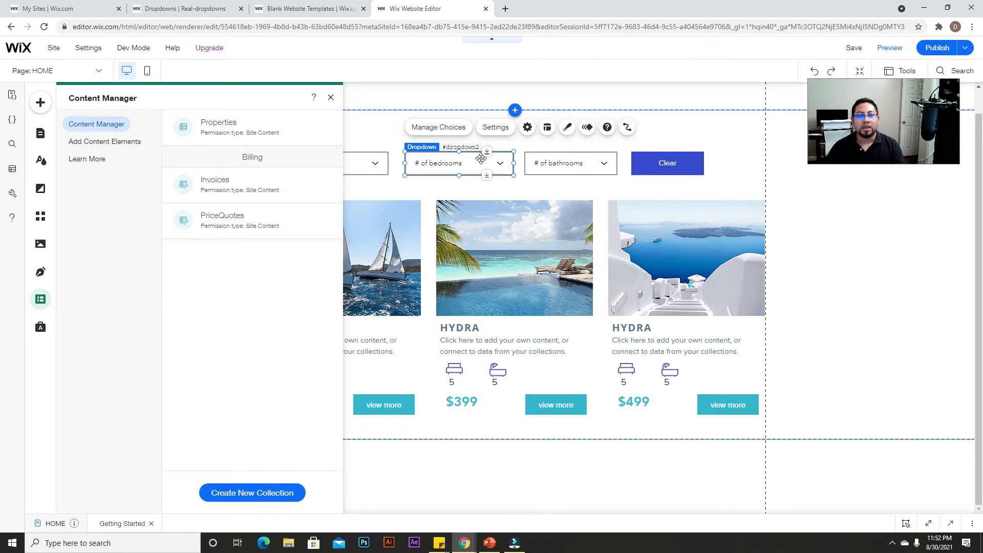
pyautogui.click(332, 97)
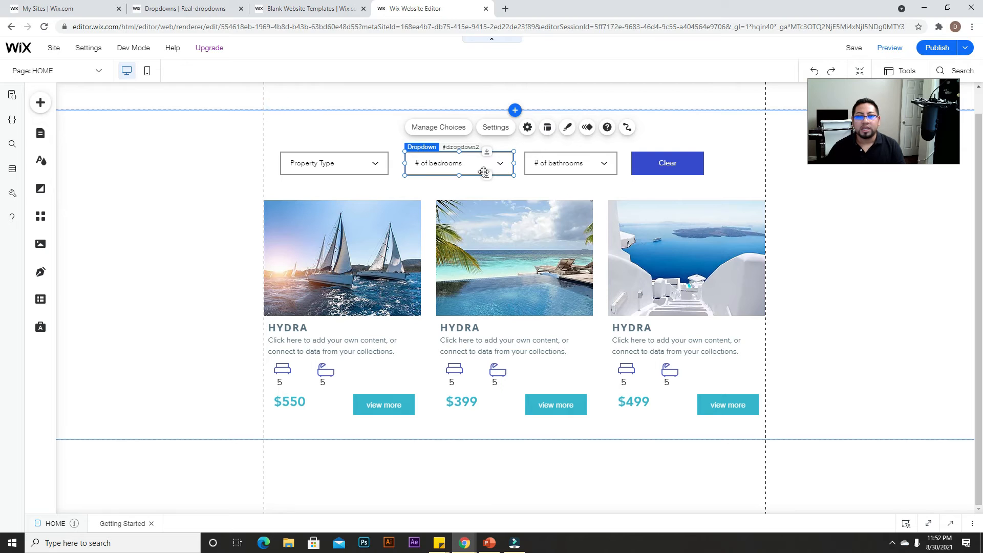
# Add a sixth choice to the # of bedrooms dropdown with 6 as both its label and its value.
pyautogui.click(435, 129)
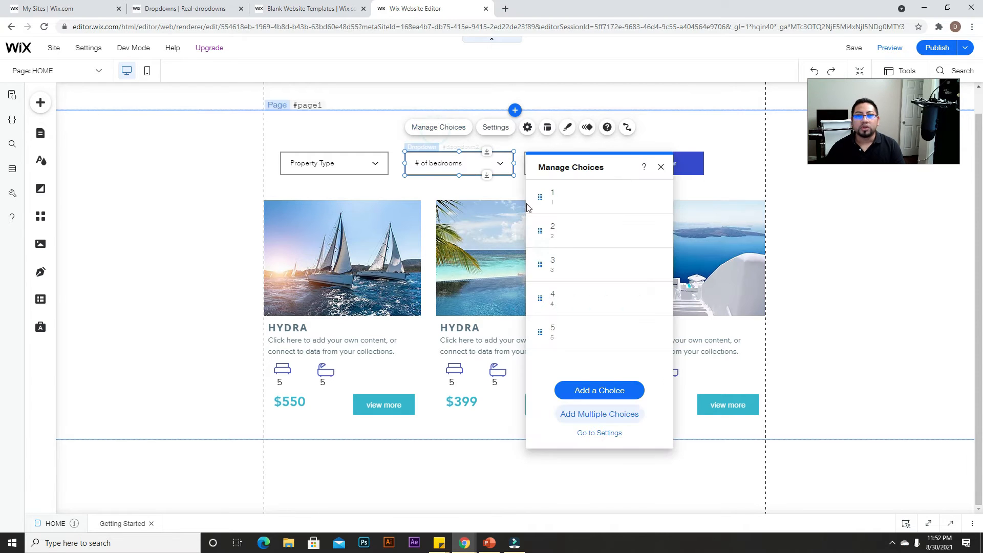
pyautogui.click(596, 391)
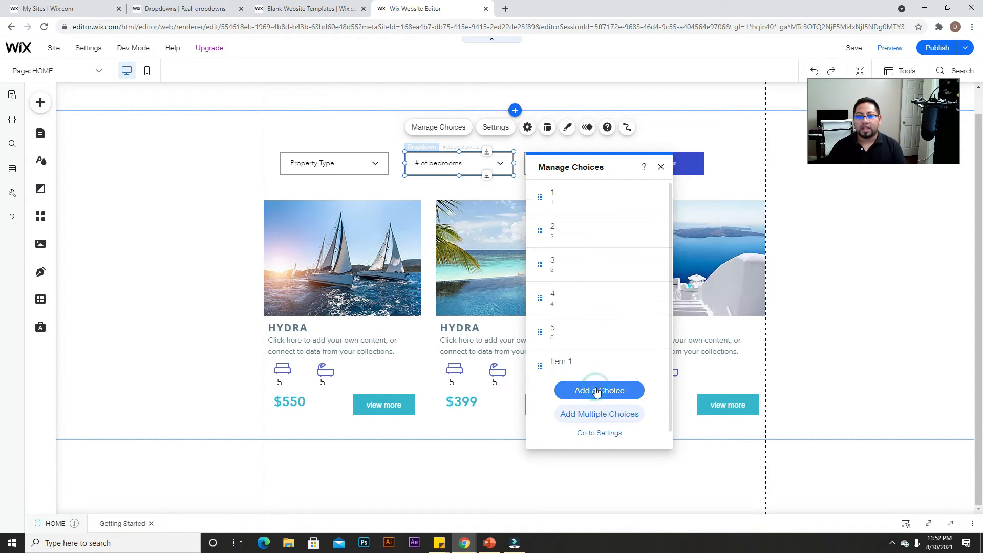
pyautogui.click(654, 351)
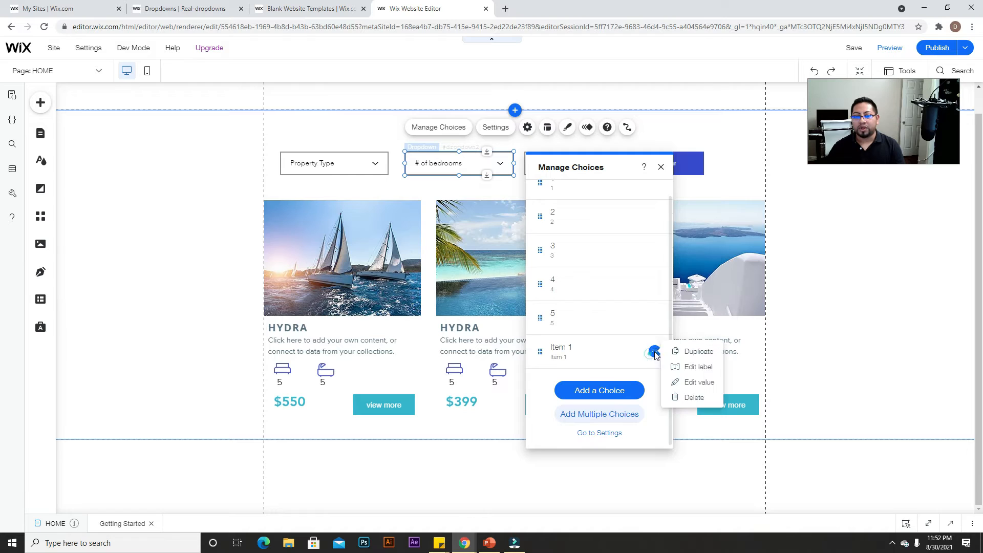
pyautogui.click(706, 368)
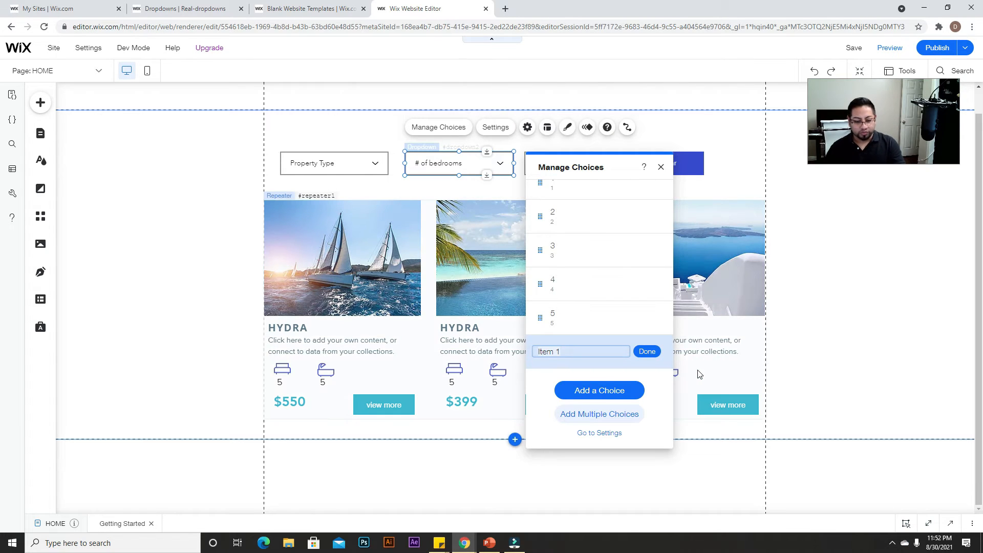
pyautogui.write('6')
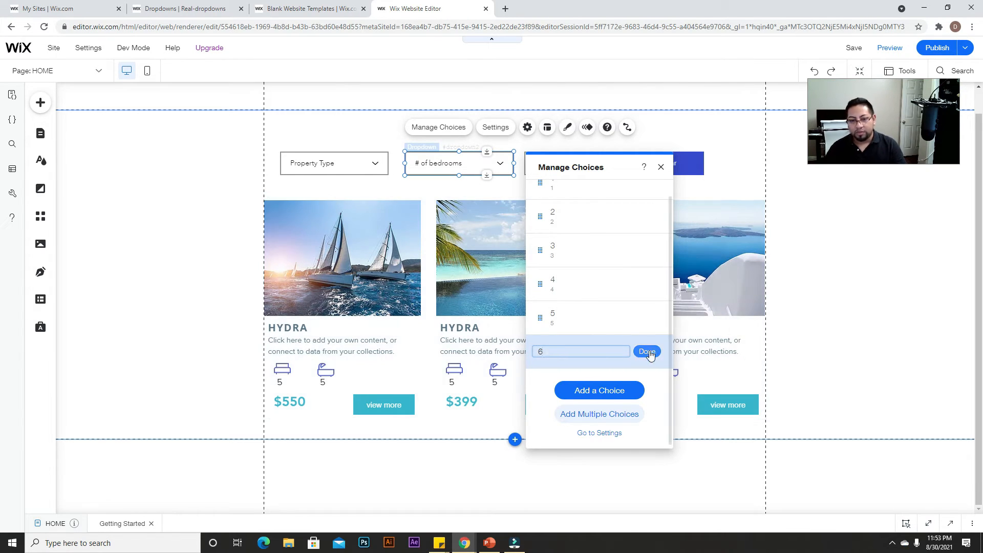
pyautogui.click(647, 351)
pyautogui.click(654, 351)
pyautogui.click(702, 383)
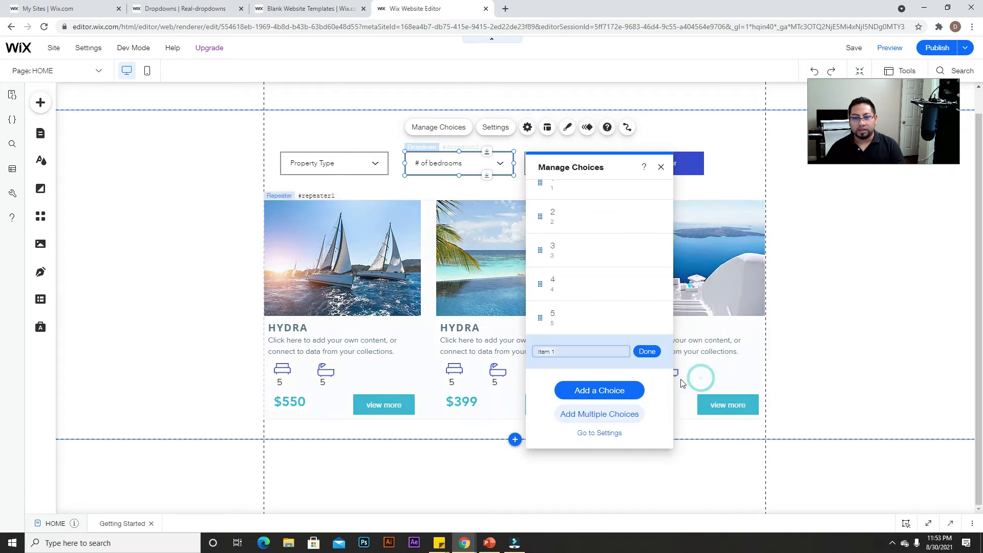
pyautogui.click(636, 351)
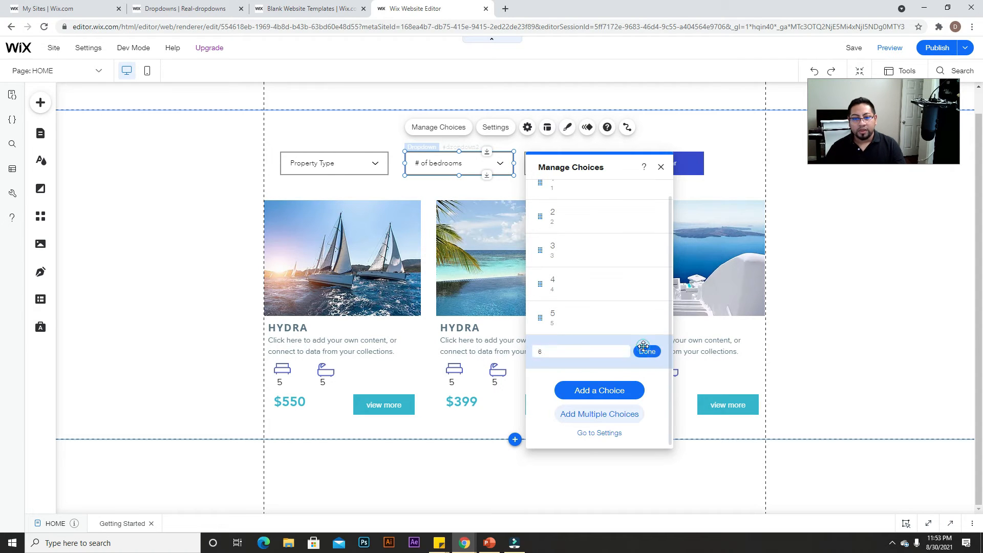
# Change the Item 1 choice of the # of bedrooms dropdown to 7 as both its label and its value.
pyautogui.click(622, 384)
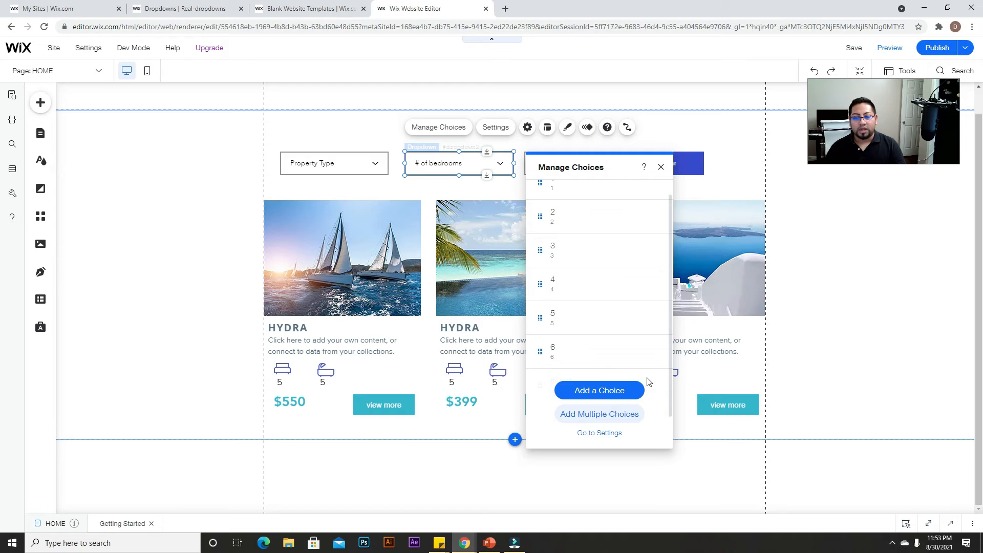
pyautogui.scroll(-2, 615, 351)
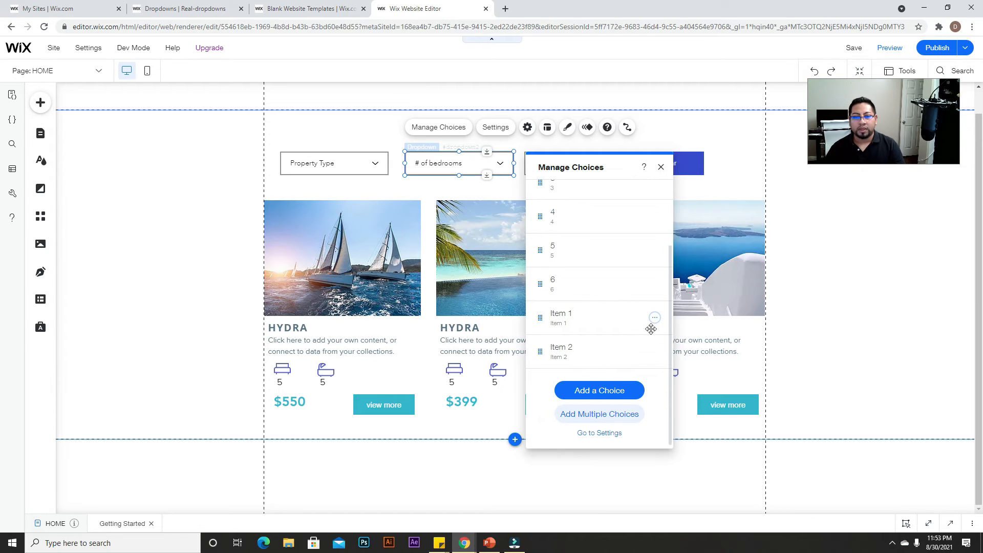
pyautogui.click(655, 318)
pyautogui.click(694, 332)
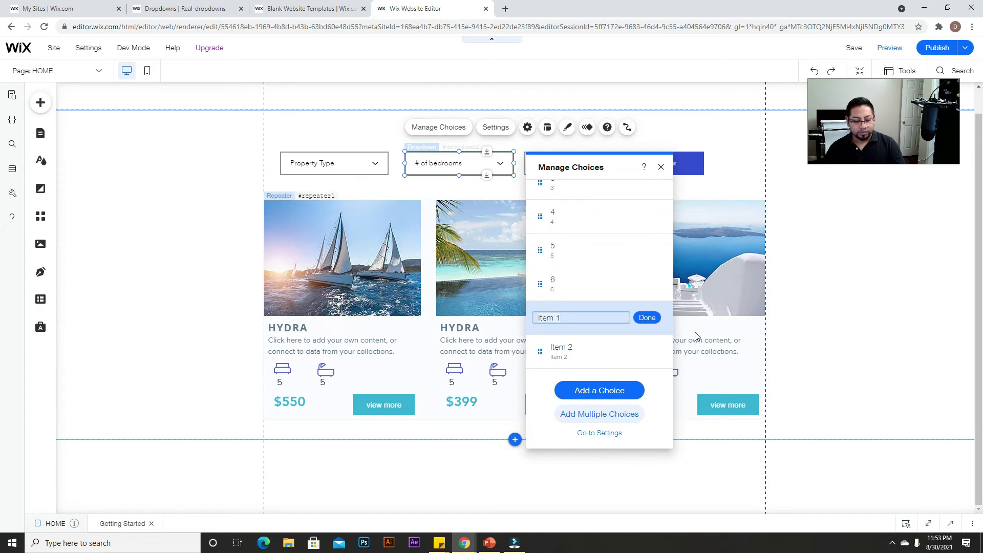
pyautogui.write('7')
pyautogui.click(647, 317)
pyautogui.click(654, 317)
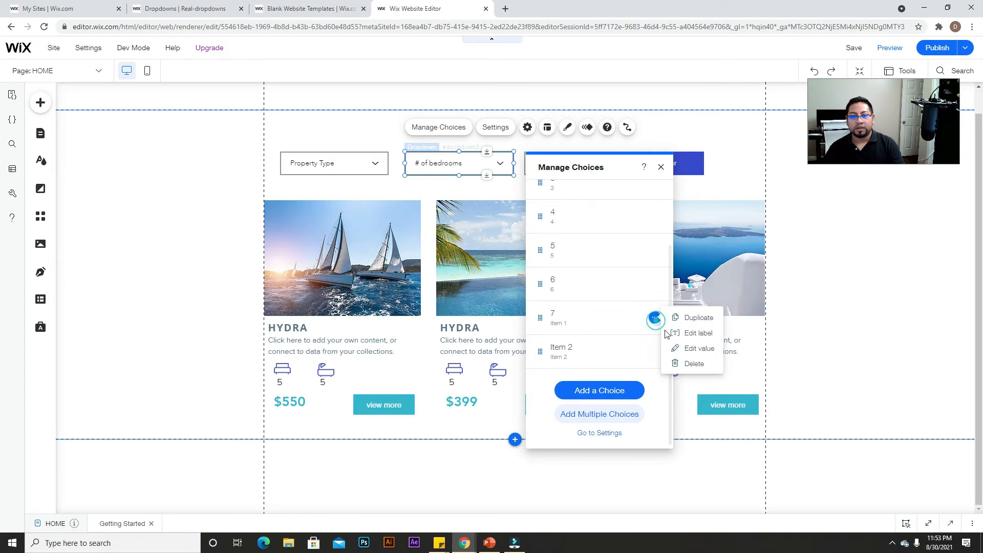
pyautogui.click(686, 348)
pyautogui.write('7')
pyautogui.click(647, 317)
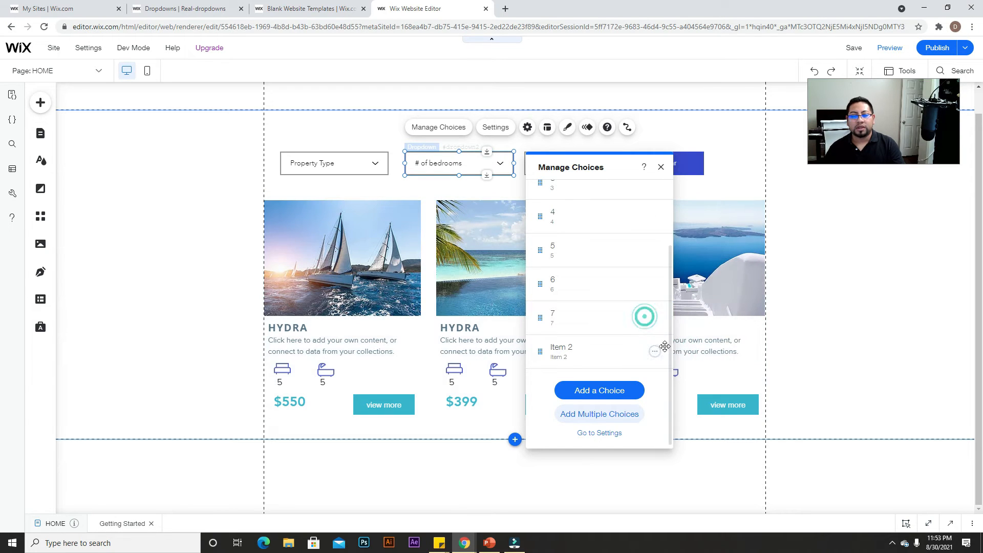
# Change the Item 2 choice of the # of bedrooms dropdown to 8 as both label and value, and close the choices.
pyautogui.click(655, 351)
pyautogui.click(688, 367)
pyautogui.write('8')
pyautogui.click(647, 351)
pyautogui.click(655, 351)
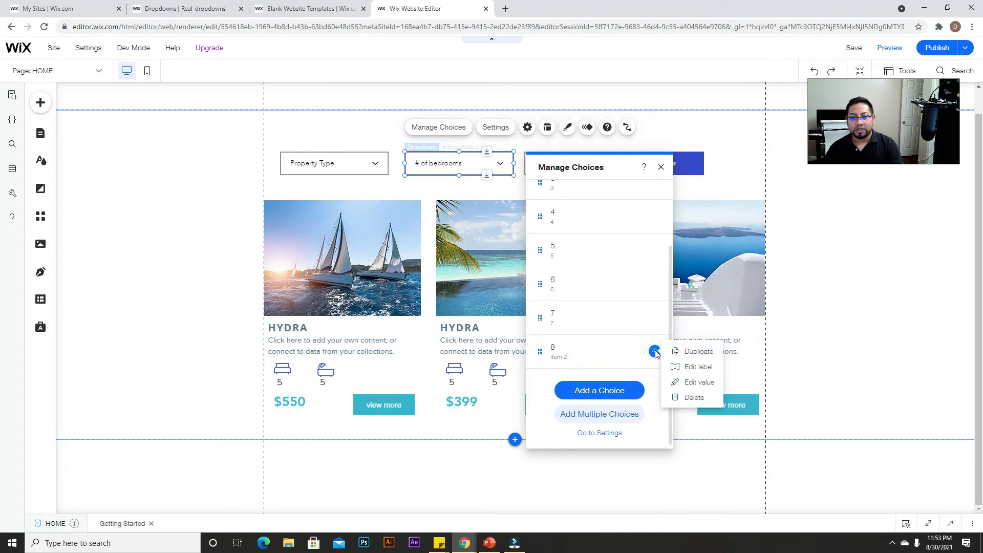
pyautogui.click(691, 381)
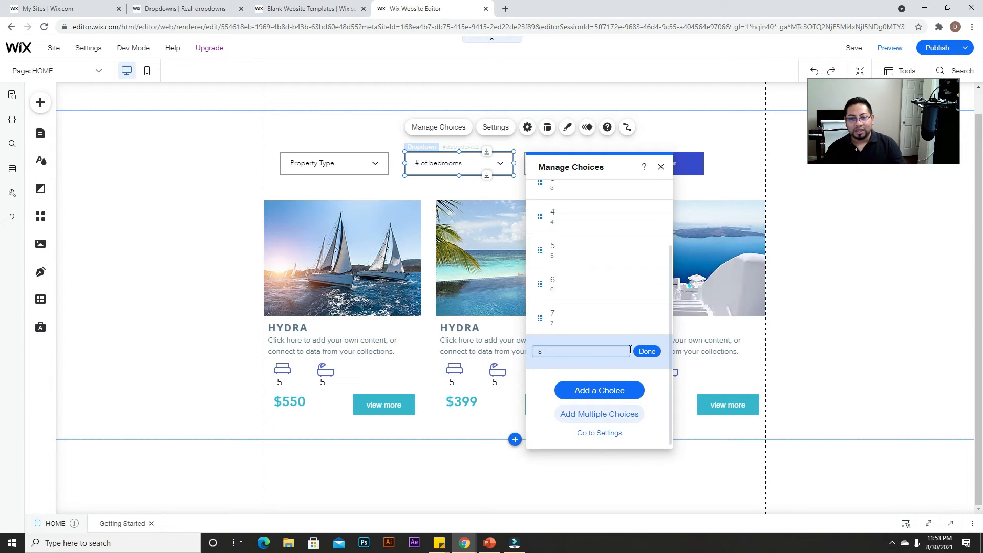
pyautogui.click(647, 351)
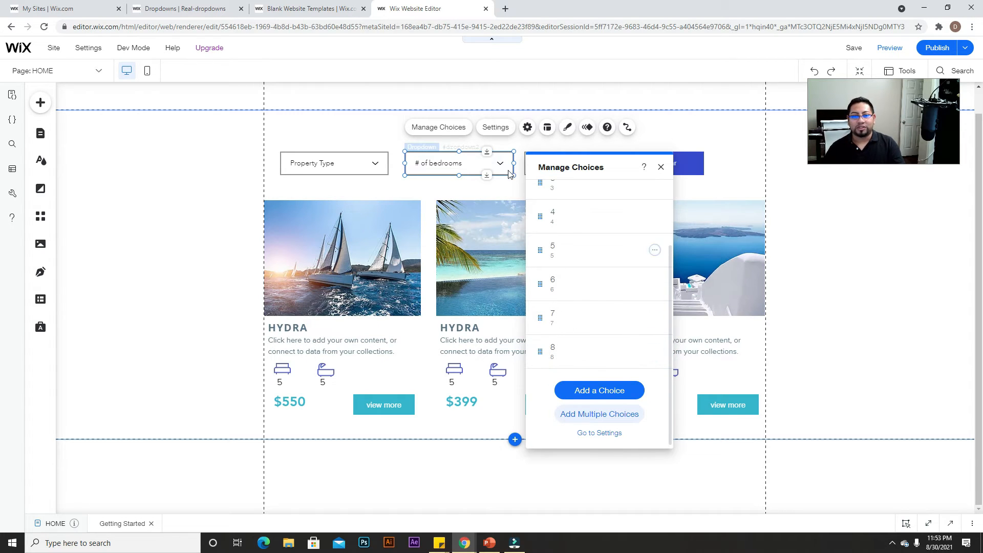
pyautogui.scroll(3, 554, 301)
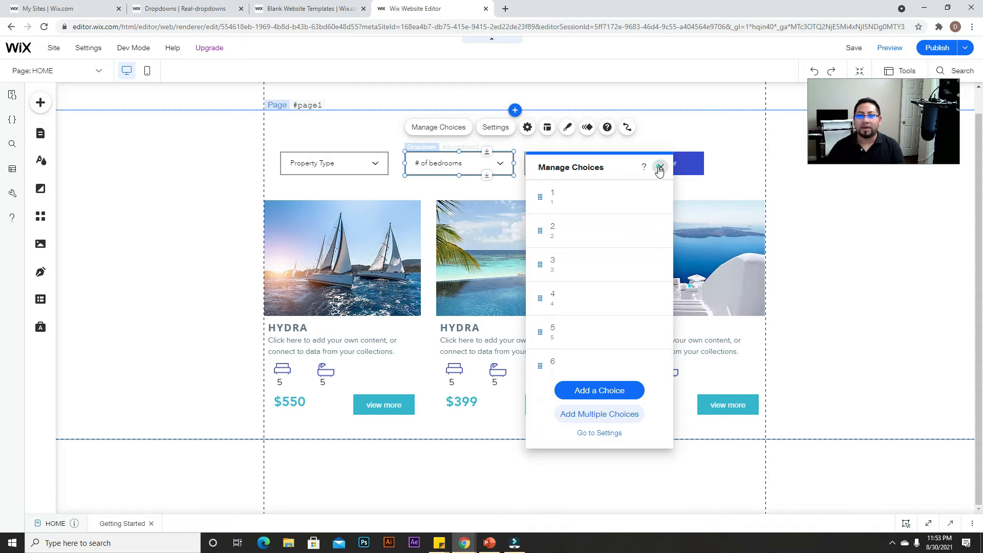
pyautogui.click(659, 168)
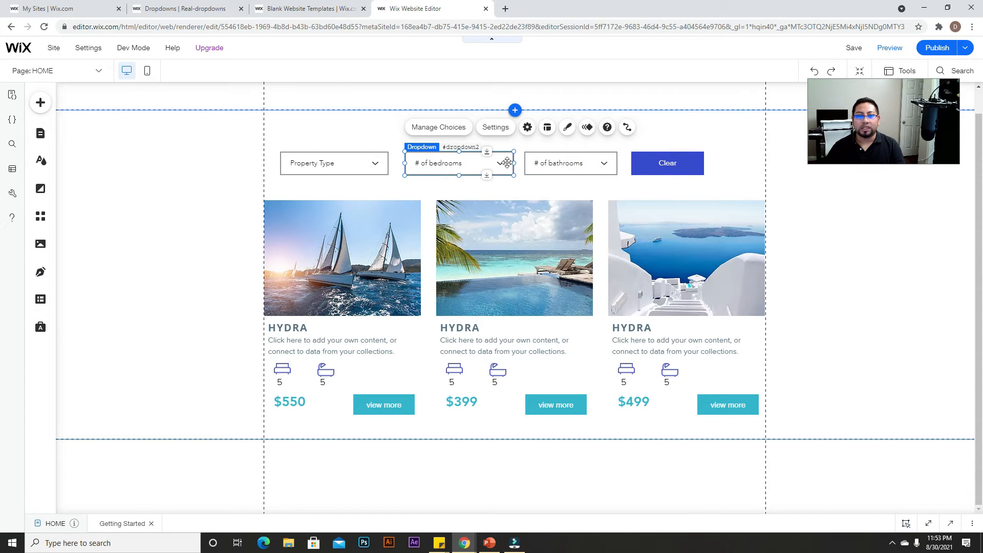
# Delete the # of bathrooms dropdown from the filter row.
pyautogui.click(568, 163)
pyautogui.click(471, 154)
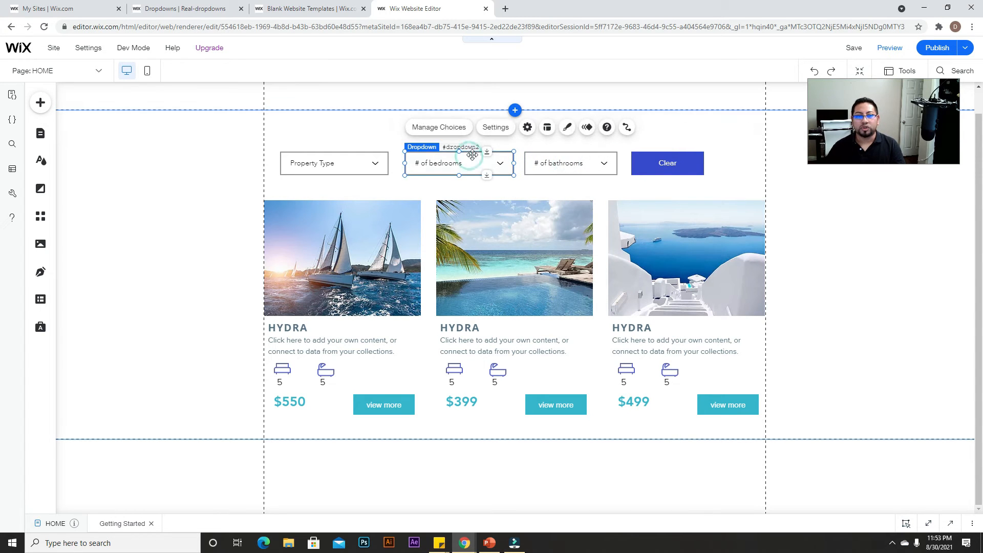
pyautogui.click(590, 163)
pyautogui.press('Delete')
# Duplicate the # of bedrooms dropdown and place the copy between the original and the Clear button, aligned with the filter row.
pyautogui.click(495, 169)
pyautogui.click(438, 127)
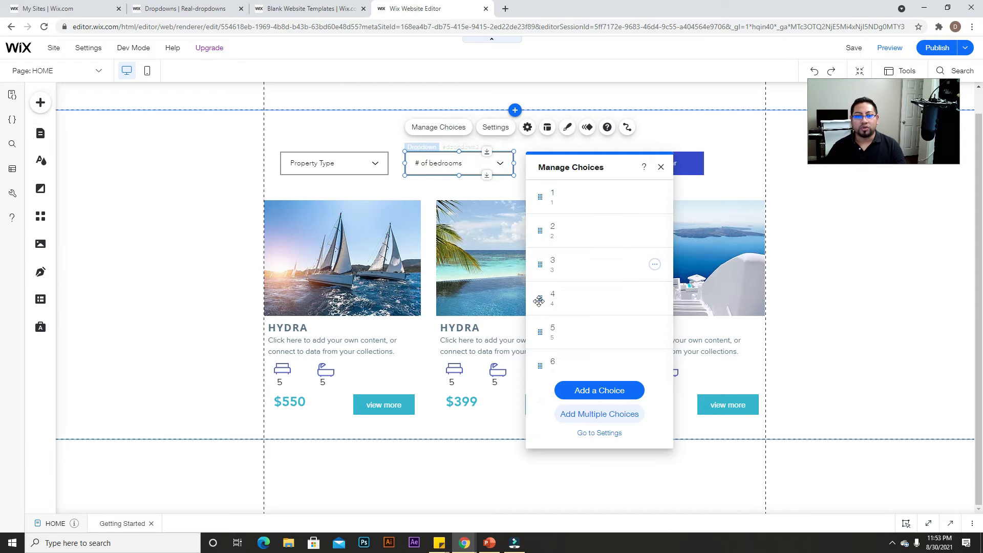
pyautogui.click(661, 165)
pyautogui.rightClick(484, 164)
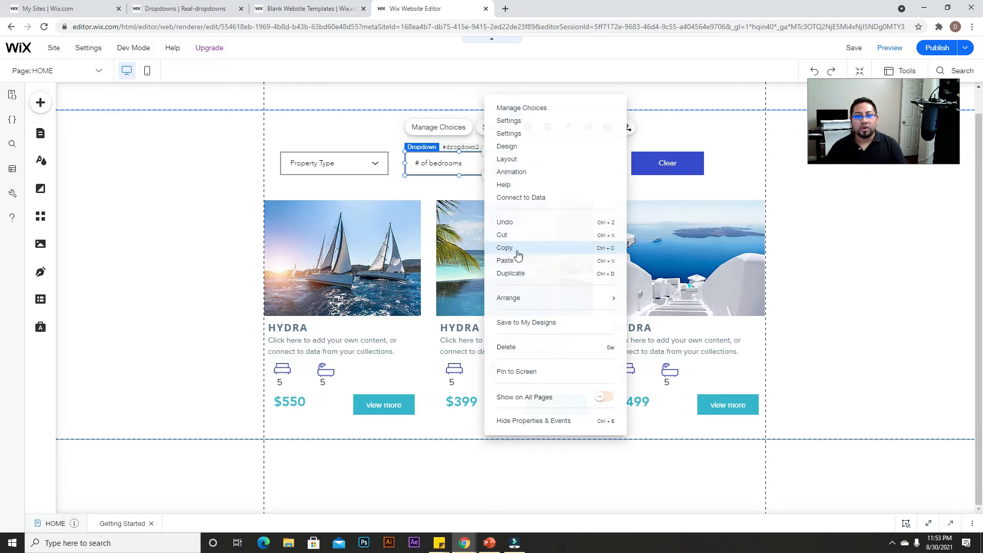
pyautogui.click(511, 273)
pyautogui.moveTo(486, 169); pyautogui.dragTo(584, 163)
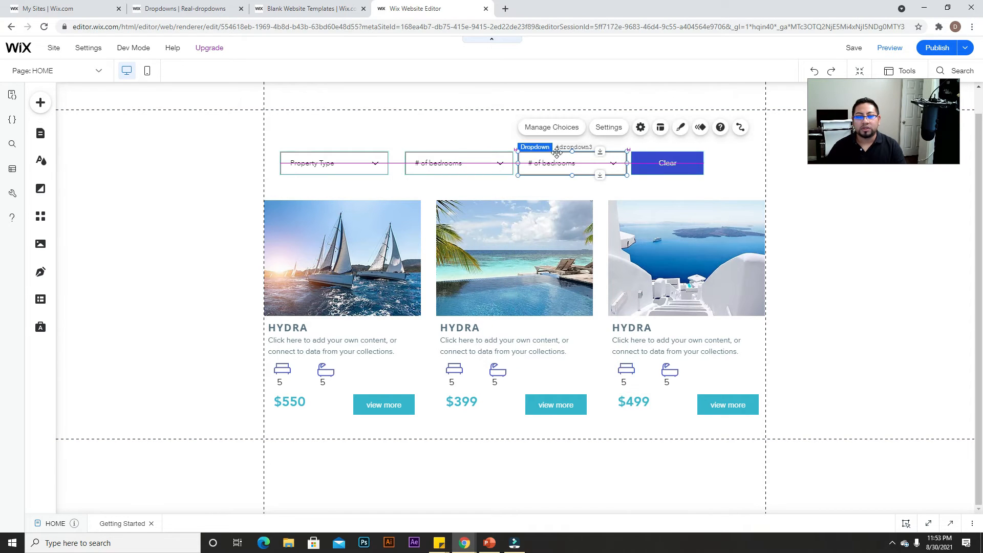
# Set the duplicated dropdown's placeholder text to "# of bathrooms" and close its settings.
pyautogui.click(600, 128)
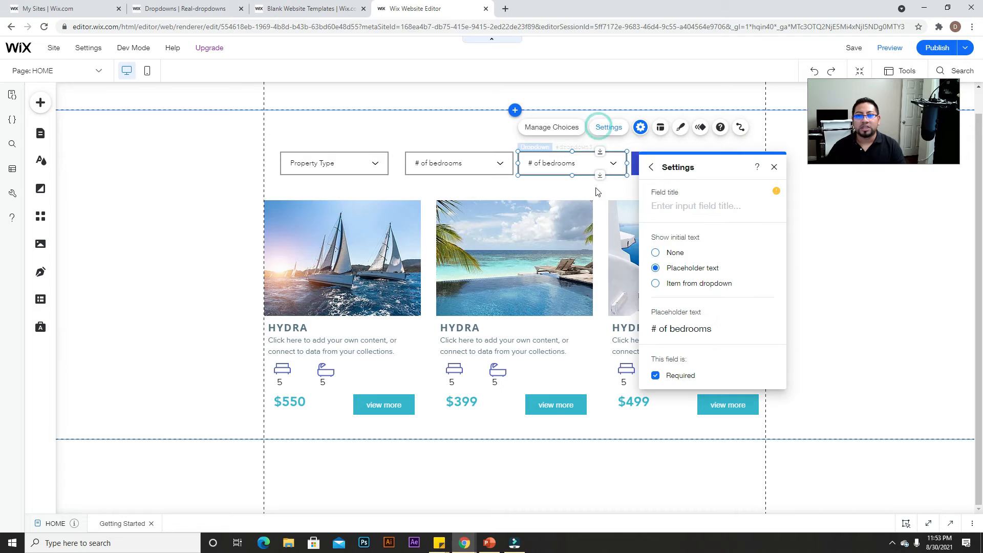
pyautogui.click(672, 329)
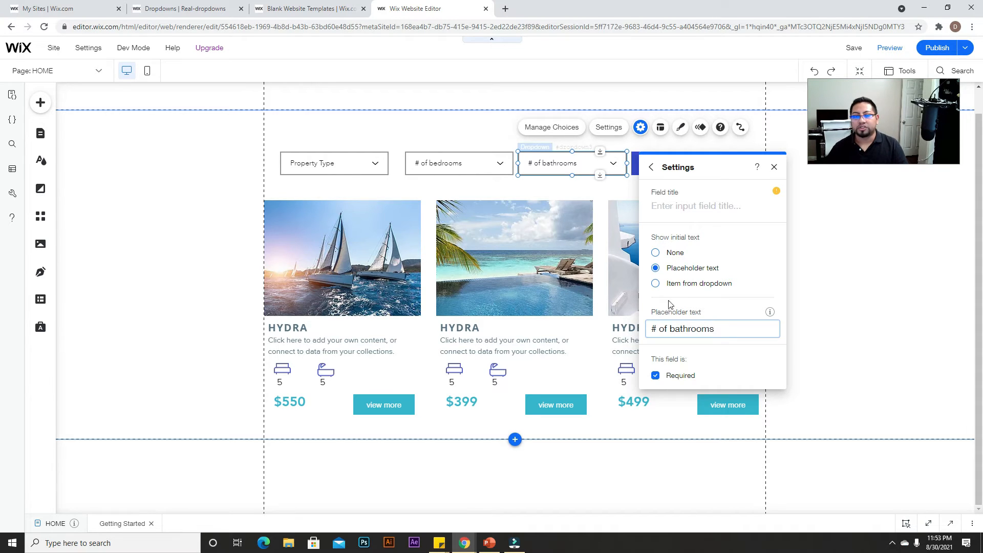
pyautogui.click(774, 167)
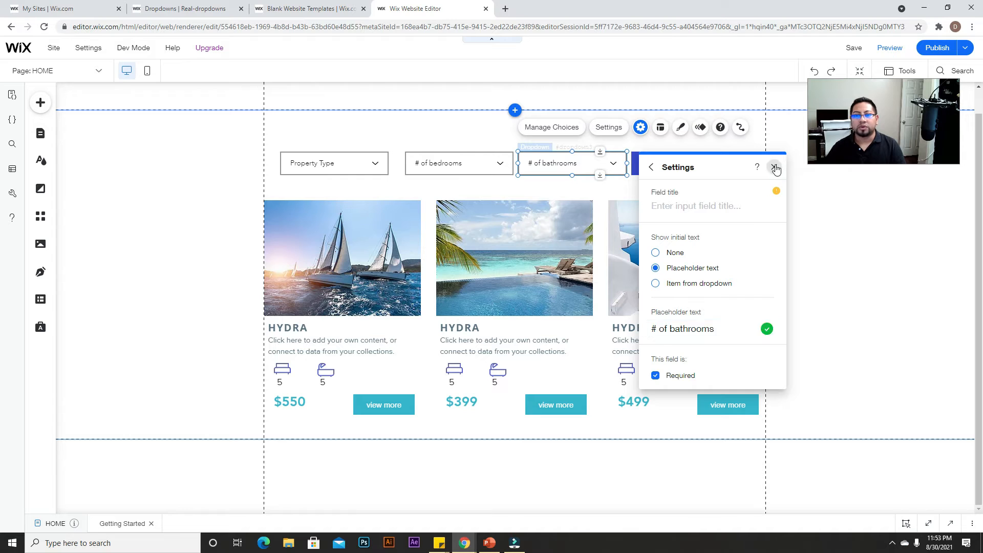
# Shift the # of bedrooms dropdown slightly toward Property Type to space the three filters more evenly.
pyautogui.click(414, 166)
pyautogui.moveTo(413, 166); pyautogui.dragTo(407, 167)
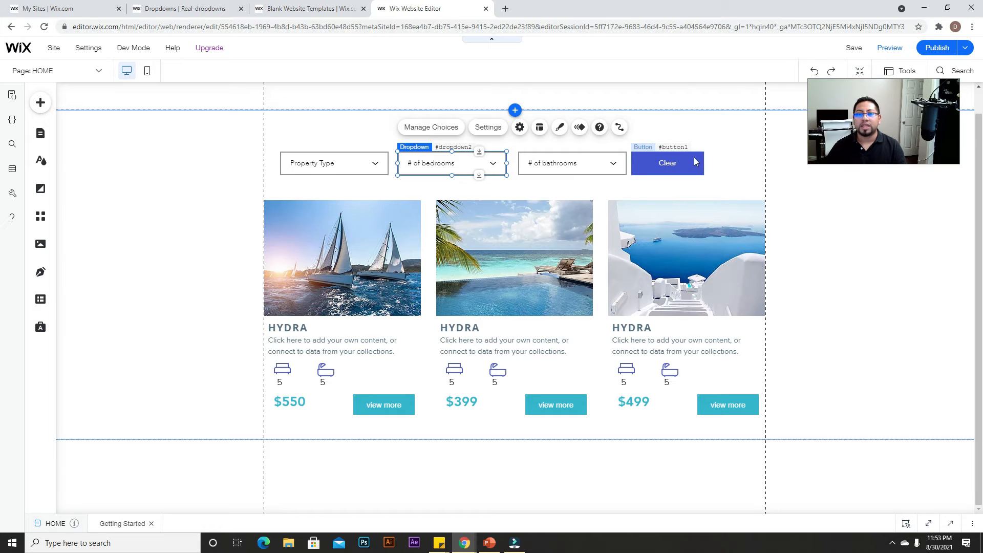
pyautogui.click(777, 197)
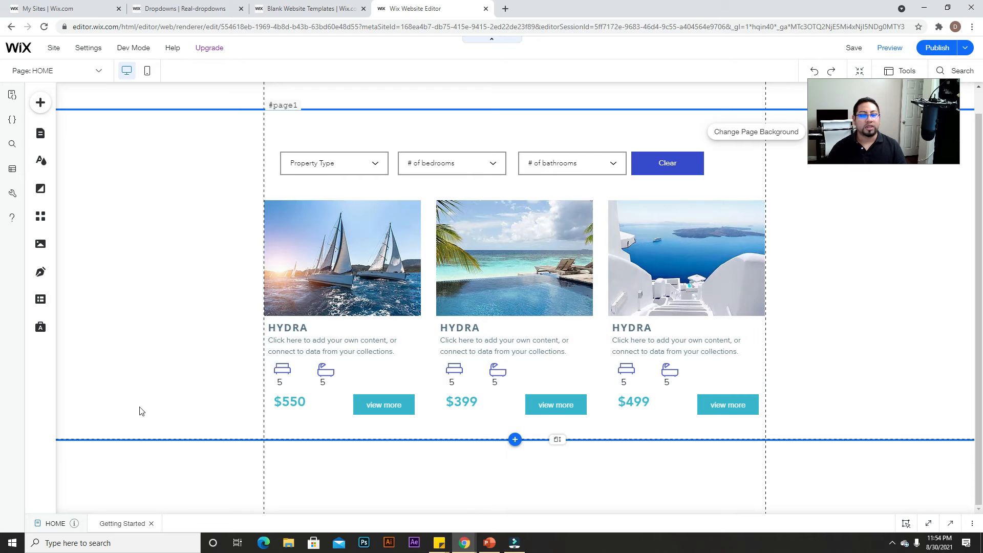
# Add a dataset to the page, place it beside the Property Type dropdown, and connect it to the Properties collection.
pyautogui.click(40, 300)
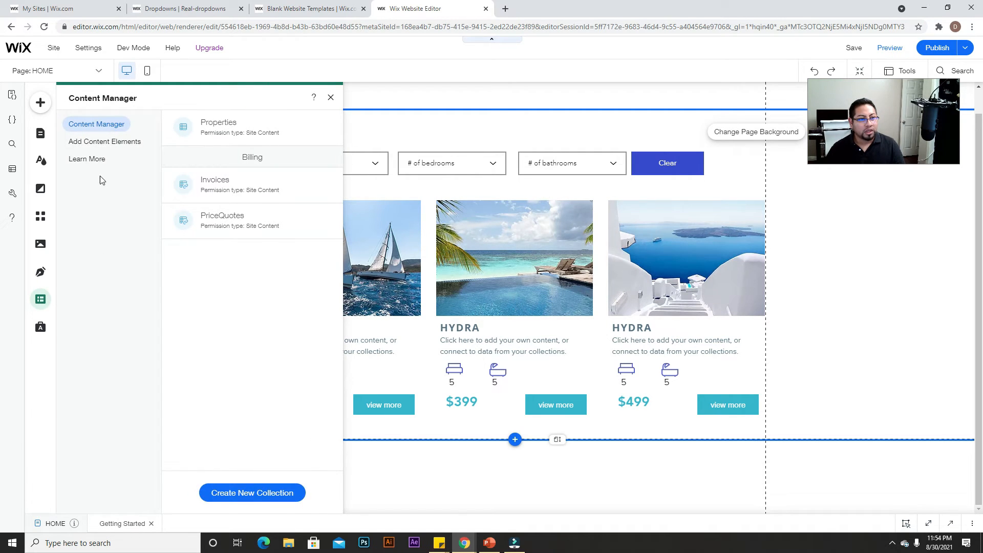
pyautogui.click(104, 144)
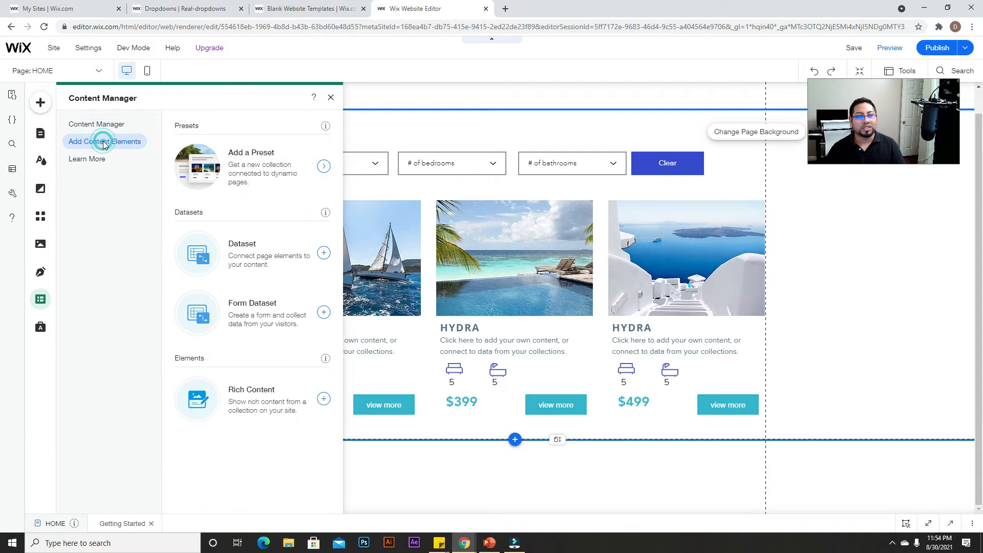
pyautogui.click(285, 255)
pyautogui.moveTo(536, 319); pyautogui.dragTo(196, 157)
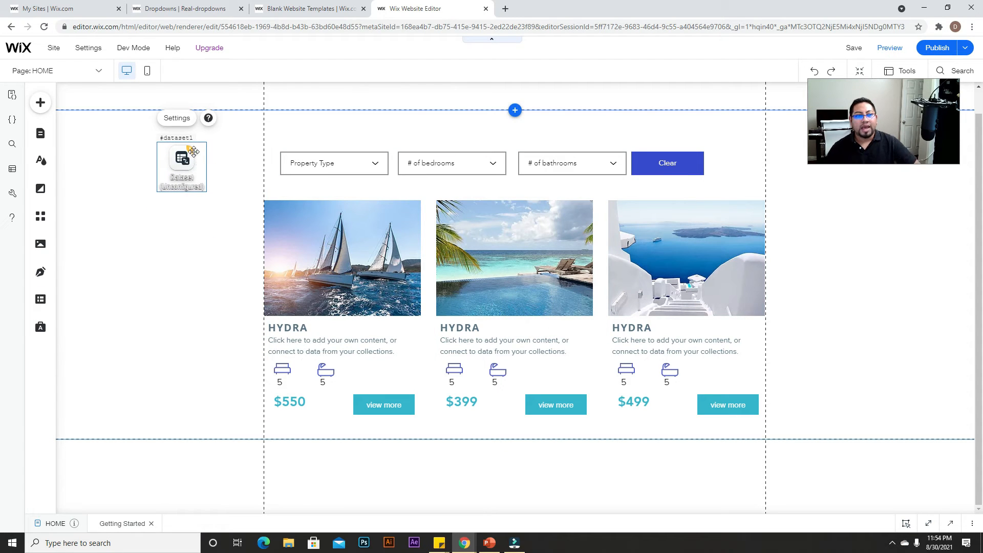
pyautogui.click(179, 119)
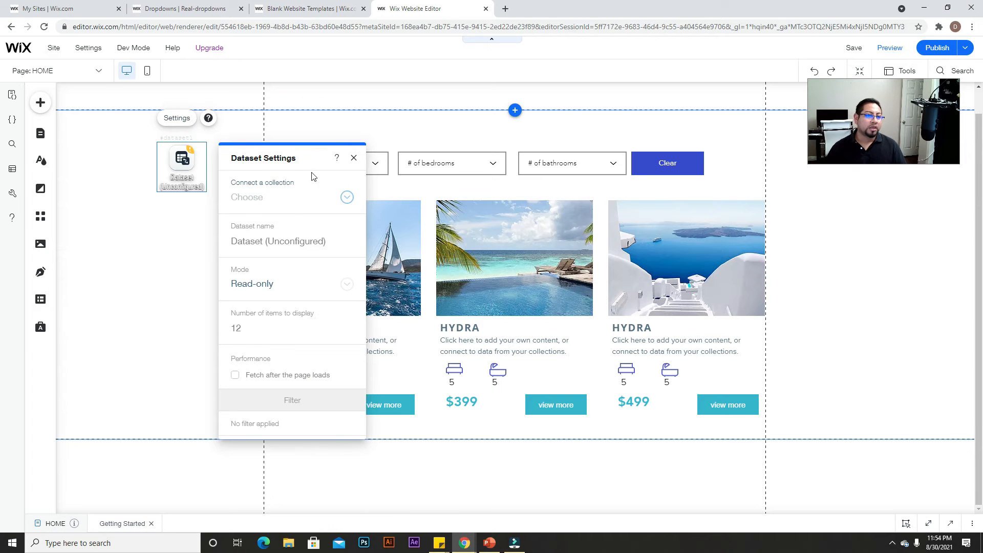
pyautogui.click(339, 199)
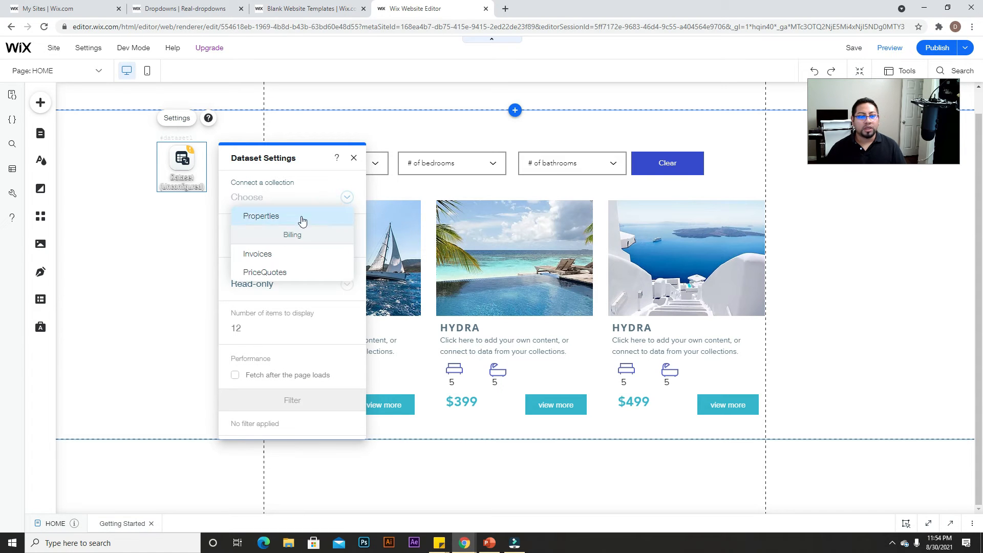
pyautogui.click(261, 217)
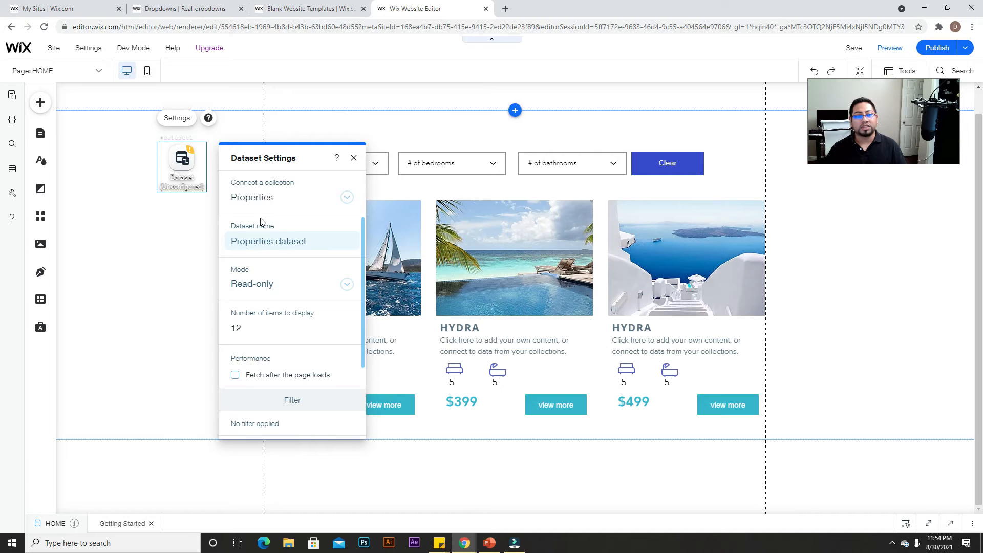
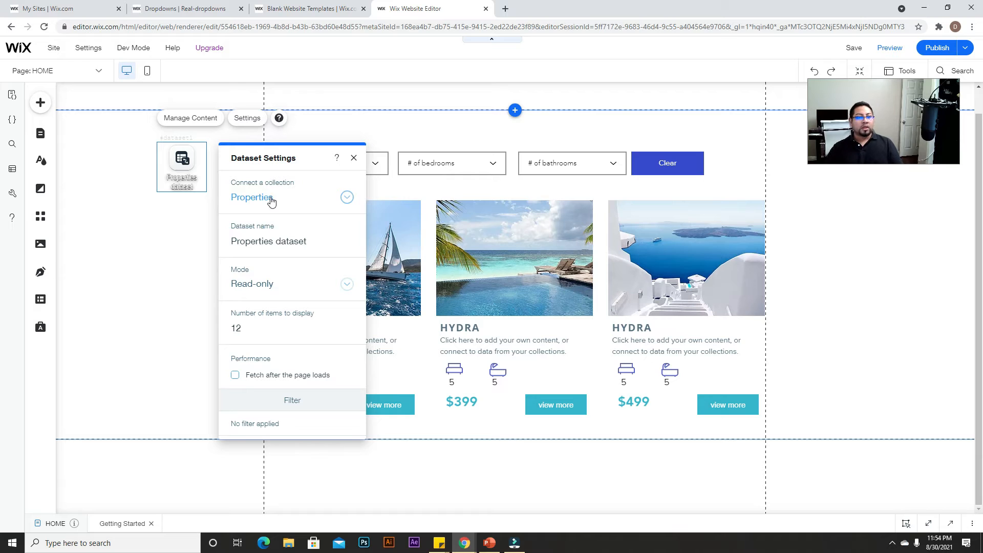
# Set the Properties dataset's number of items to display to 3 and close its settings.
pyautogui.scroll(-1, 289, 251)
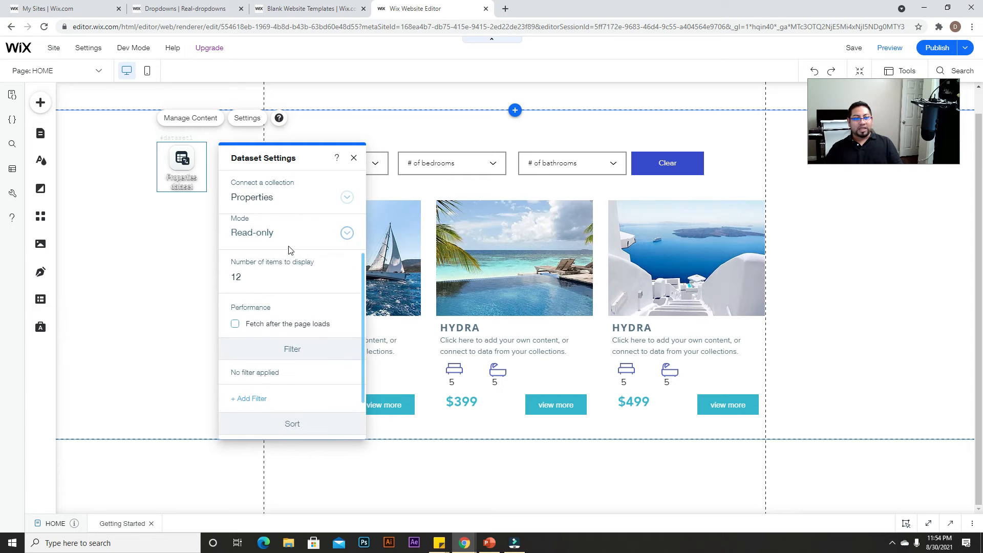
pyautogui.scroll(1, 279, 246)
pyautogui.scroll(-1, 248, 287)
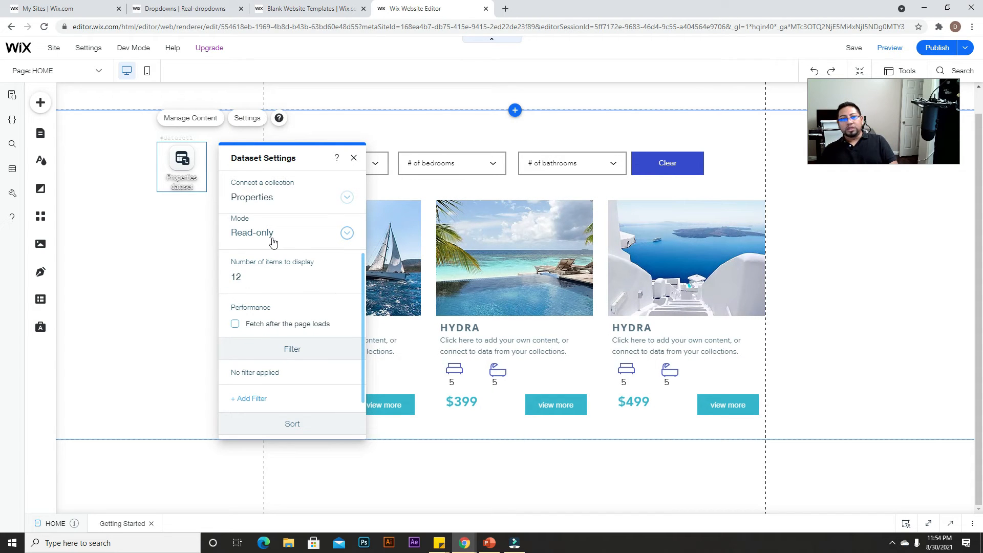
pyautogui.click(273, 242)
pyautogui.click(271, 241)
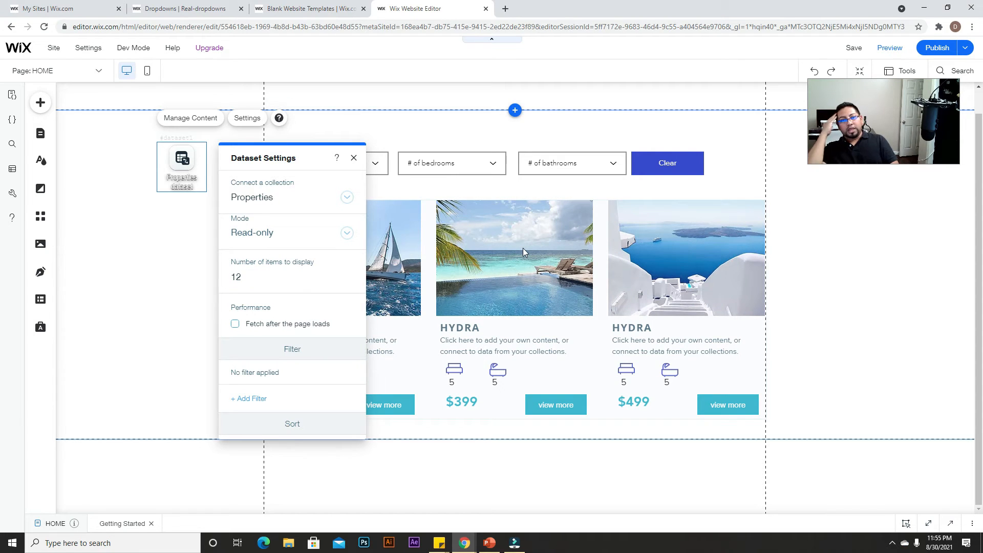
pyautogui.click(270, 285)
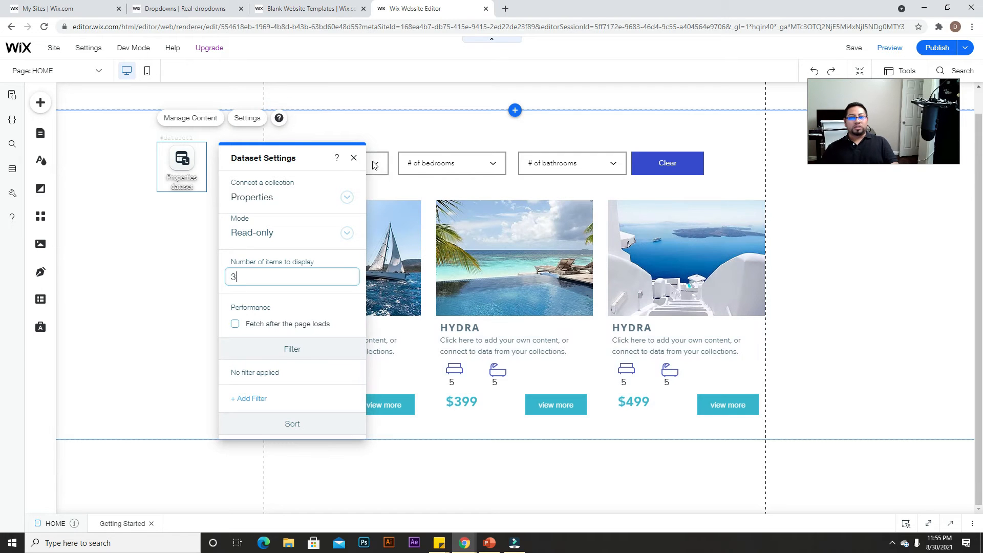
pyautogui.click(354, 161)
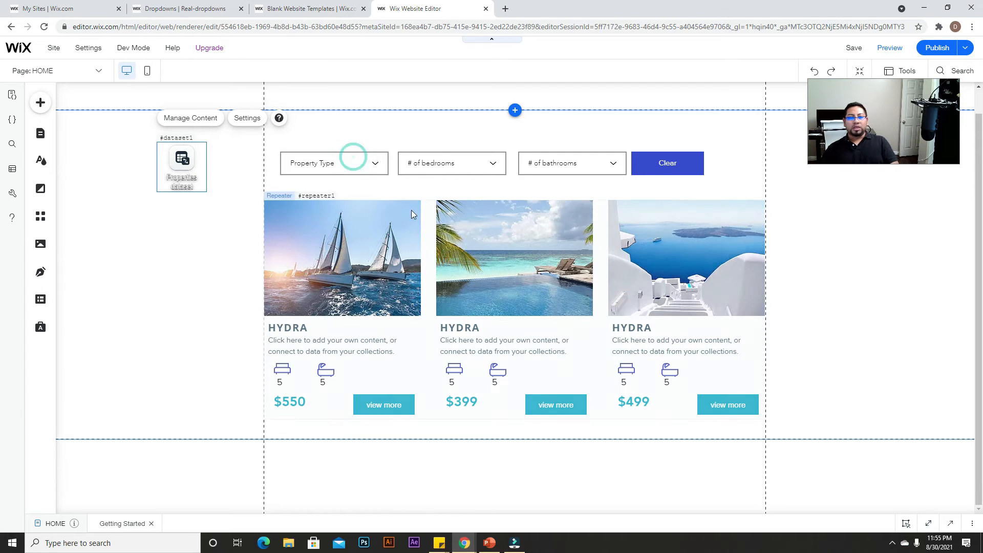
# Add a solid blue themed button to the page, centred below the listing repeater.
pyautogui.click(755, 420)
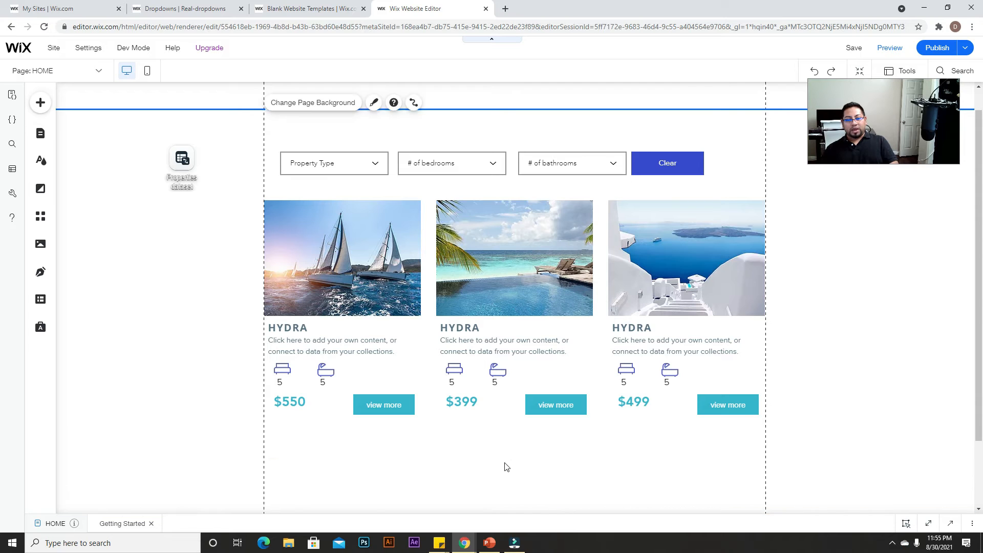
pyautogui.scroll(-2, 253, 305)
pyautogui.scroll(3, 64, 190)
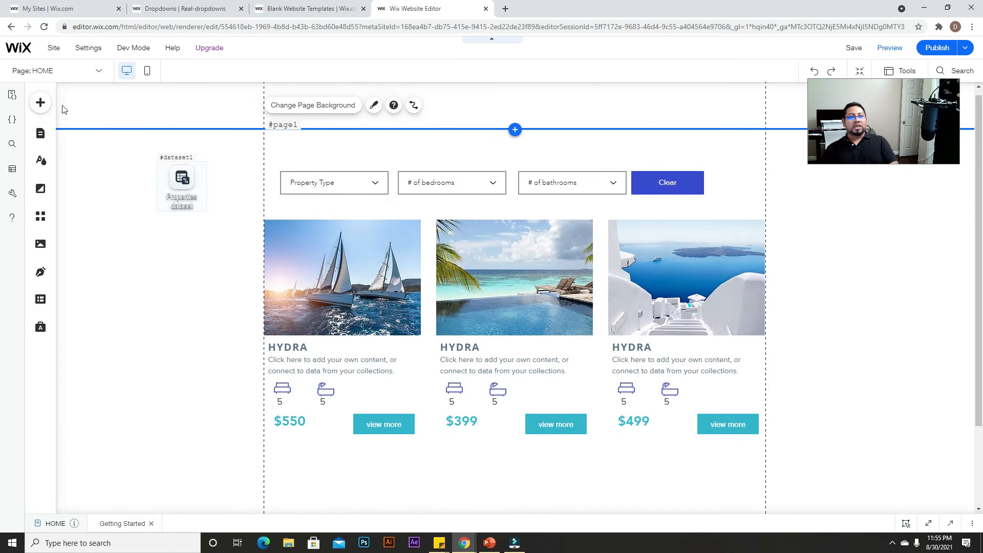
pyautogui.click(40, 102)
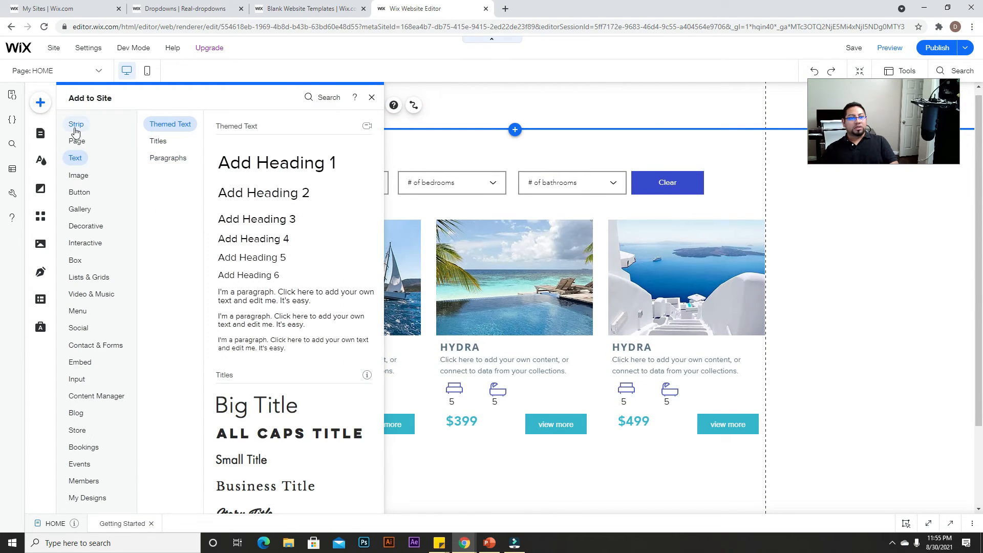
pyautogui.click(80, 192)
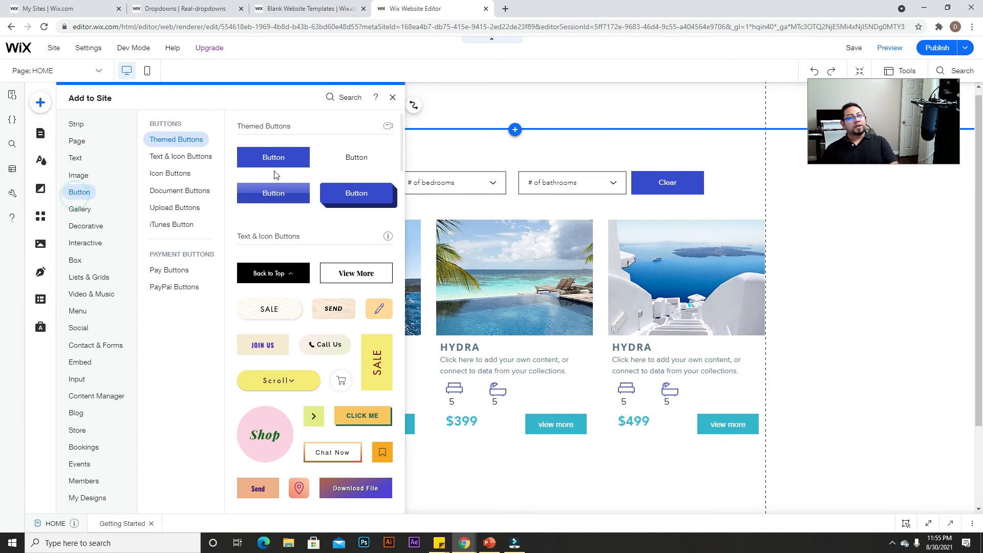
pyautogui.moveTo(274, 158); pyautogui.dragTo(512, 497)
pyautogui.scroll(-2, 510, 392)
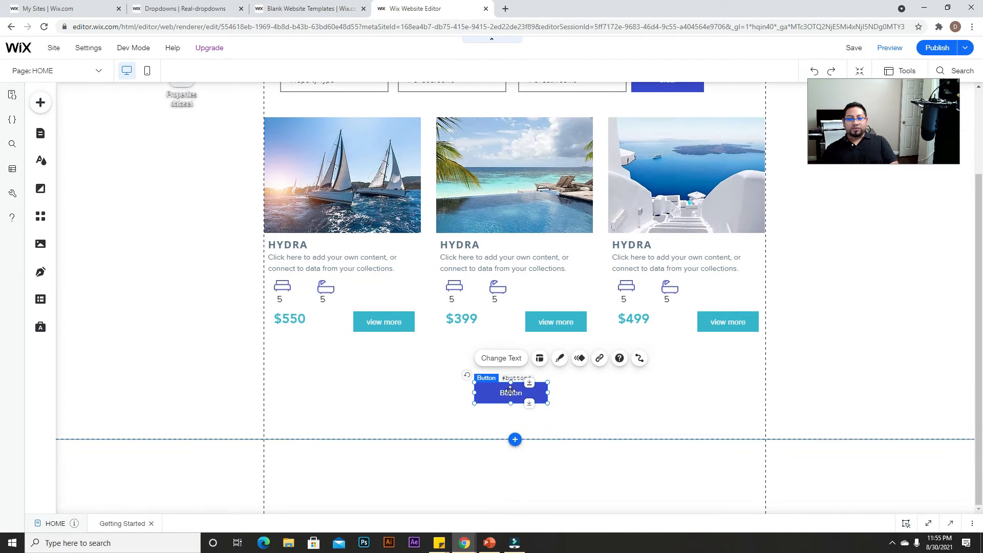
# Set the new button's text to "View mor Listings" and close its settings.
pyautogui.click(501, 358)
pyautogui.write('Load mo')
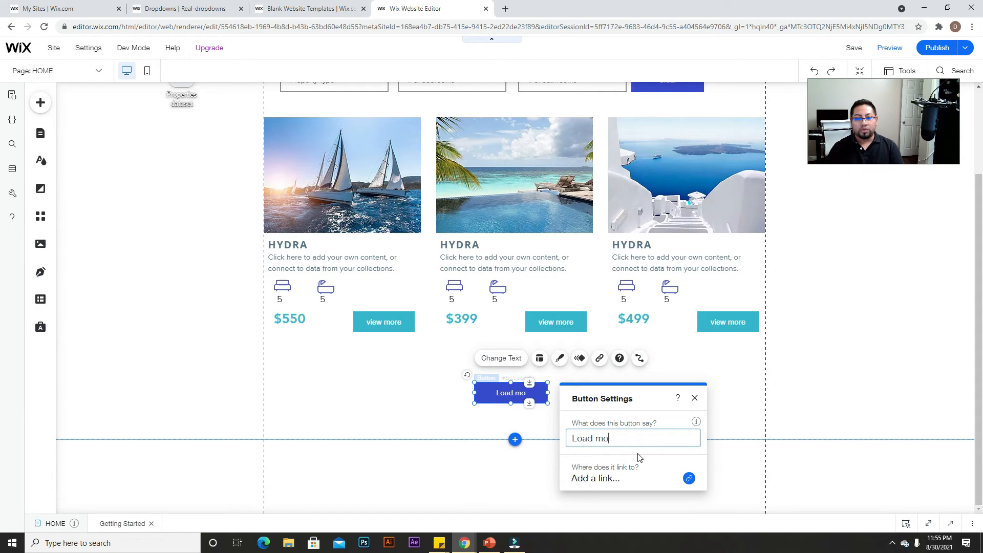
pyautogui.write('a')
pyautogui.press('BackSpace')
pyautogui.press('BackSpace')
pyautogui.press('BackSpace')
pyautogui.write('View mor Listings')
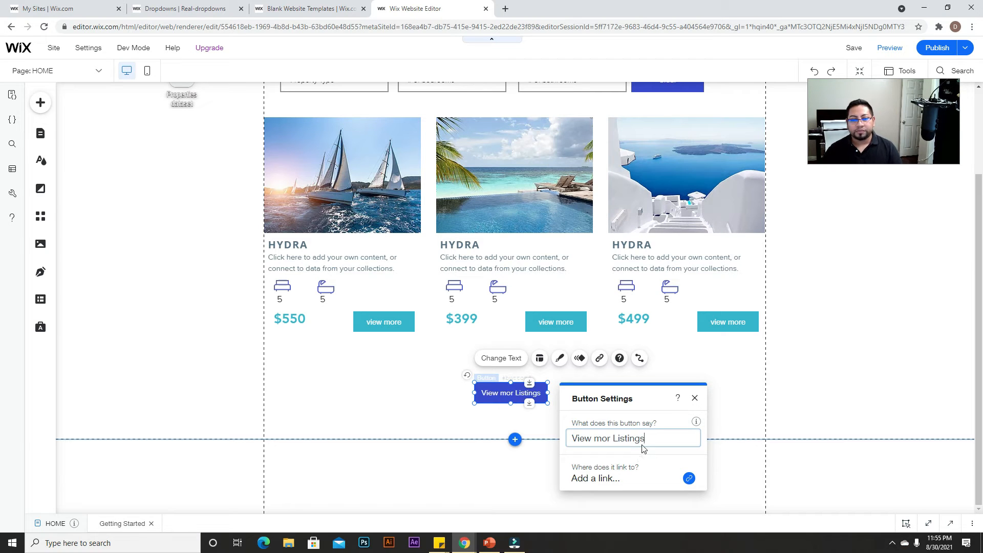
pyautogui.click(694, 399)
pyautogui.click(614, 397)
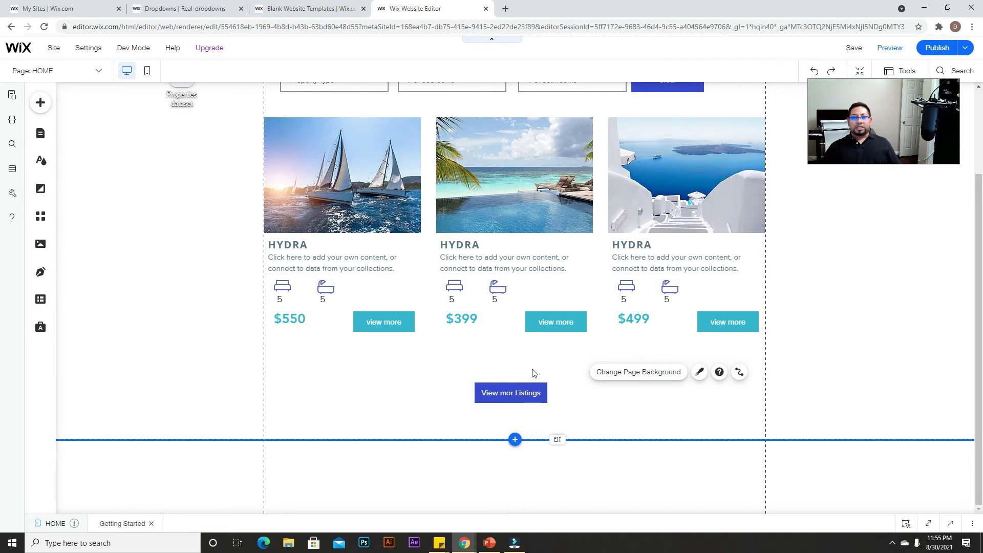
# Open the settings of the Properties dataset.
pyautogui.scroll(2, 543, 218)
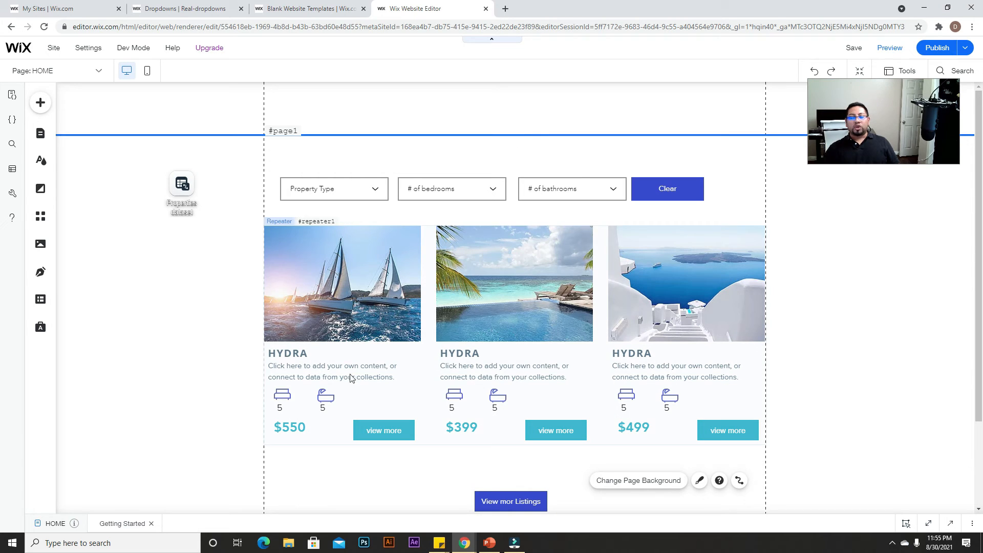
pyautogui.click(183, 185)
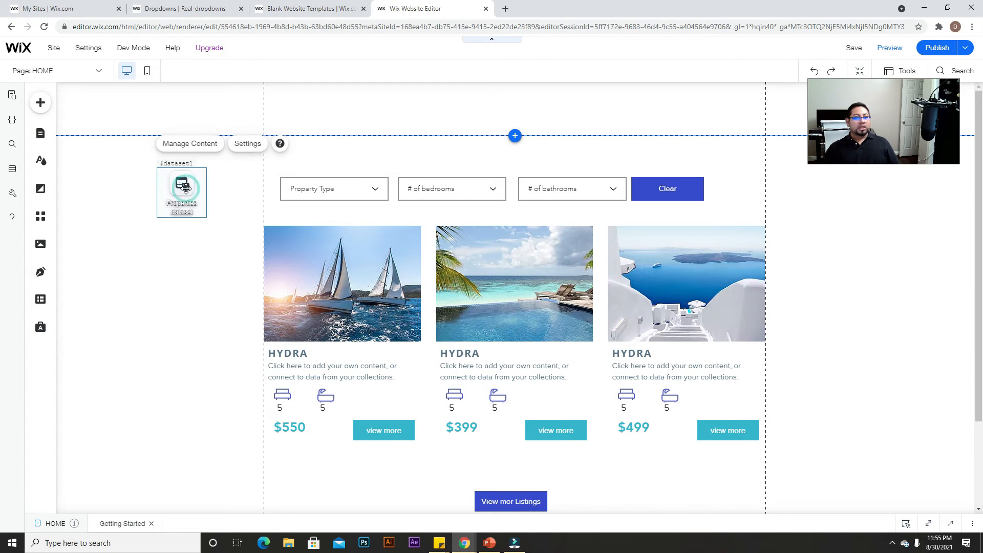
pyautogui.click(245, 146)
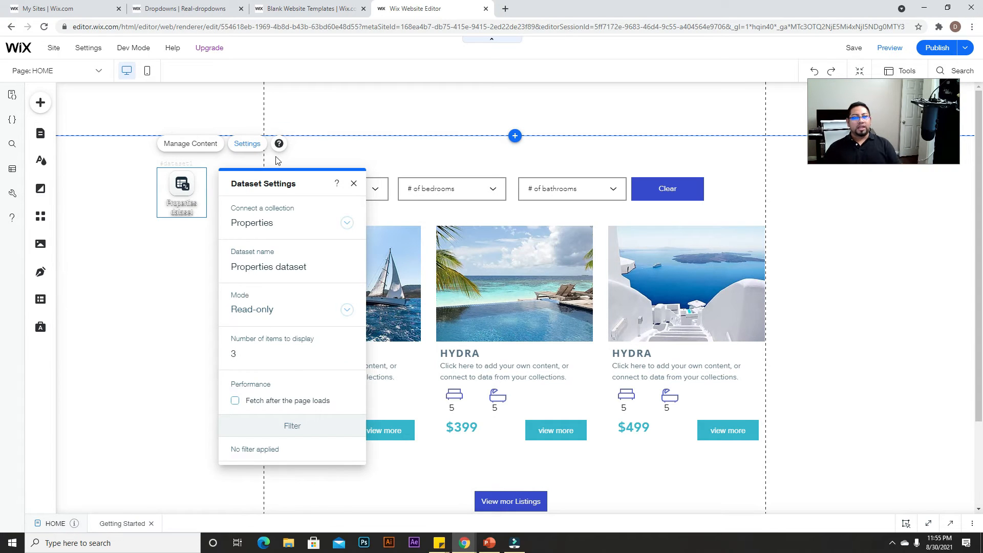
# Start a new filter on the Properties dataset for the Property Type field with the Contains condition.
pyautogui.moveTo(213, 172); pyautogui.dragTo(74, 108)
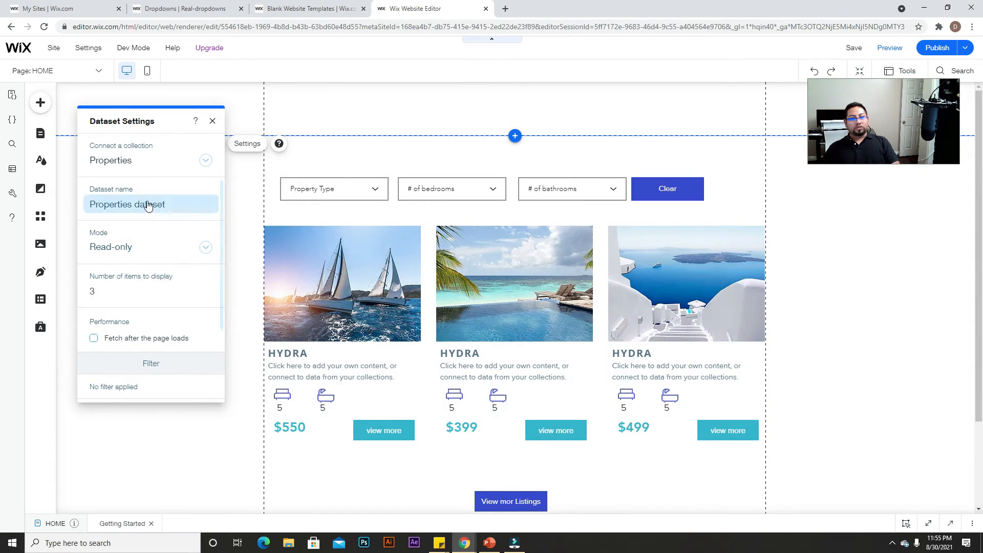
pyautogui.scroll(-2, 127, 331)
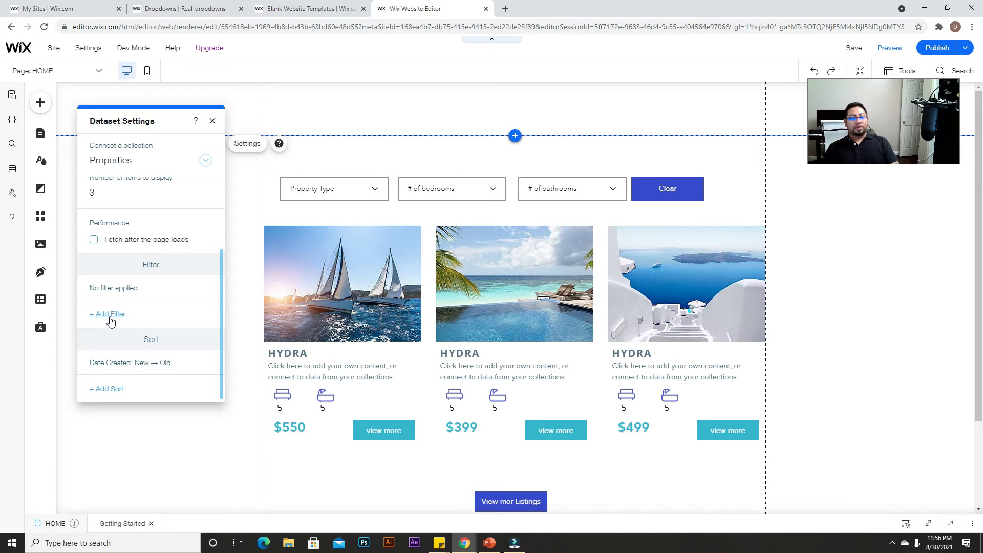
pyautogui.click(110, 315)
pyautogui.moveTo(204, 169); pyautogui.dragTo(157, 141)
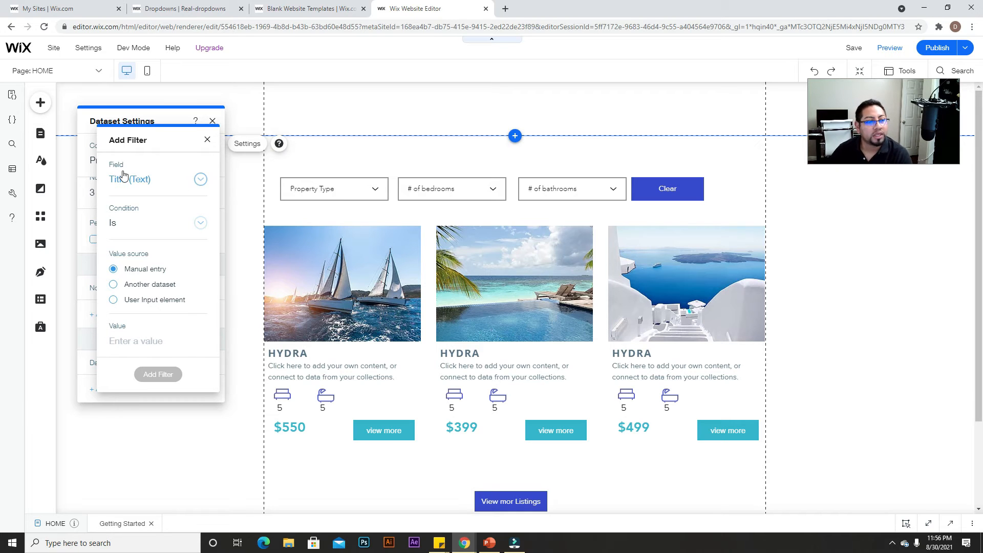
pyautogui.click(185, 180)
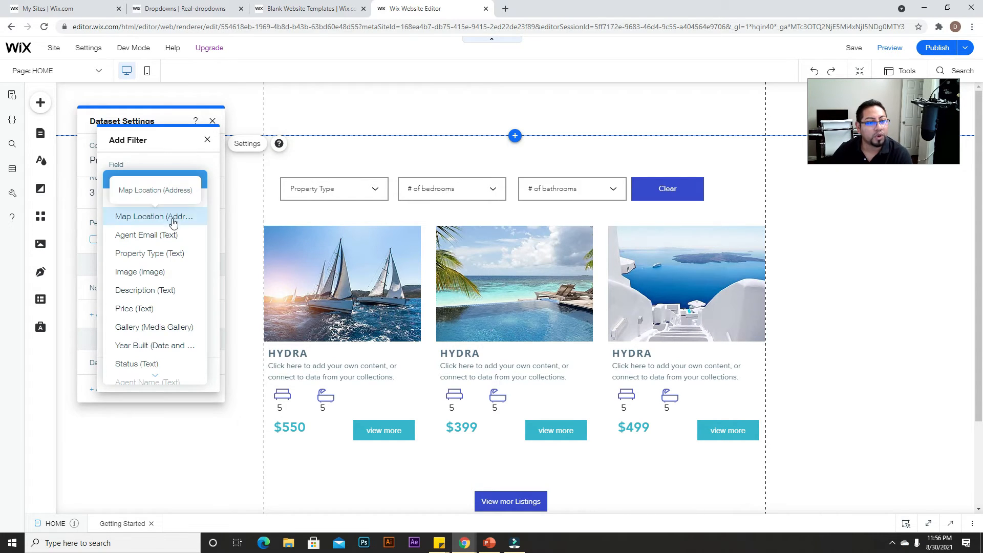
pyautogui.click(162, 255)
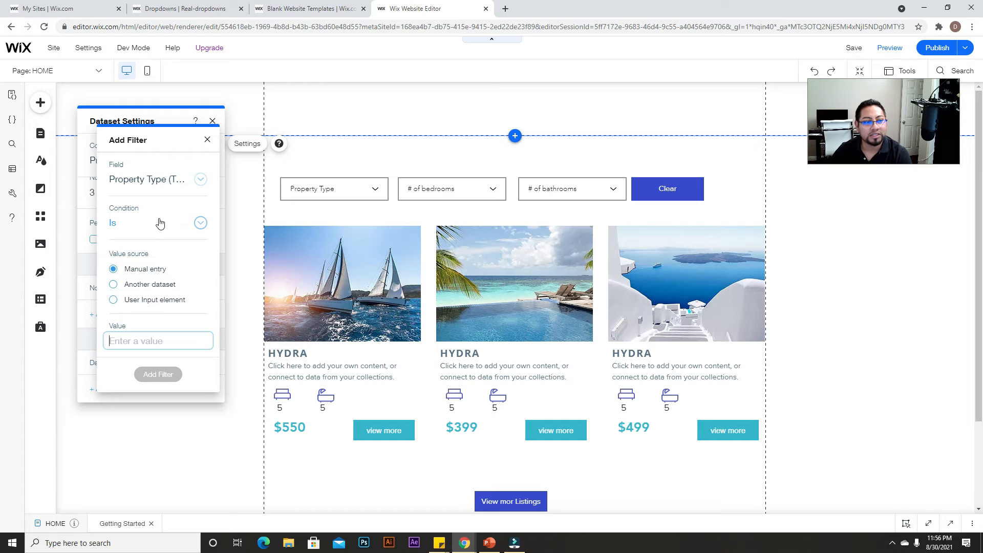
pyautogui.click(188, 225)
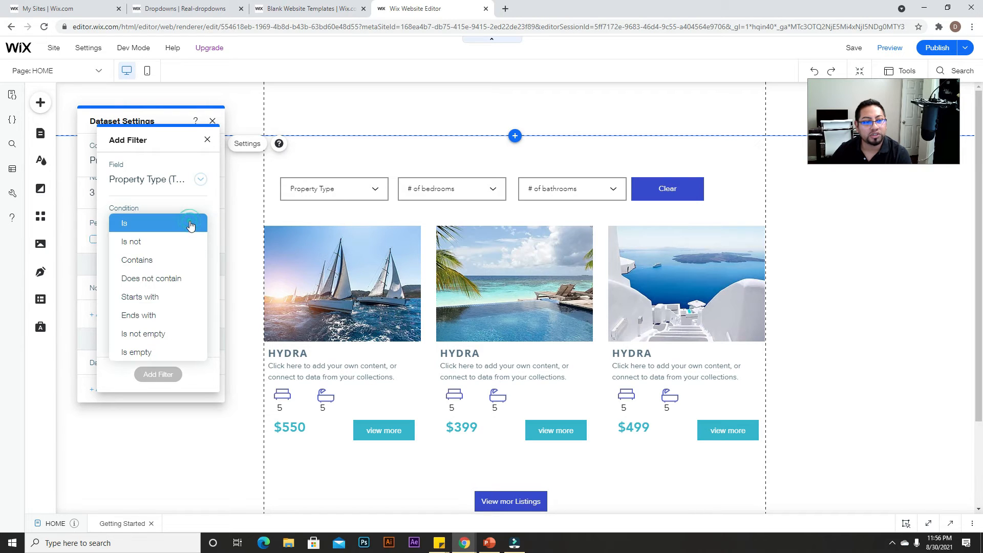
pyautogui.click(151, 261)
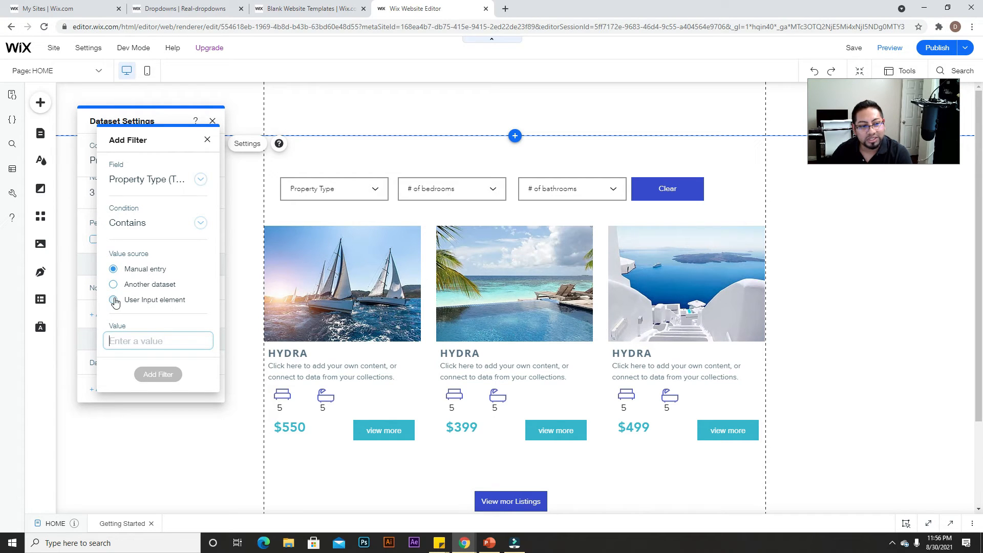
# Take the filter value from the Property Type dropdown as the user input element and add the filter to the dataset.
pyautogui.click(113, 301)
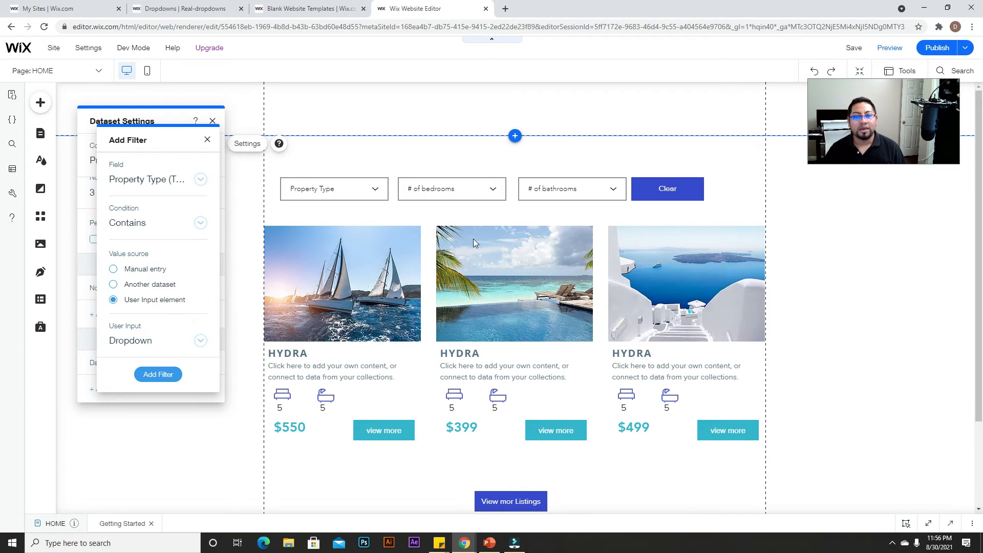
pyautogui.click(200, 341)
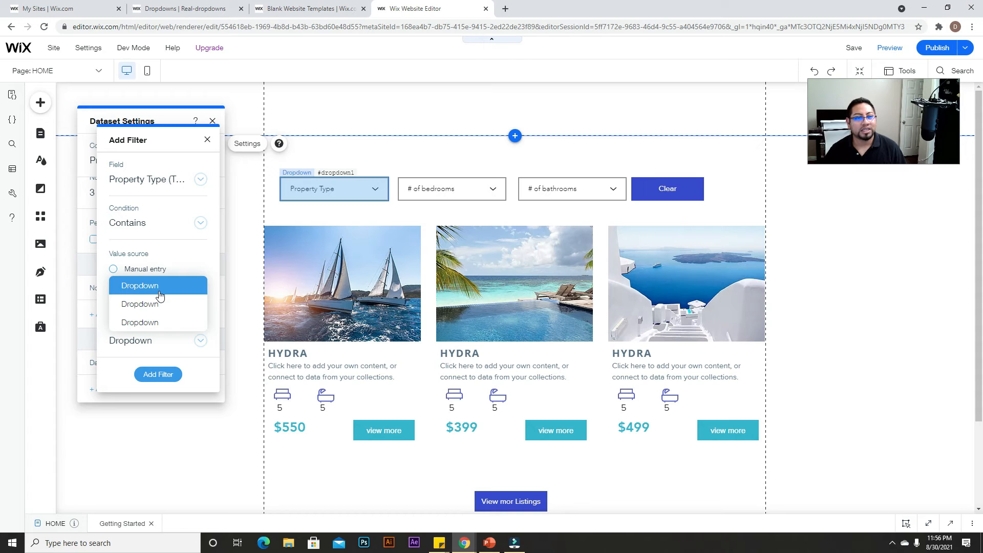
pyautogui.click(143, 291)
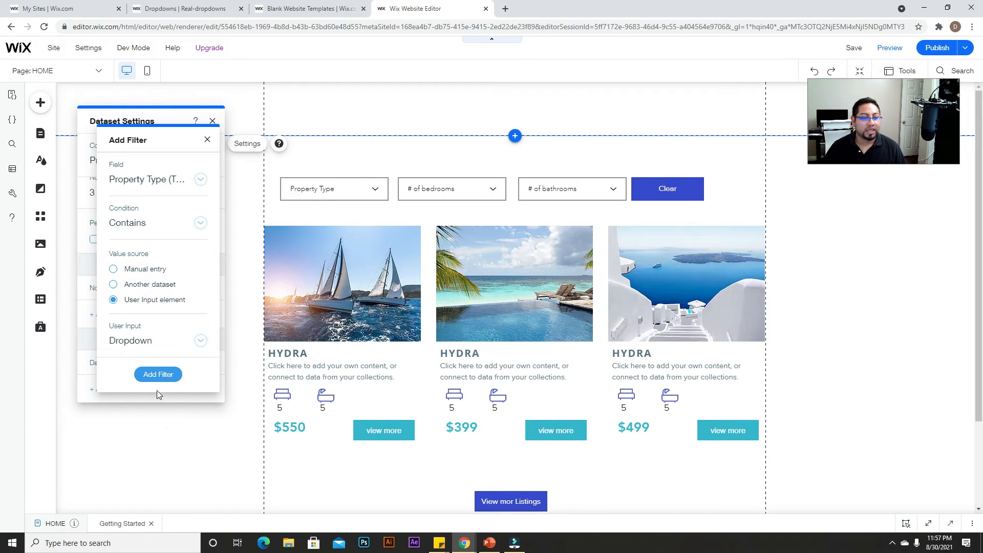
pyautogui.click(149, 375)
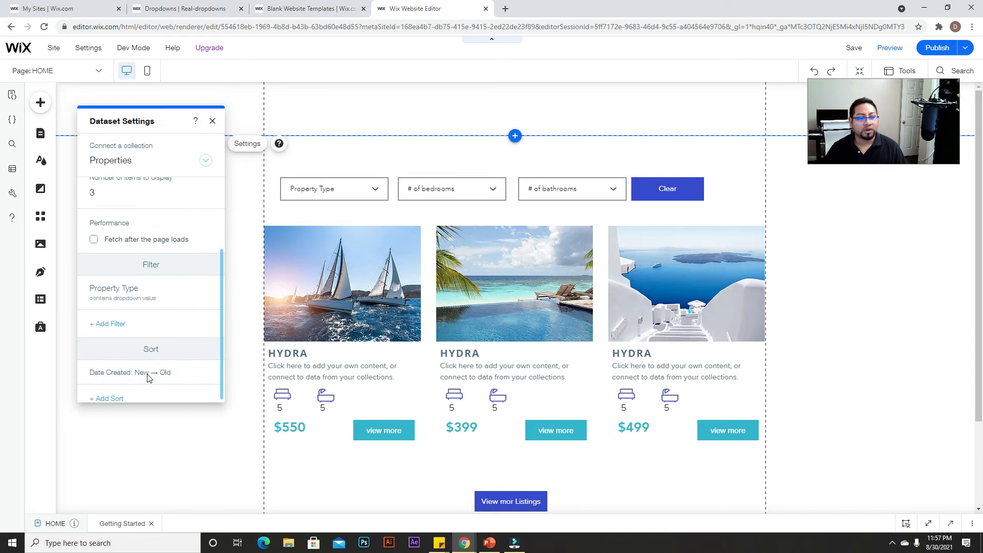
pyautogui.click(211, 120)
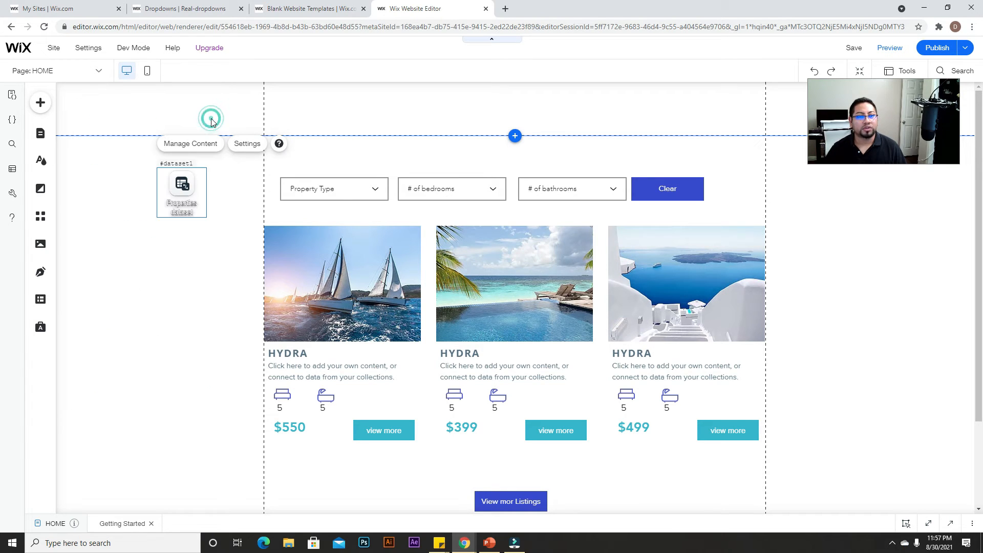
# Preview the site and test the Property Type filter with the house and Condos options.
pyautogui.click(891, 48)
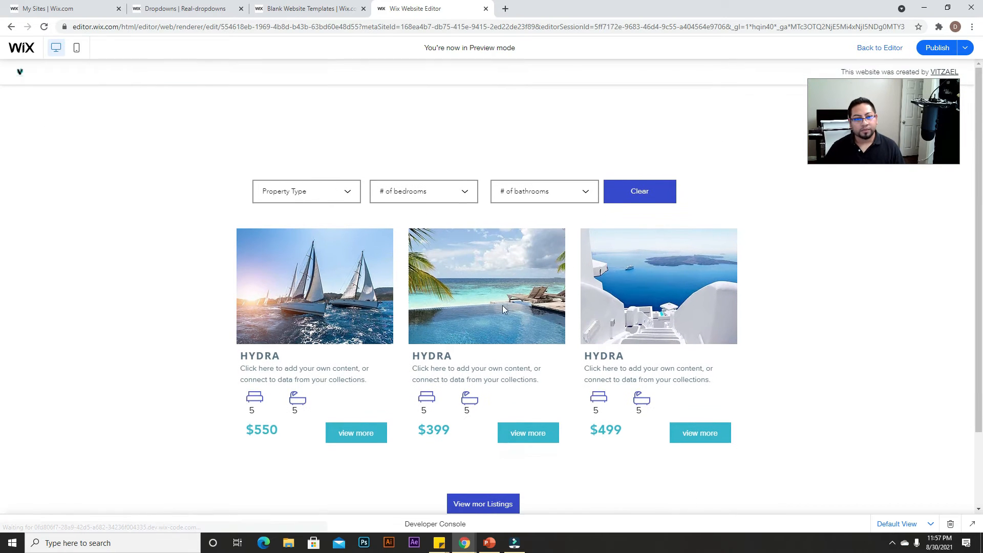
pyautogui.click(315, 192)
pyautogui.click(305, 210)
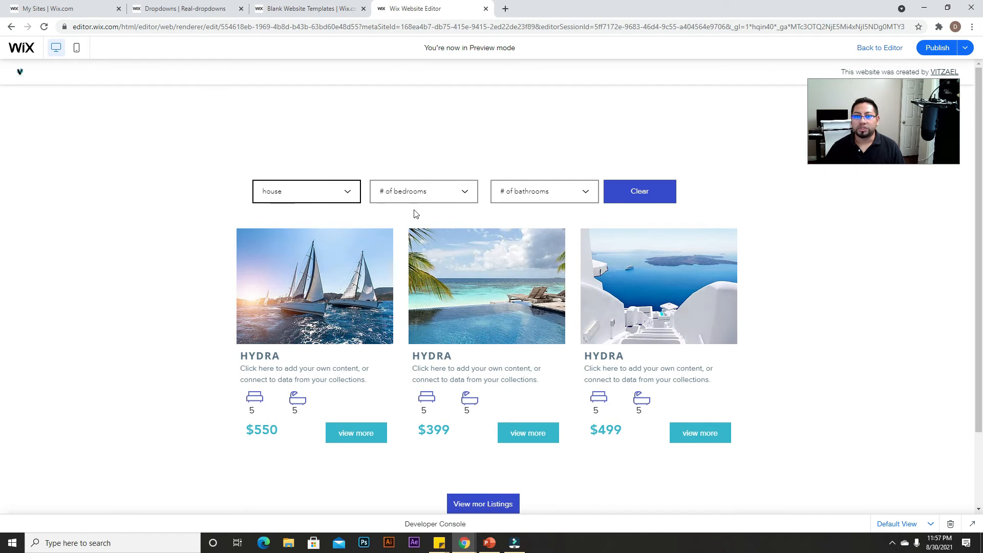
pyautogui.click(314, 191)
pyautogui.click(309, 215)
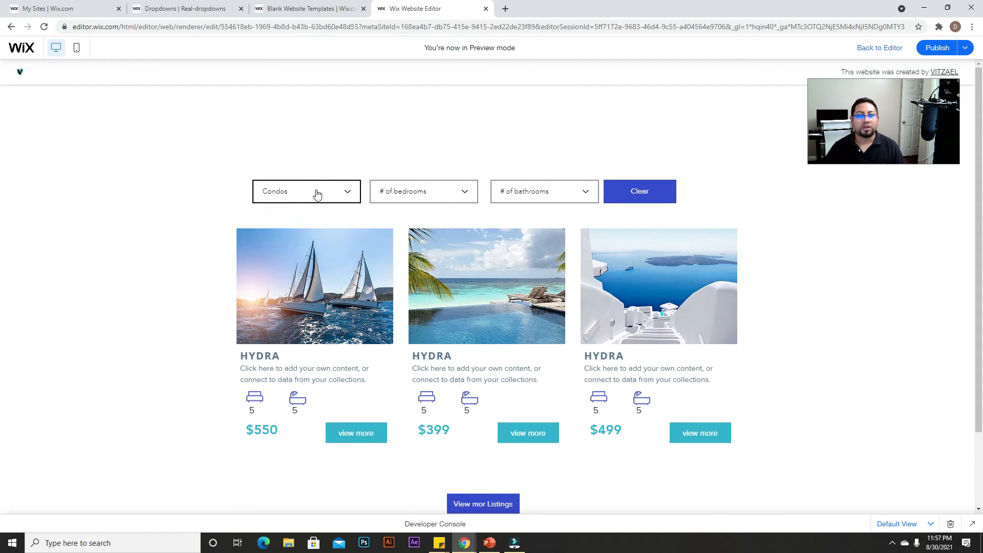
pyautogui.click(316, 193)
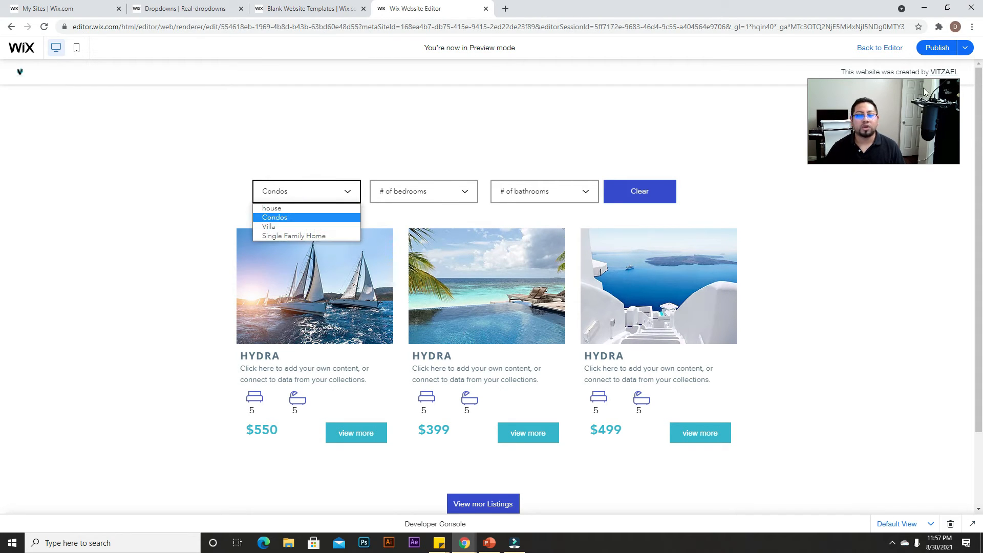
# Publish the site and test several Property Type options on the live page.
pyautogui.click(941, 47)
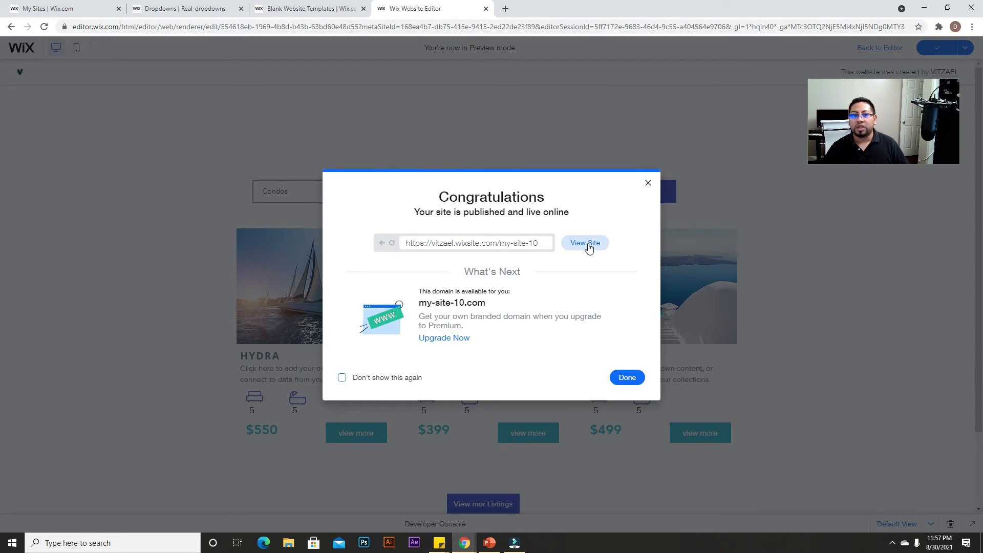
pyautogui.click(588, 244)
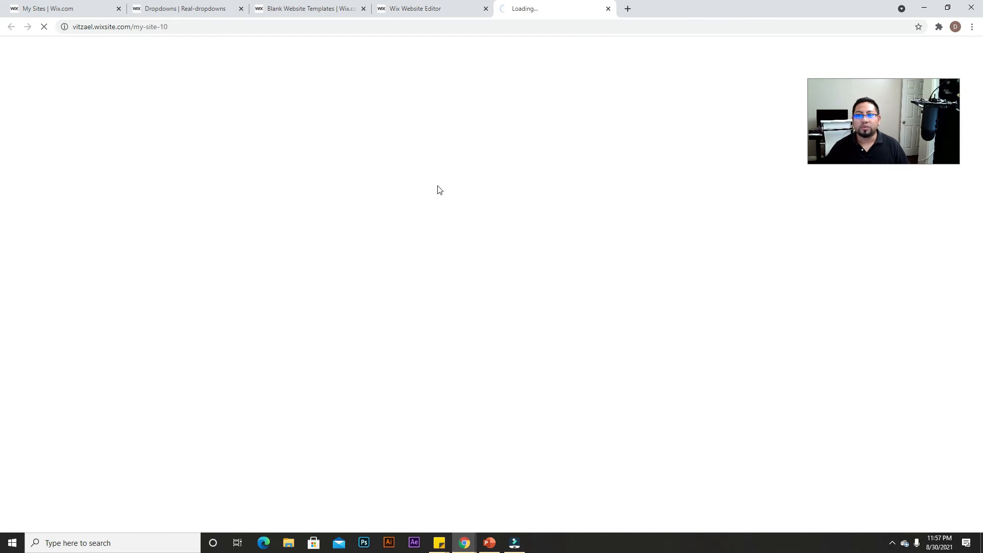
pyautogui.click(340, 171)
pyautogui.click(325, 189)
pyautogui.click(325, 167)
pyautogui.click(323, 185)
pyautogui.click(323, 174)
pyautogui.click(324, 186)
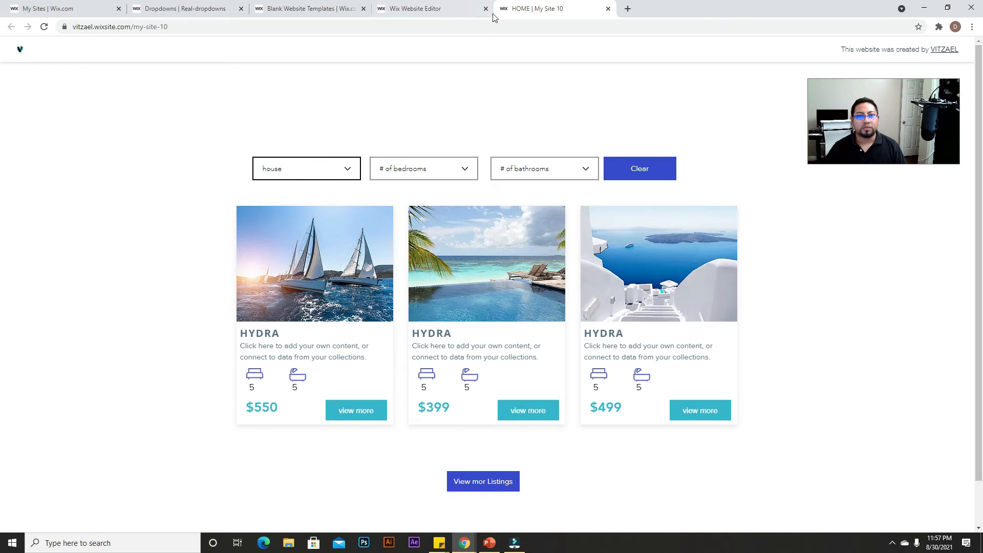
pyautogui.click(338, 166)
pyautogui.click(321, 195)
# Return from the live page to the editor, leave the preview and review the Property Type dropdown's choices.
pyautogui.click(442, 12)
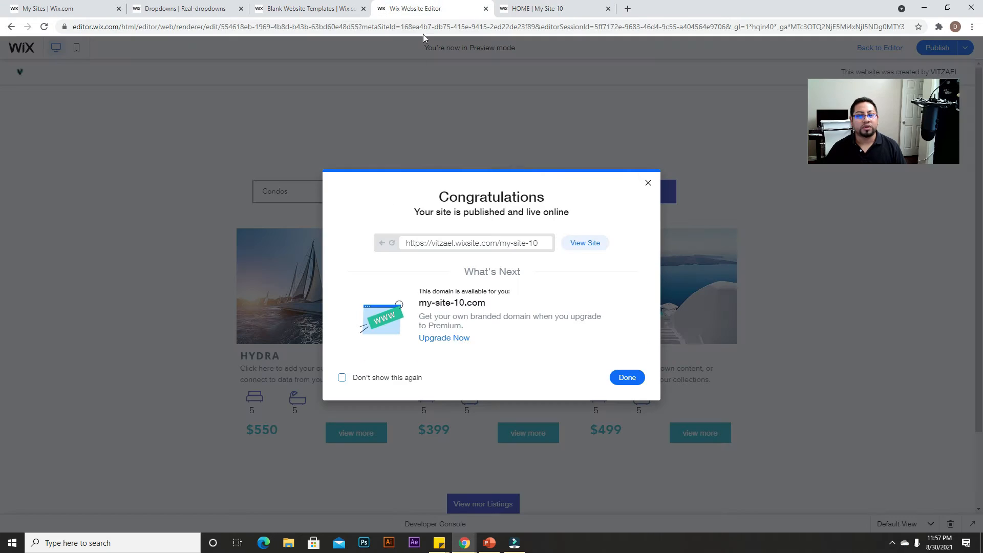
pyautogui.click(646, 184)
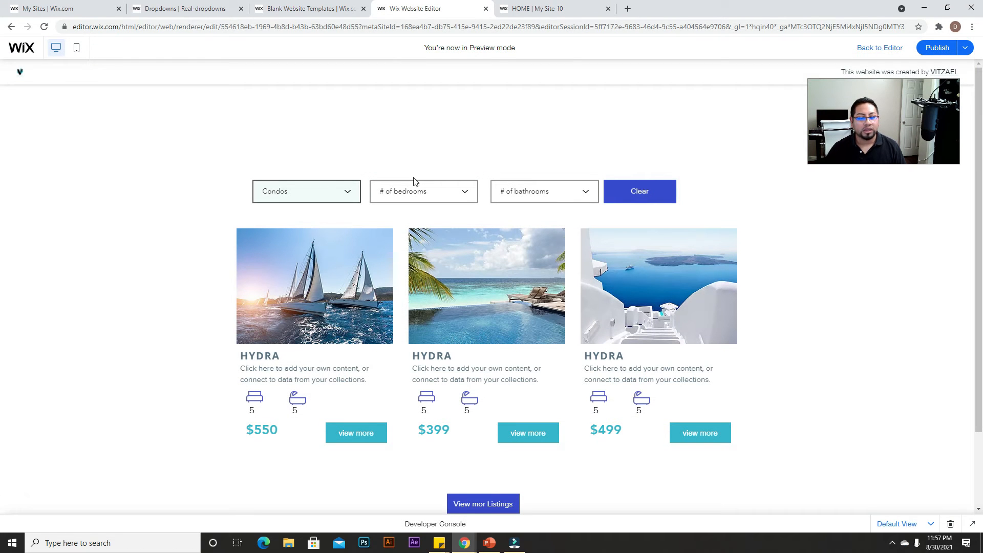
pyautogui.click(864, 47)
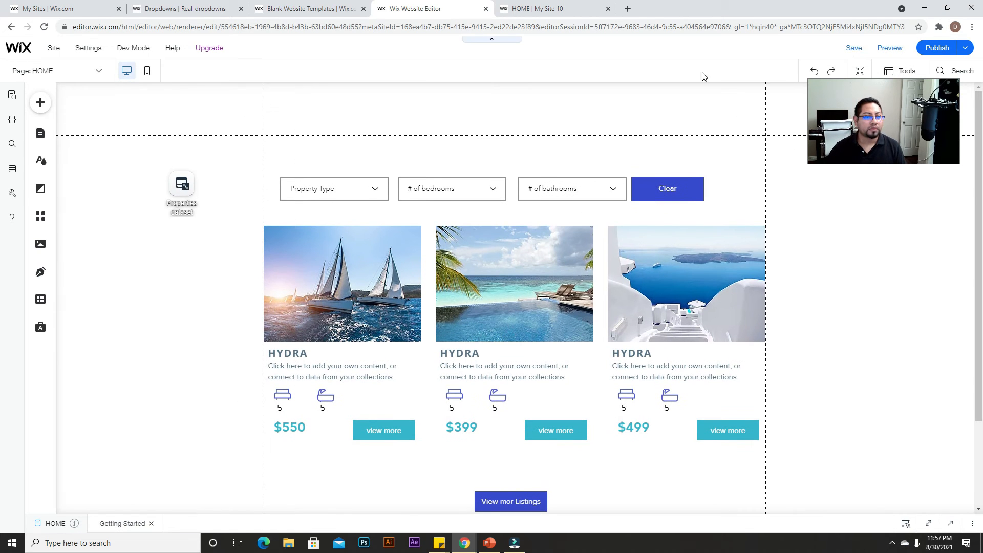
pyautogui.click(301, 189)
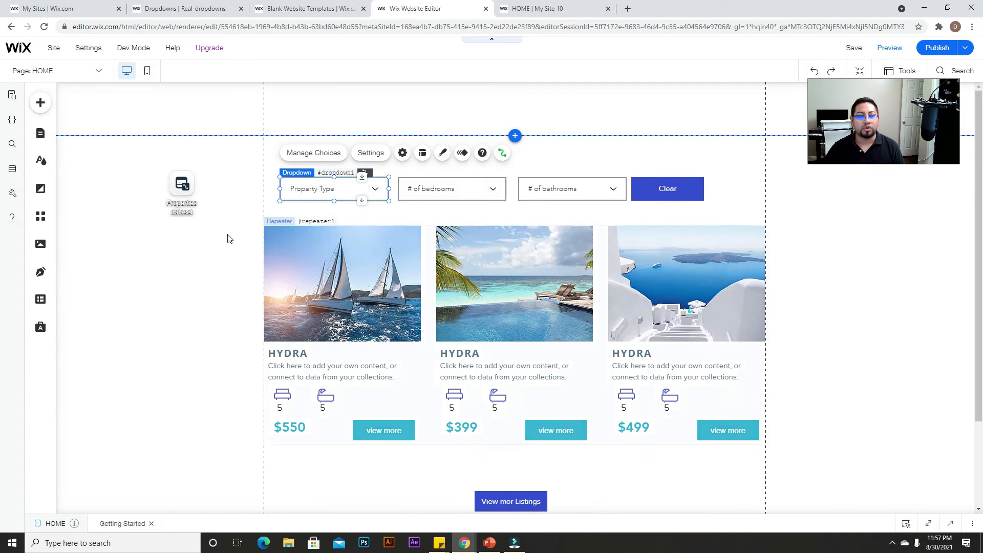
pyautogui.click(183, 190)
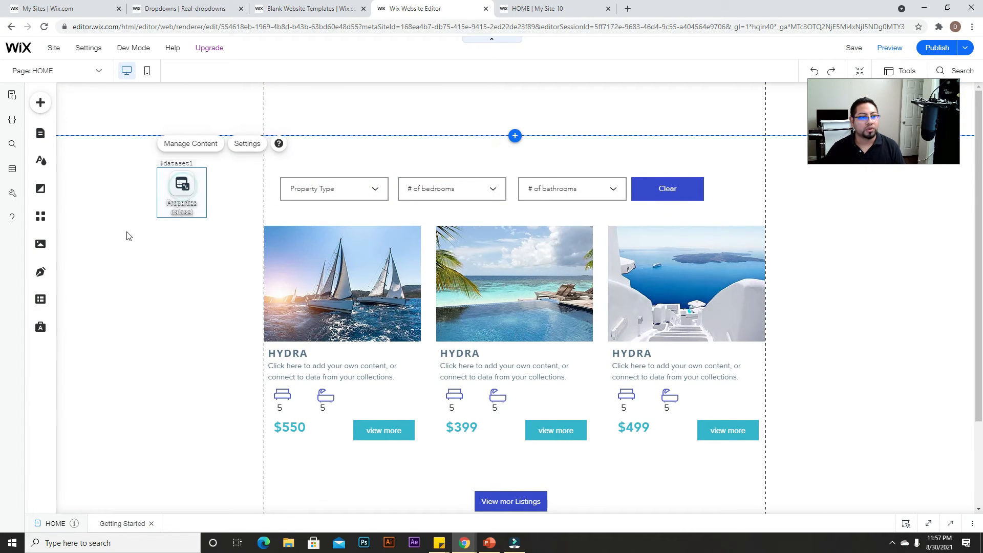
pyautogui.click(350, 189)
pyautogui.click(332, 153)
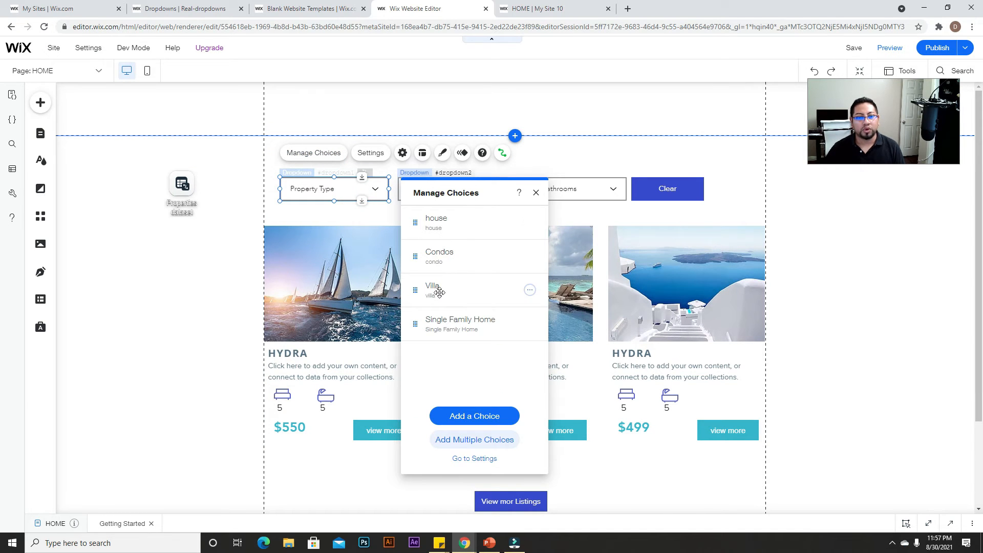
# Check the Property Type values in the Properties collection and copy the Condo entry of the Cozy Minimalist Apartment item.
pyautogui.click(41, 299)
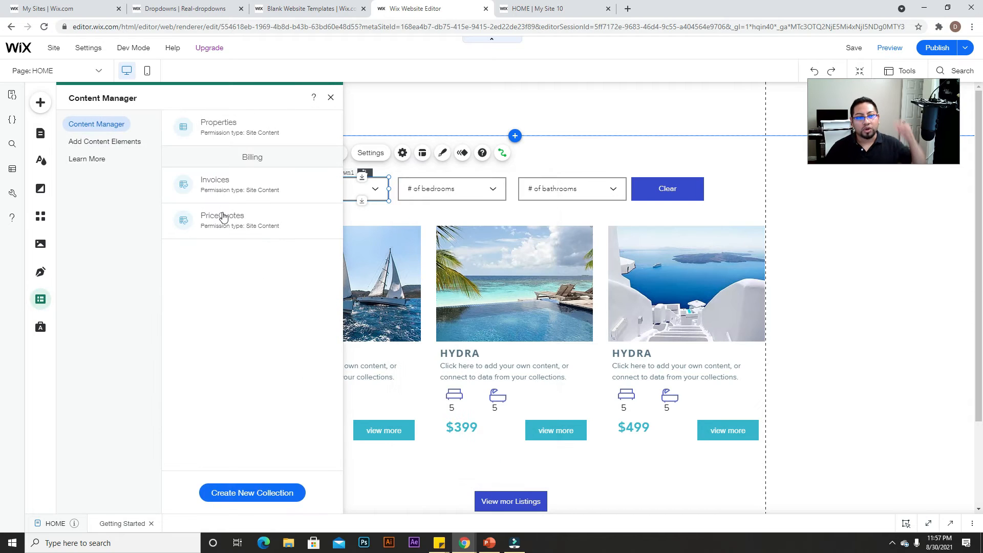
pyautogui.click(231, 134)
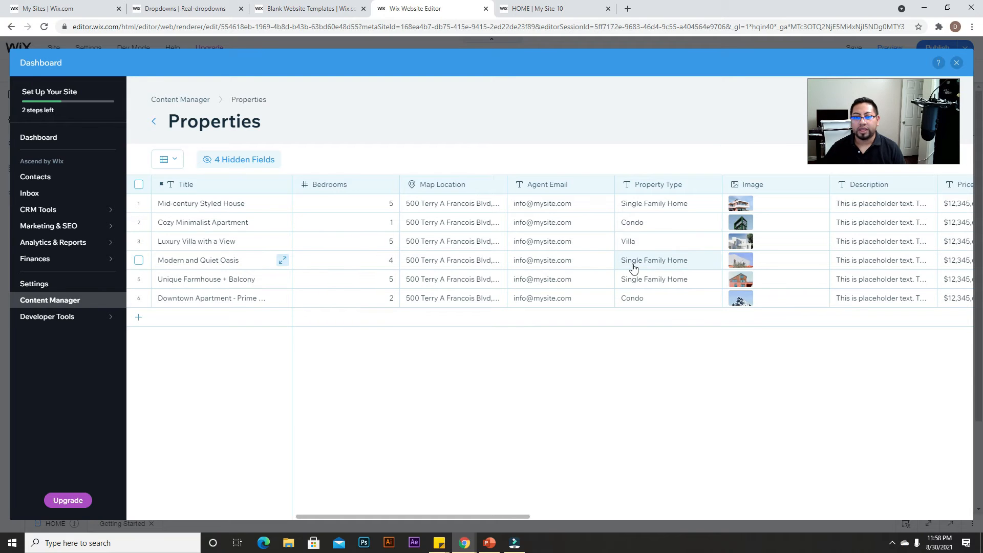
pyautogui.click(628, 222)
pyautogui.click(628, 222)
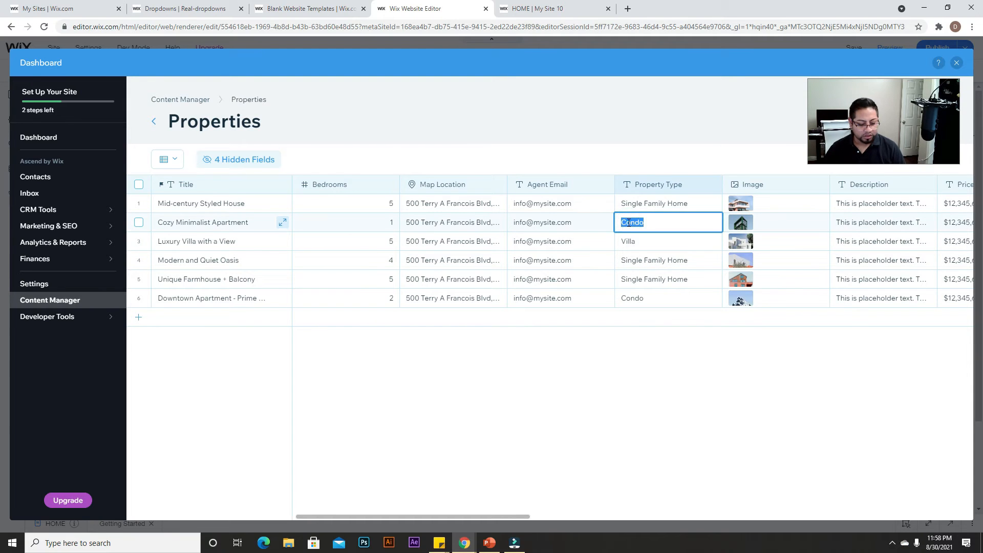
pyautogui.click(955, 63)
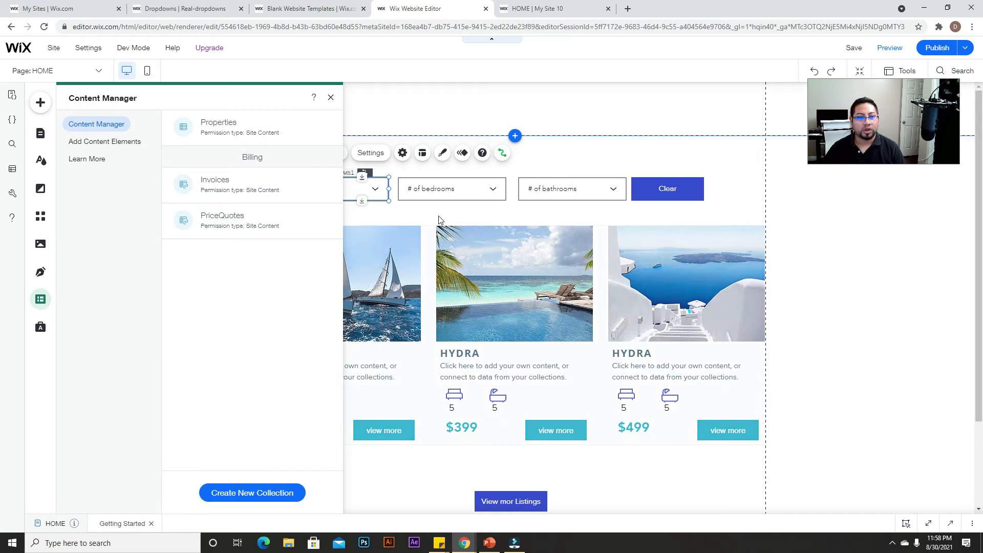
# Change the label of the Property Type dropdown's first choice to House.
pyautogui.click(377, 188)
pyautogui.click(321, 154)
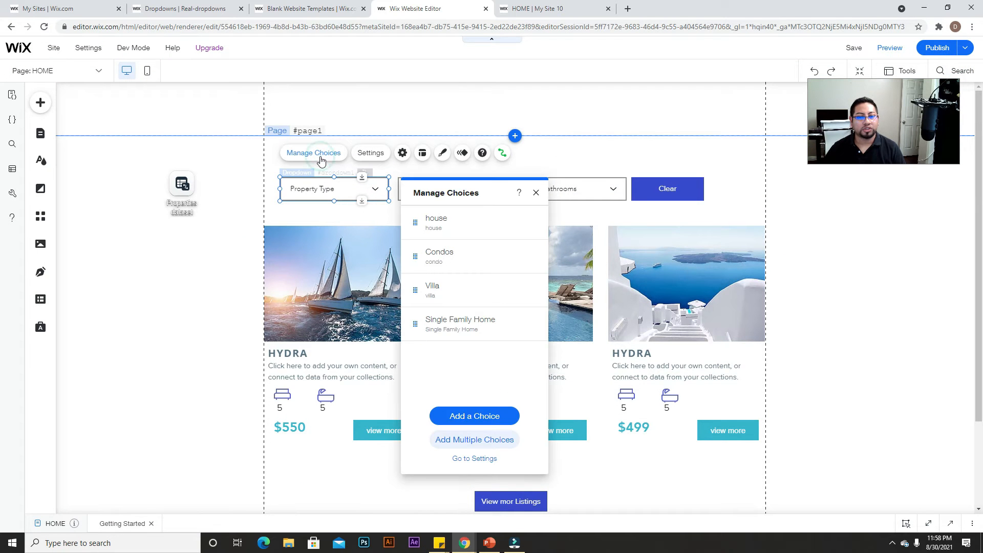
pyautogui.click(528, 224)
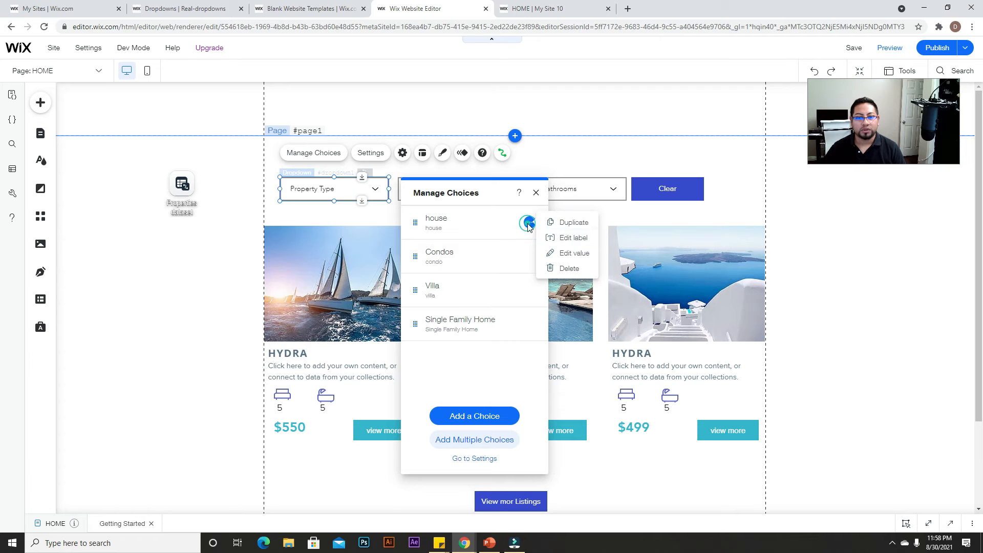
pyautogui.click(573, 238)
pyautogui.write('Condo')
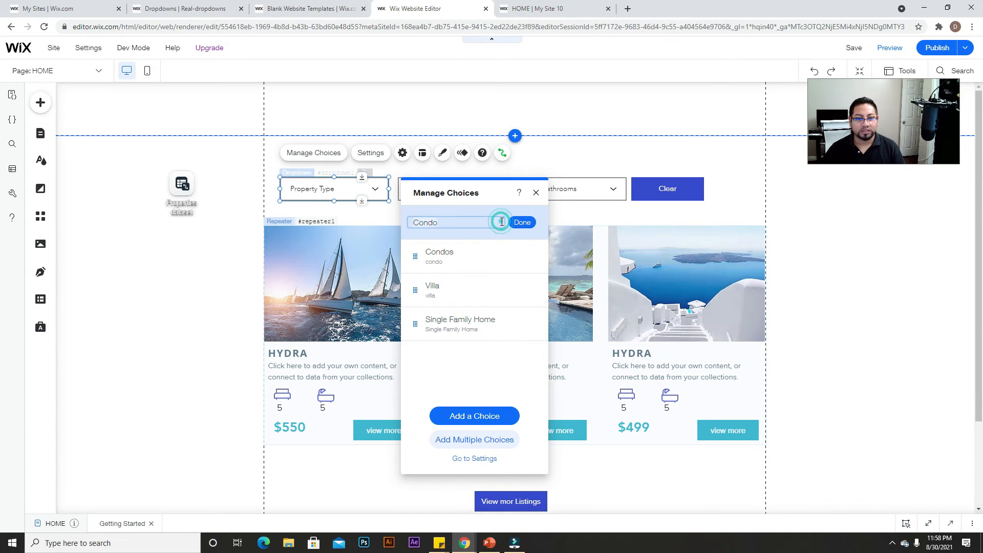
pyautogui.hotkey('ctrl', 'a')
pyautogui.write('Ho')
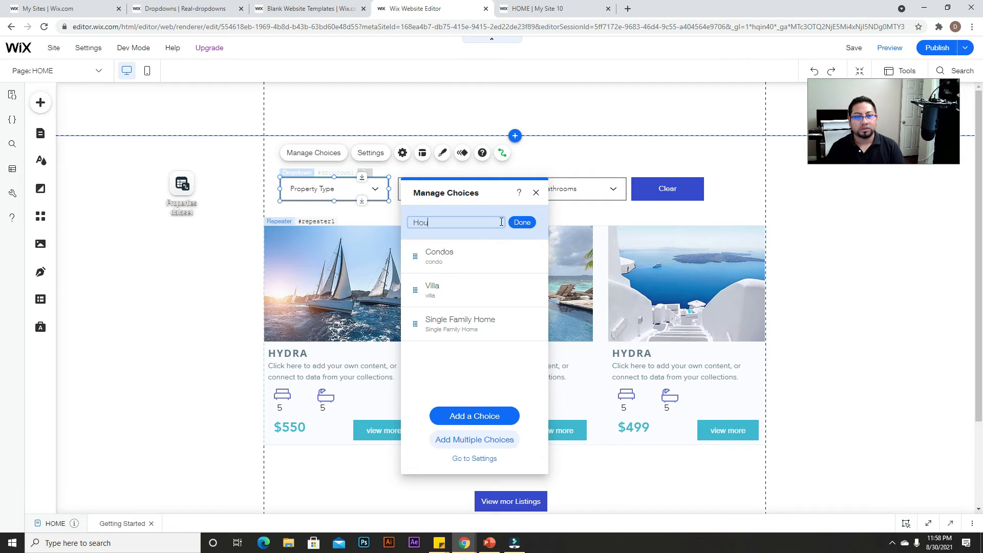
pyautogui.click(522, 222)
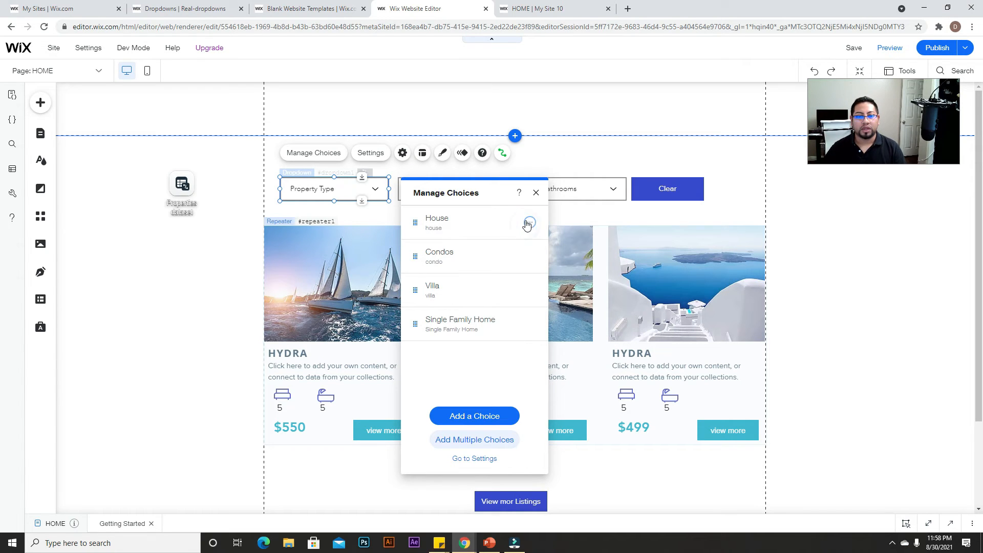
# Set the House choice's value to House and the Condos choice's value to Condo in the Property Type dropdown.
pyautogui.click(529, 222)
pyautogui.click(556, 256)
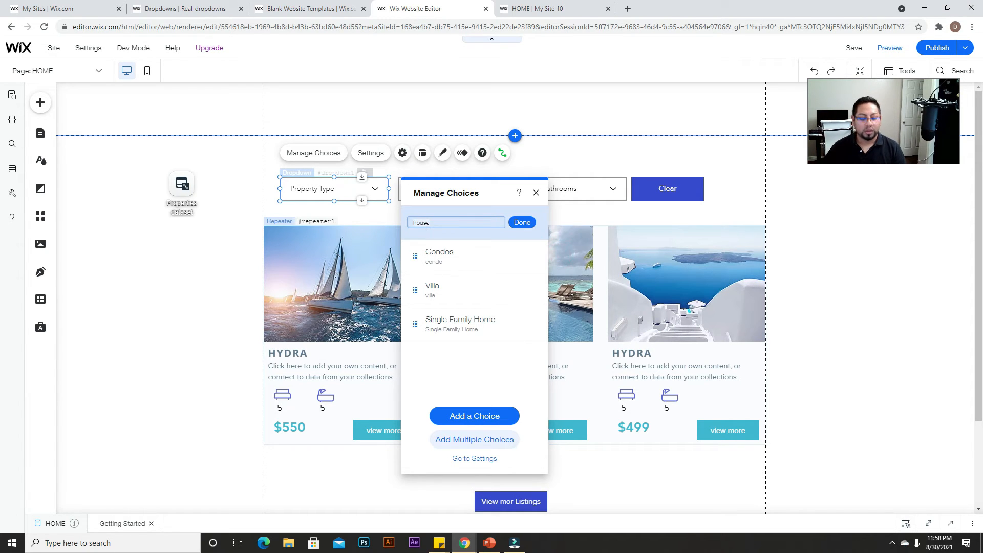
pyautogui.click(521, 223)
pyautogui.click(529, 257)
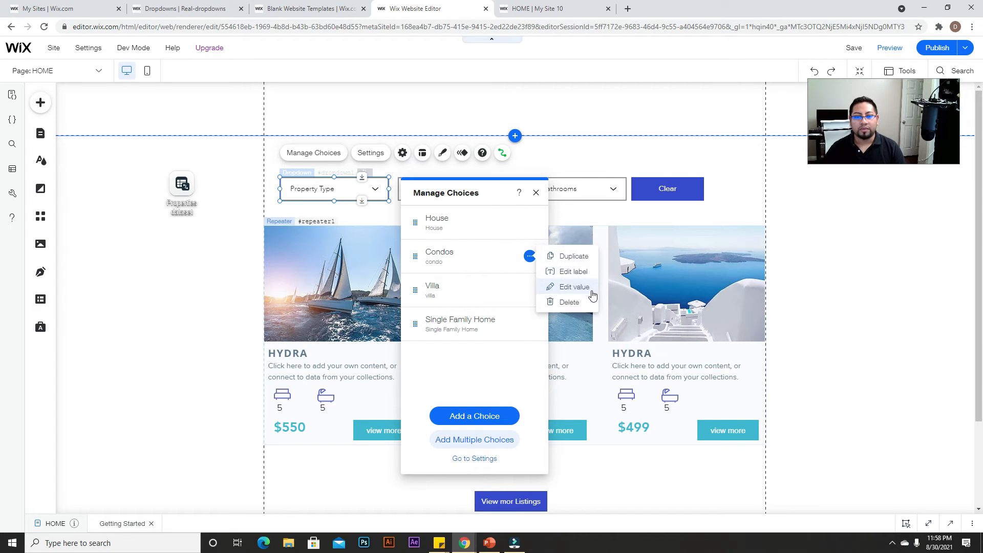
pyautogui.click(568, 287)
pyautogui.click(422, 257)
pyautogui.click(416, 258)
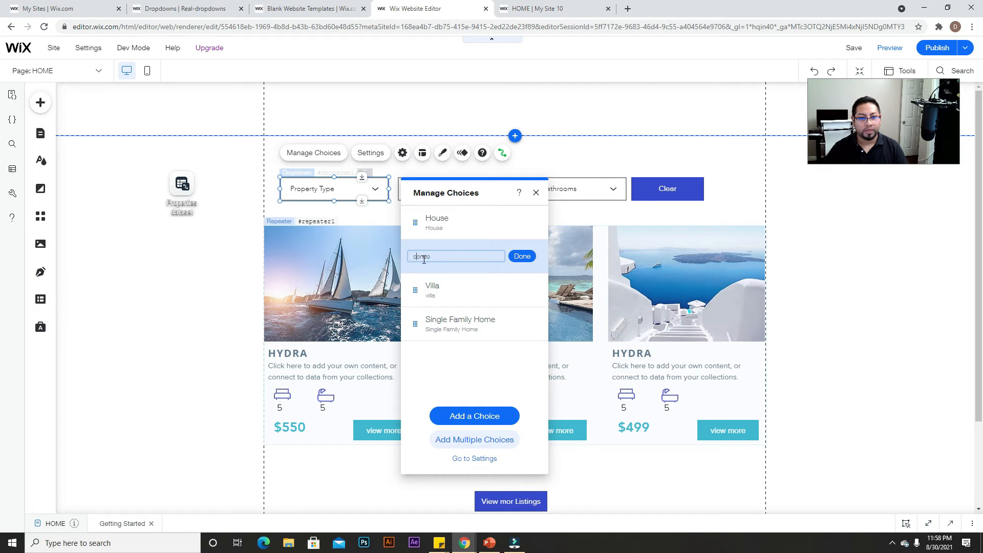
pyautogui.click(521, 256)
# Set the value of the dropdown's Villa choice to Villa, finish managing the choices and publish the site.
pyautogui.click(530, 290)
pyautogui.click(563, 320)
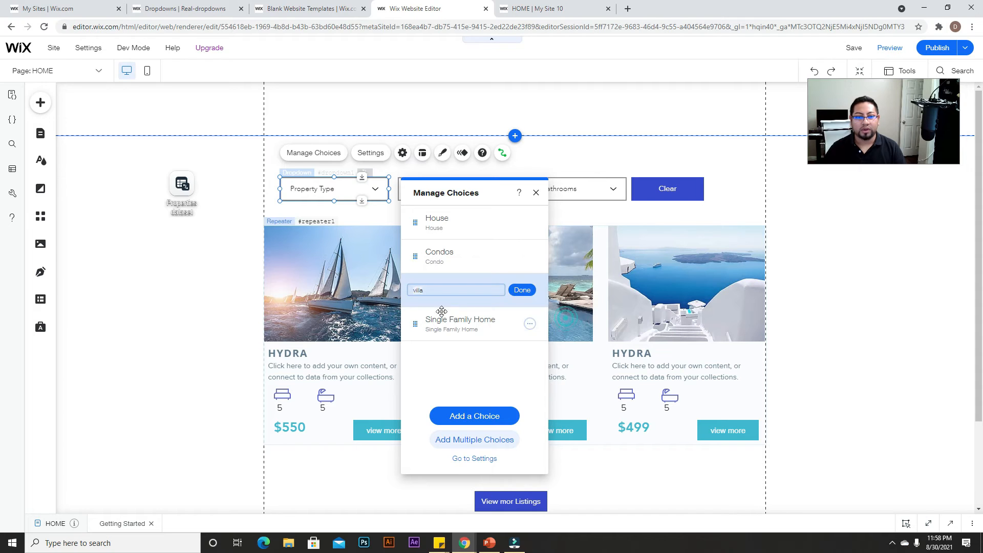
pyautogui.click(419, 291)
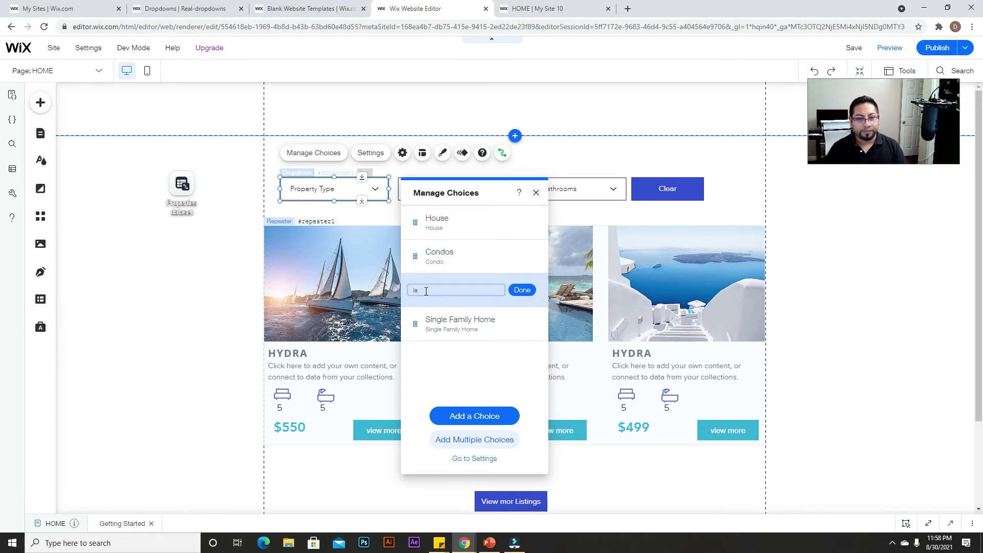
pyautogui.click(441, 288)
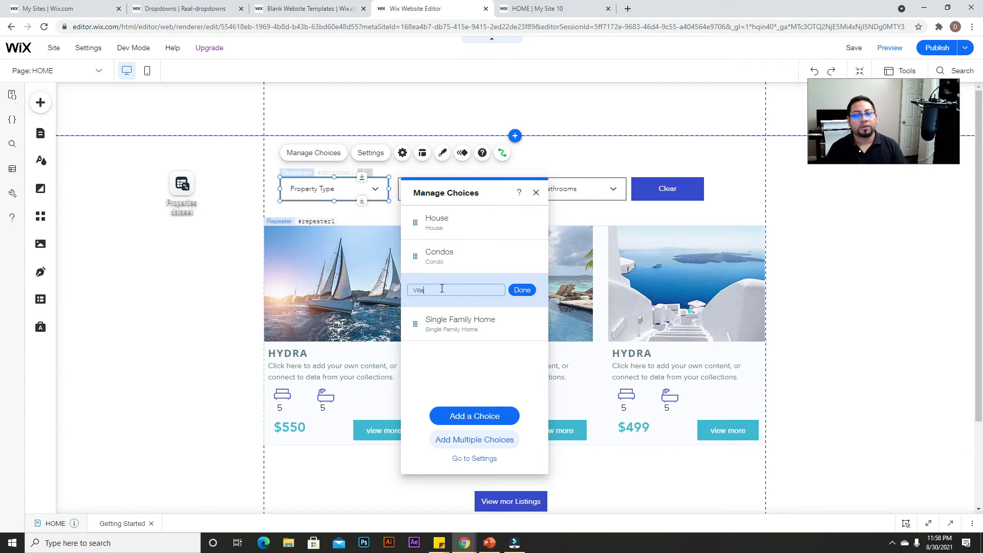
pyautogui.click(514, 290)
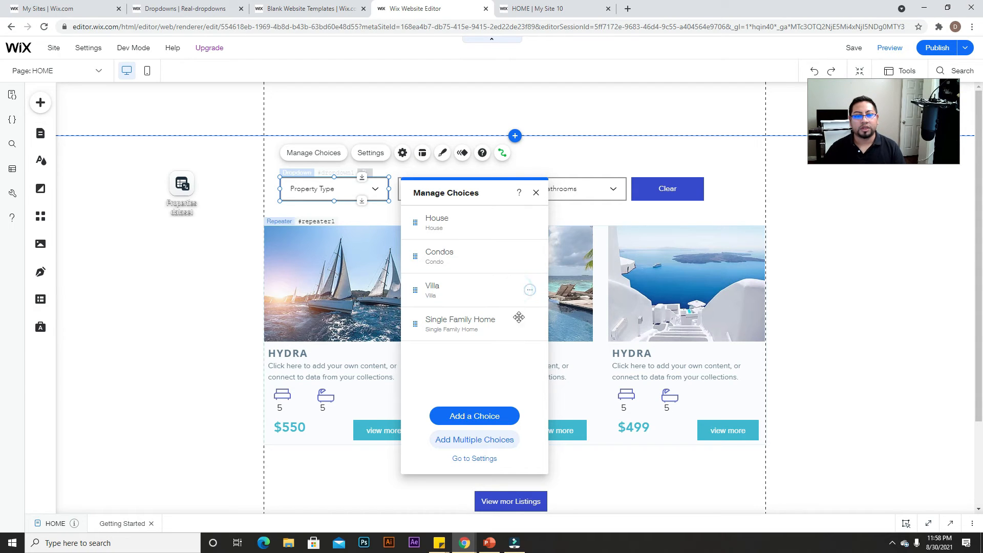
pyautogui.click(536, 192)
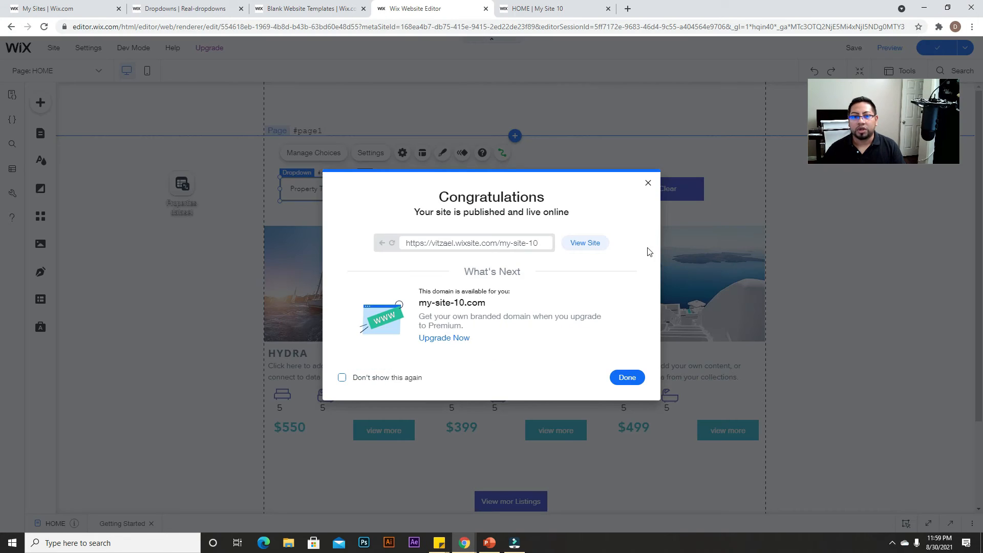
# Test the Condos and Villa options of the Property Type filter on the live page, then return to the editor.
pyautogui.click(576, 243)
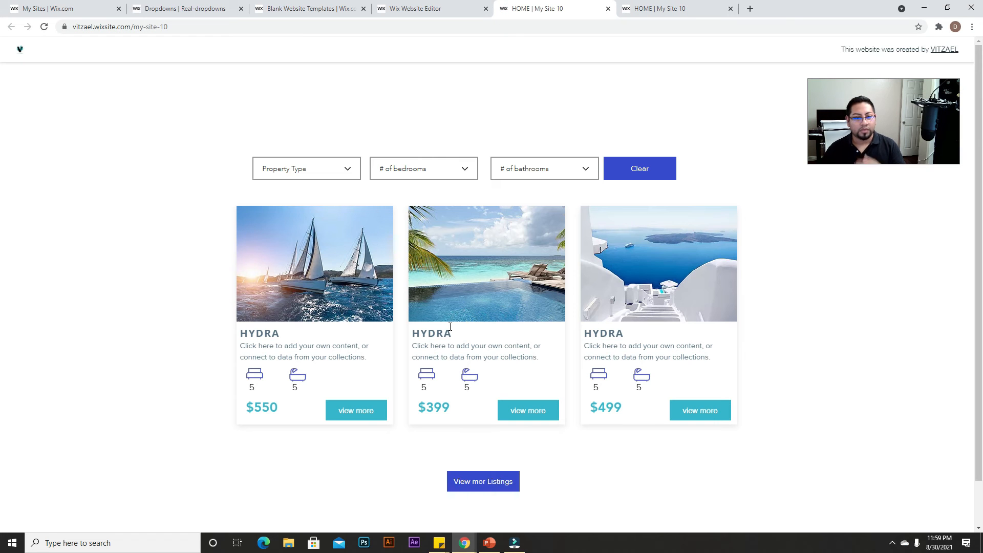
pyautogui.click(340, 171)
pyautogui.click(312, 192)
pyautogui.click(326, 167)
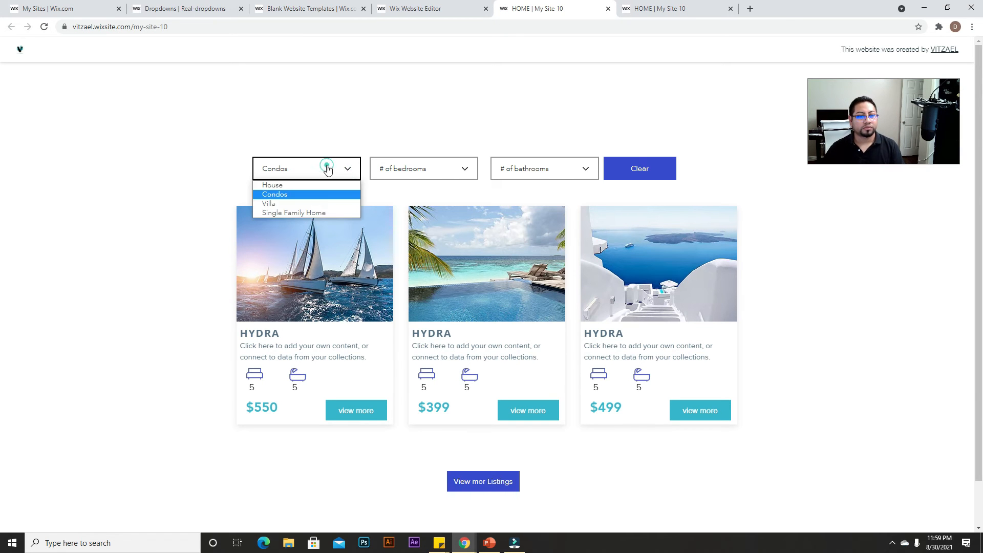
pyautogui.click(318, 201)
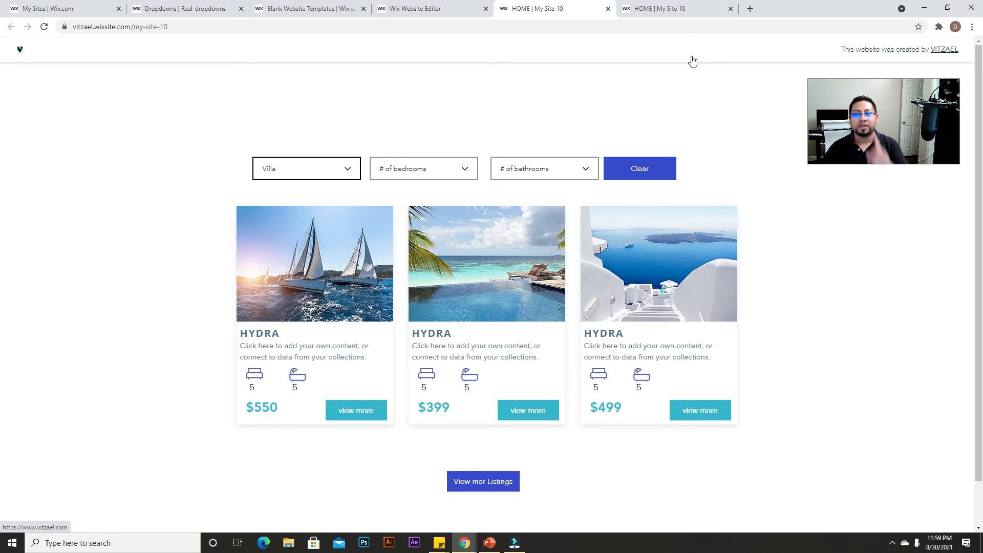
pyautogui.click(607, 9)
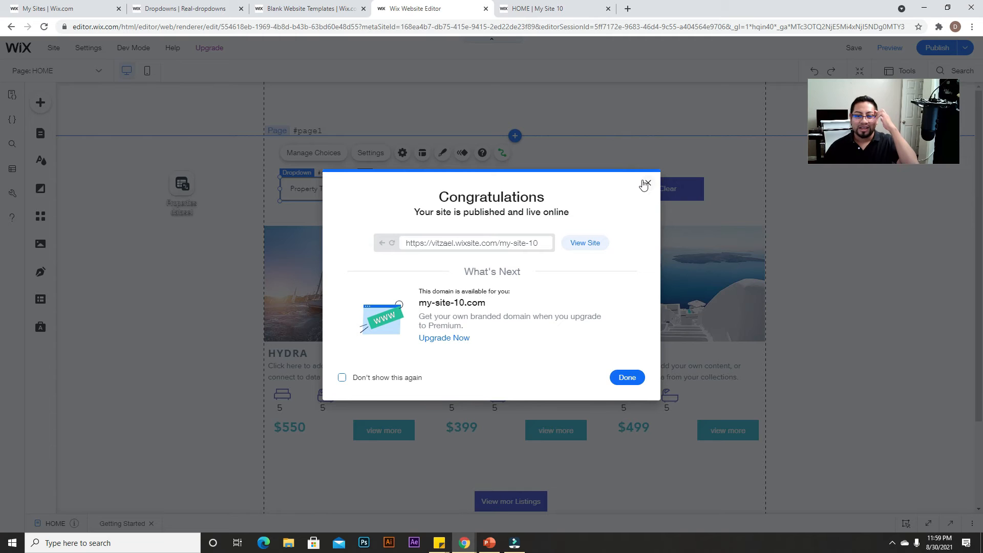
pyautogui.click(648, 182)
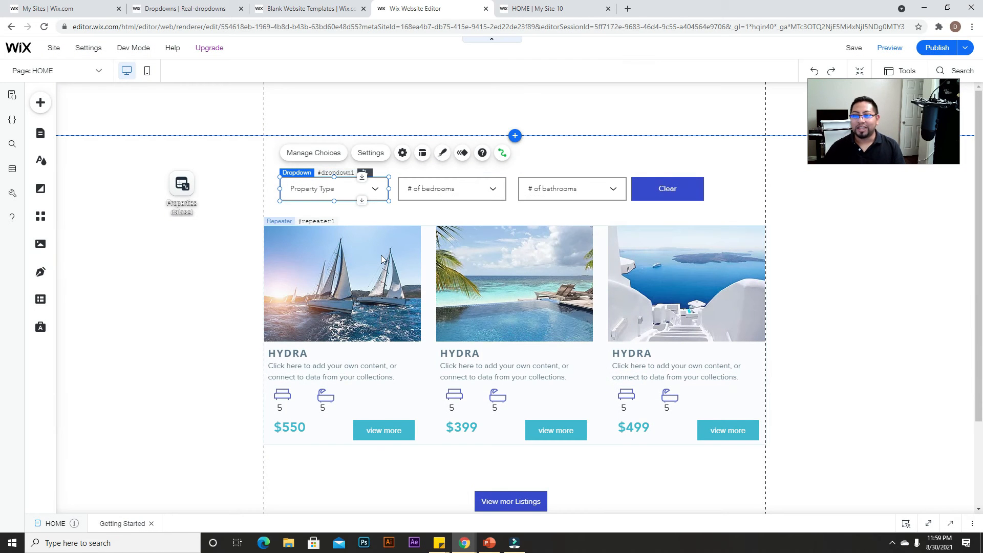
# Connect the image in the repeater's first item to the Properties dataset.
pyautogui.click(381, 258)
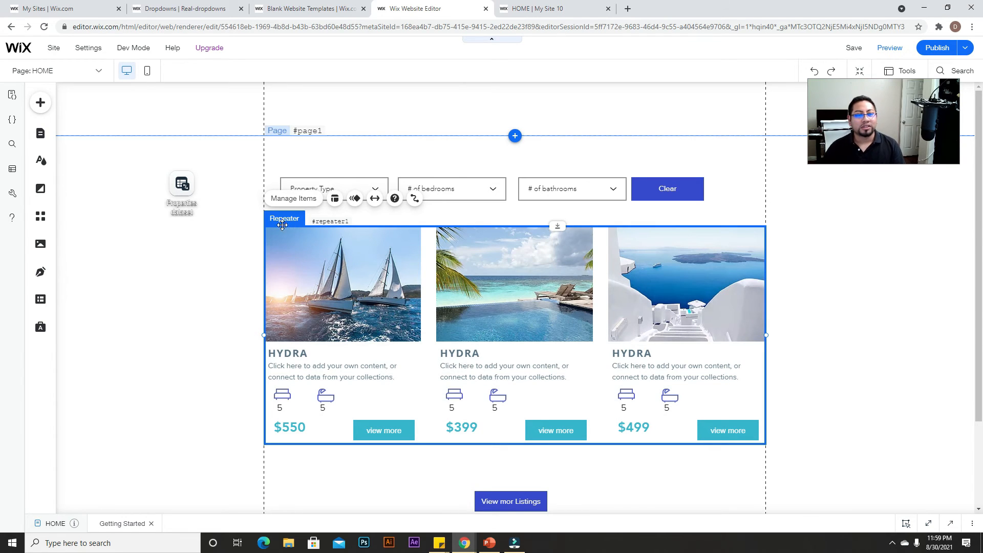
pyautogui.click(250, 225)
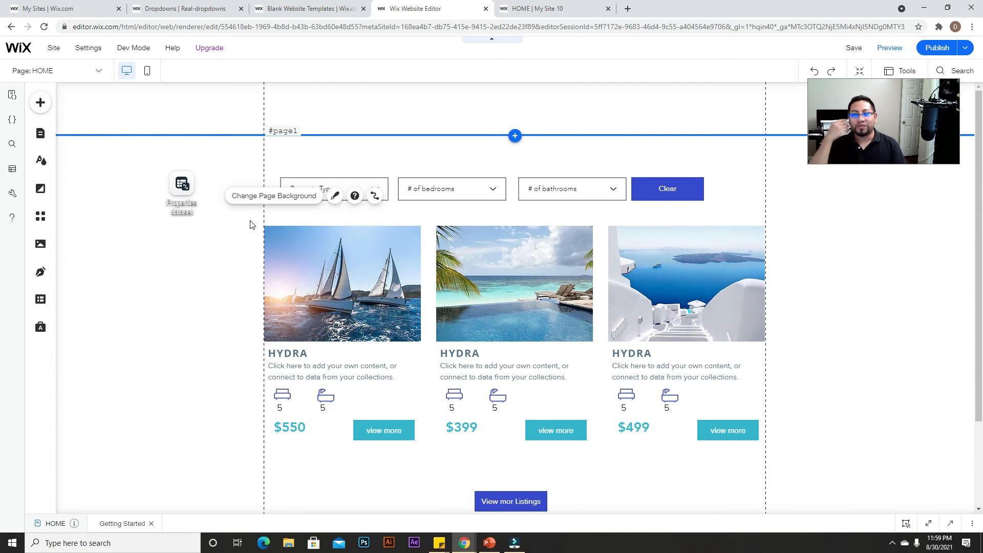
pyautogui.click(323, 254)
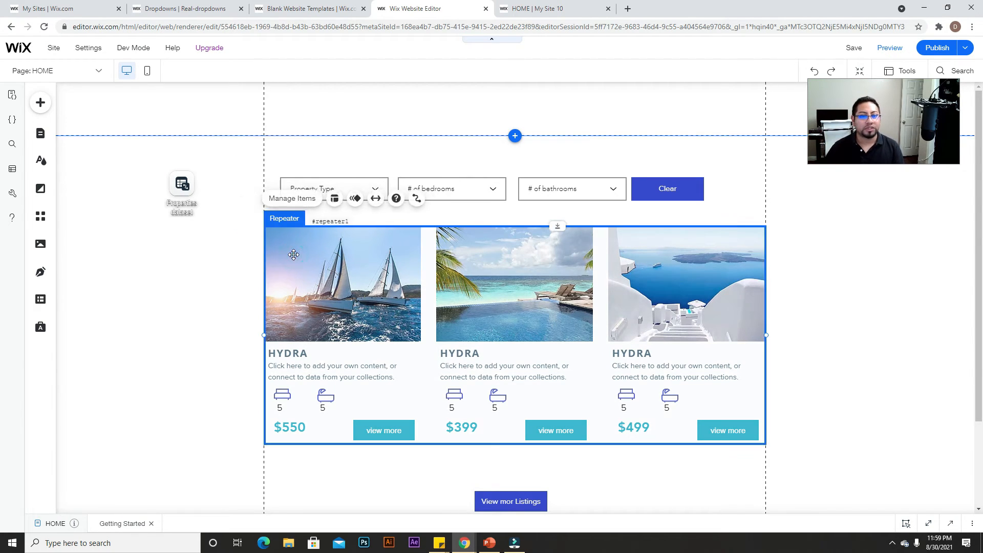
pyautogui.click(333, 253)
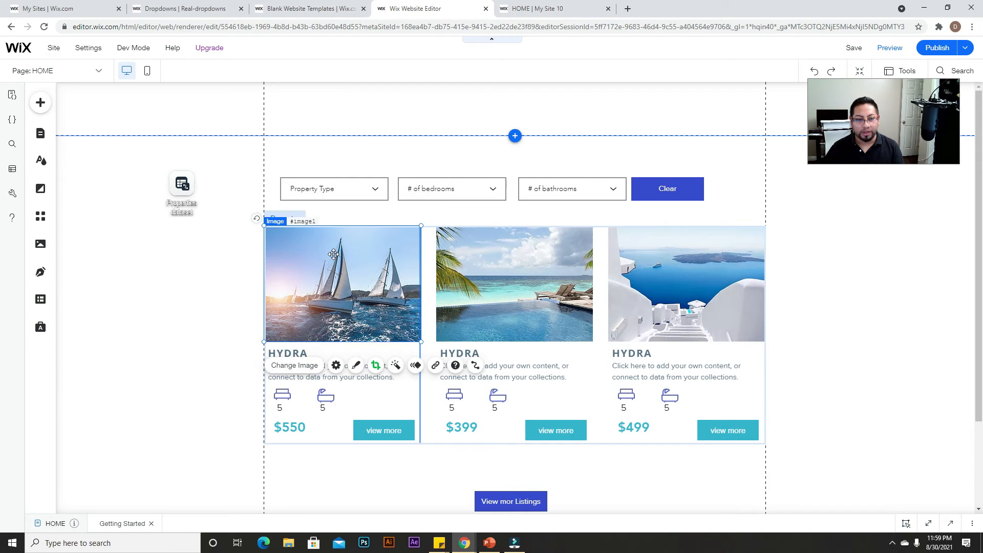
pyautogui.click(474, 366)
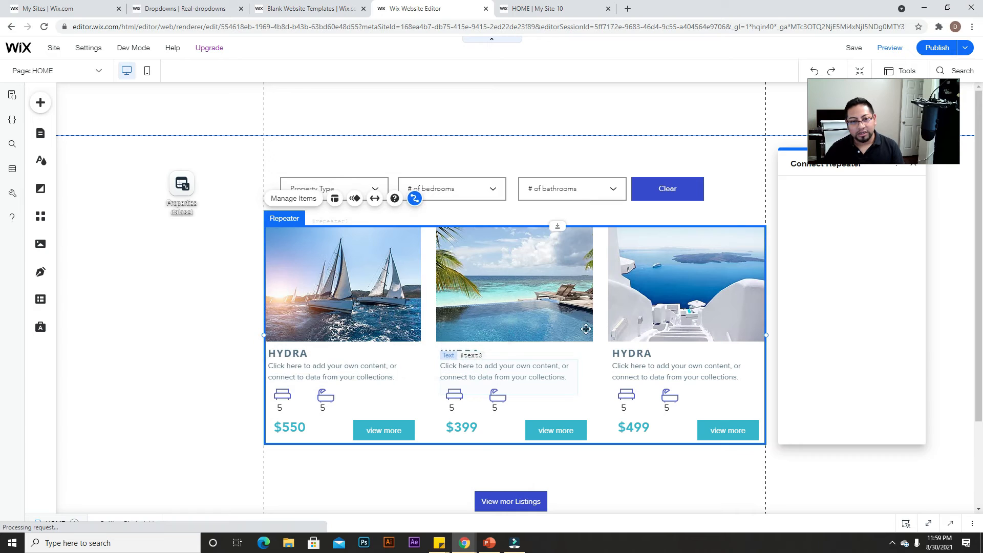
pyautogui.moveTo(802, 174); pyautogui.dragTo(305, 119)
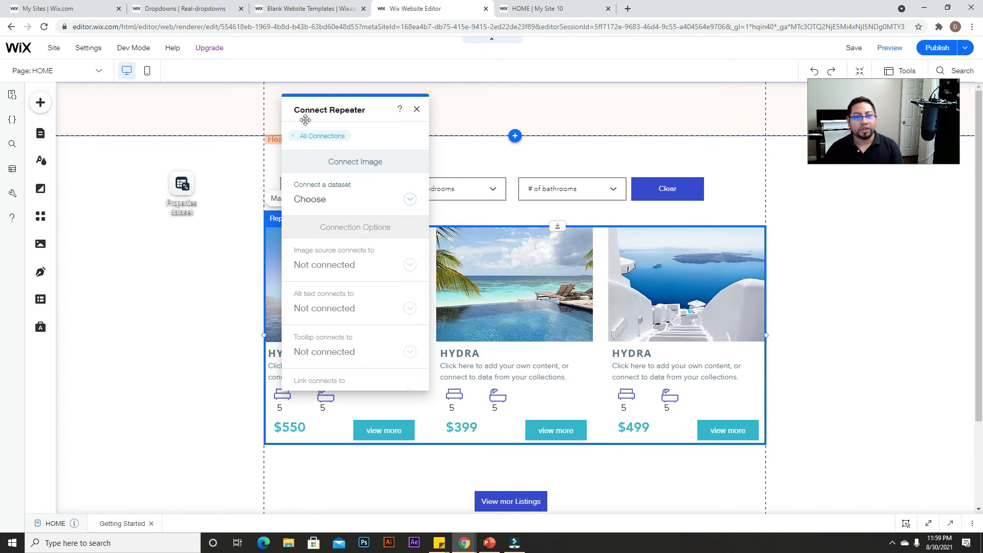
pyautogui.click(408, 200)
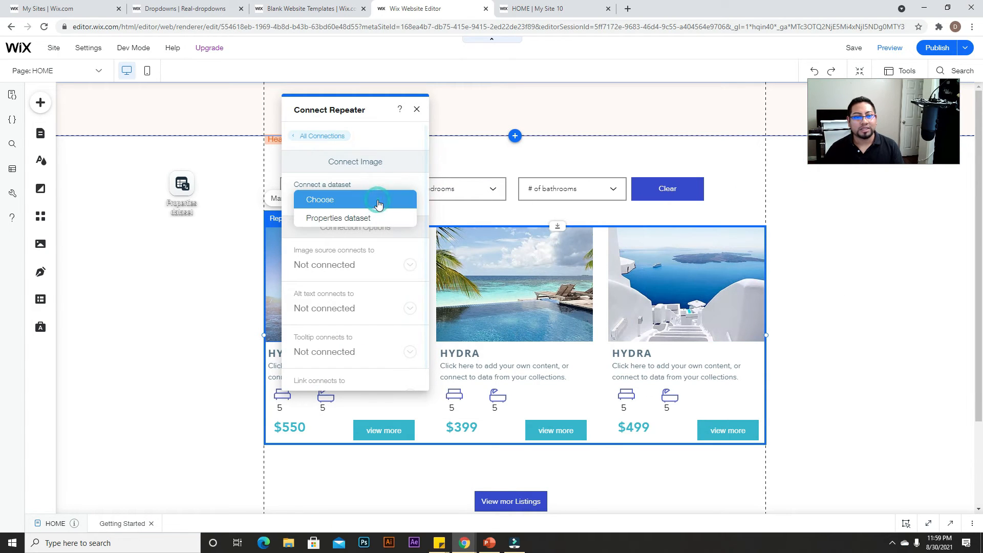
pyautogui.click(356, 219)
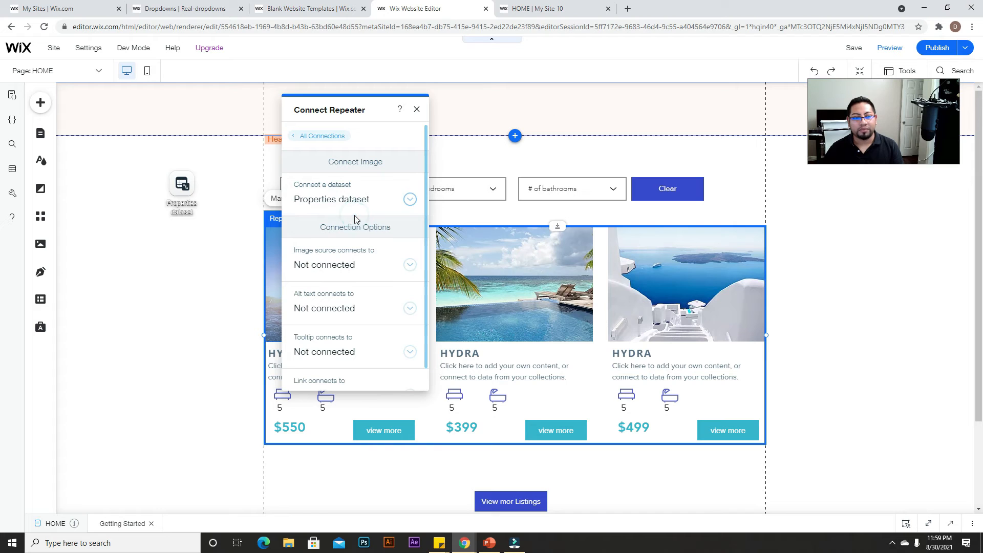
# Connect the repeater image's source to the Image field of the collection.
pyautogui.click(319, 263)
pyautogui.scroll(-1, 338, 300)
pyautogui.click(324, 293)
# Connect the repeater image's link to the Properties (Title) dynamic page.
pyautogui.moveTo(359, 110); pyautogui.dragTo(546, 102)
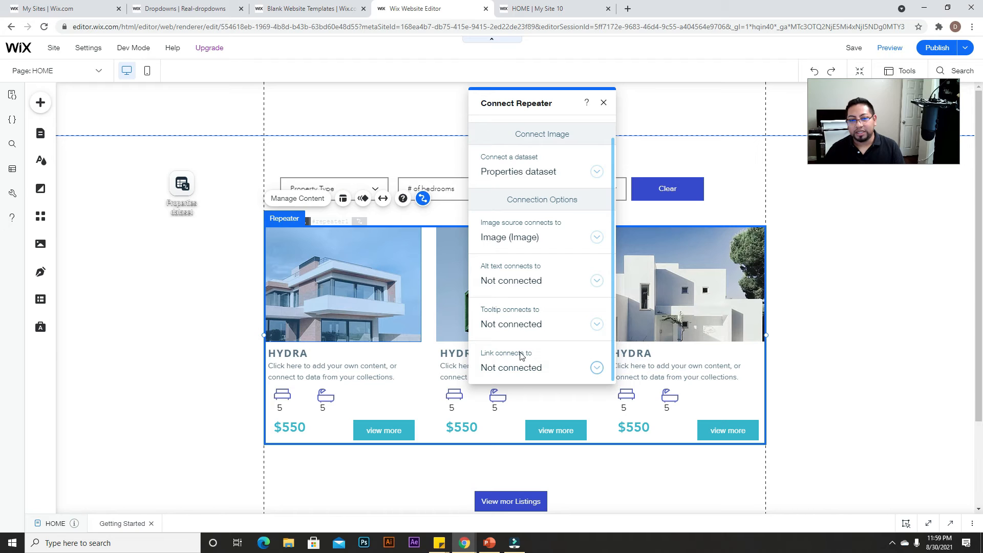
pyautogui.click(590, 363)
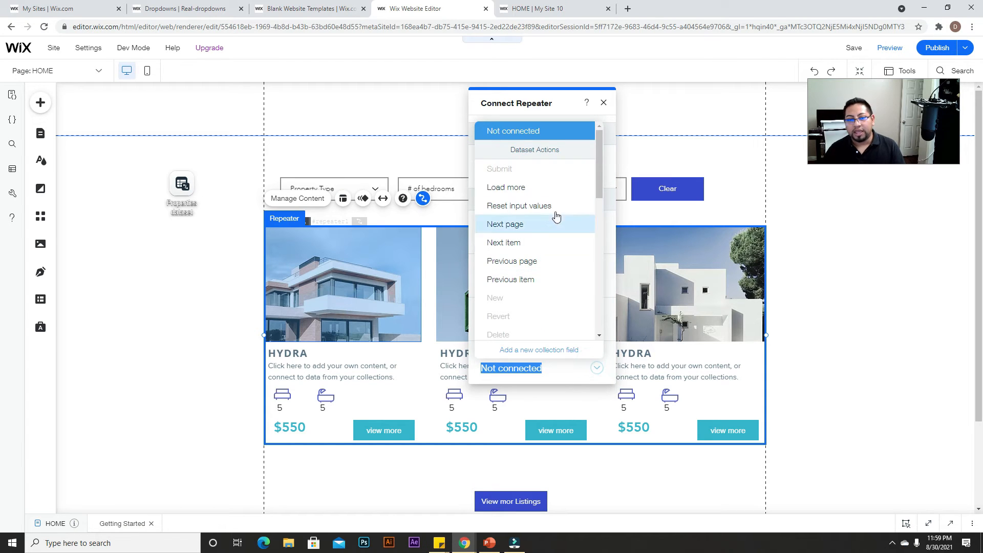
pyautogui.scroll(-1, 540, 210)
pyautogui.scroll(1, 542, 209)
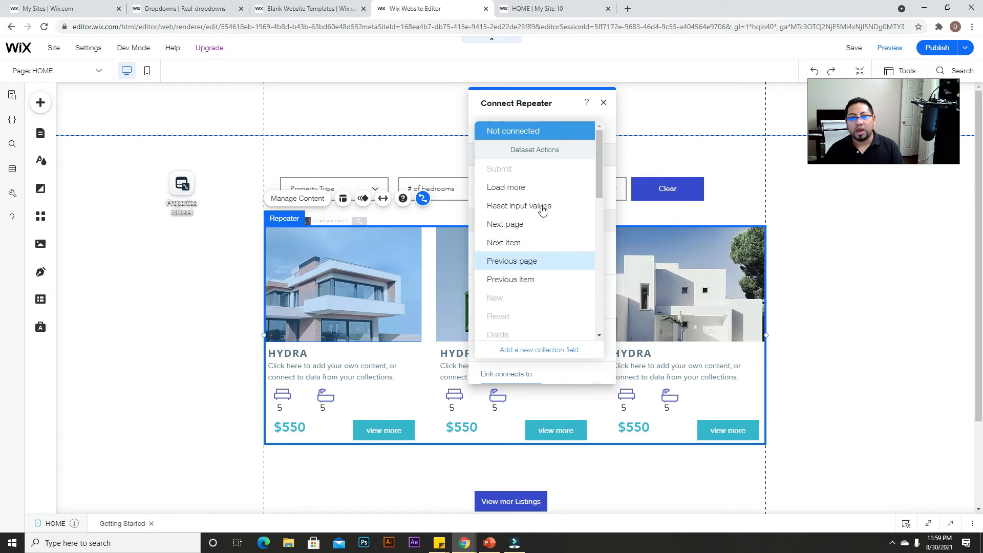
pyautogui.scroll(-3, 540, 215)
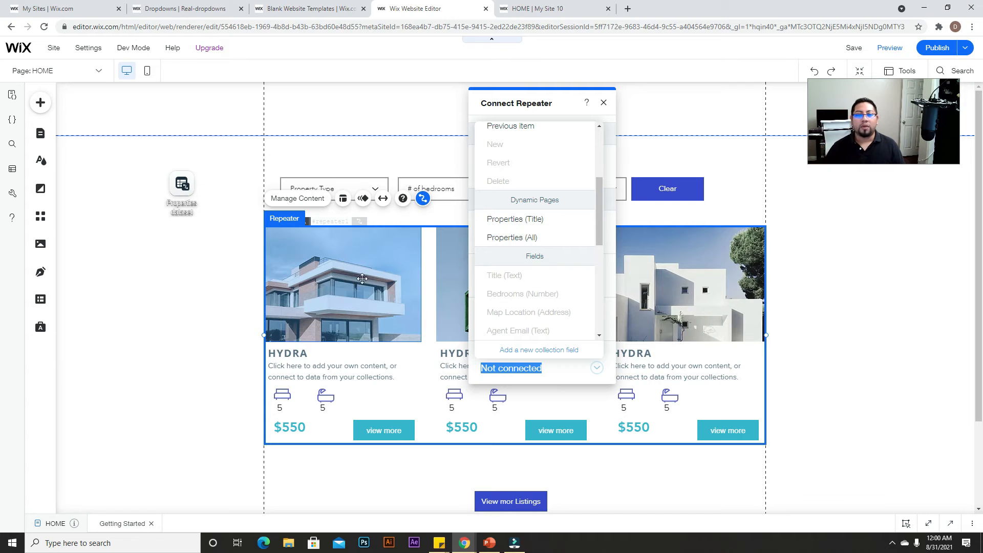
pyautogui.click(520, 220)
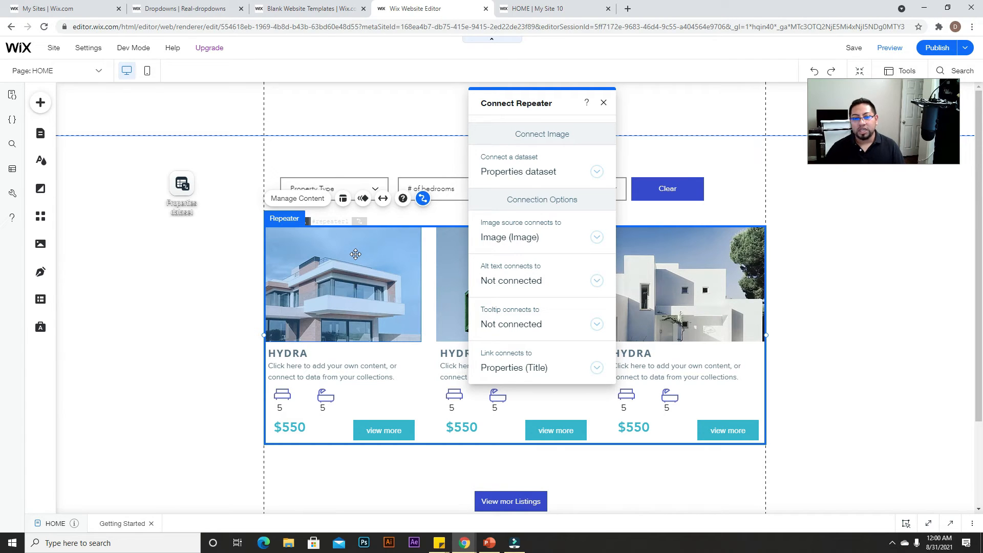
# Review the dataset actions, dynamic pages and fields available as the image's link target, then close the connection settings.
pyautogui.click(597, 369)
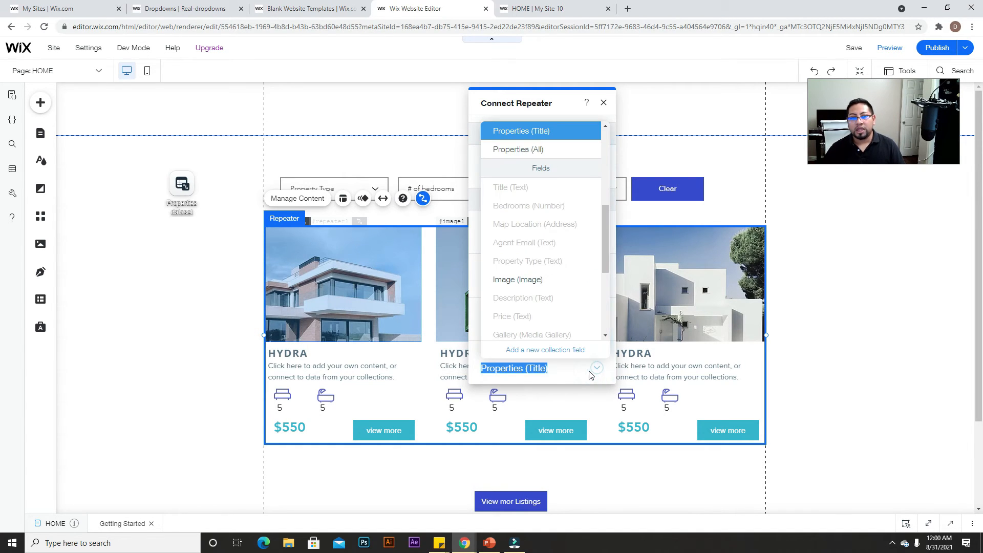
pyautogui.scroll(-2, 539, 312)
pyautogui.scroll(6, 539, 311)
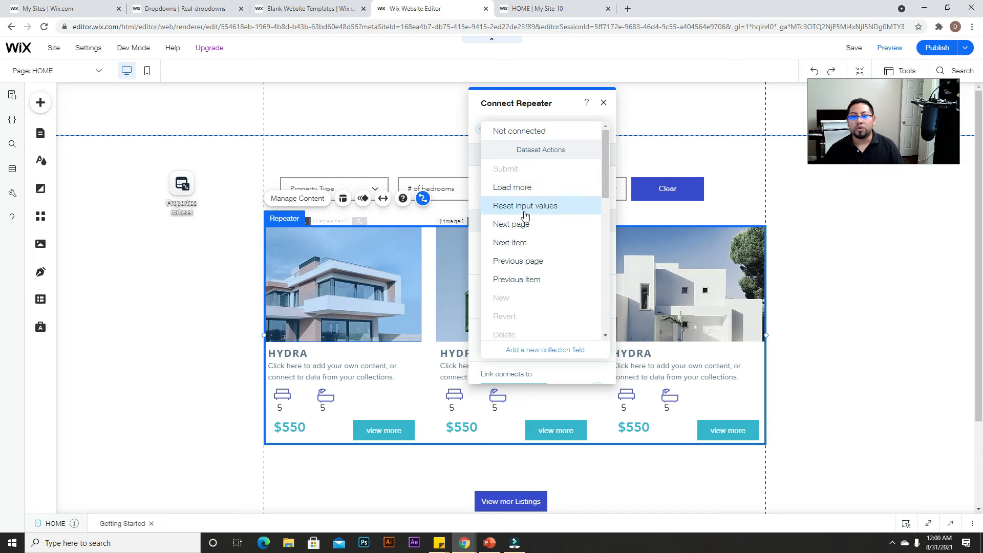
pyautogui.scroll(-6, 533, 235)
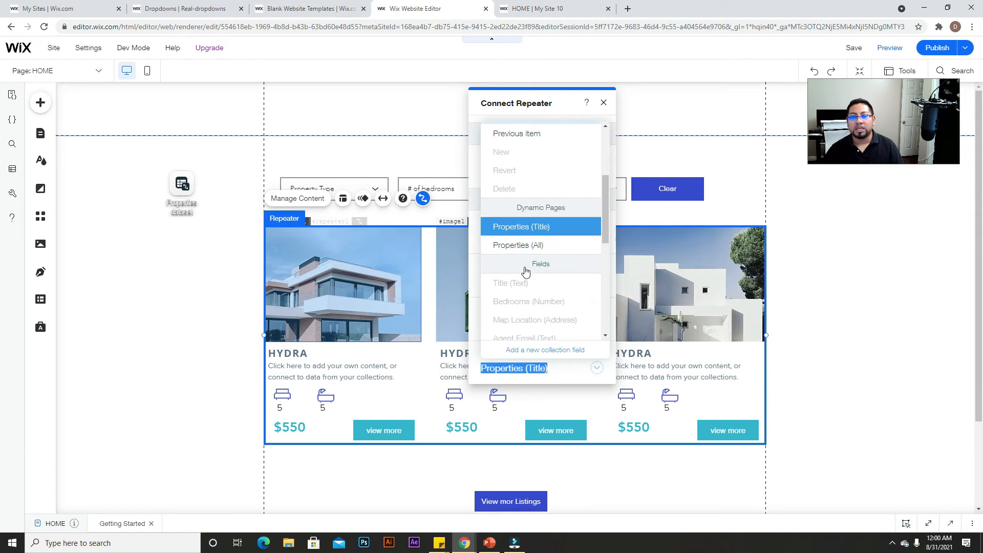
pyautogui.scroll(-2, 530, 263)
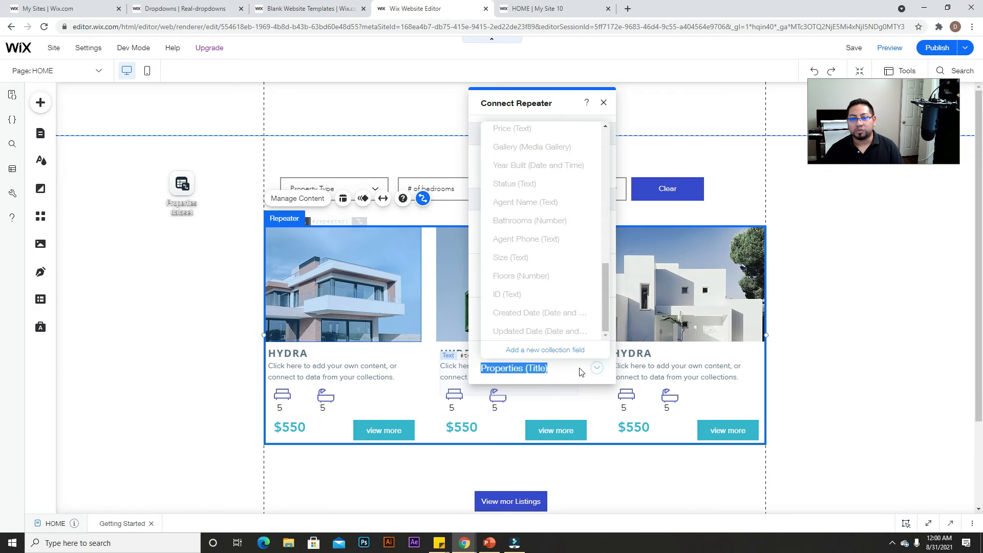
pyautogui.click(560, 109)
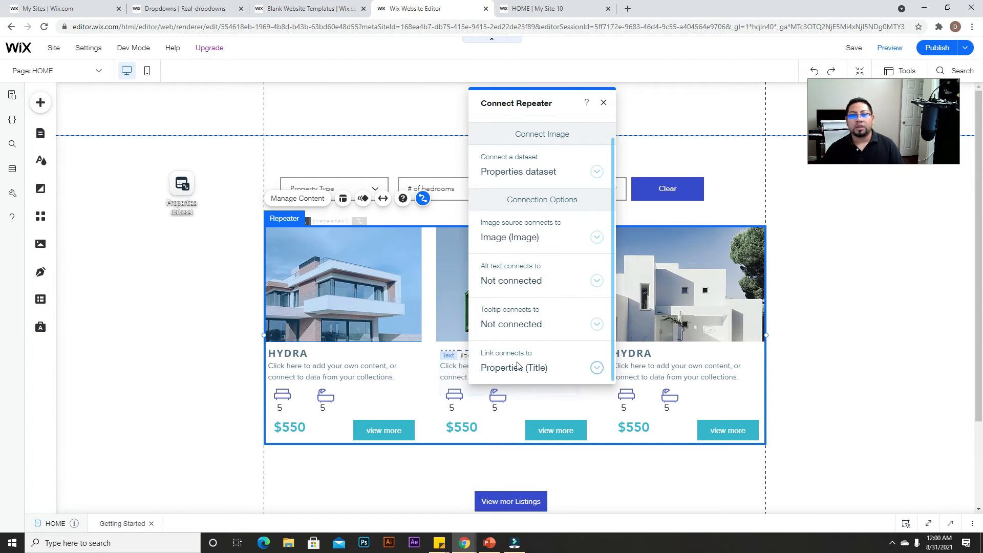
pyautogui.click(603, 104)
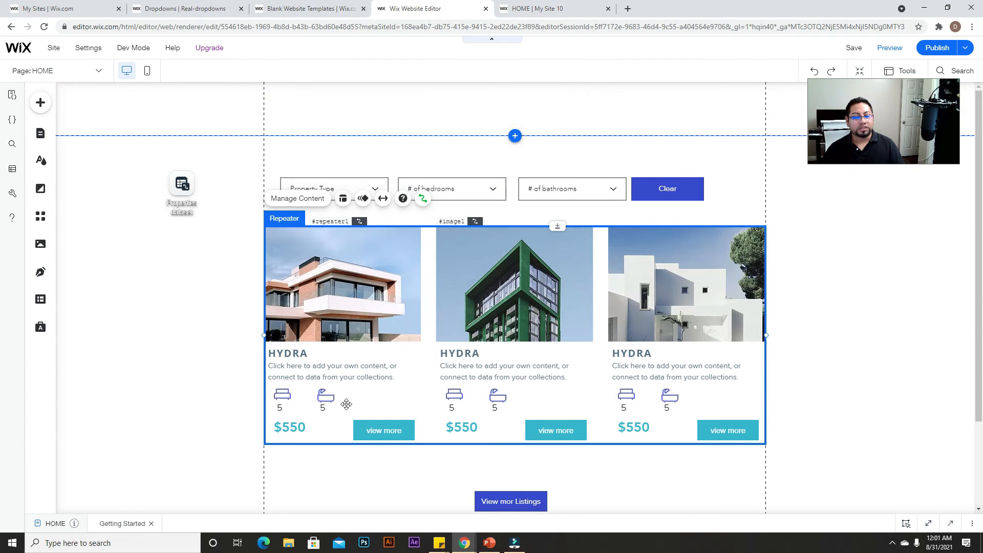
# Connect the HYDRA heading in the repeater's first item to the Title field and widen its text box to the item's width.
pyautogui.click(297, 352)
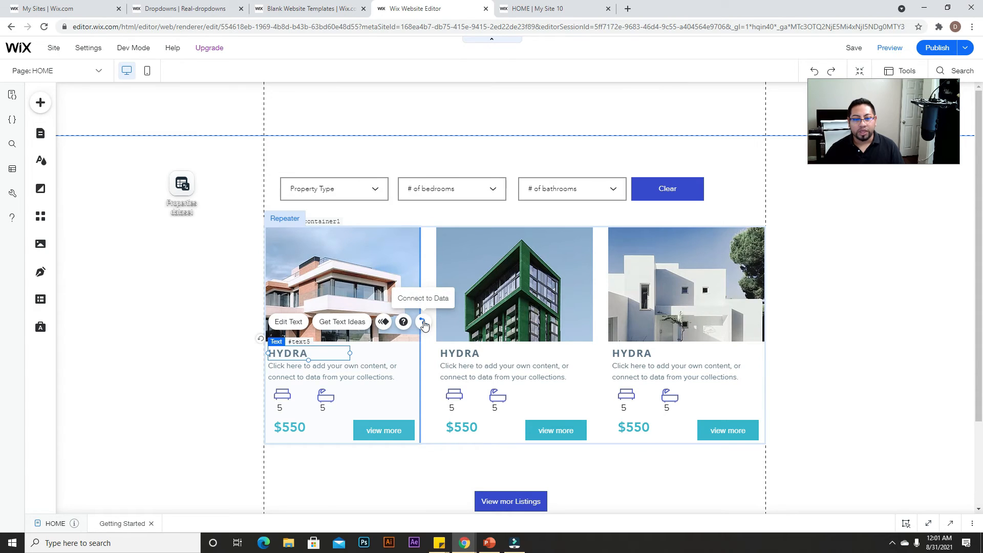
pyautogui.click(423, 322)
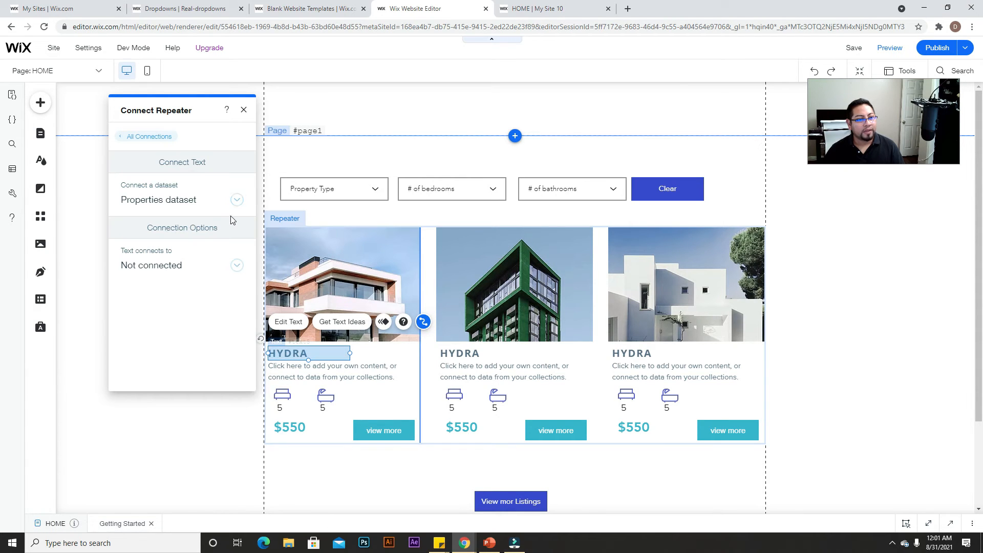
pyautogui.click(224, 268)
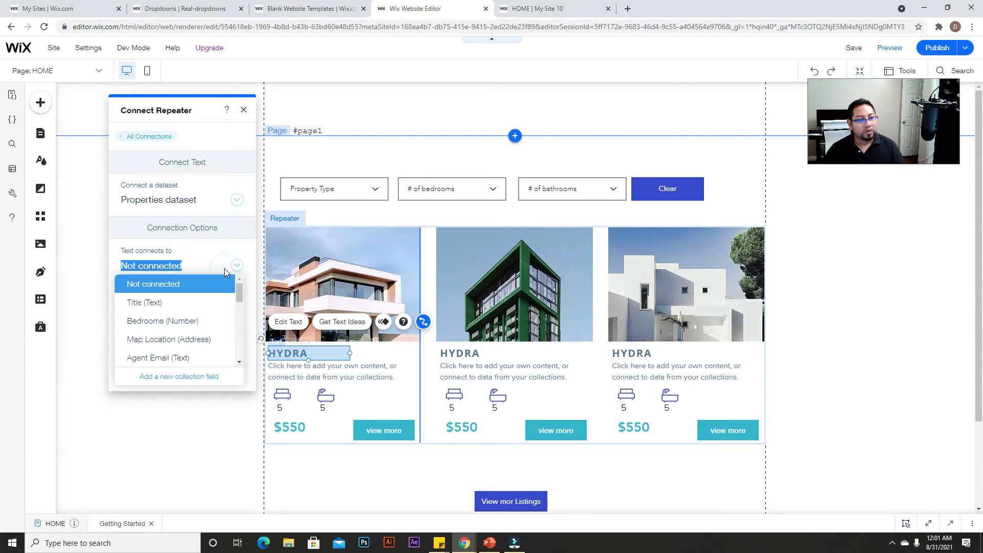
pyautogui.click(174, 303)
pyautogui.click(244, 111)
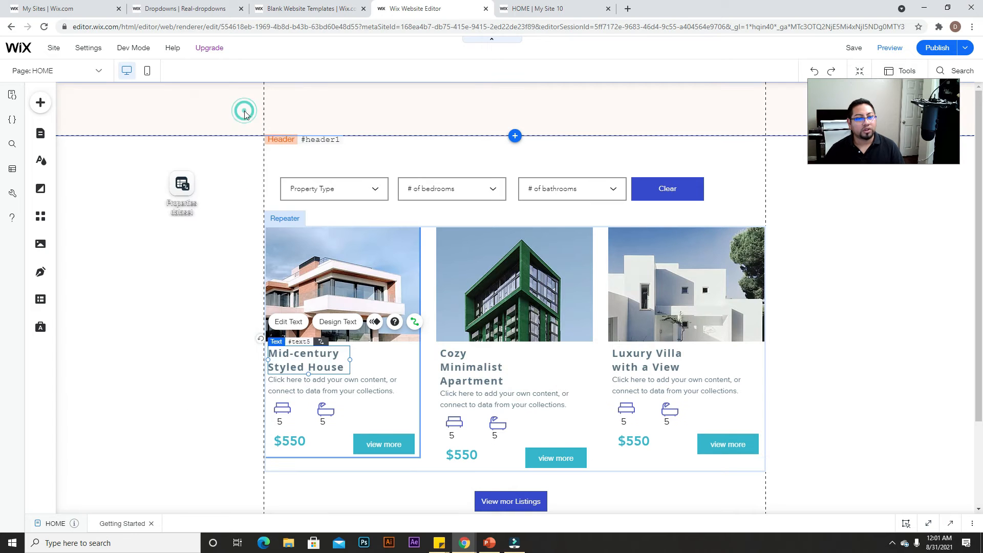
pyautogui.moveTo(351, 361); pyautogui.dragTo(423, 351)
# Connect the paragraph text below the first item's title to the Description field of the Properties dataset.
pyautogui.click(336, 385)
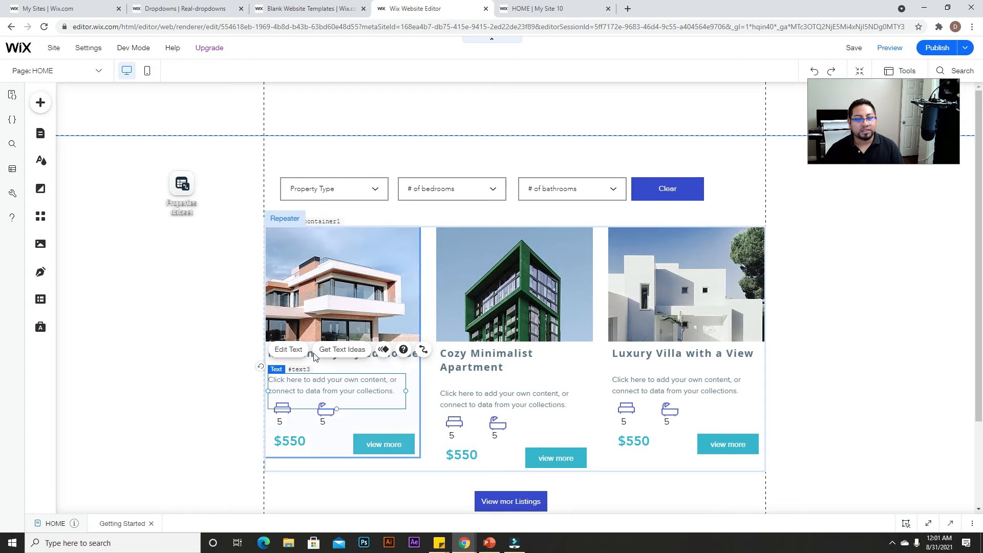
pyautogui.click(423, 350)
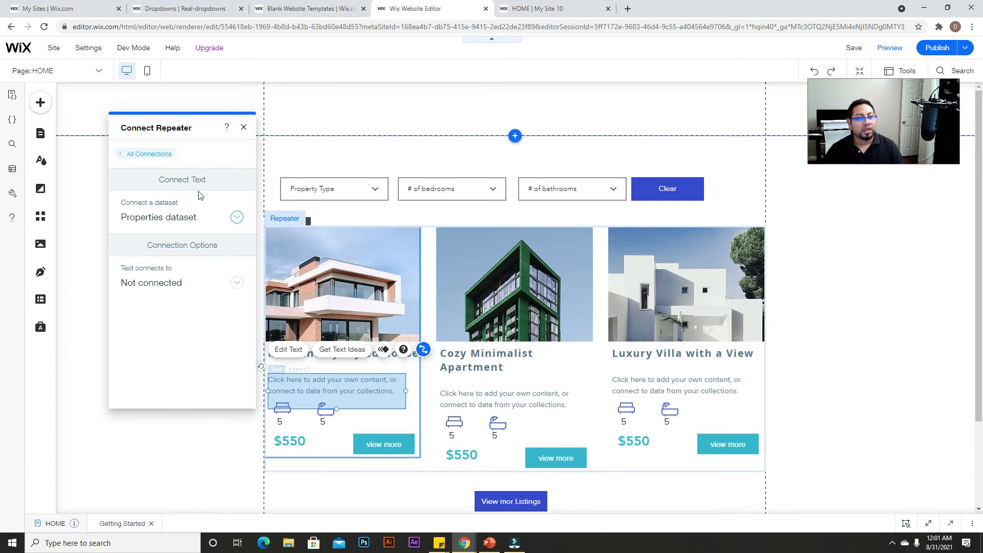
pyautogui.click(206, 283)
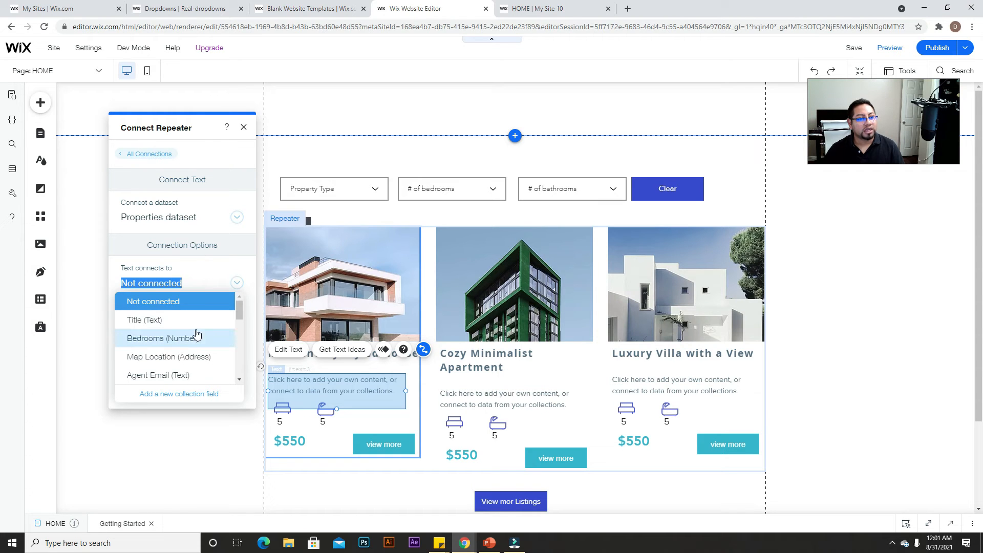
pyautogui.scroll(-3, 194, 337)
pyautogui.scroll(2, 179, 329)
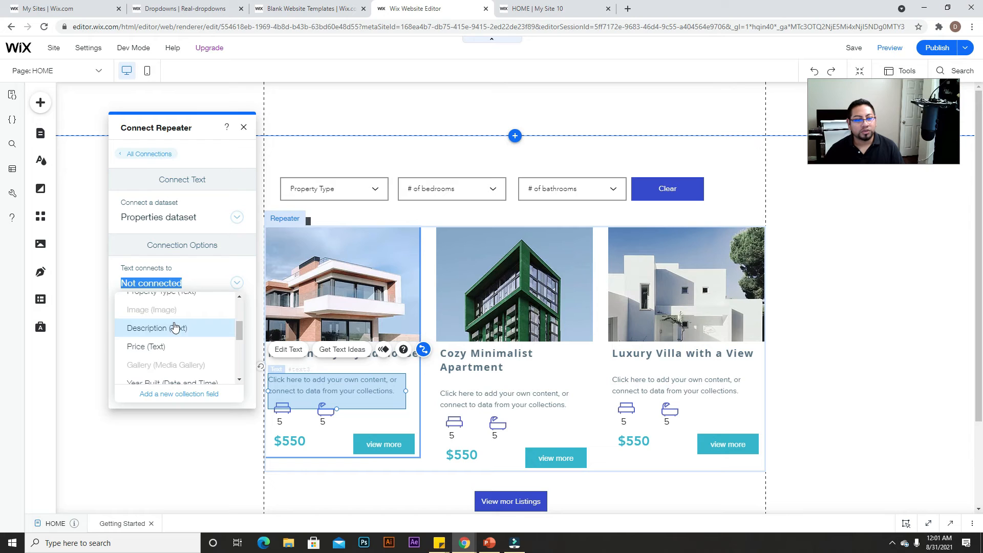
pyautogui.click(174, 328)
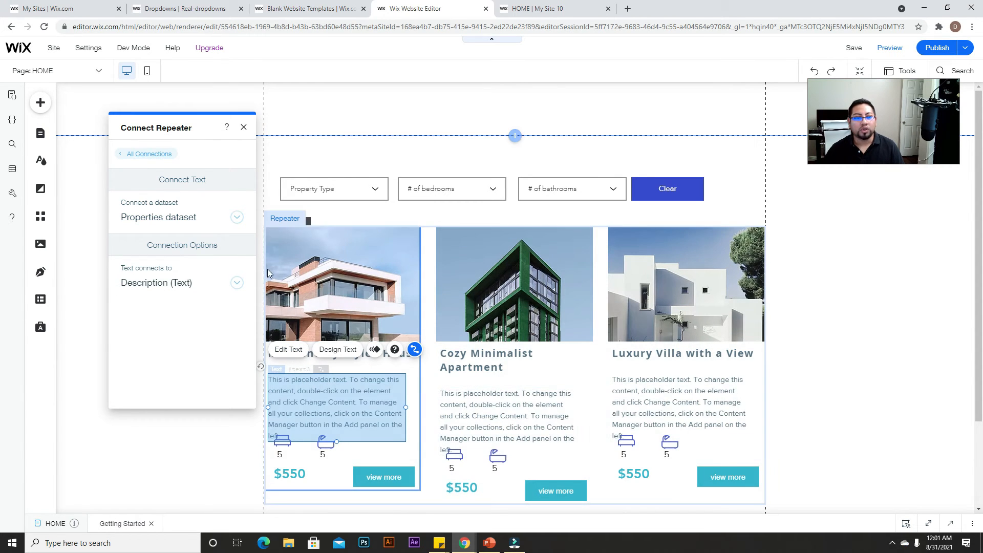
# Switch the connection of the paragraph text below the title to the Property Type field and close the settings.
pyautogui.click(237, 282)
pyautogui.scroll(1, 225, 354)
pyautogui.scroll(3, 223, 355)
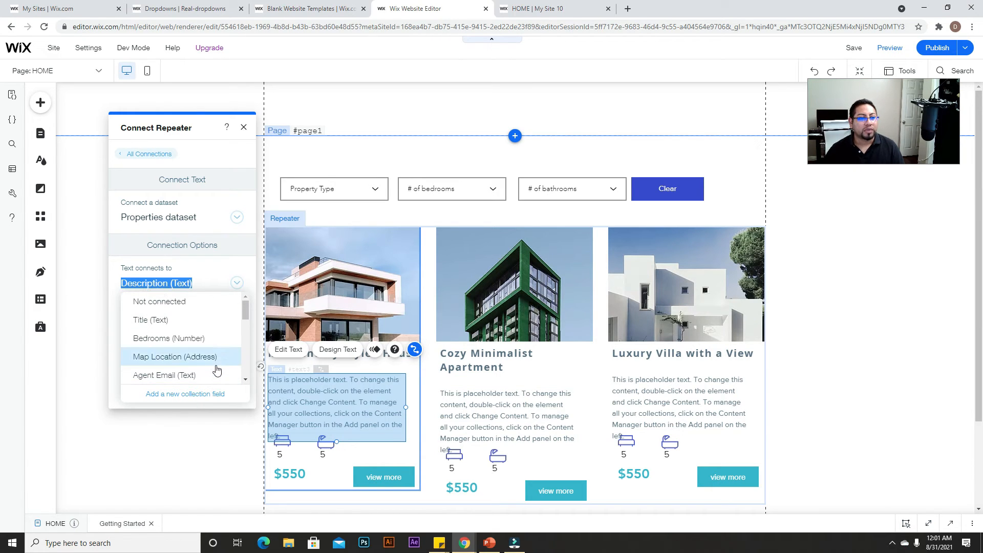
pyautogui.scroll(-1, 193, 344)
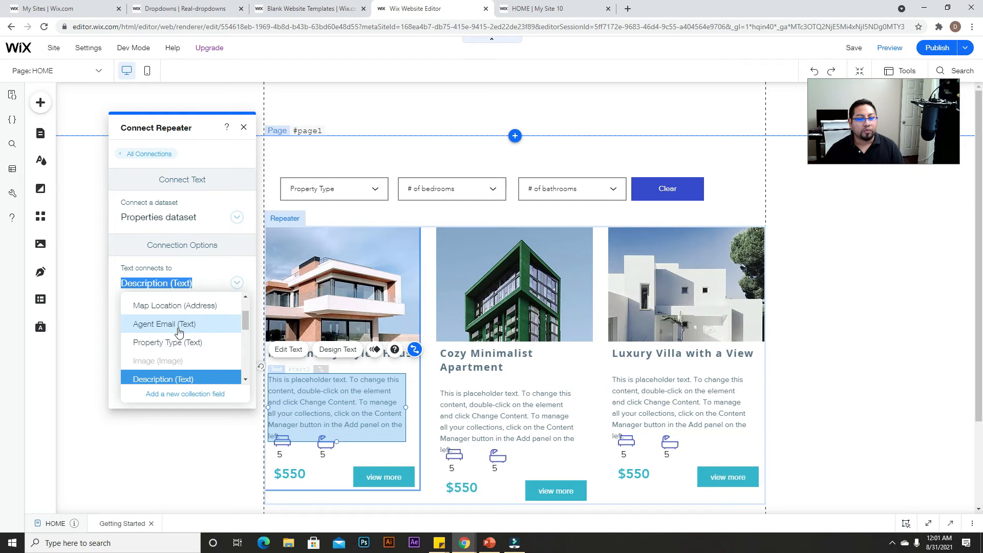
pyautogui.click(180, 344)
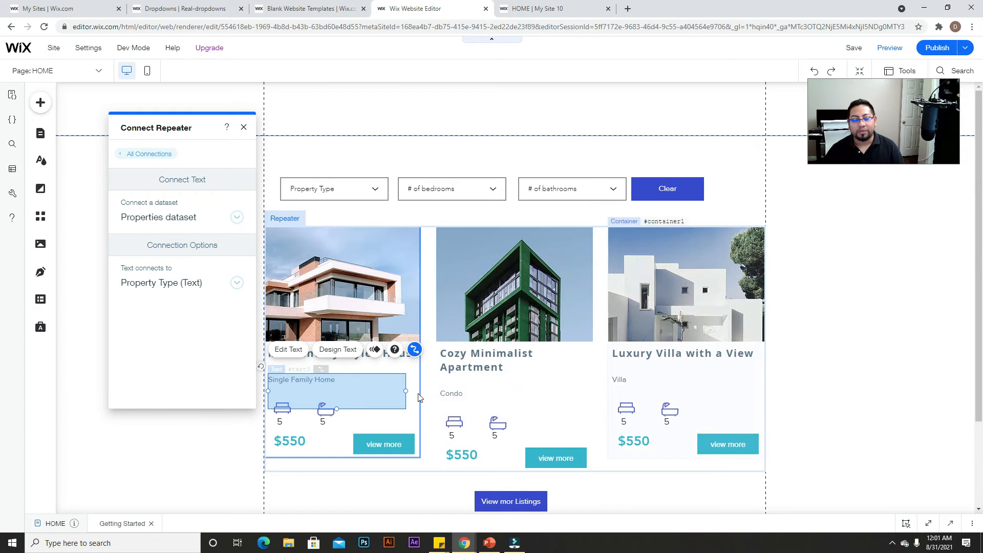
pyautogui.click(243, 127)
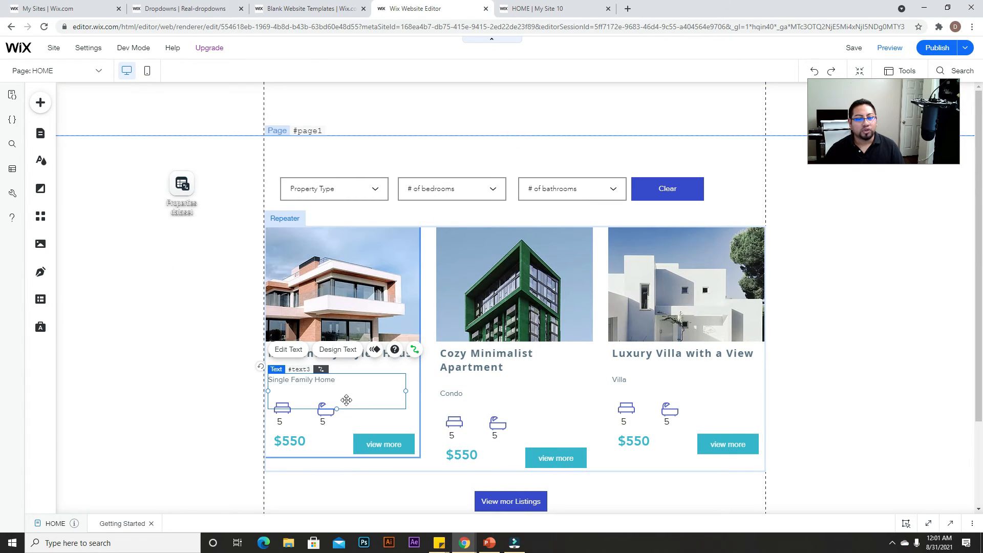
# Connect the number below the first item's bed icon to the Bedrooms field of the Properties dataset.
pyautogui.click(281, 420)
pyautogui.click(433, 392)
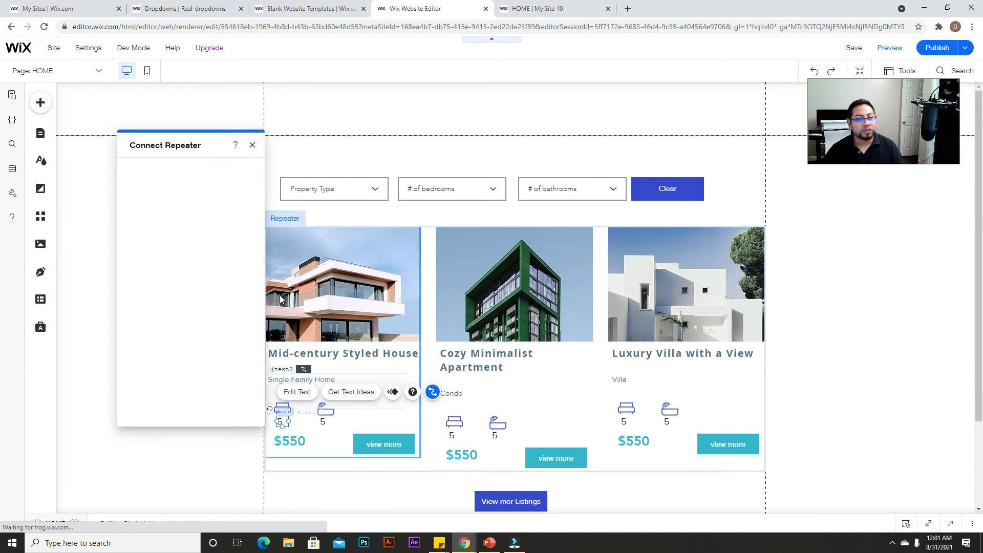
pyautogui.click(216, 235)
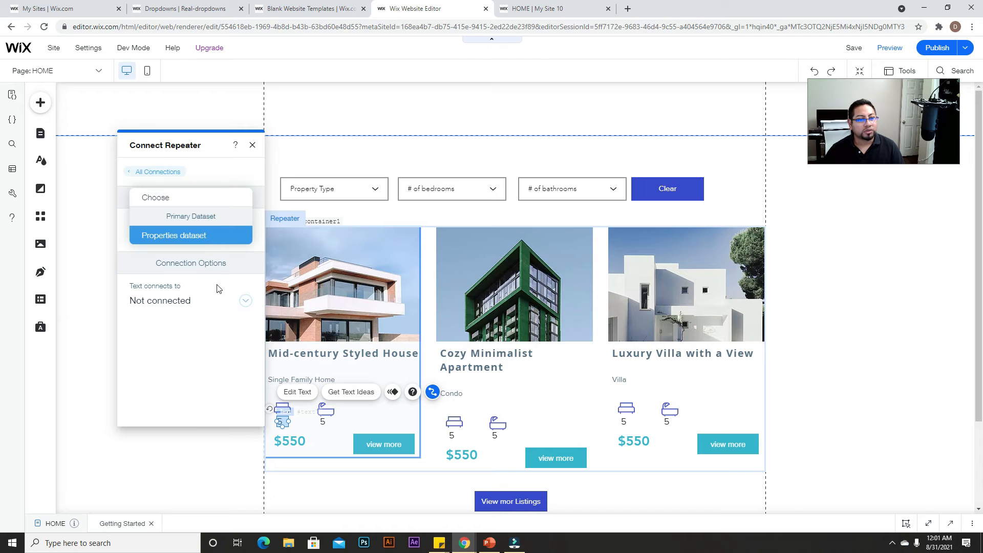
pyautogui.click(204, 238)
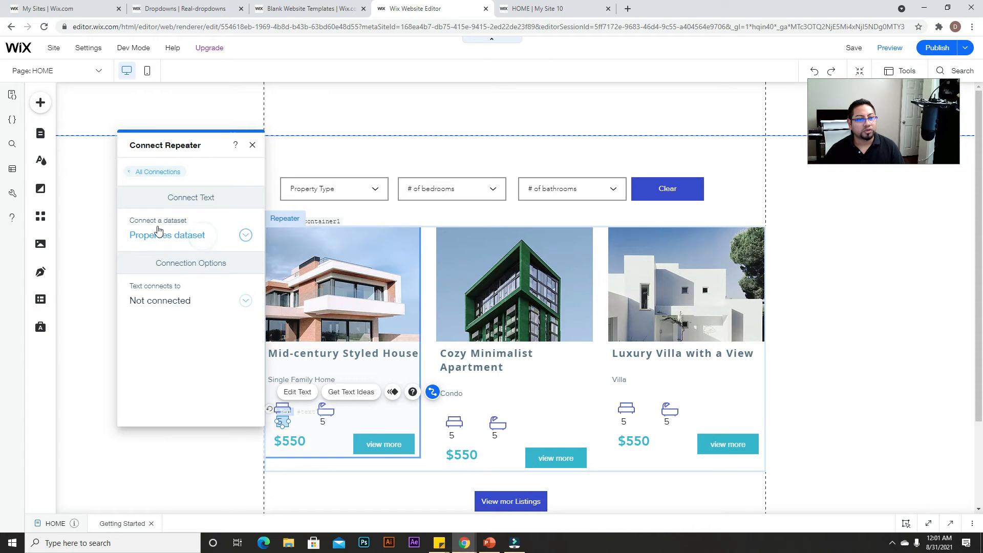
pyautogui.click(187, 303)
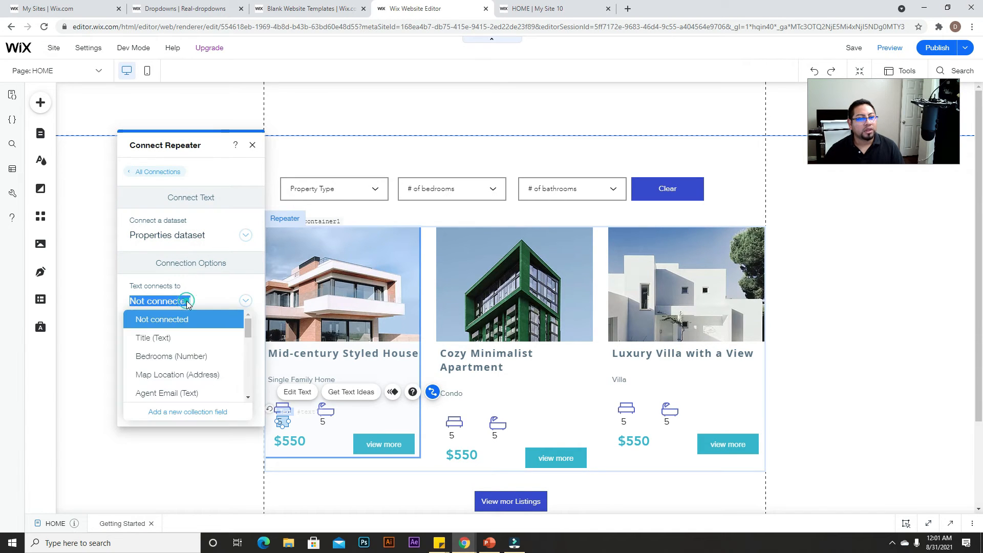
pyautogui.click(179, 355)
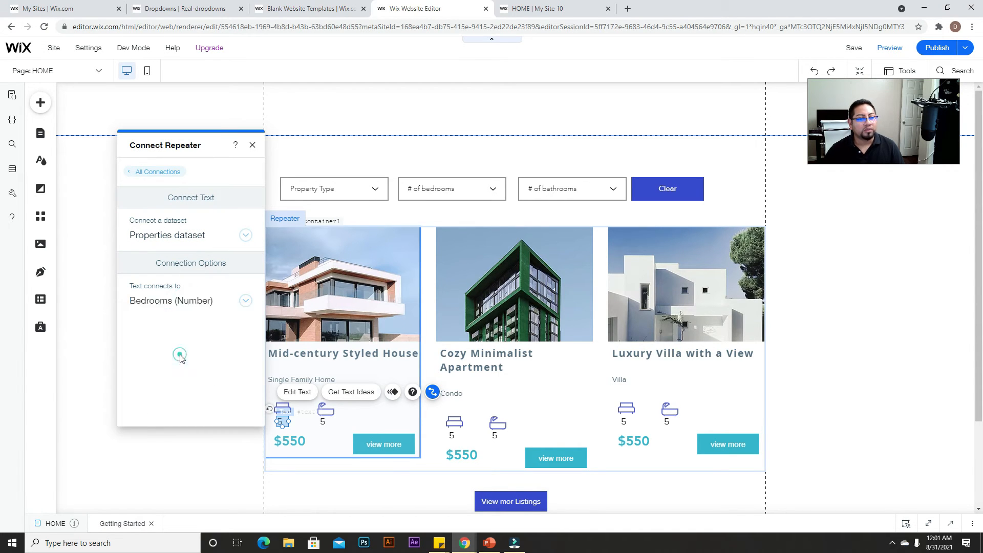
# Connect the number below the first item's bathtub icon to the Bathrooms field of the Properties dataset.
pyautogui.click(324, 423)
pyautogui.click(476, 393)
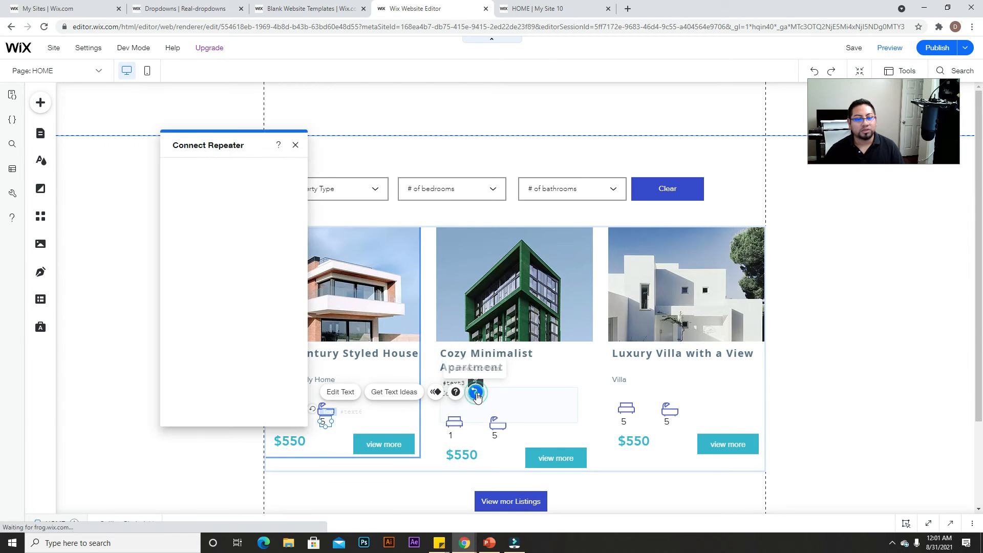
pyautogui.click(233, 299)
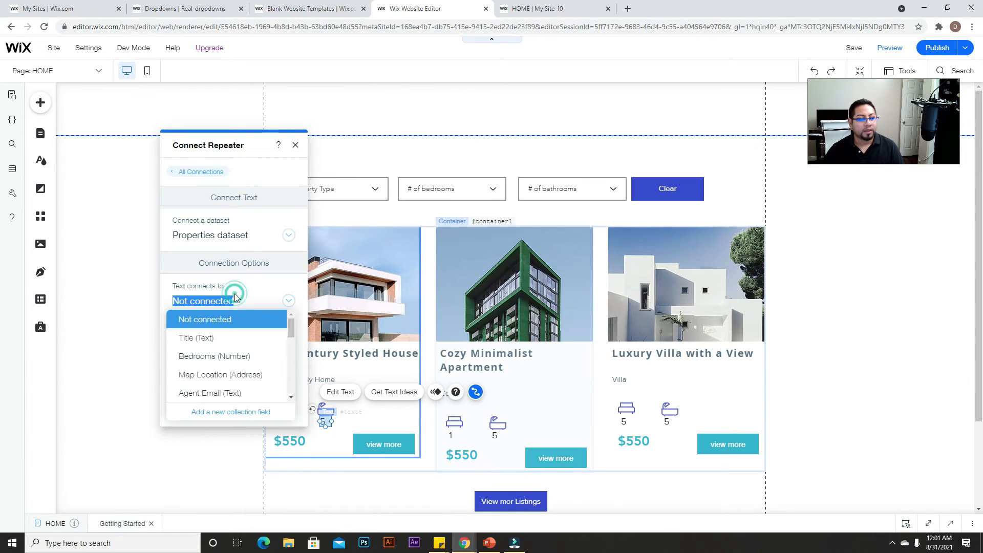
pyautogui.scroll(-2, 218, 358)
pyautogui.scroll(1, 221, 369)
pyautogui.scroll(-2, 222, 372)
pyautogui.scroll(-2, 222, 368)
pyautogui.click(220, 356)
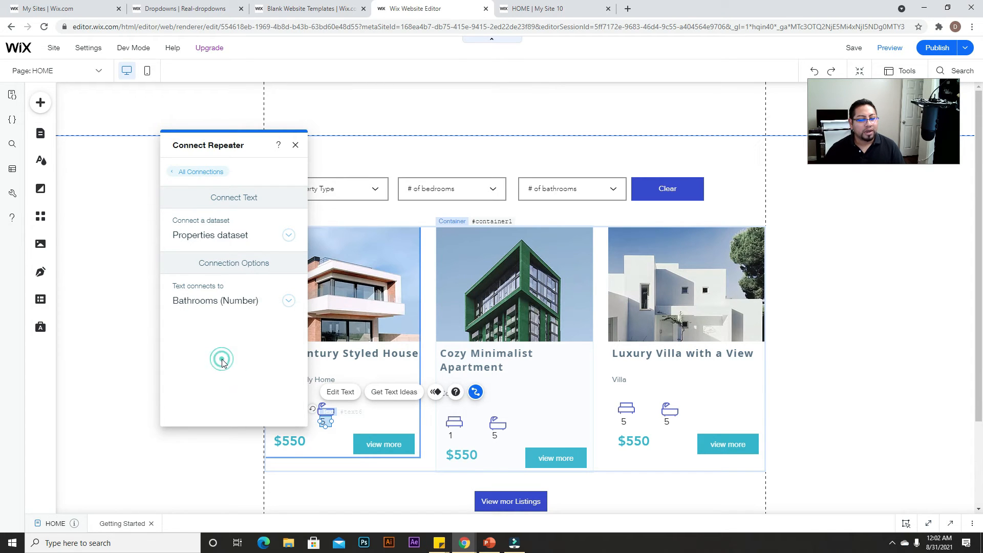
# Connect the first item's $550 price text to the Price field of the Properties dataset and close the settings.
pyautogui.click(287, 442)
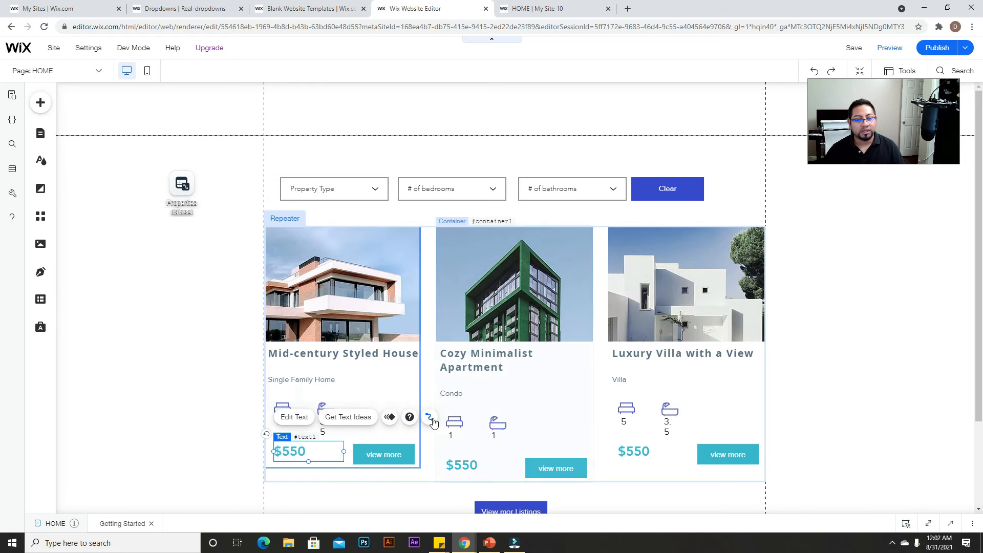
pyautogui.click(430, 418)
pyautogui.click(202, 335)
pyautogui.scroll(-4, 185, 384)
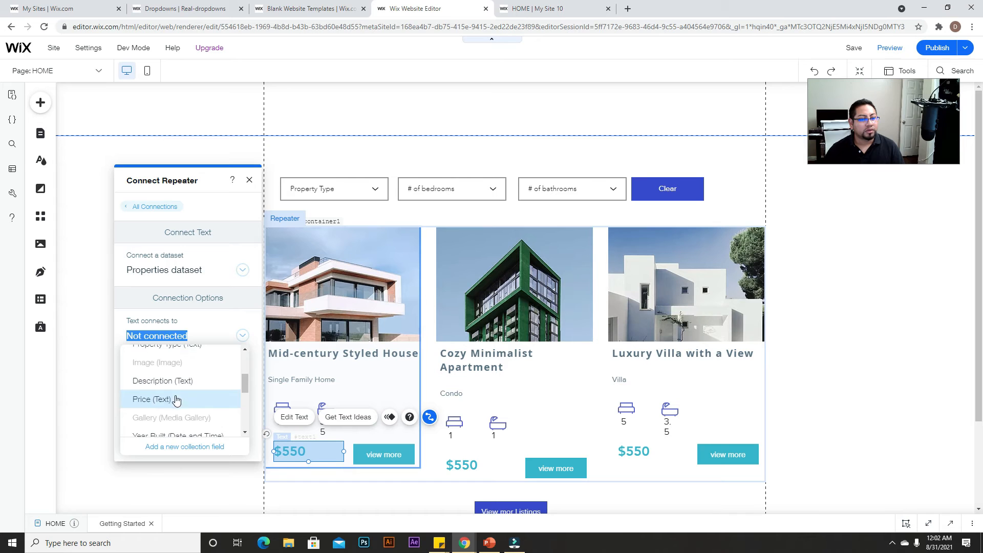
pyautogui.click(155, 400)
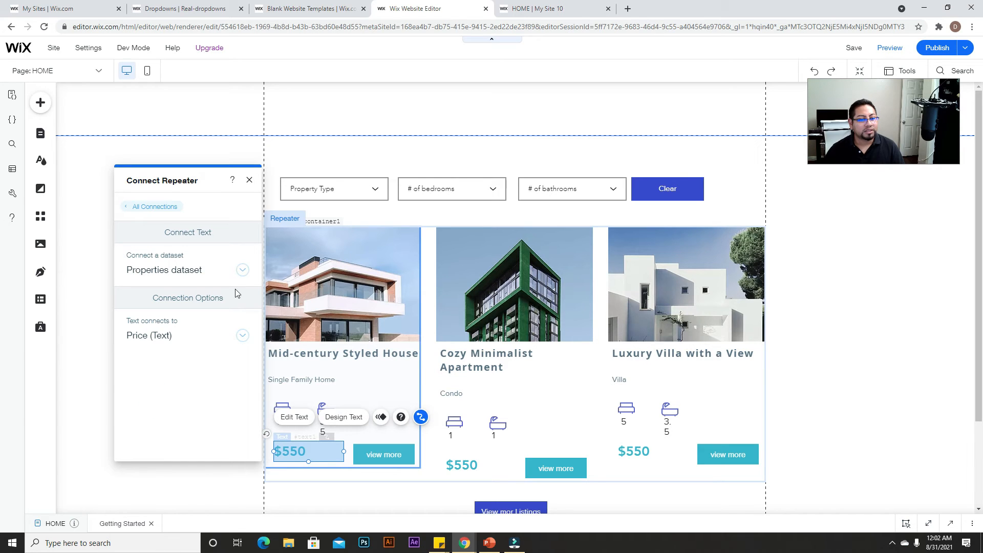
pyautogui.click(249, 182)
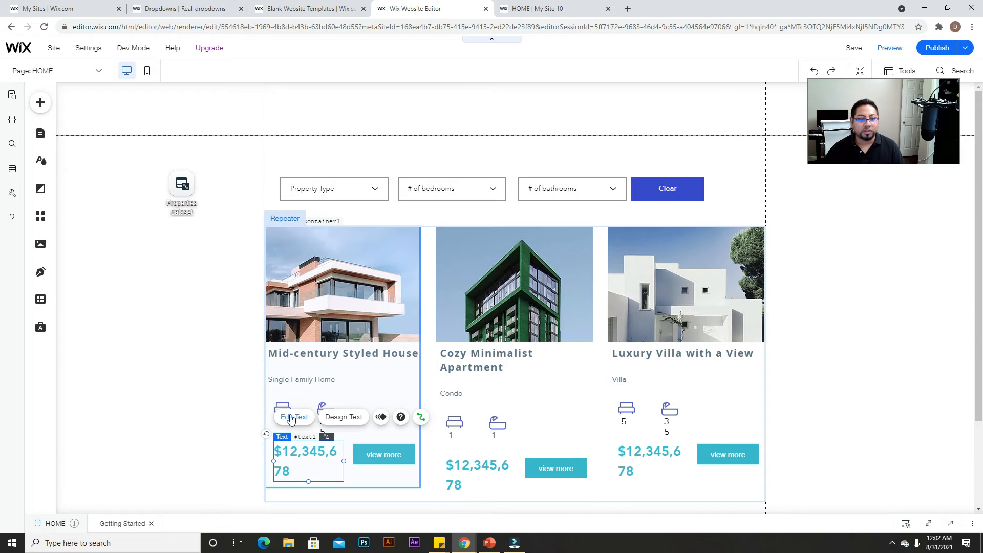
# Disconnect the first item's price text from the Properties dataset.
pyautogui.click(291, 417)
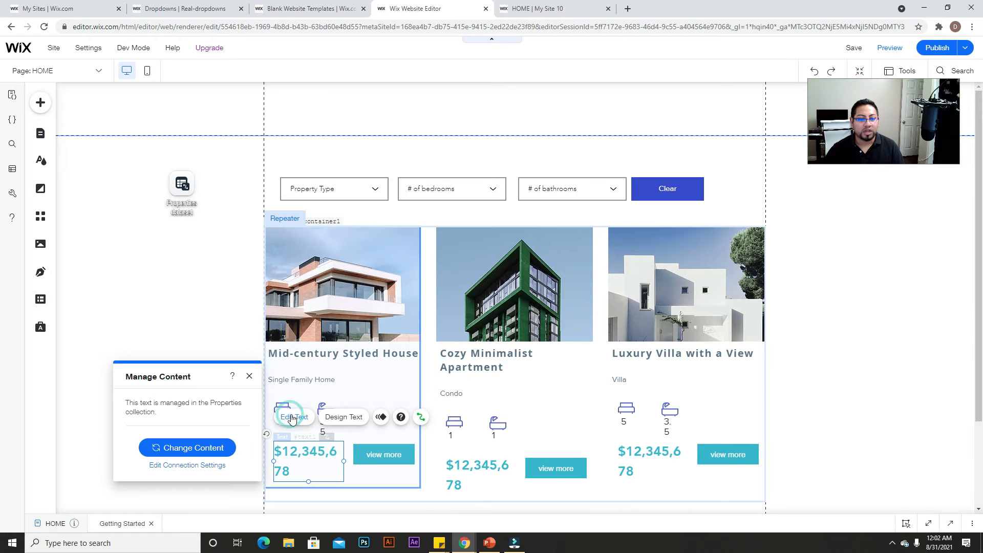
pyautogui.click(420, 416)
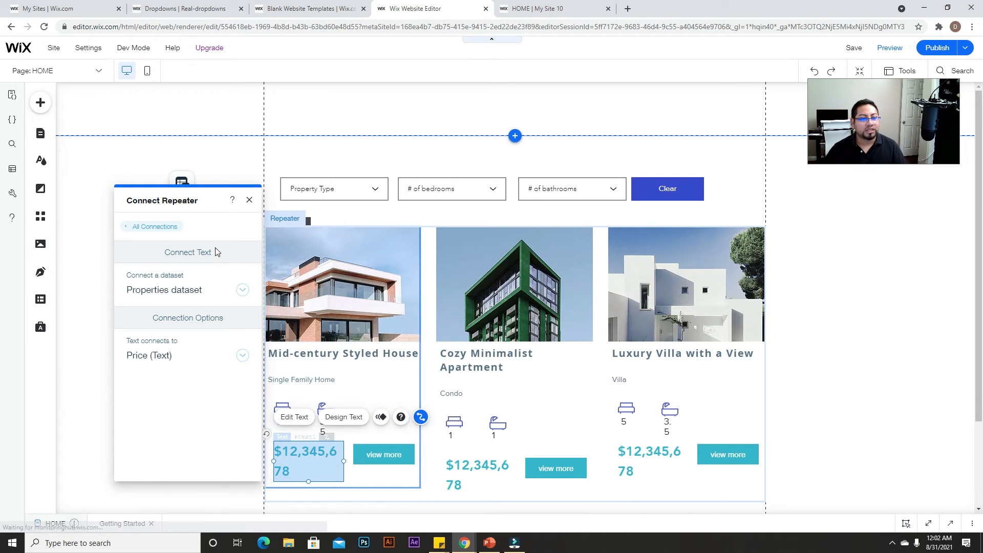
pyautogui.click(211, 289)
pyautogui.click(179, 255)
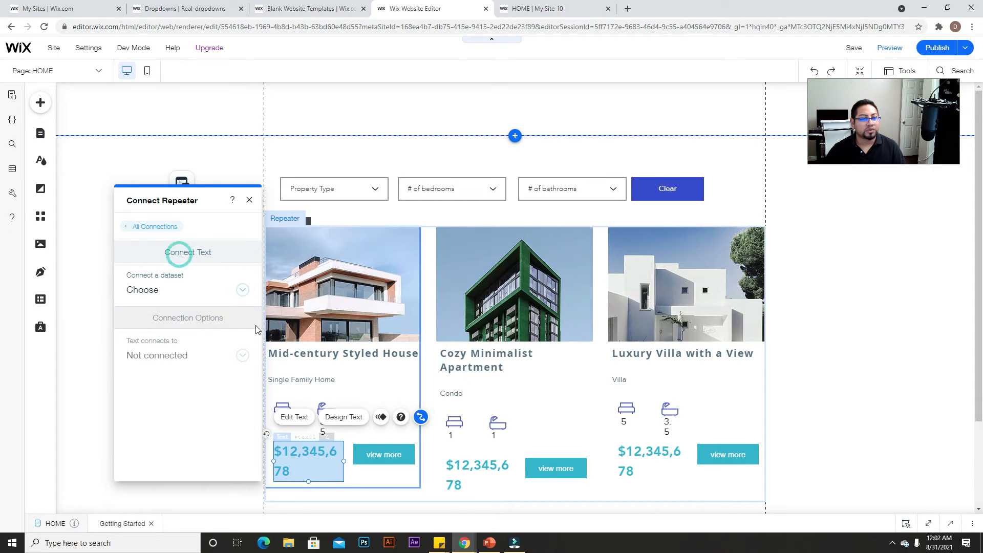
# Set the price text's font size to 18 px and shift the text slightly left and down, beside the view more button.
pyautogui.click(305, 465)
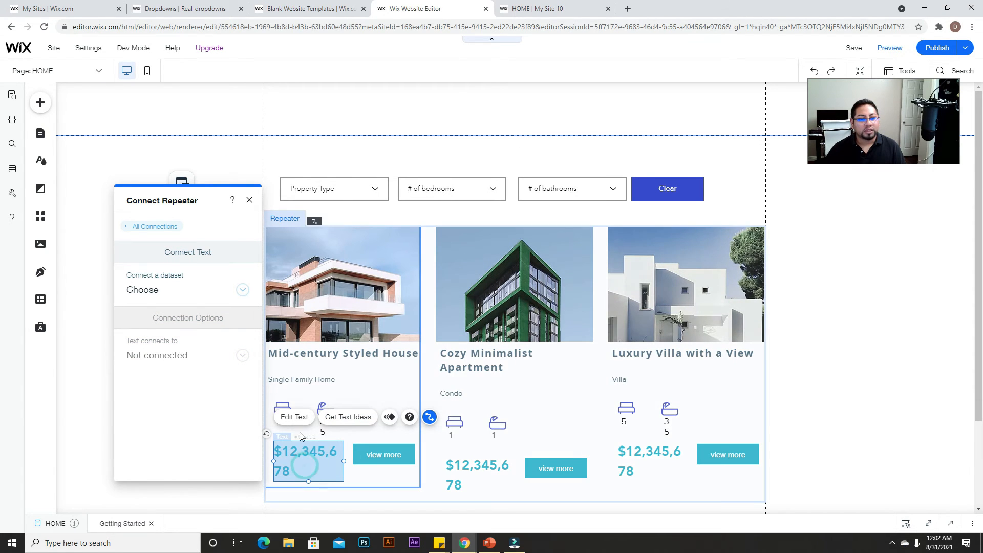
pyautogui.doubleClick(332, 451)
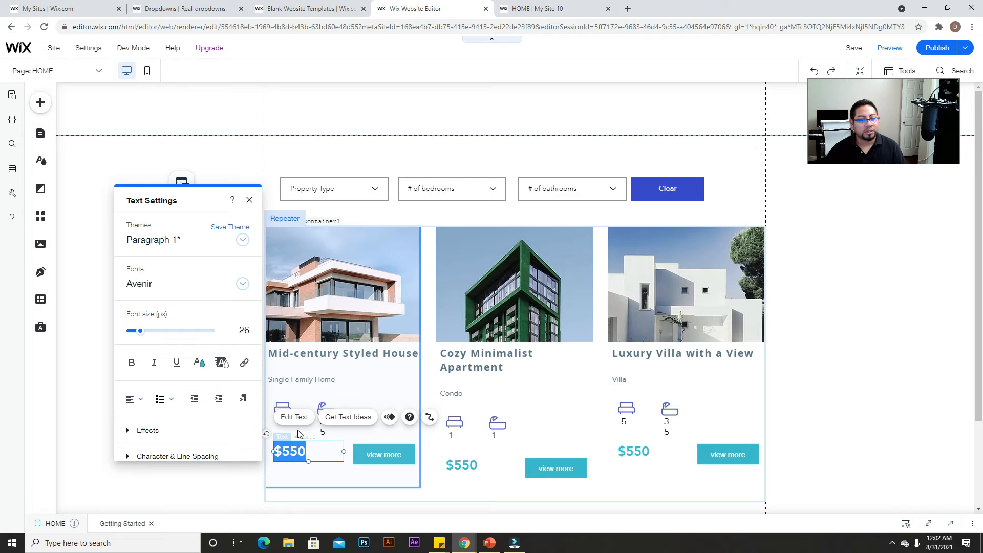
pyautogui.click(249, 339)
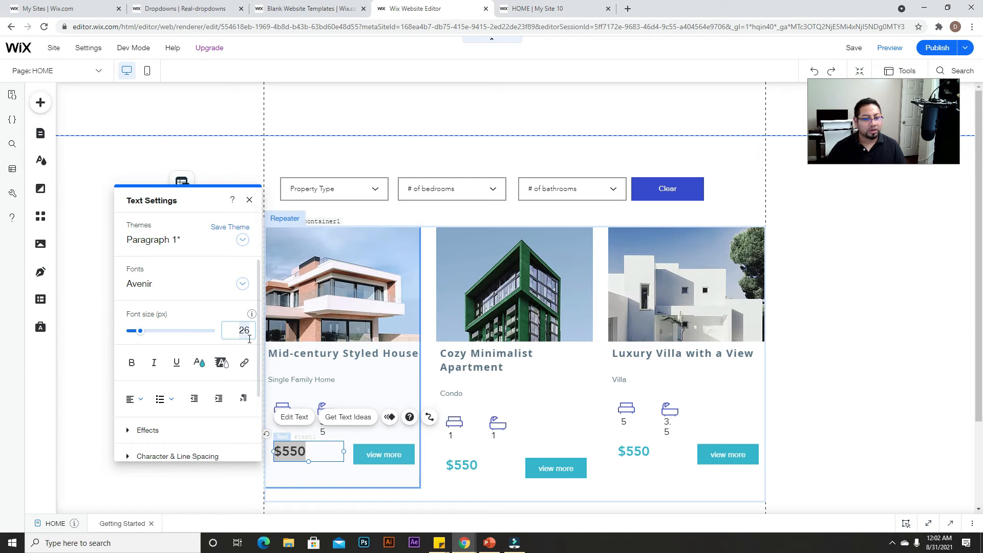
pyautogui.press('Return')
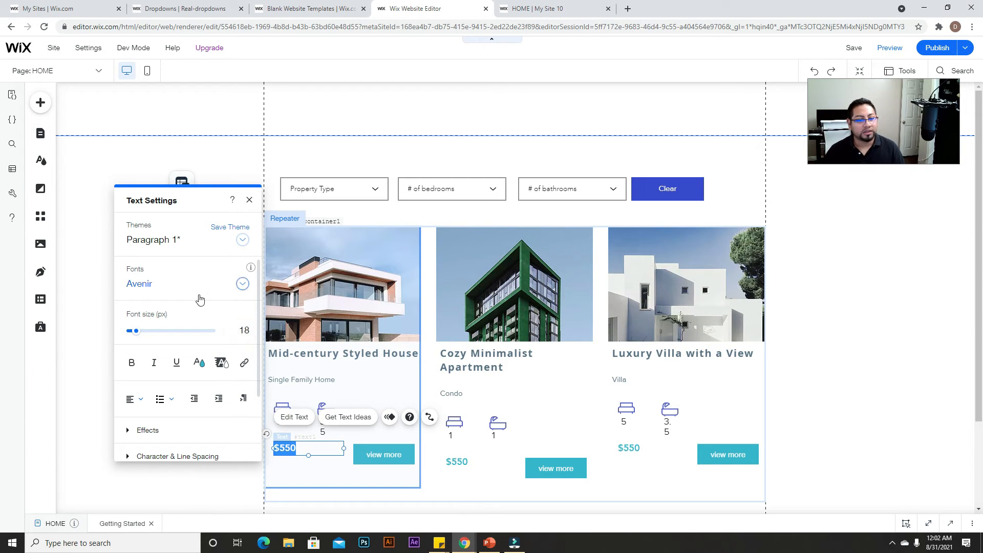
pyautogui.click(249, 200)
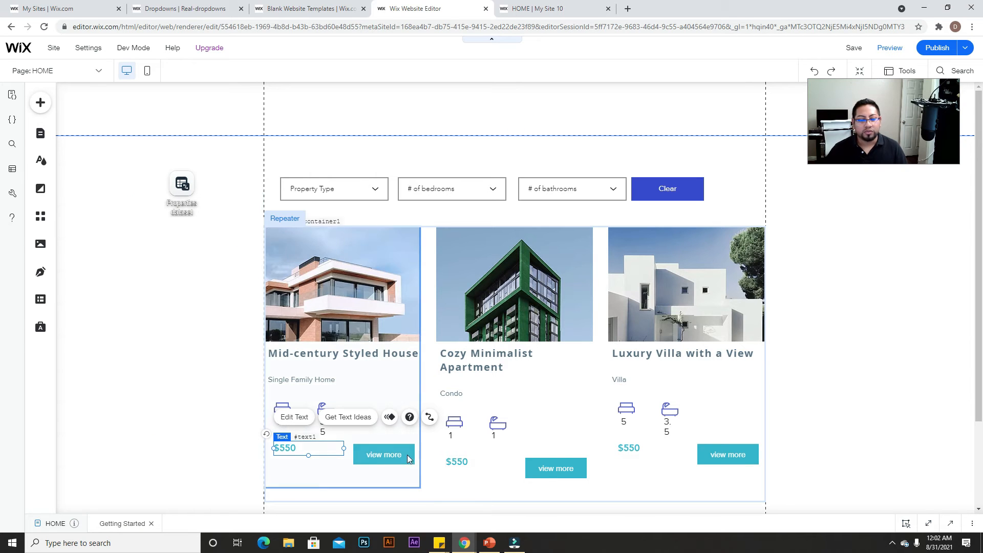
pyautogui.moveTo(334, 450)
pyautogui.mouseDown()
pyautogui.moveTo(314, 454)
pyautogui.moveTo(329, 457)
pyautogui.mouseUp()
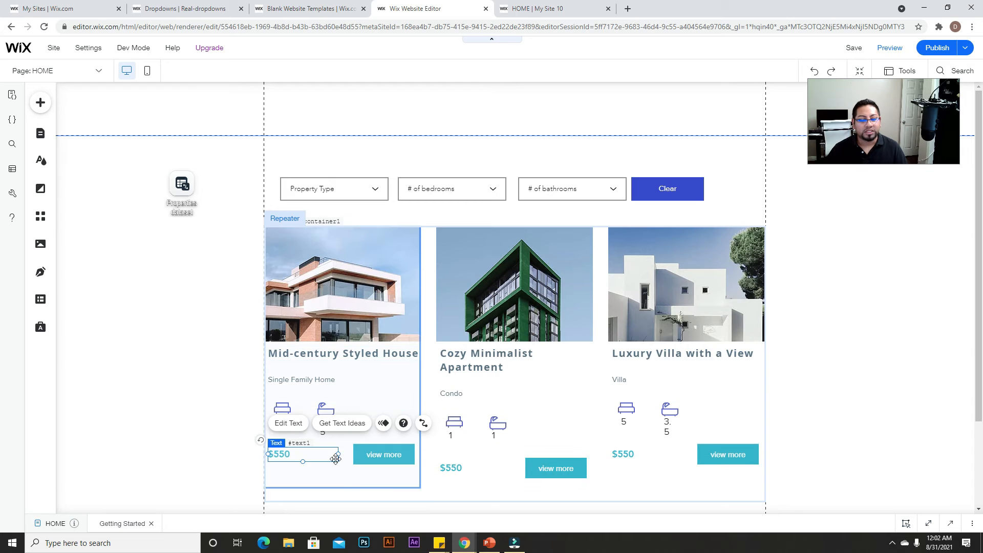
# Reconnect the first item's price text to the Price field of the Properties dataset and close the connection settings.
pyautogui.click(422, 423)
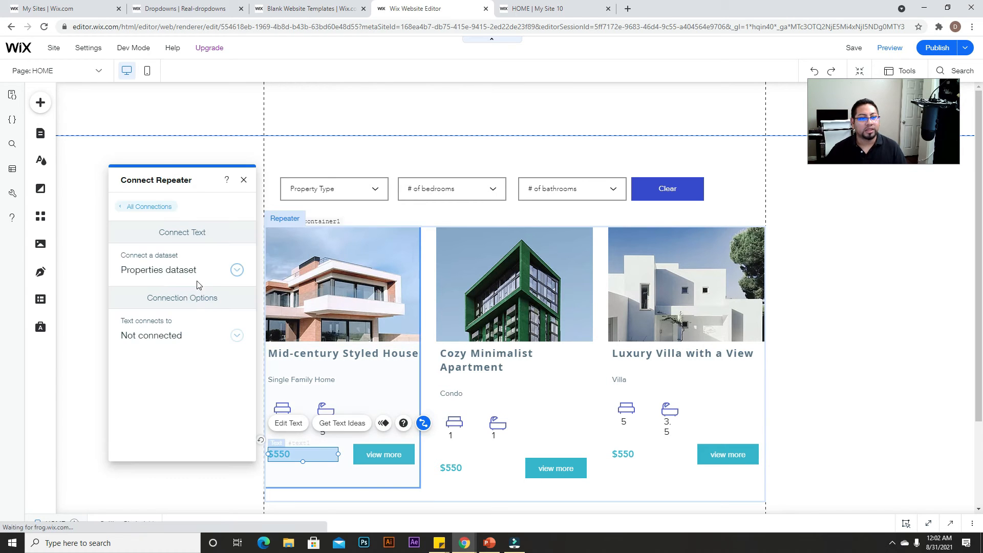
pyautogui.click(221, 269)
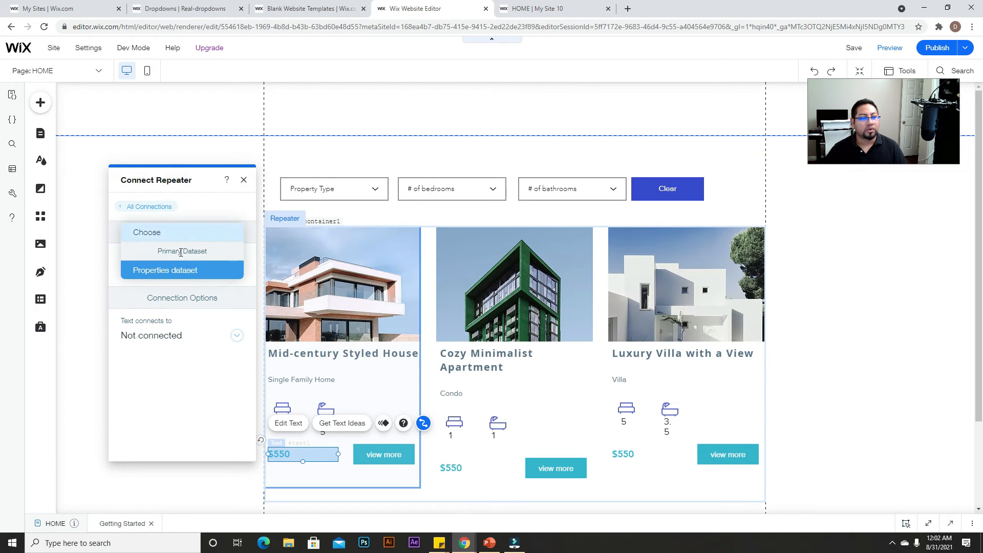
pyautogui.click(182, 268)
pyautogui.click(204, 338)
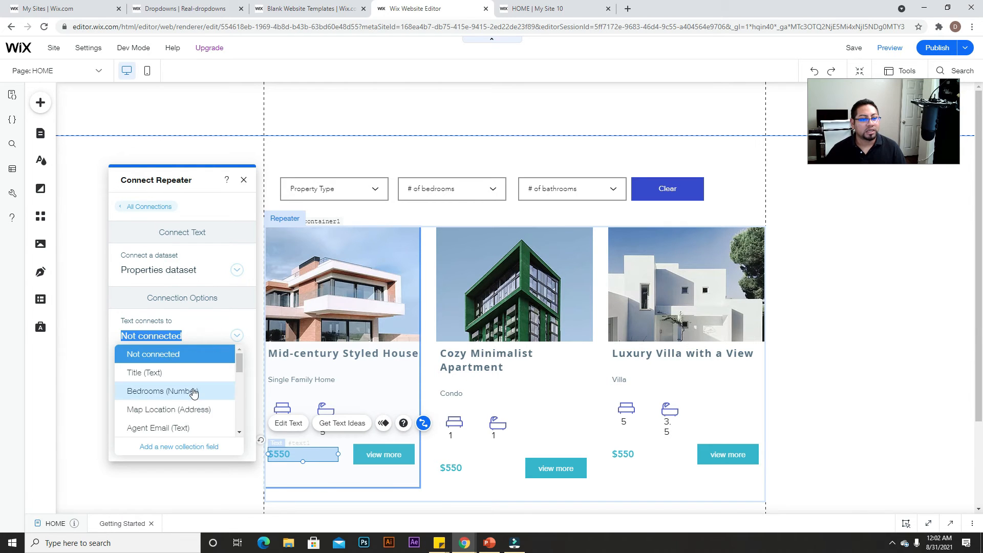
pyautogui.scroll(-3, 192, 390)
pyautogui.scroll(-3, 182, 395)
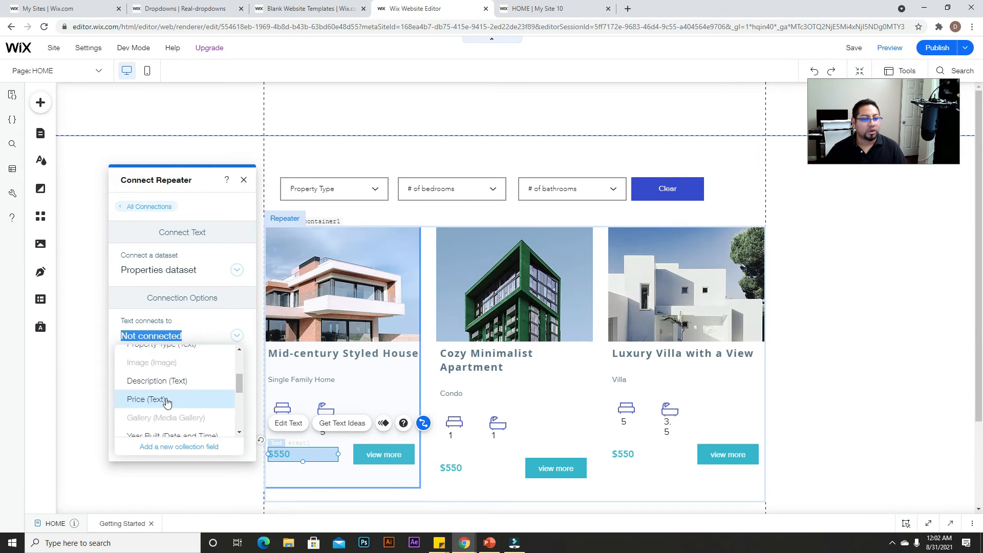
pyautogui.click(163, 400)
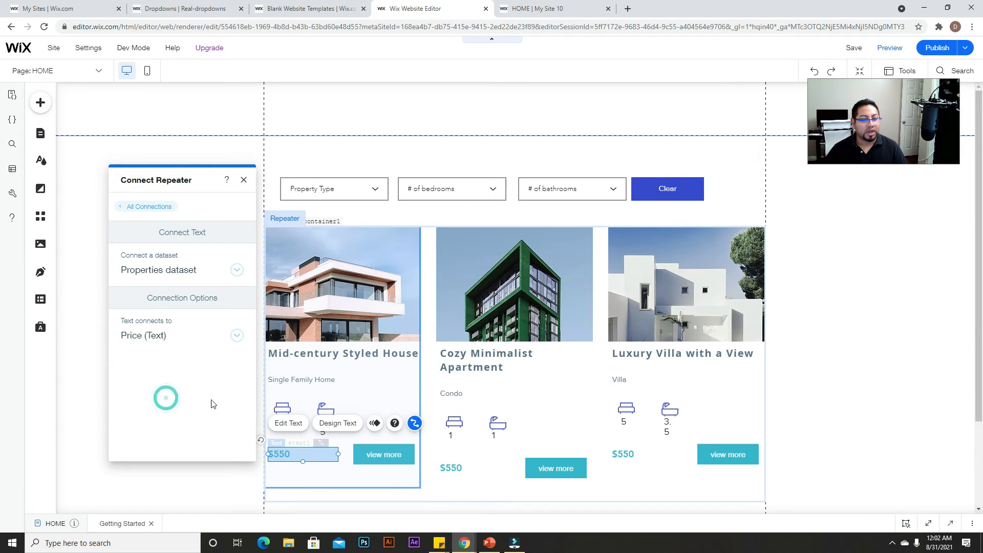
pyautogui.click(241, 180)
# Examine which dataset fields the first item's view more button can use for its click action and its label.
pyautogui.click(386, 449)
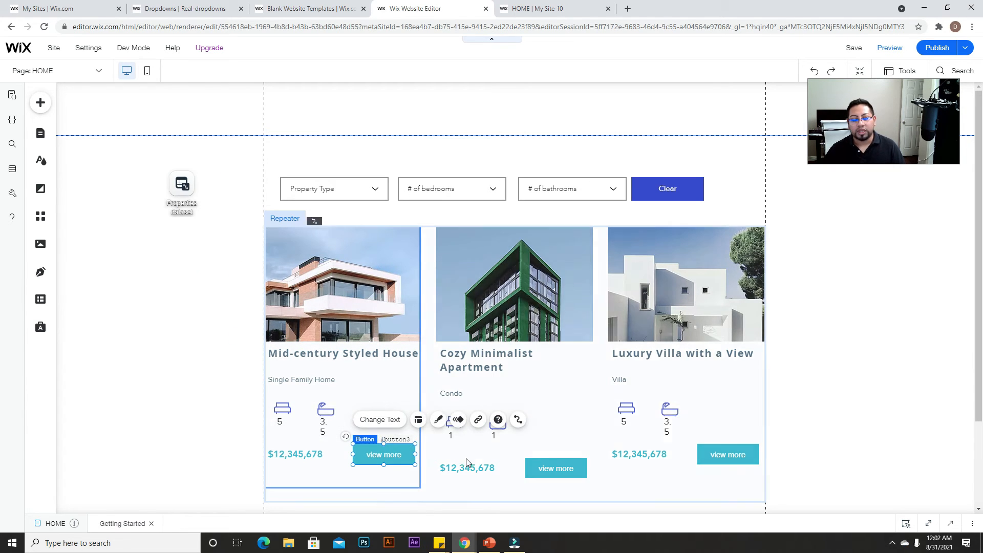
pyautogui.click(518, 421)
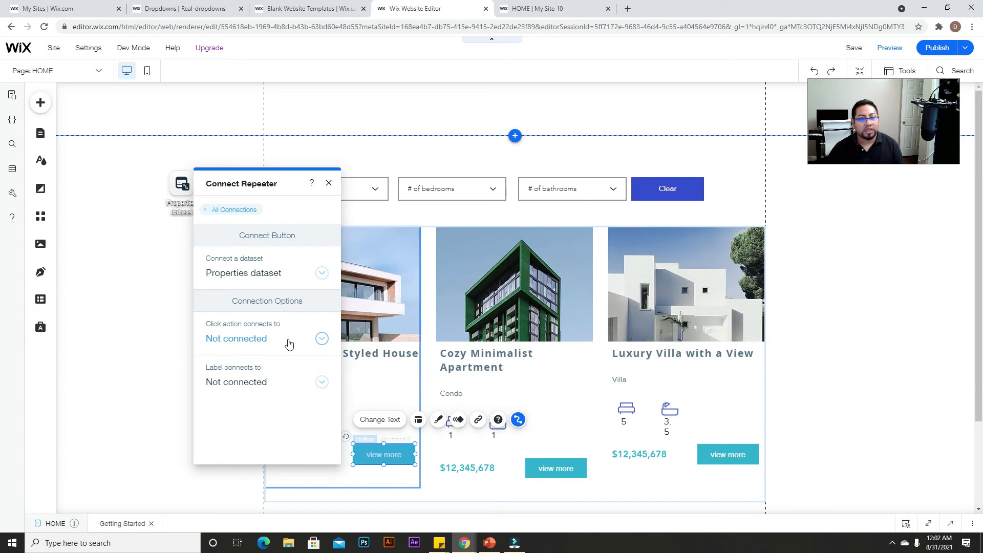
pyautogui.click(309, 343)
pyautogui.scroll(-3, 286, 369)
pyautogui.scroll(3, 252, 358)
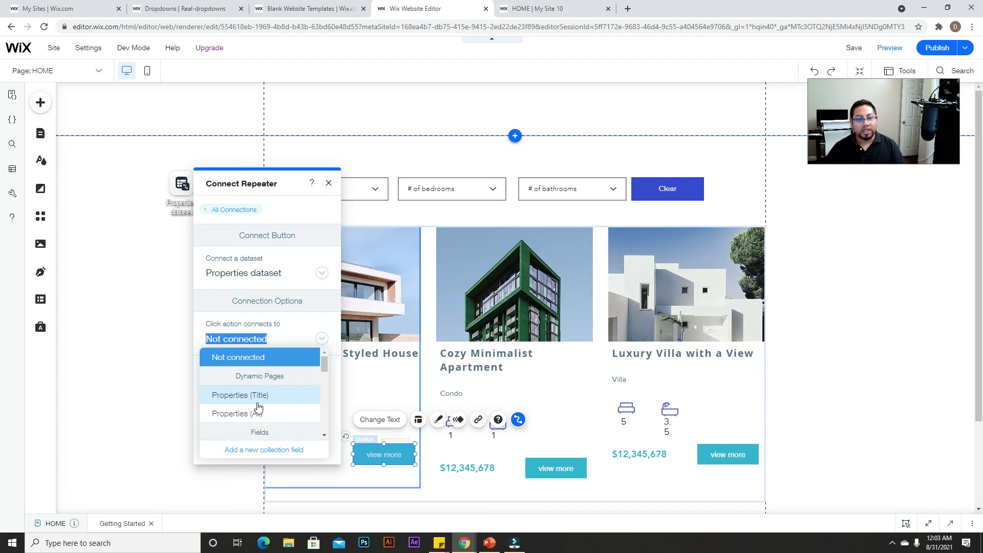
pyautogui.scroll(-5, 264, 413)
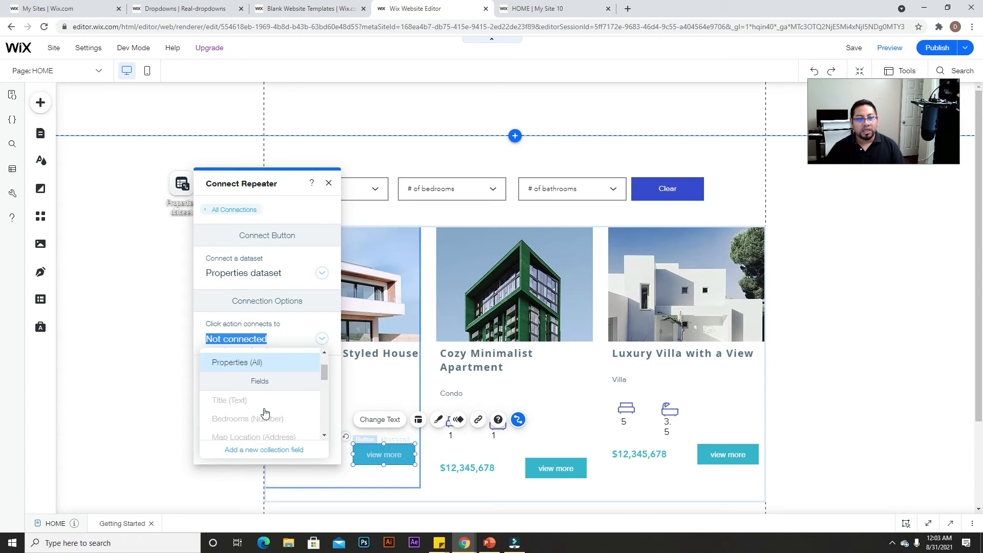
pyautogui.click(319, 319)
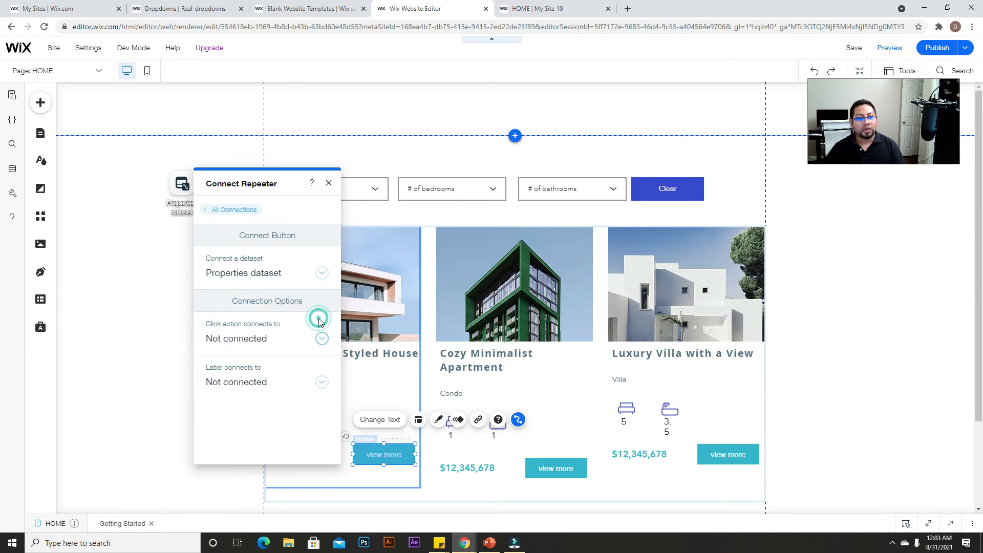
pyautogui.click(300, 386)
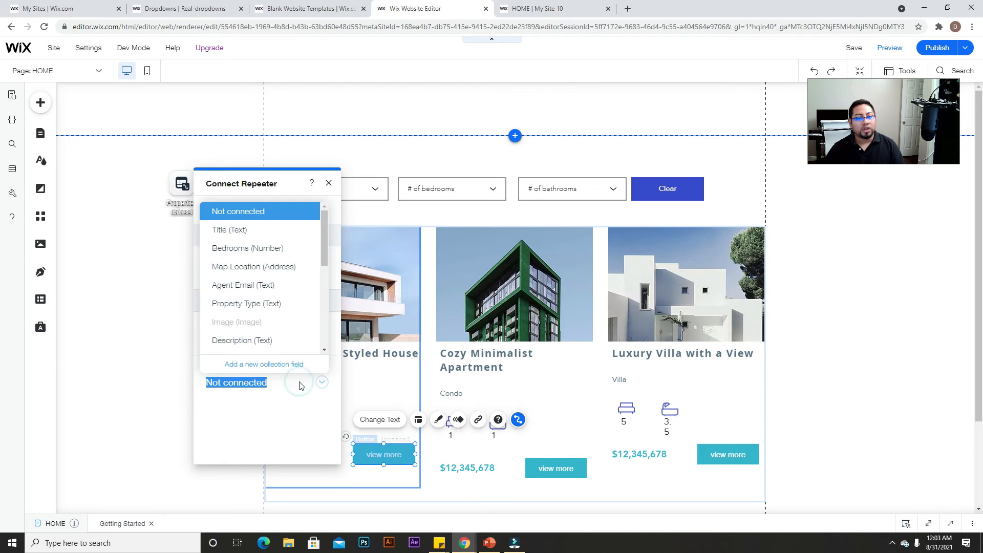
pyautogui.scroll(-3, 261, 279)
pyautogui.scroll(2, 258, 285)
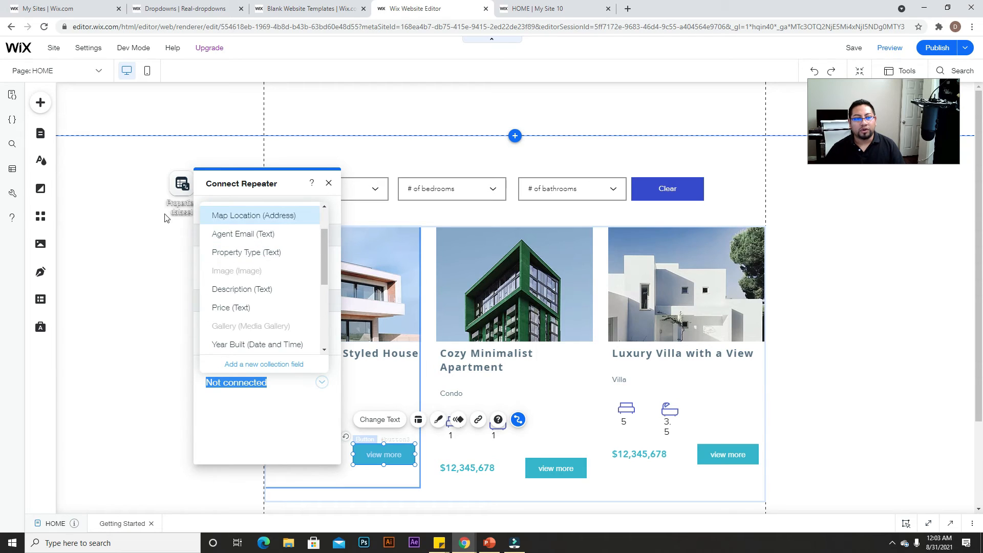
pyautogui.scroll(3, 309, 256)
pyautogui.click(338, 218)
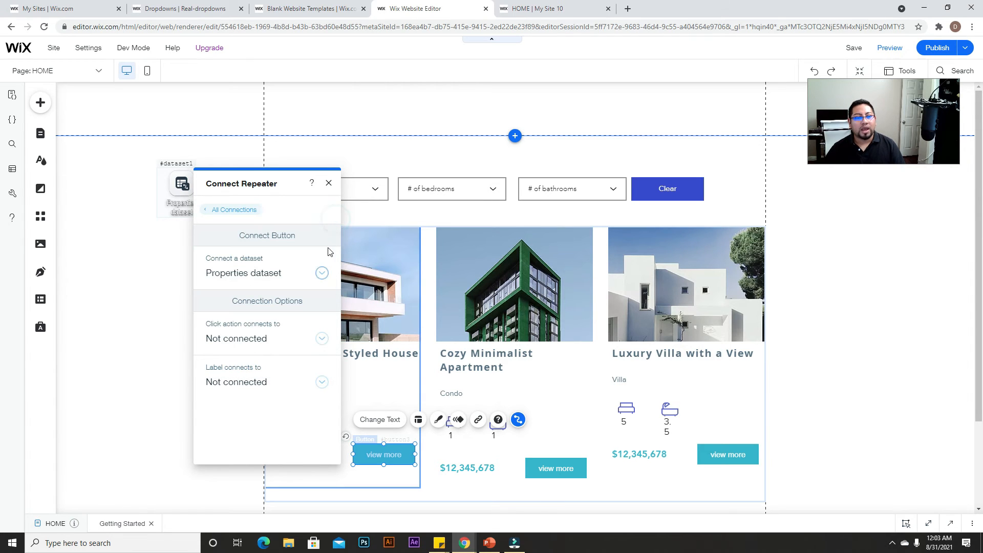
# Clear the dataset selection of the first item's view more button and close the connection settings.
pyautogui.click(315, 276)
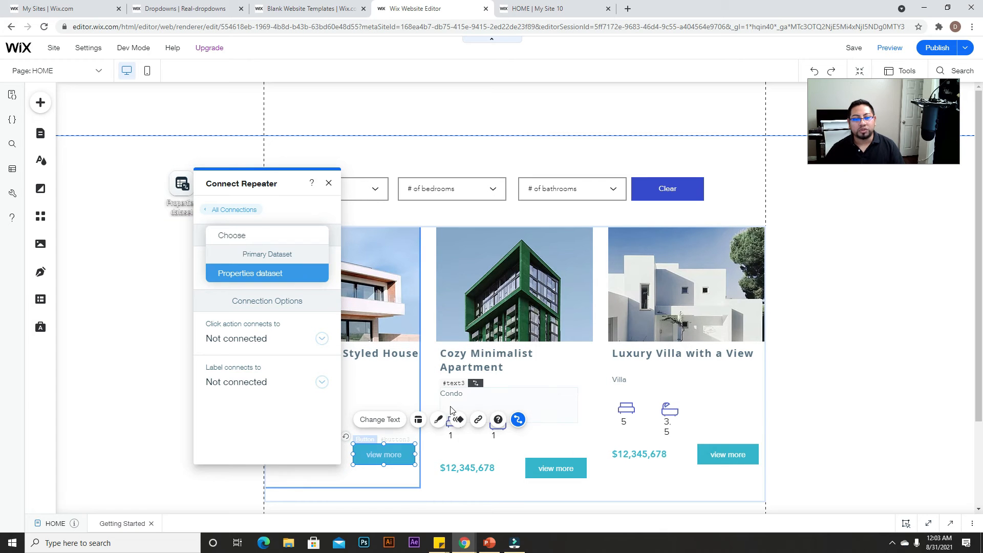
pyautogui.click(235, 237)
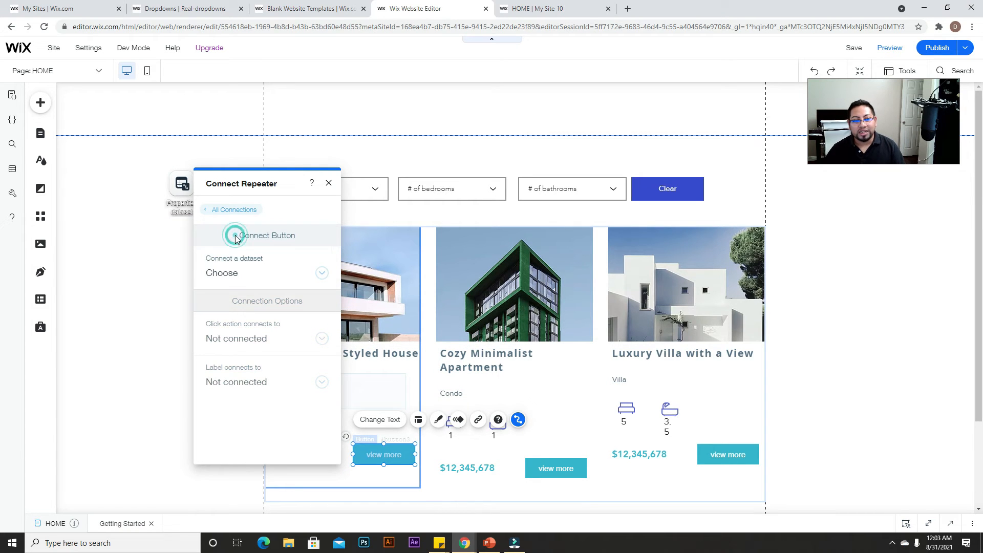
pyautogui.click(329, 183)
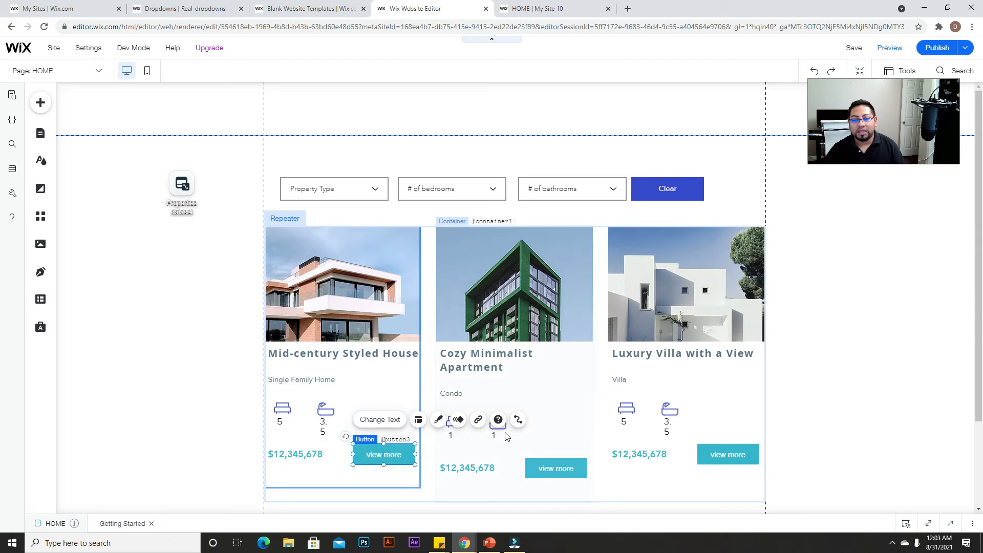
# Open the Properties collection from the Content Manager and go to its last column.
pyautogui.click(40, 299)
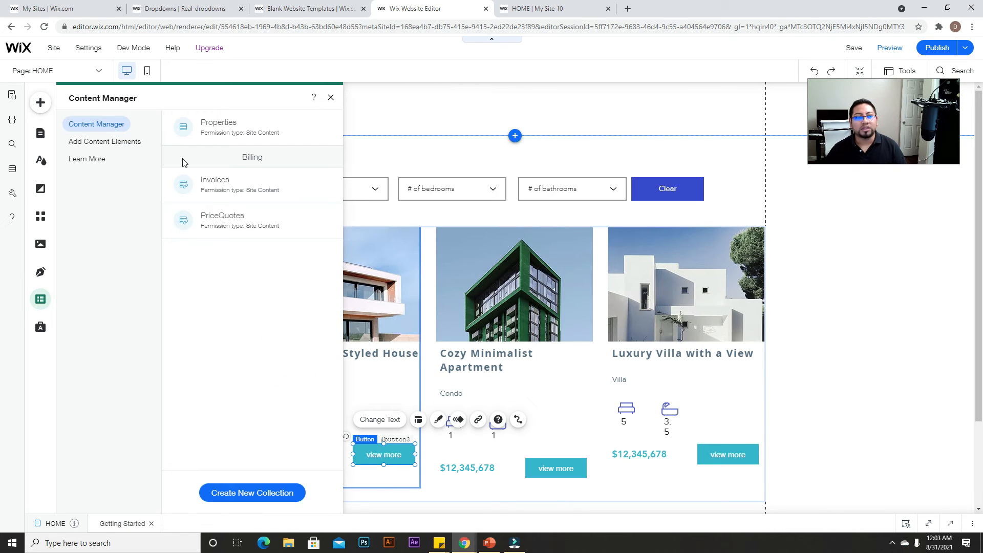
pyautogui.click(210, 126)
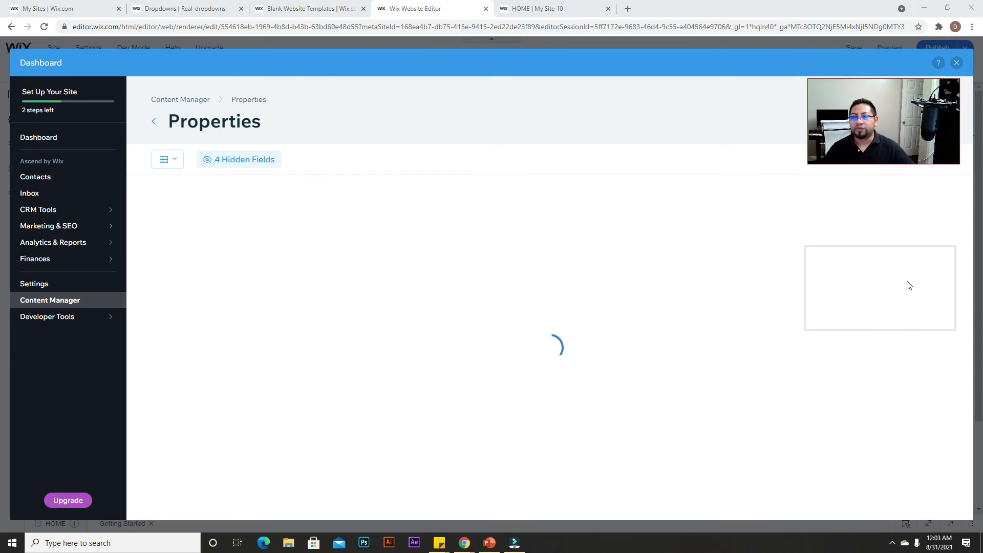
pyautogui.moveTo(382, 516); pyautogui.dragTo(824, 517)
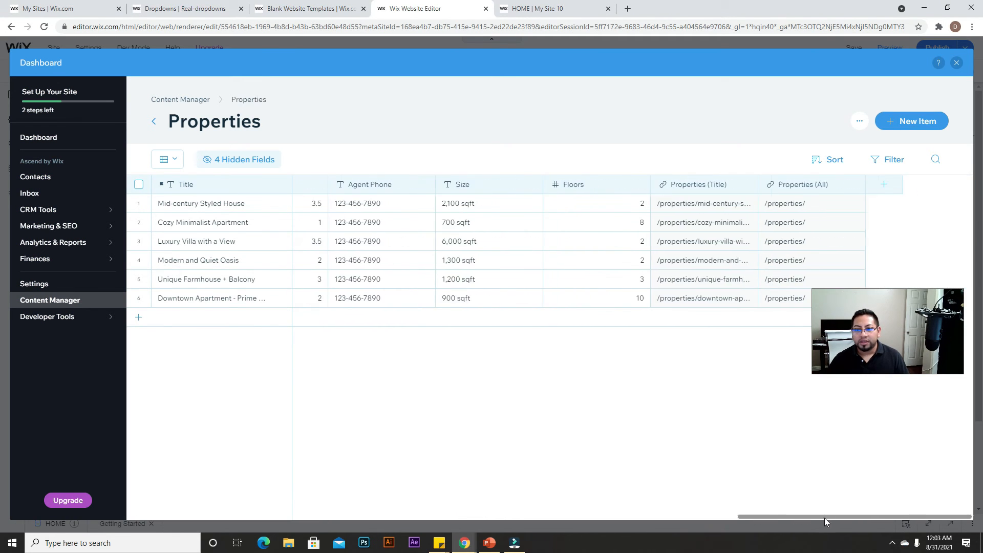
# Add a field named "external url" with the field type URL to the Properties collection.
pyautogui.click(887, 186)
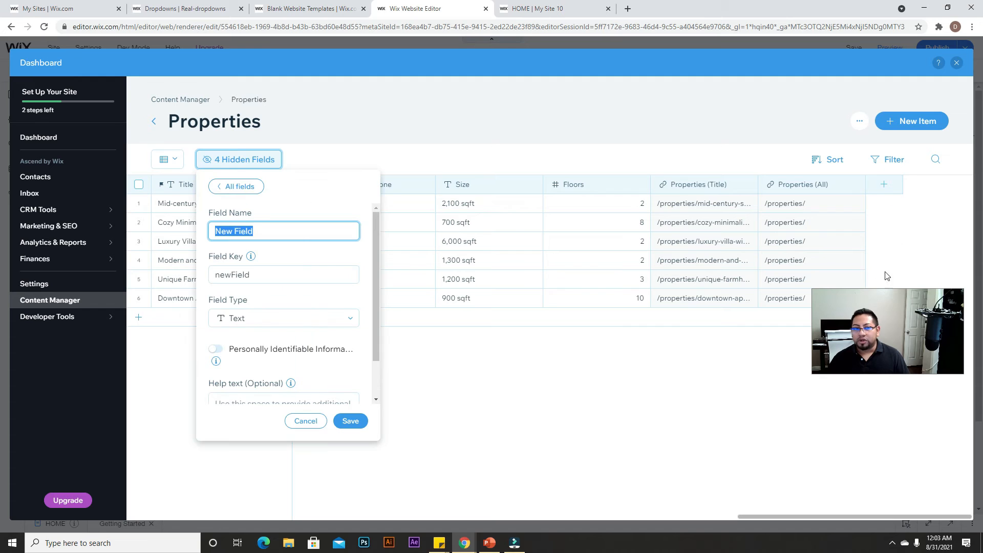
pyautogui.write('e')
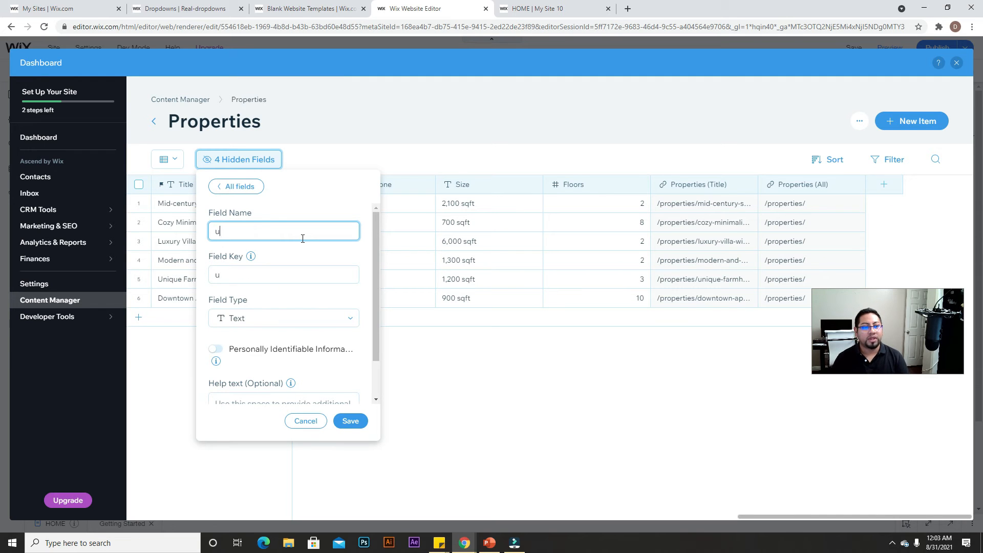
pyautogui.write('xternal url')
pyautogui.click(263, 320)
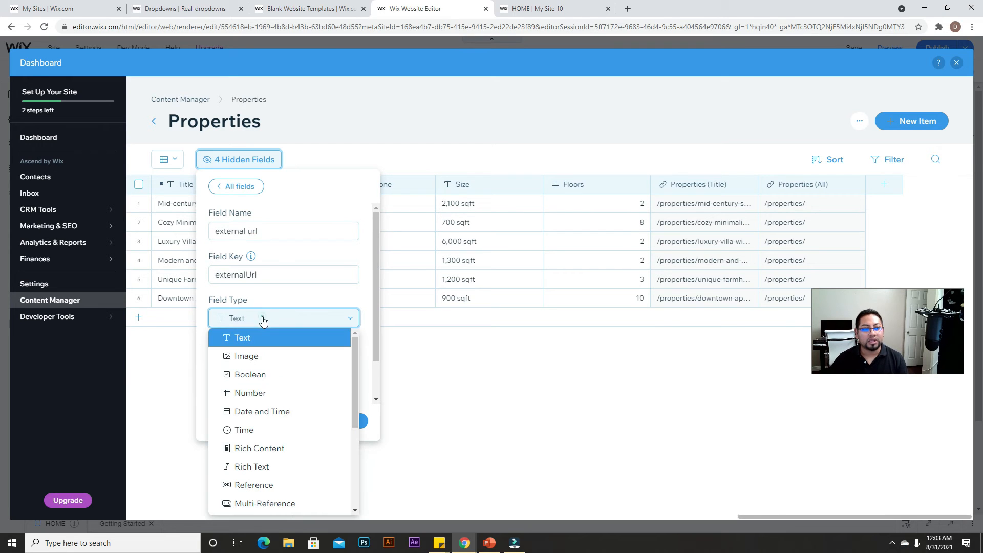
pyautogui.scroll(-1, 265, 409)
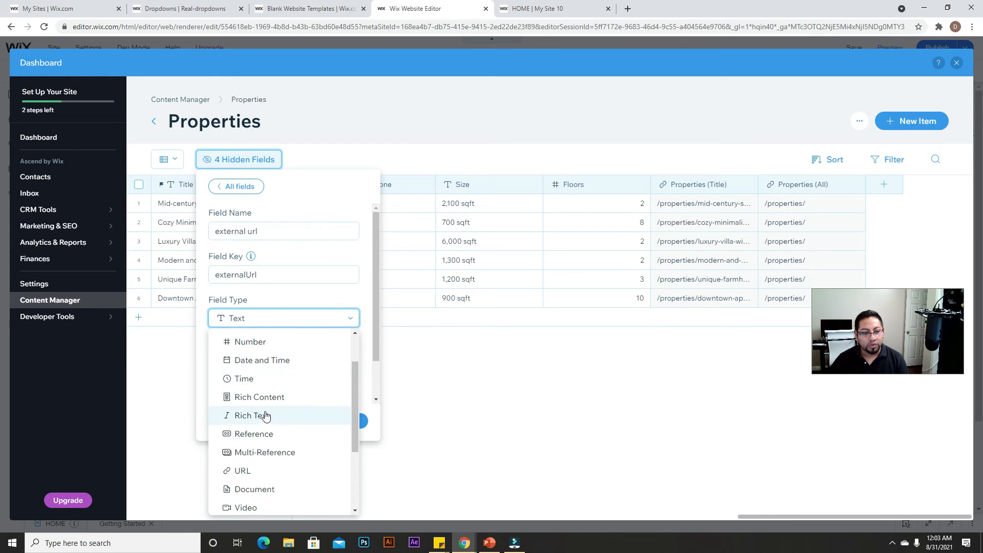
pyautogui.scroll(-1, 266, 415)
pyautogui.click(263, 419)
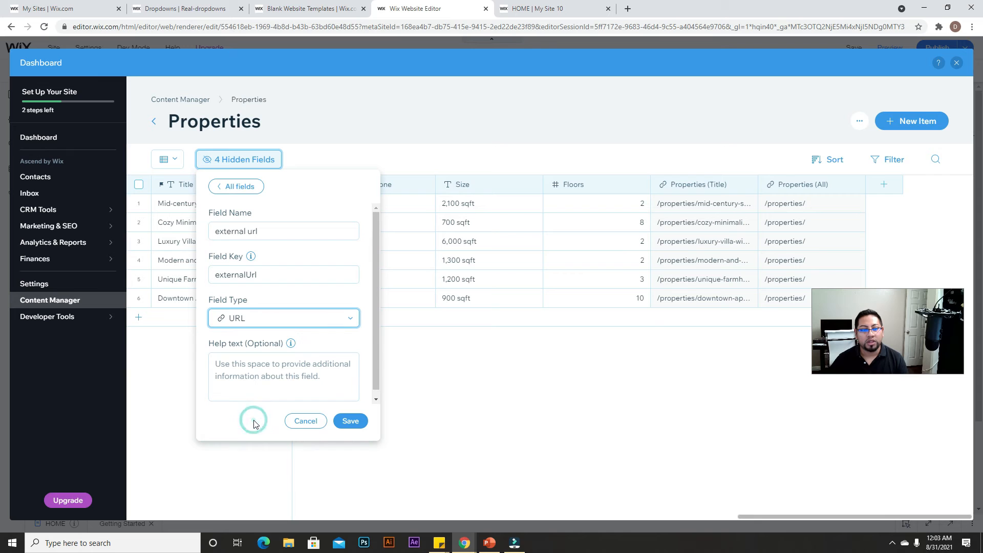
pyautogui.click(350, 421)
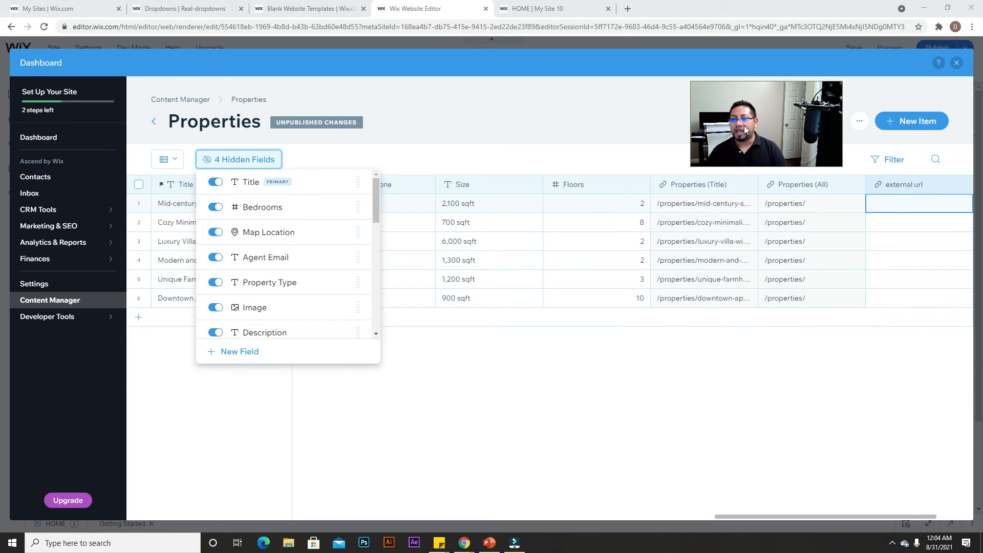
pyautogui.click(664, 453)
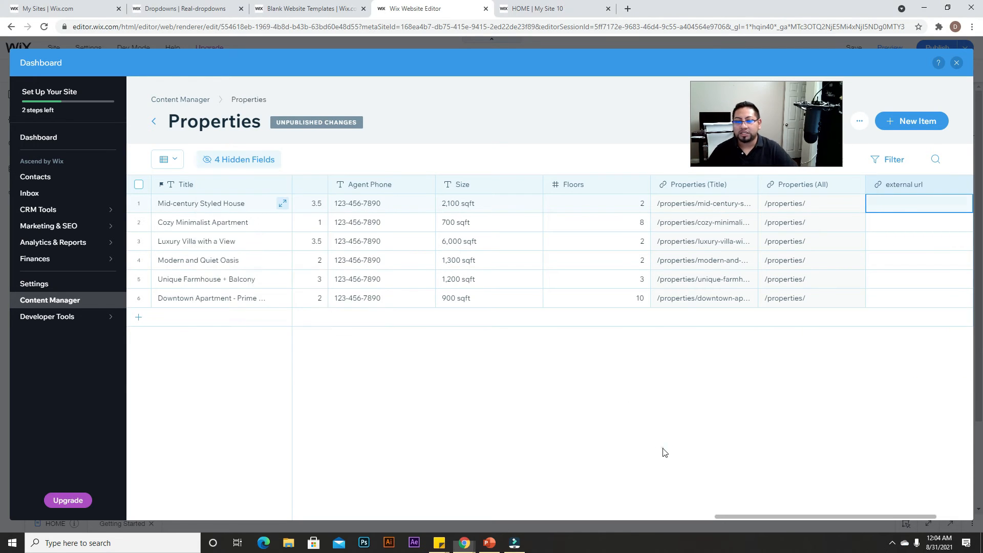
pyautogui.moveTo(739, 515); pyautogui.dragTo(751, 516)
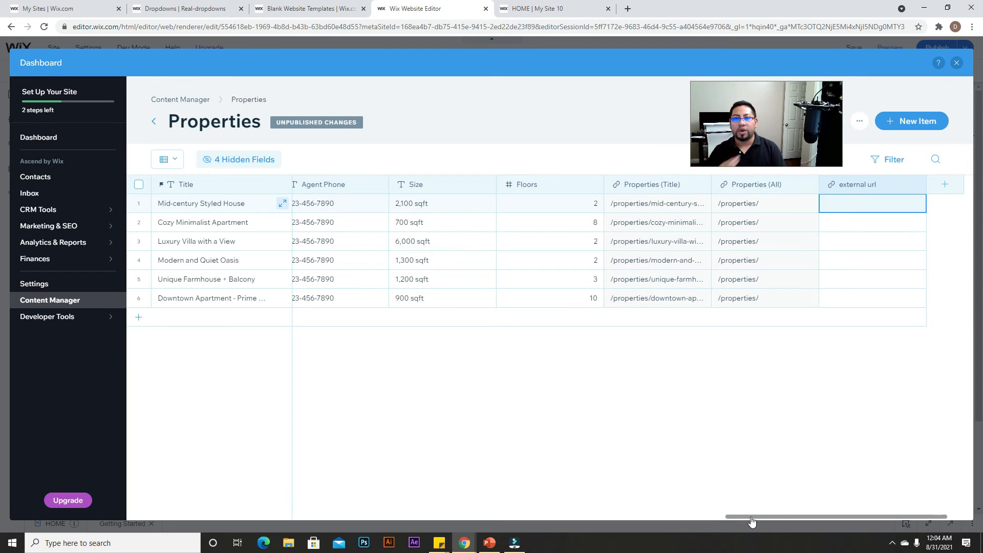
pyautogui.click(858, 204)
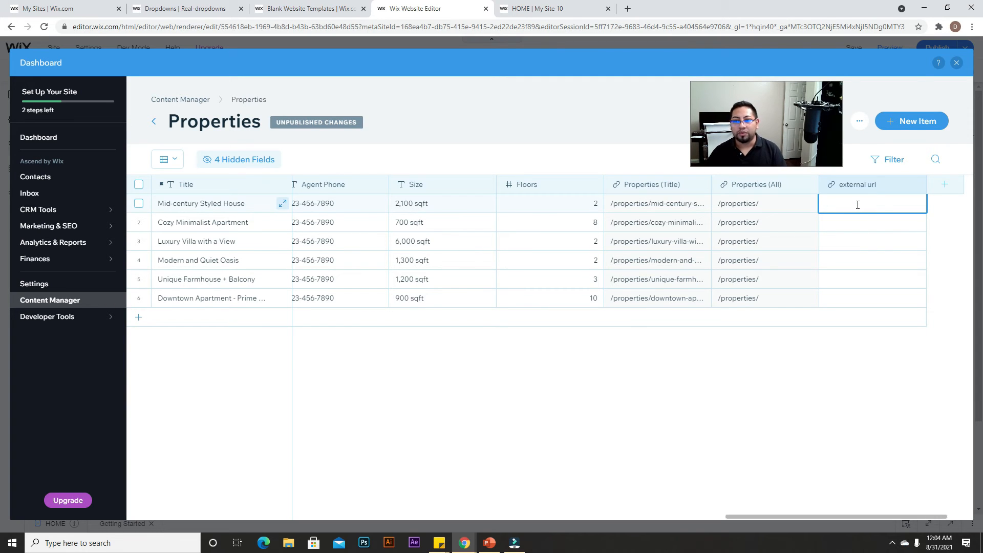
pyautogui.write('https://www.youtube.com/')
pyautogui.click(874, 223)
pyautogui.write('https://www.youtube.com/')
pyautogui.click(874, 241)
pyautogui.write('https://www.youtube.com/')
pyautogui.click(872, 259)
pyautogui.write('https://www.youtube.com/')
pyautogui.click(856, 283)
pyautogui.click(856, 281)
pyautogui.click(857, 297)
pyautogui.click(857, 296)
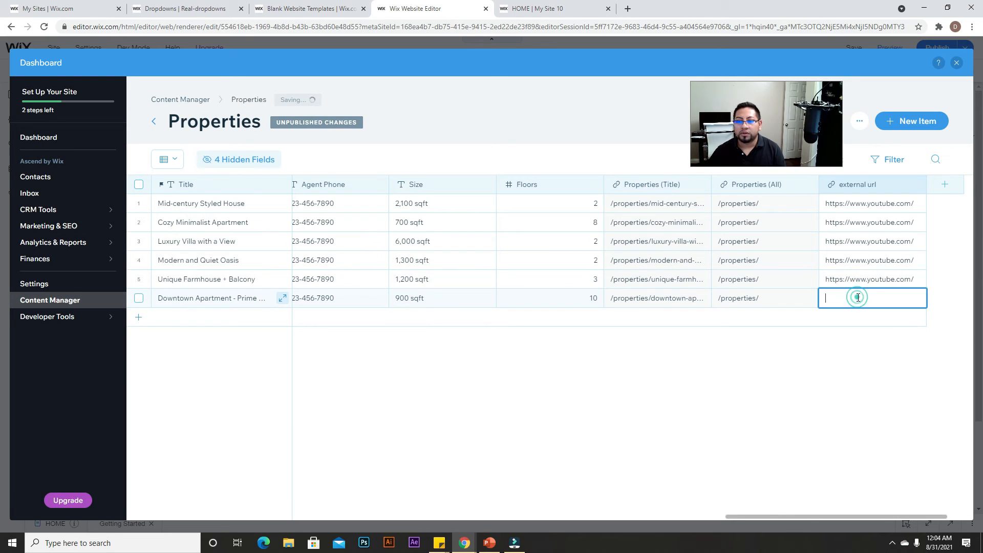
pyautogui.click(955, 63)
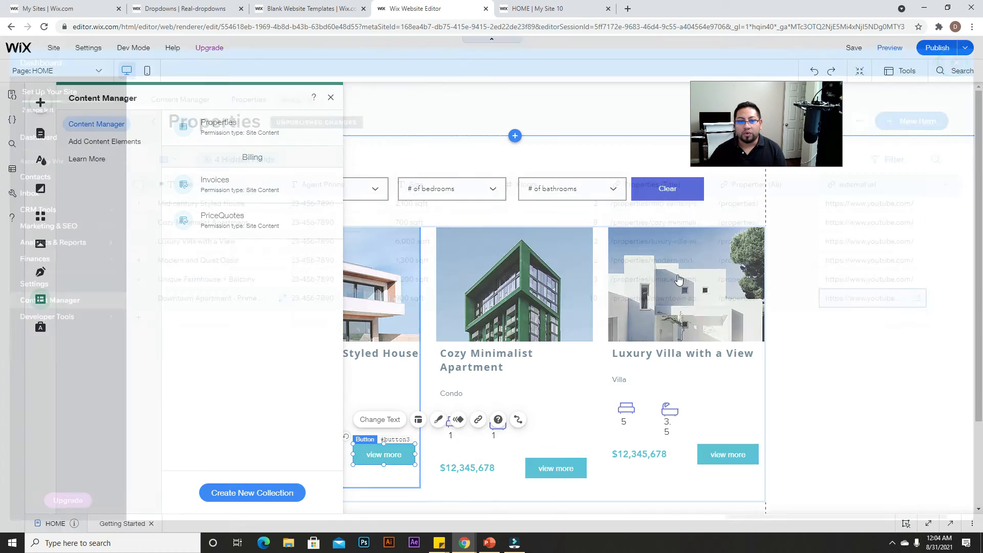
pyautogui.click(194, 98)
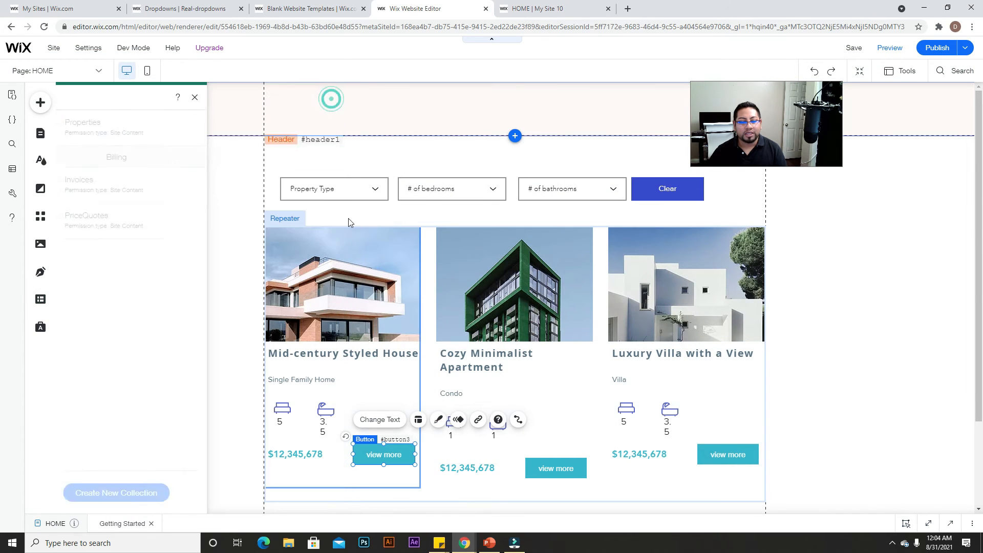
# Connect the click action of the first item's view more button to the external url field of the Properties dataset.
pyautogui.click(520, 420)
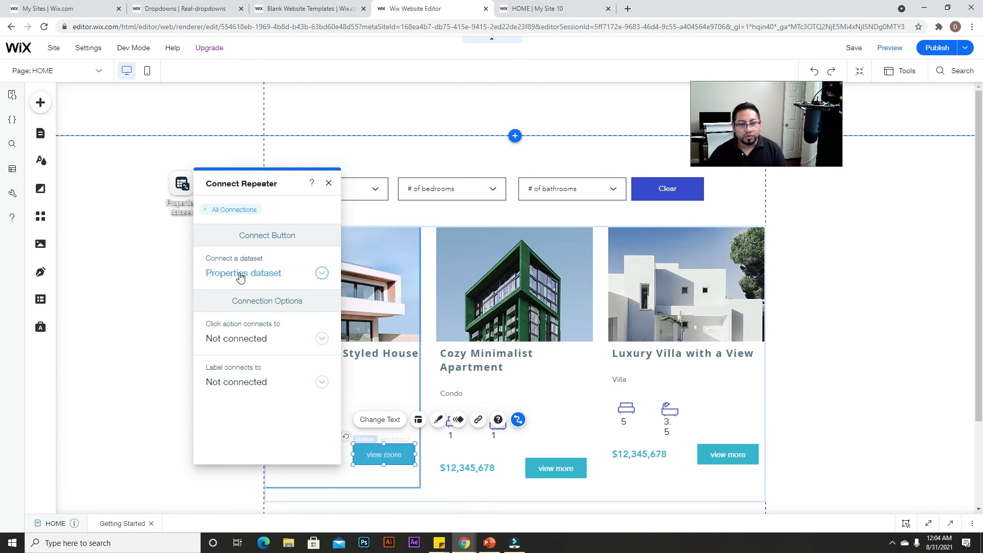
pyautogui.click(260, 340)
pyautogui.scroll(-5, 262, 399)
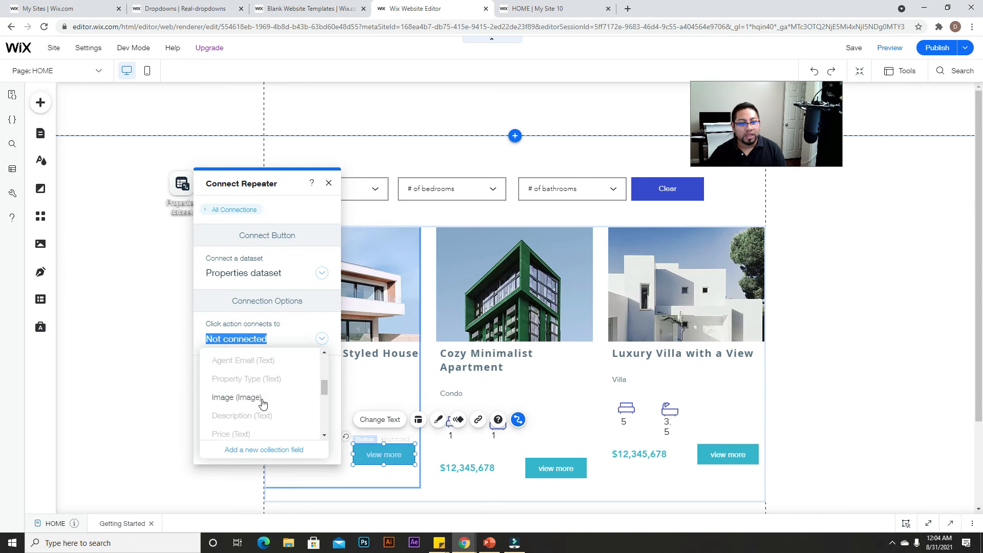
pyautogui.scroll(-5, 263, 402)
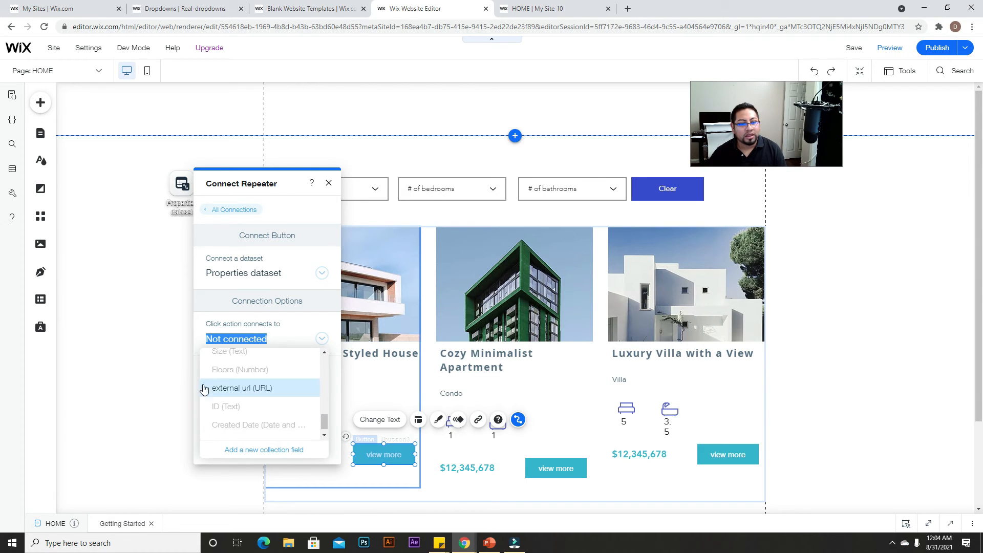
pyautogui.click(239, 389)
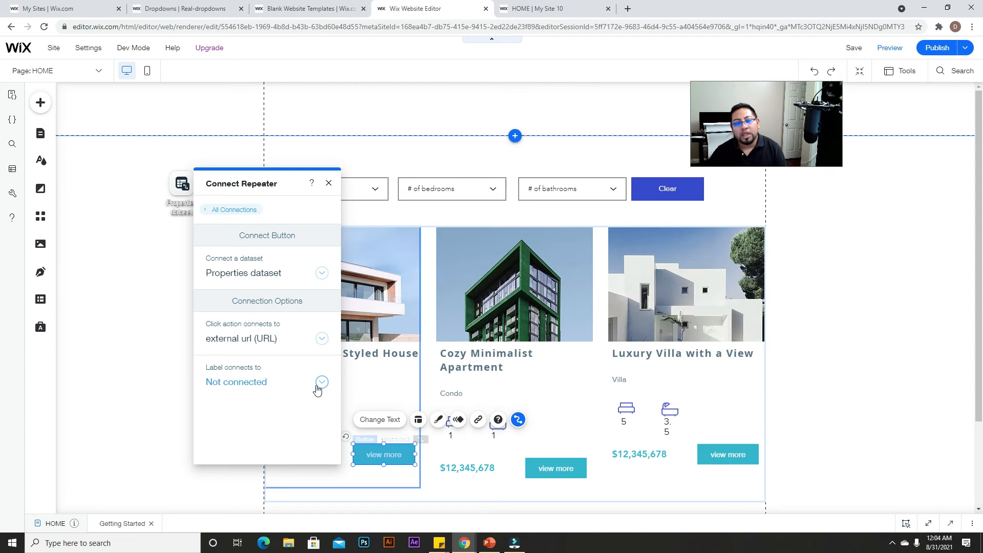
# Close the repeater connection settings and check the choices of the # of bedrooms dropdown.
pyautogui.click(327, 185)
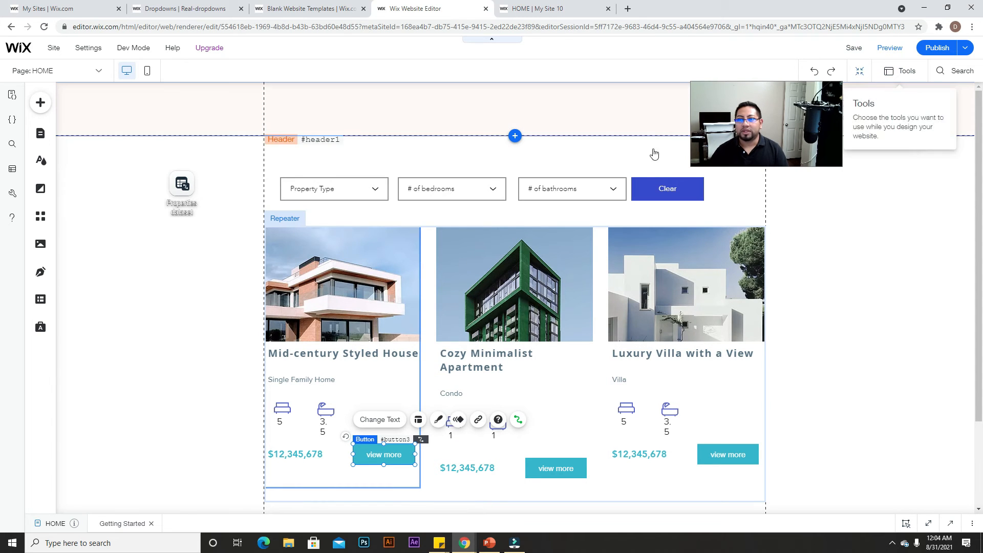
pyautogui.click(873, 389)
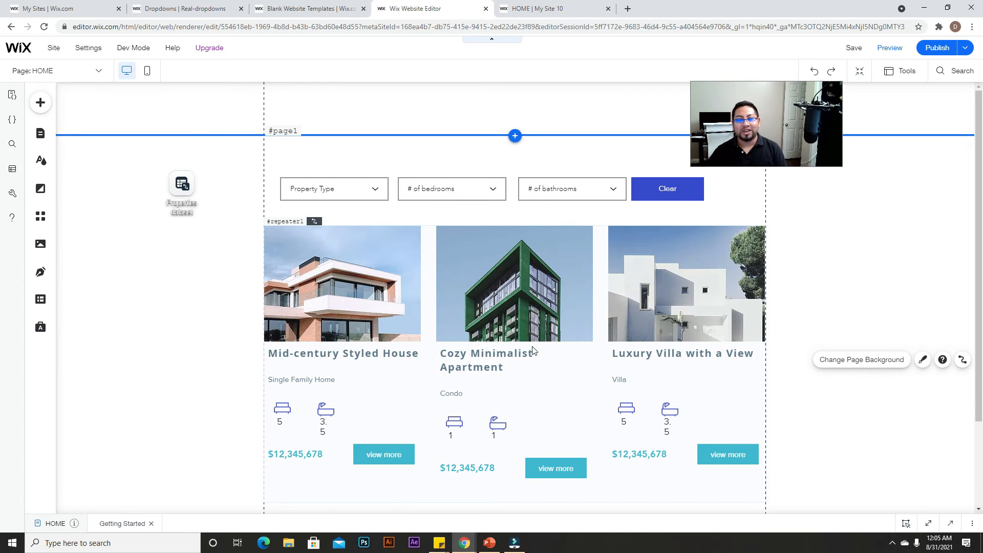
pyautogui.scroll(-1, 532, 349)
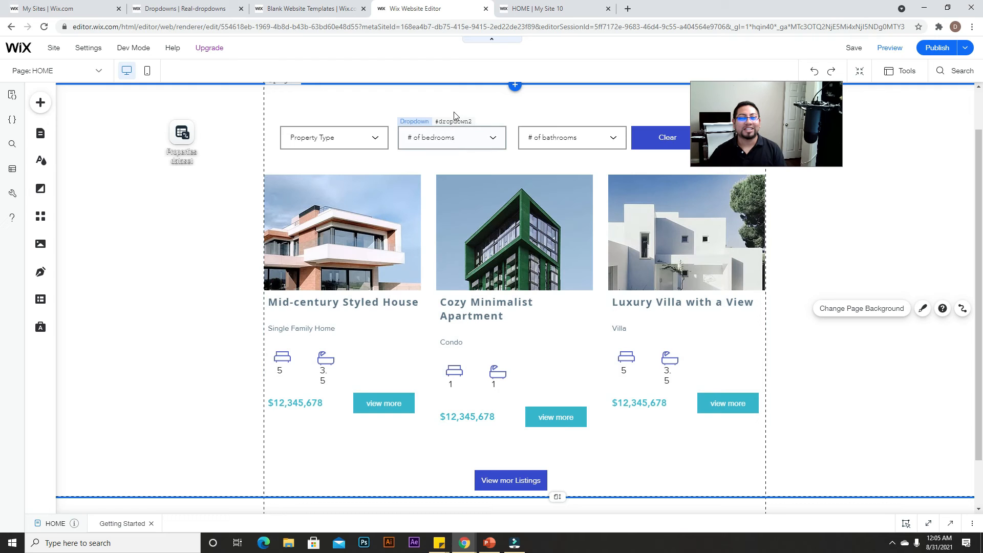
pyautogui.click(456, 143)
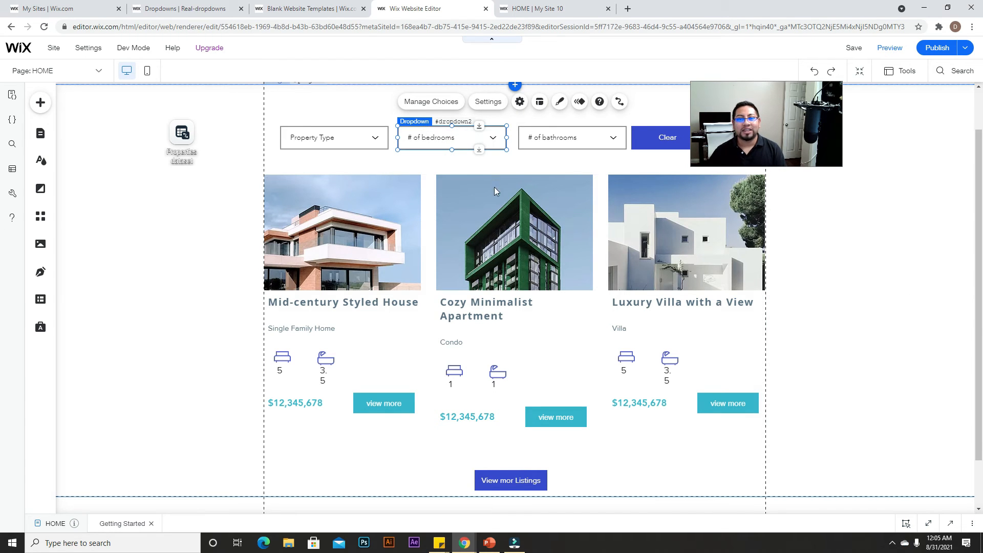
pyautogui.click(441, 101)
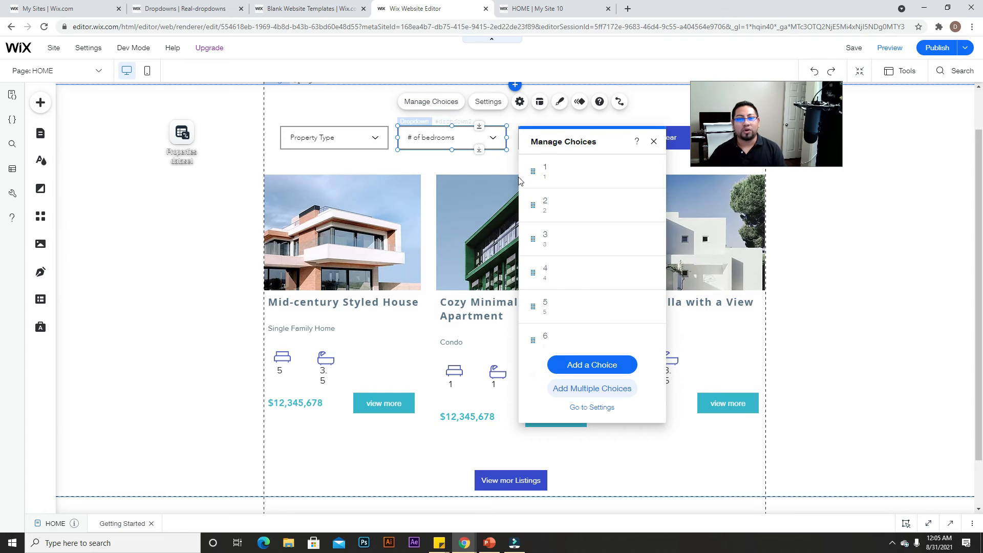
pyautogui.click(653, 141)
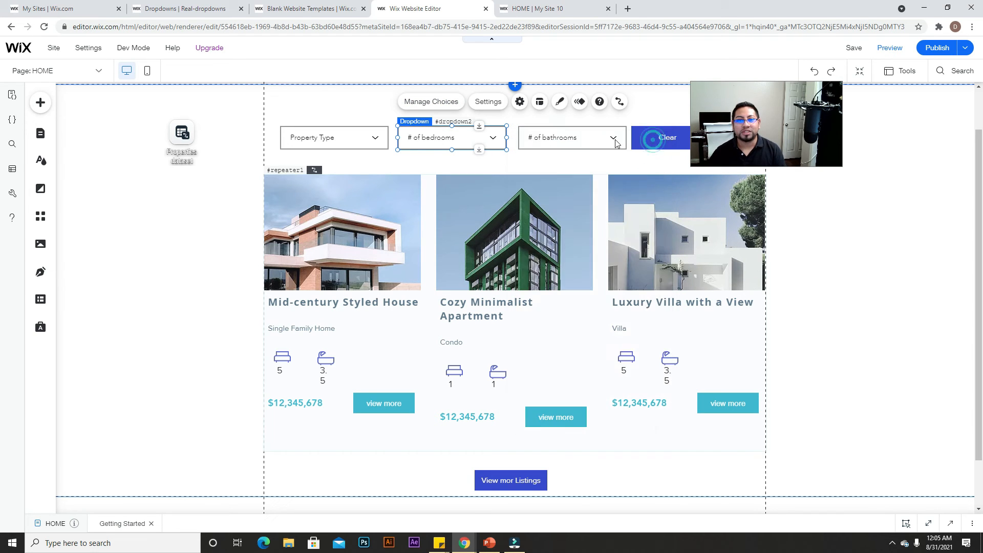
# Start a new filter on the Bedrooms (Number) field in the Properties dataset settings.
pyautogui.click(180, 144)
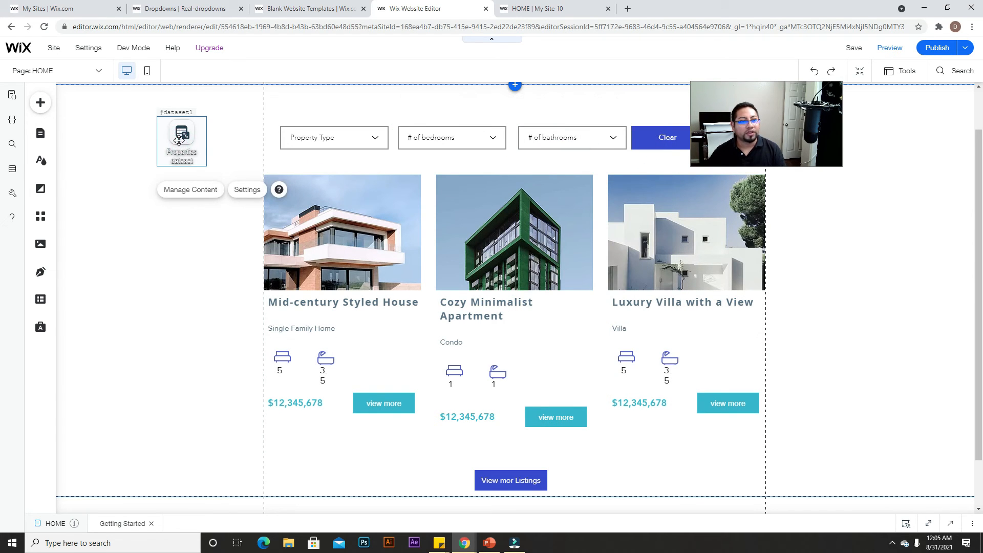
pyautogui.click(246, 191)
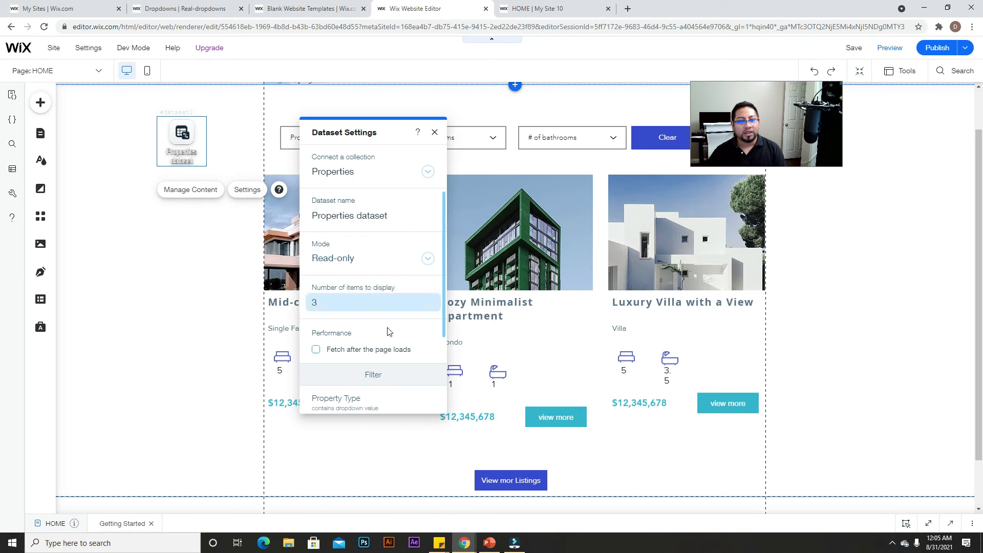
pyautogui.moveTo(364, 130); pyautogui.dragTo(176, 107)
pyautogui.scroll(-3, 205, 307)
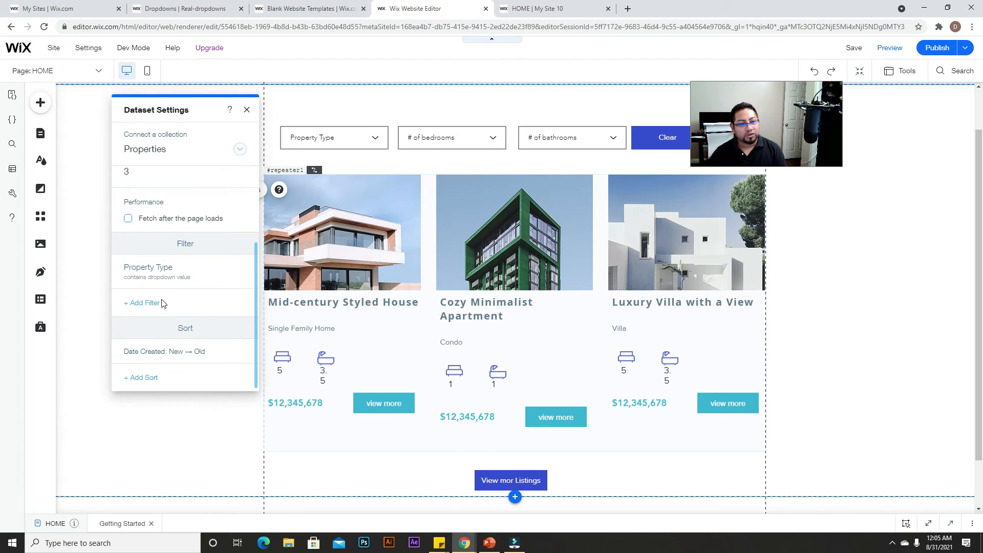
pyautogui.click(145, 304)
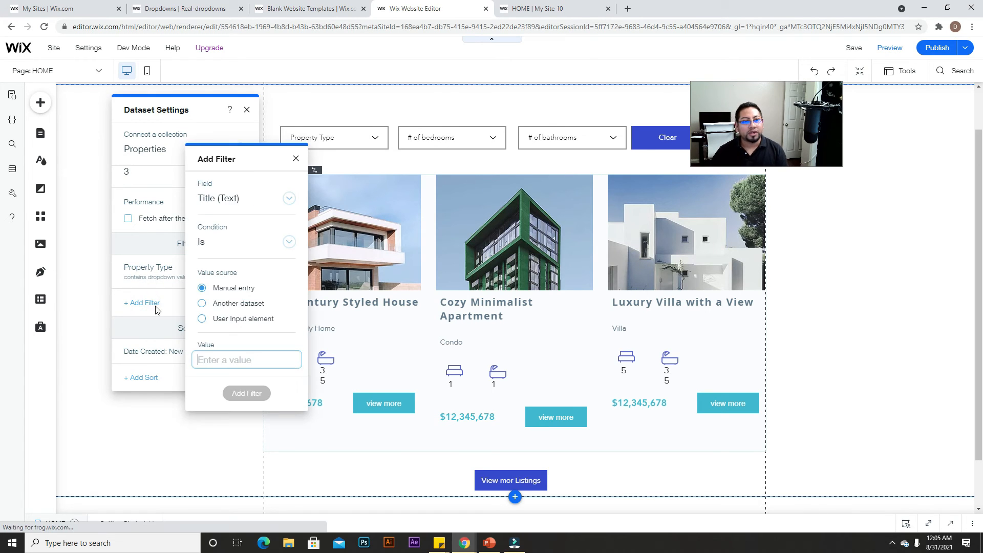
pyautogui.click(283, 199)
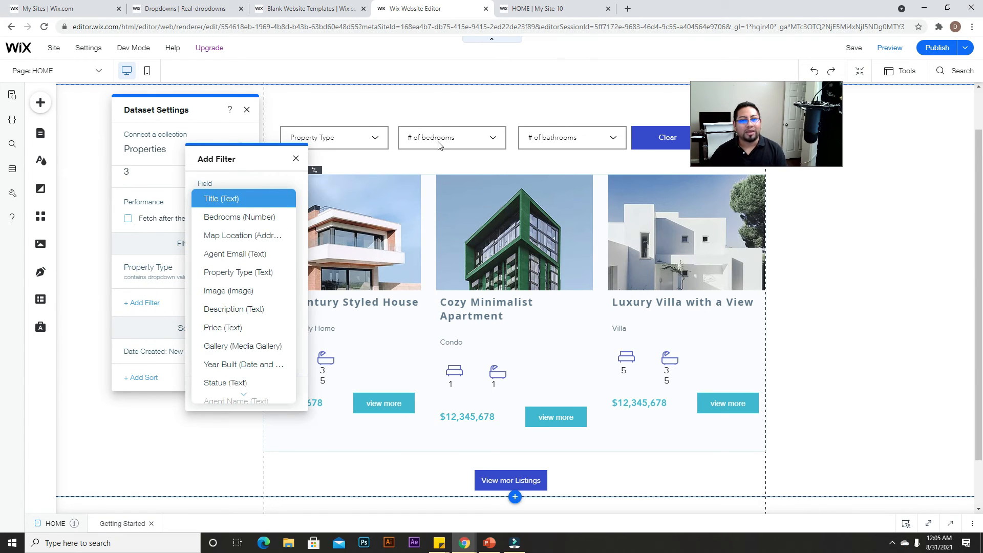
pyautogui.click(226, 219)
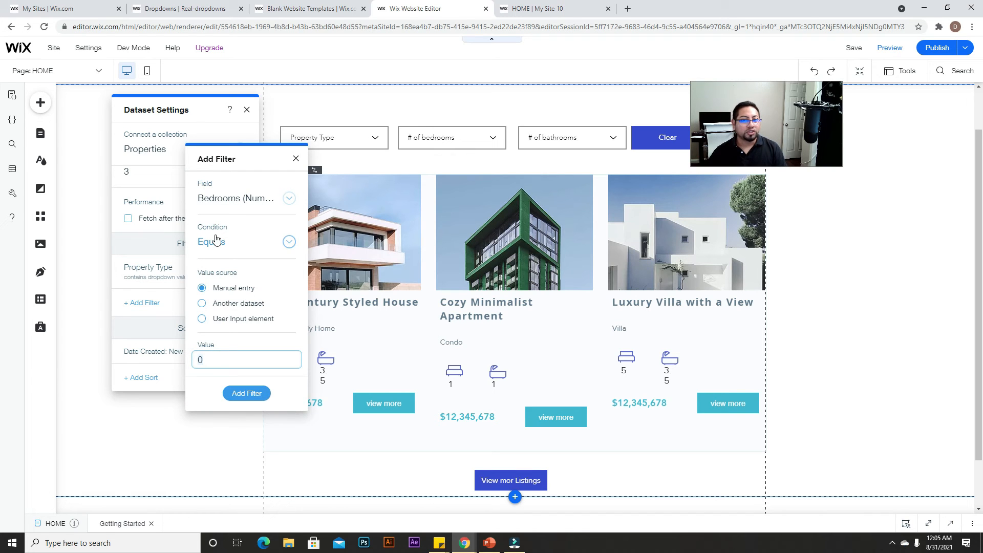
# Make the Bedrooms filter equal the user input of the second dropdown, add it and close the dataset settings.
pyautogui.click(228, 249)
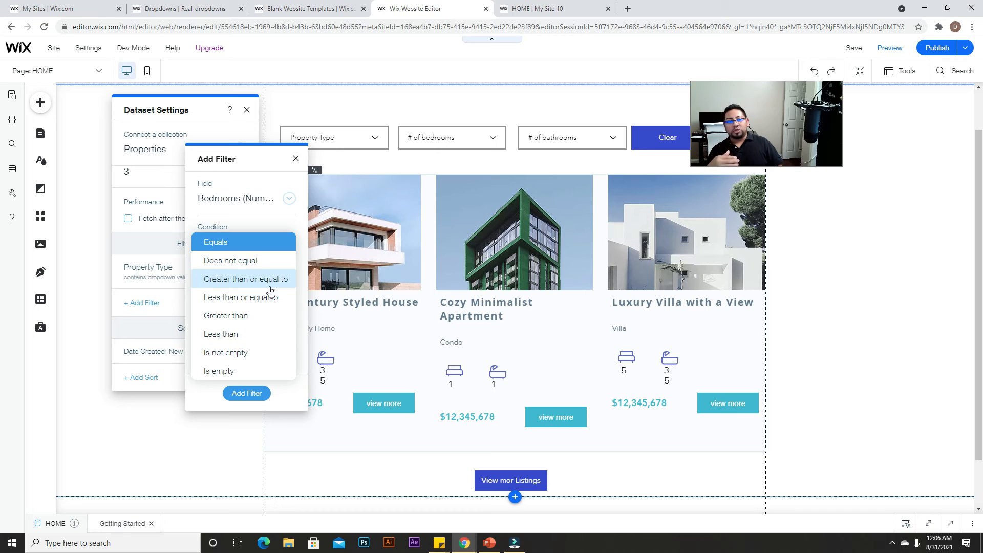
pyautogui.click(234, 244)
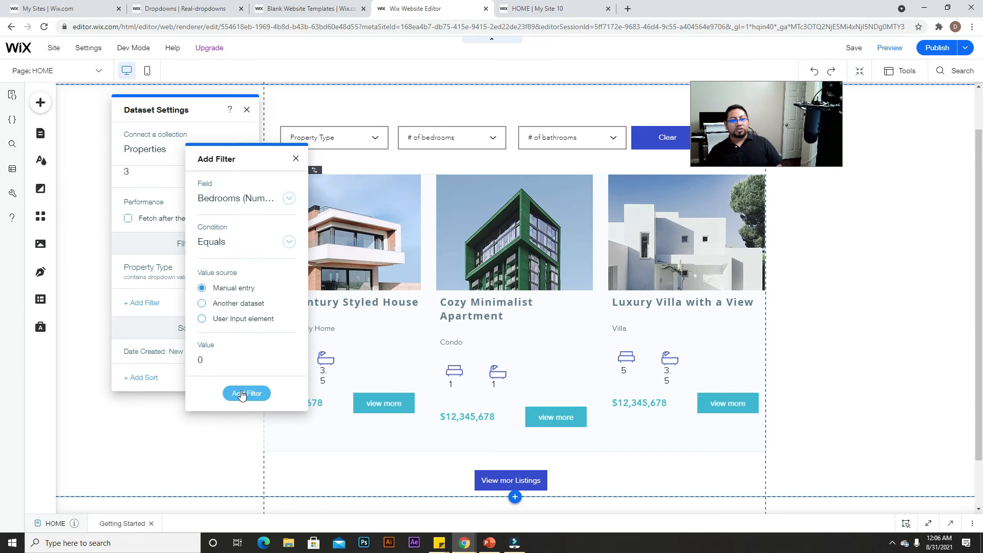
pyautogui.click(204, 320)
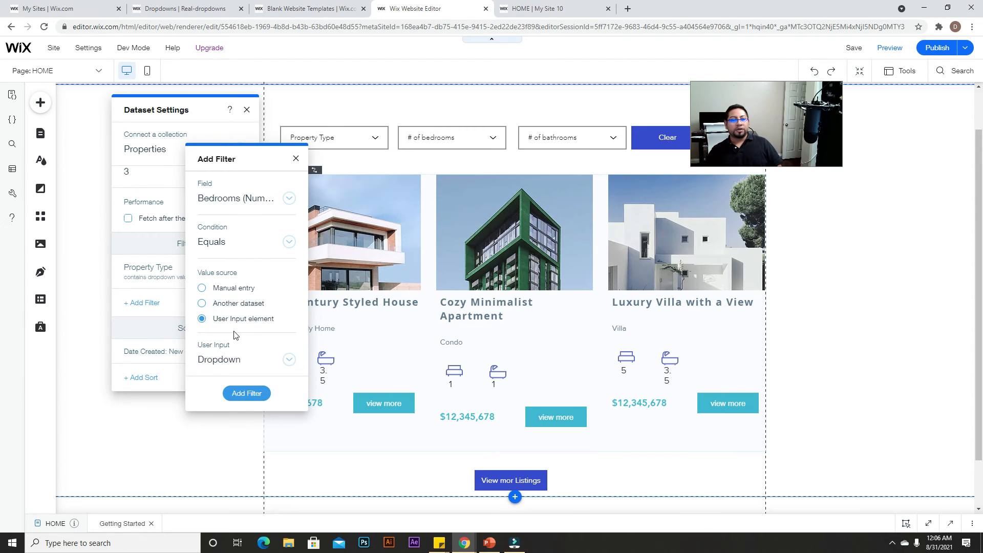
pyautogui.click(241, 360)
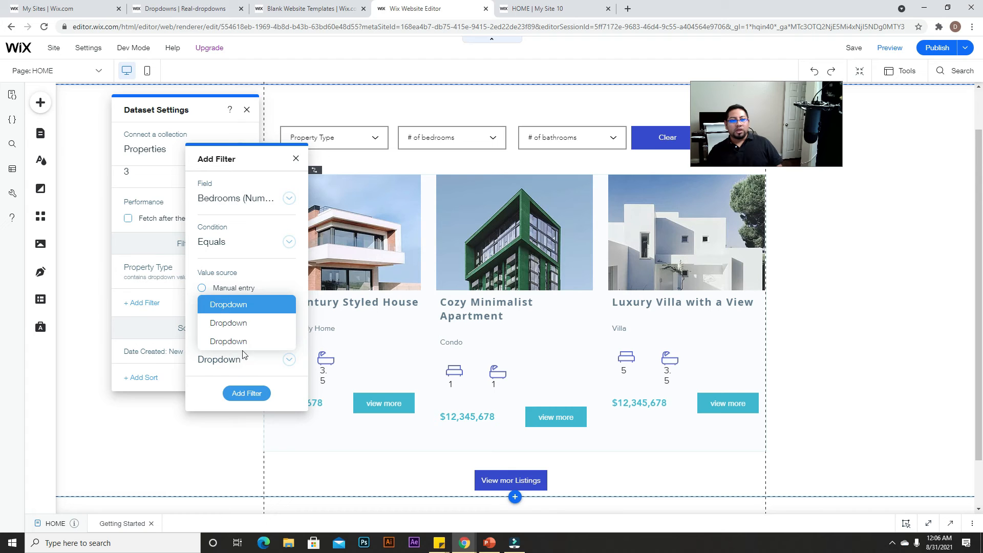
pyautogui.click(233, 324)
pyautogui.click(250, 393)
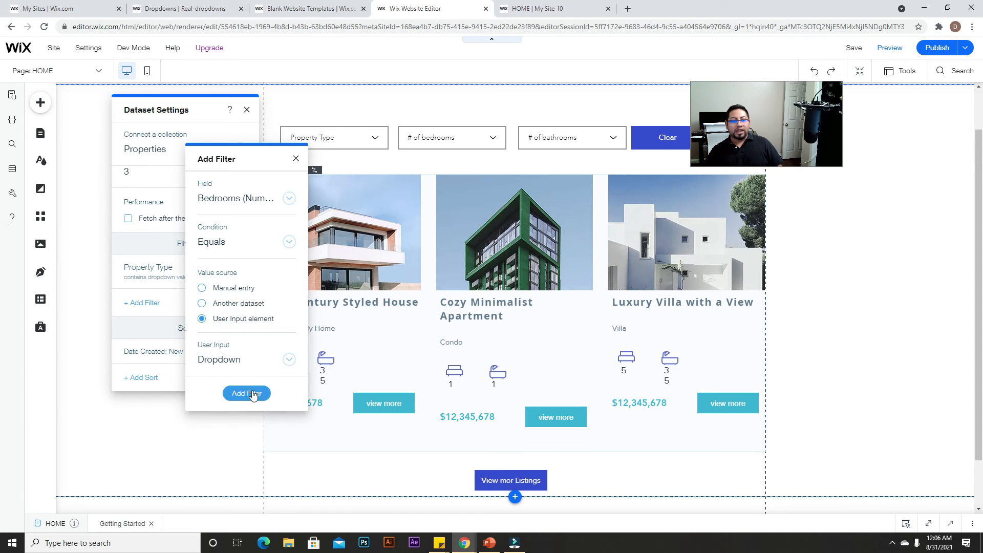
pyautogui.click(247, 111)
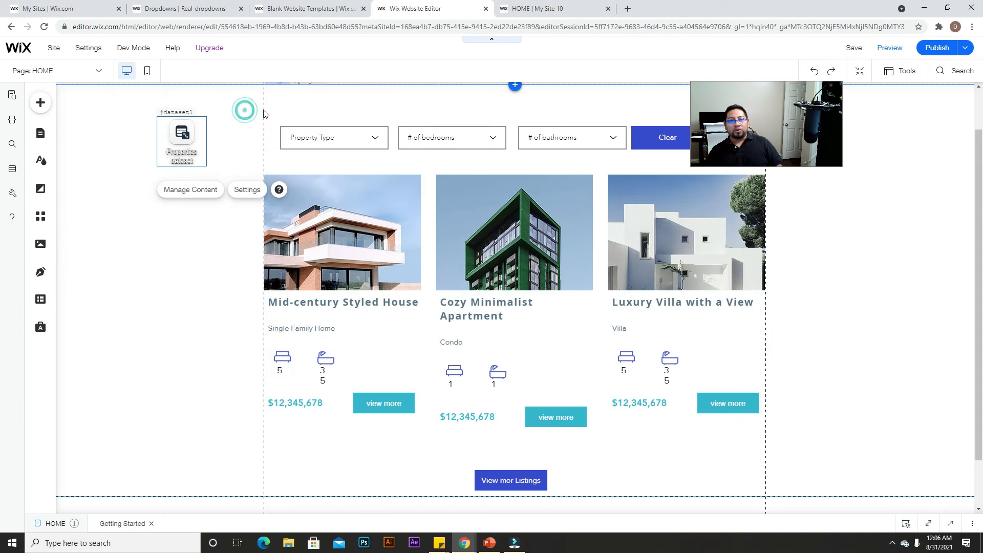
# Check the list of choices of the # of bathrooms dropdown.
pyautogui.click(581, 135)
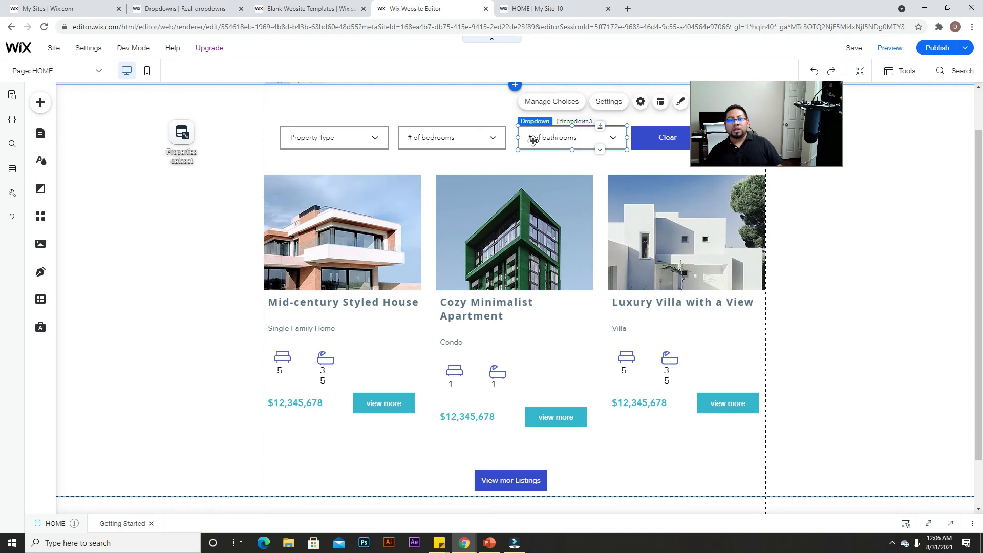
pyautogui.click(560, 101)
pyautogui.moveTo(686, 139); pyautogui.dragTo(405, 128)
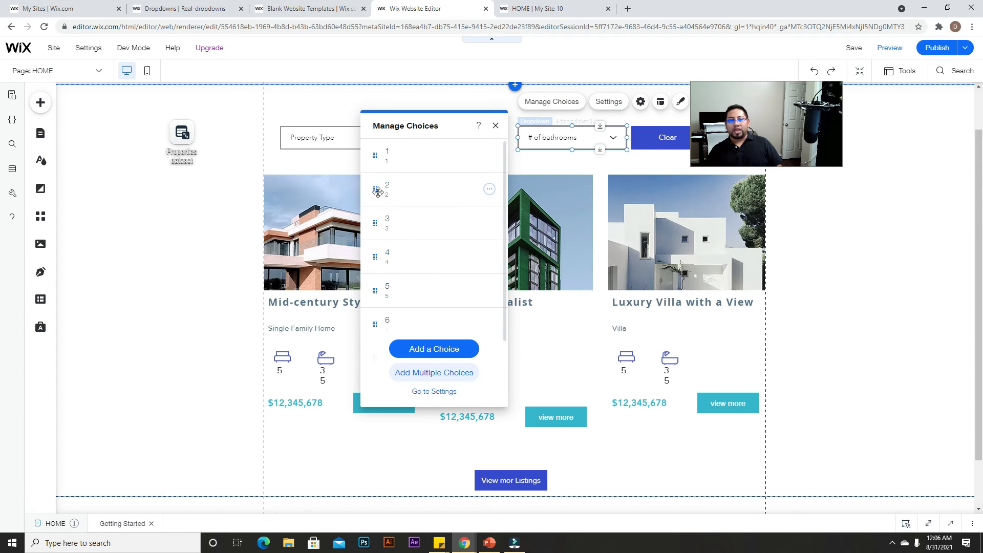
pyautogui.scroll(-2, 387, 273)
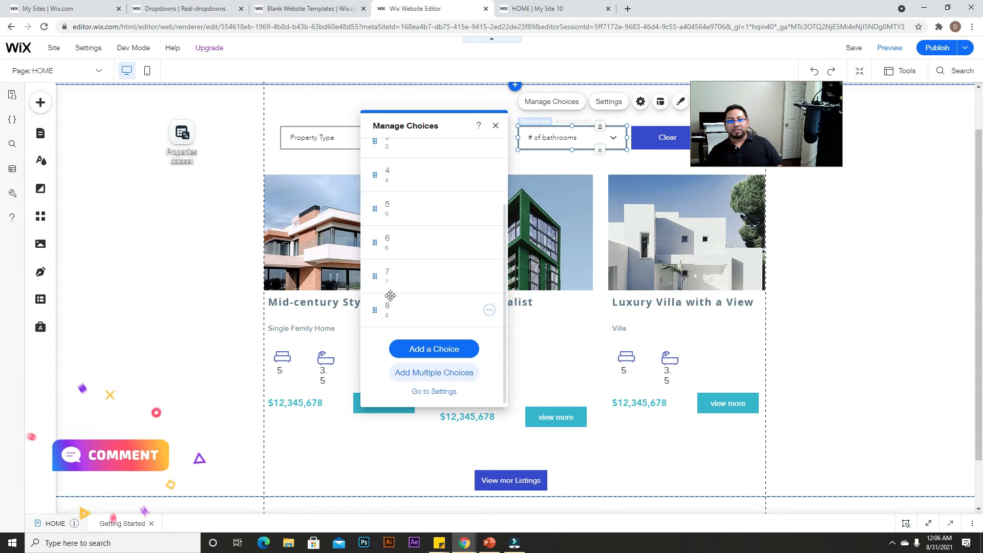
pyautogui.click(495, 127)
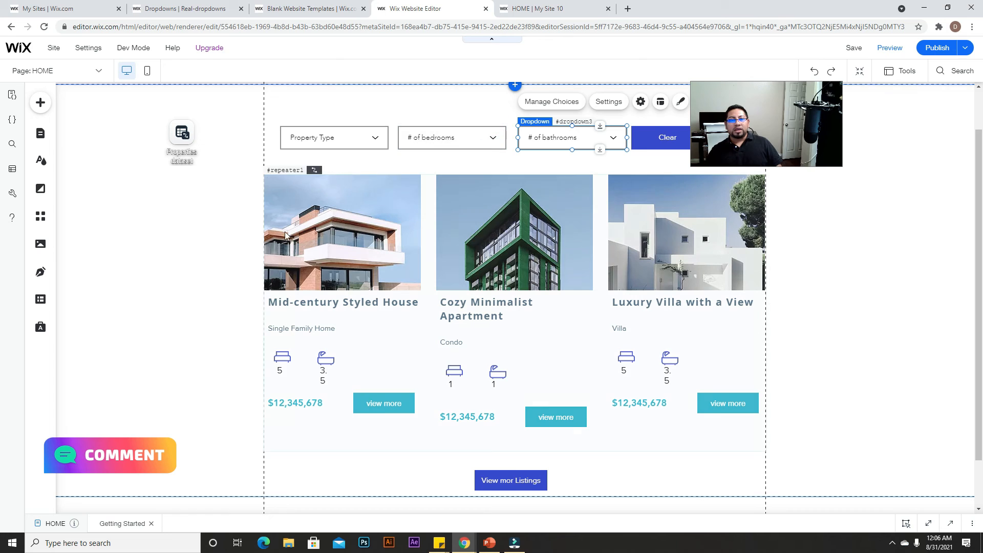
# Start another filter in the Properties dataset settings, on the Bathrooms (Number) field.
pyautogui.click(183, 132)
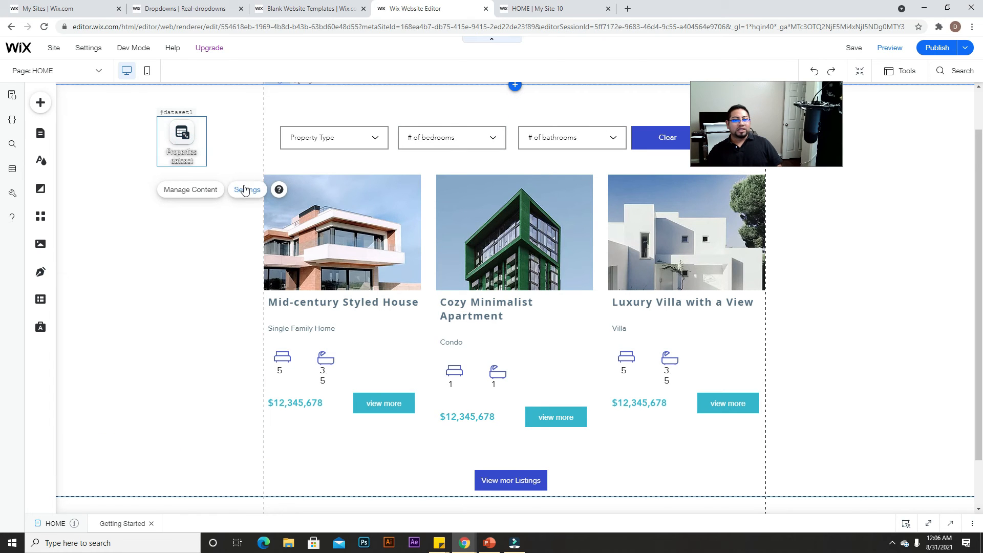
pyautogui.click(244, 190)
pyautogui.scroll(-3, 359, 349)
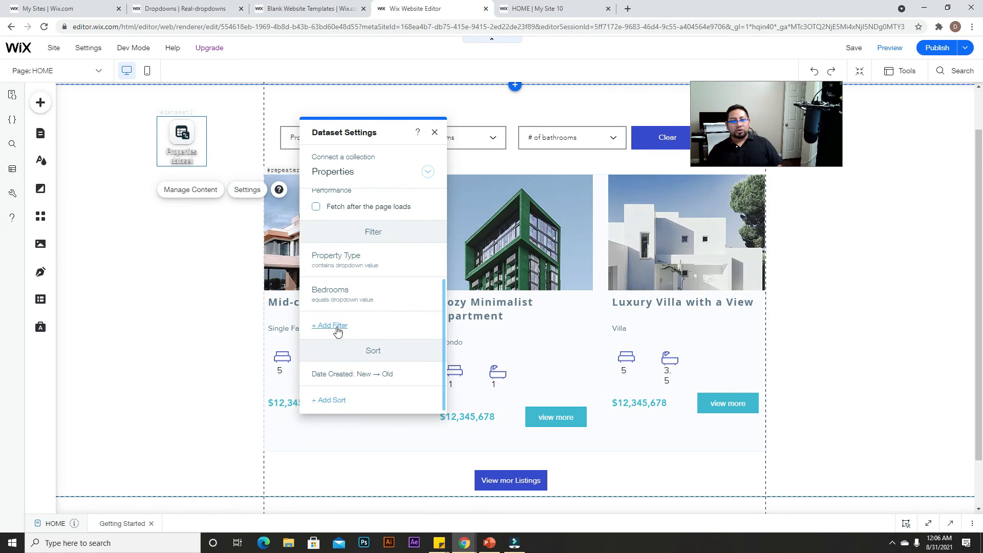
pyautogui.click(333, 326)
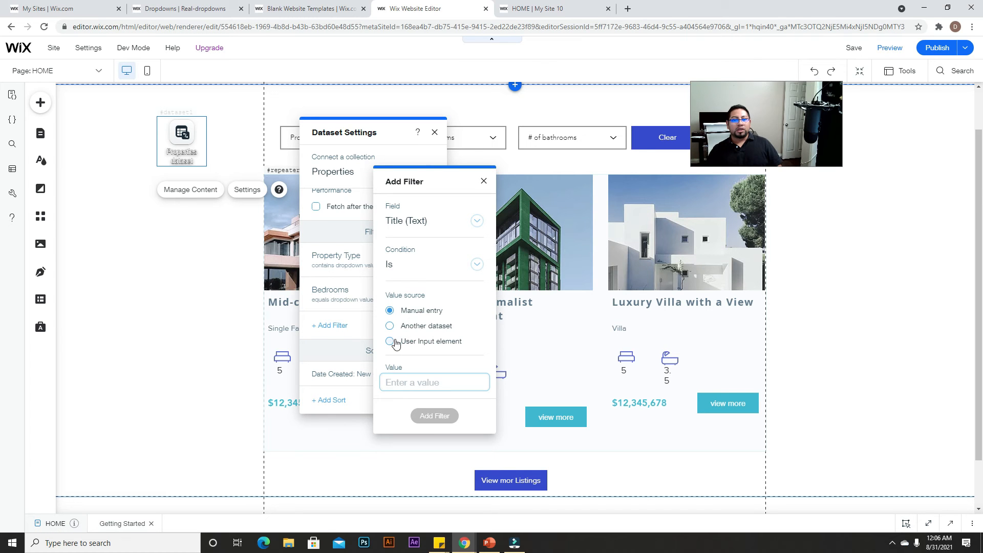
pyautogui.click(473, 221)
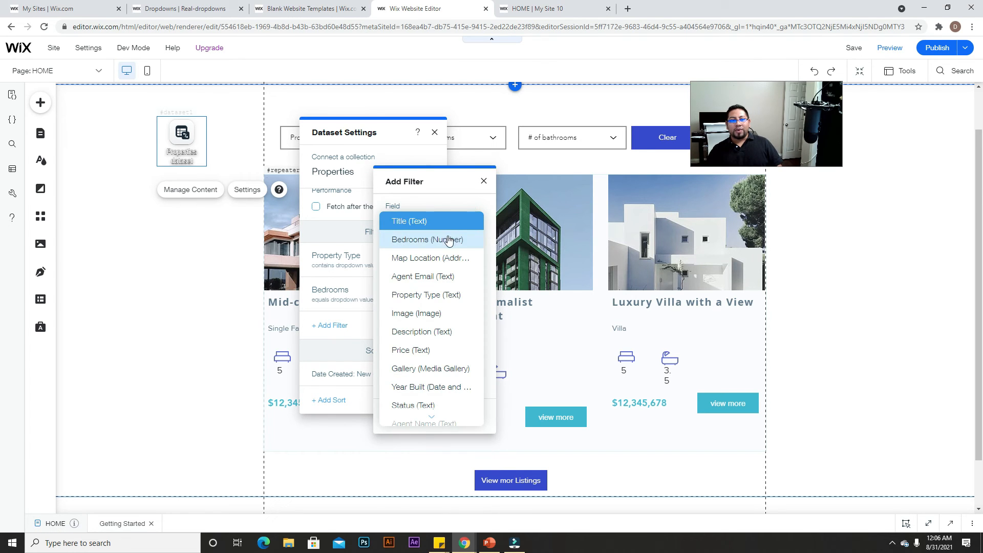
pyautogui.scroll(-1, 410, 299)
pyautogui.scroll(-1, 410, 343)
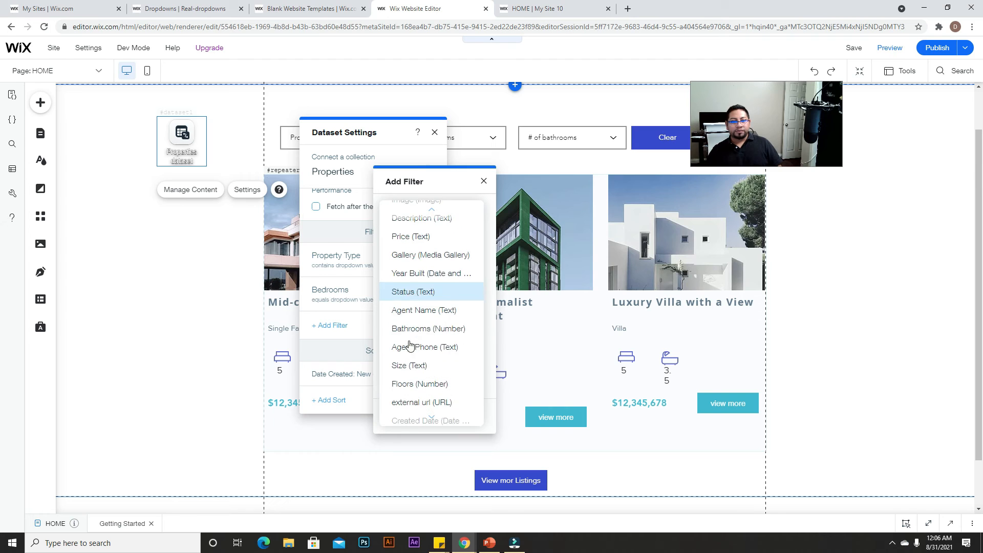
pyautogui.click(417, 328)
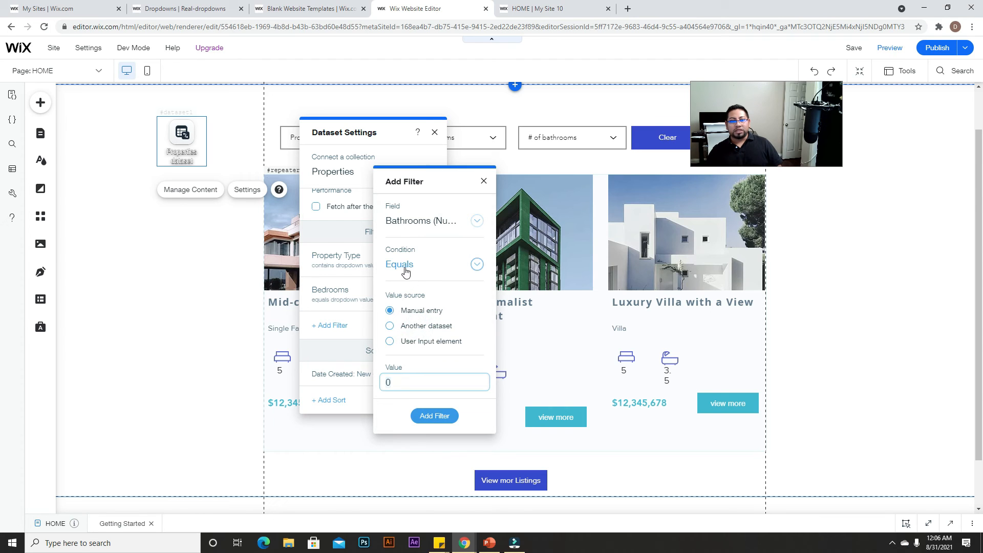
# Make the Bathrooms filter equal the user input of the third dropdown, add it and close the dataset settings.
pyautogui.click(405, 271)
pyautogui.click(406, 273)
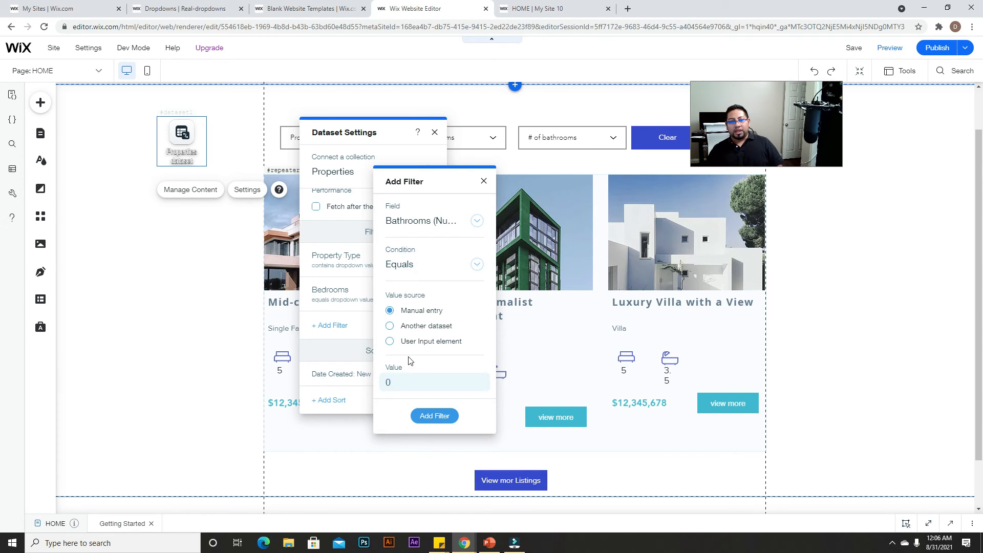
pyautogui.click(424, 342)
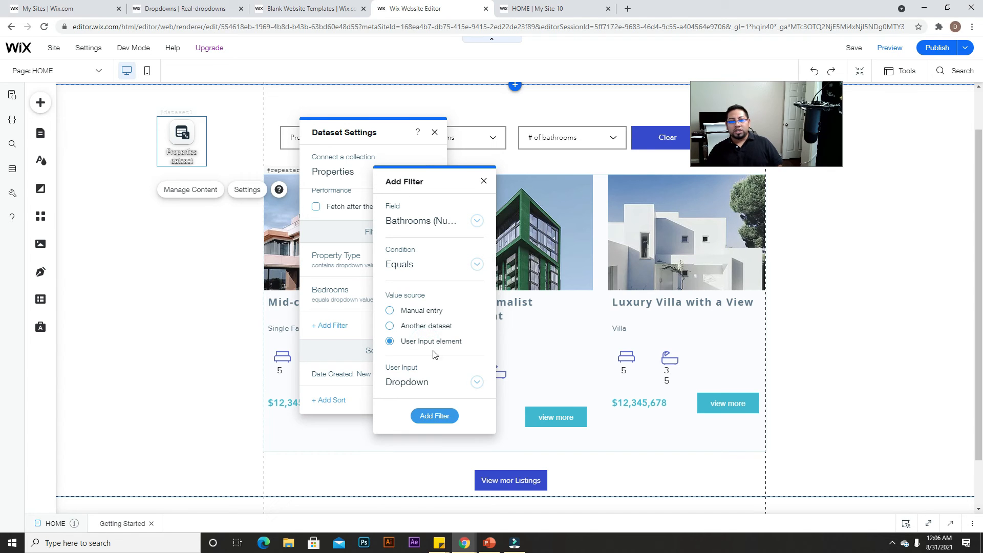
pyautogui.click(443, 381)
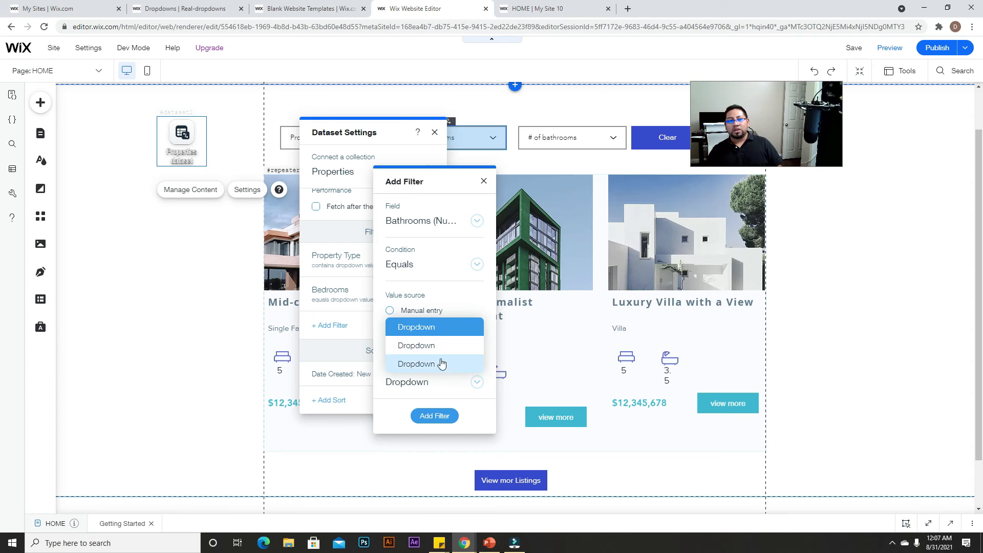
pyautogui.click(438, 364)
pyautogui.click(435, 416)
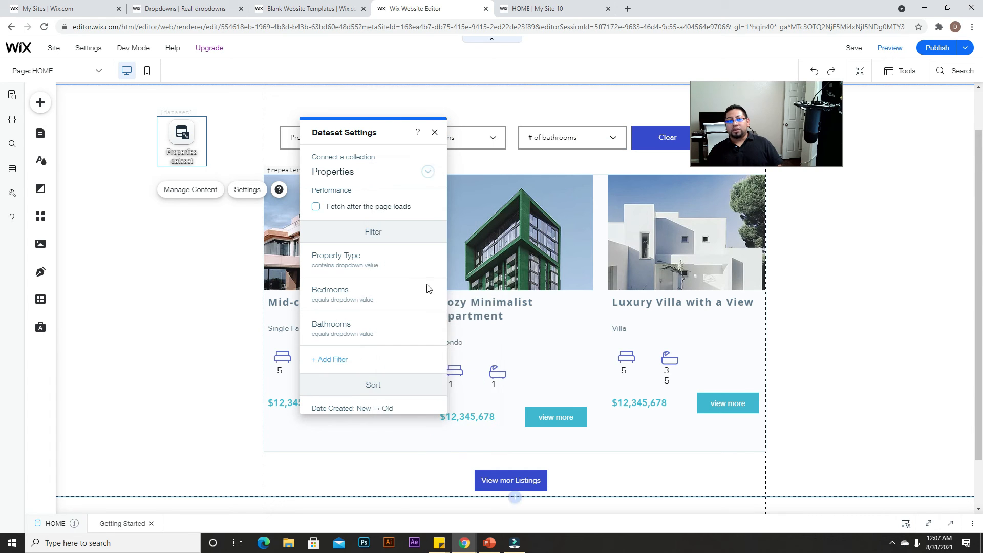
pyautogui.click(435, 133)
# Preview the page with its property filter dropdowns and return to the editor.
pyautogui.click(898, 48)
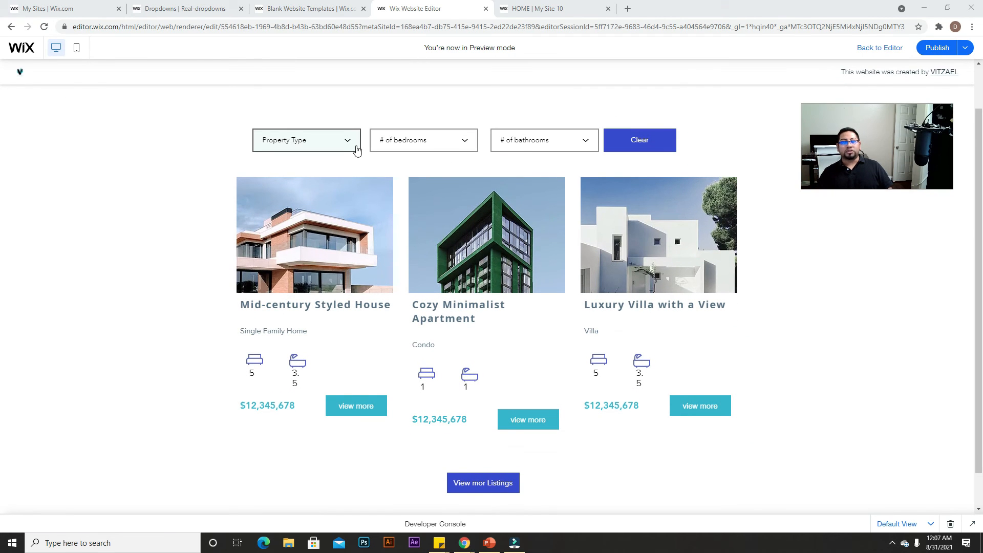
pyautogui.click(866, 48)
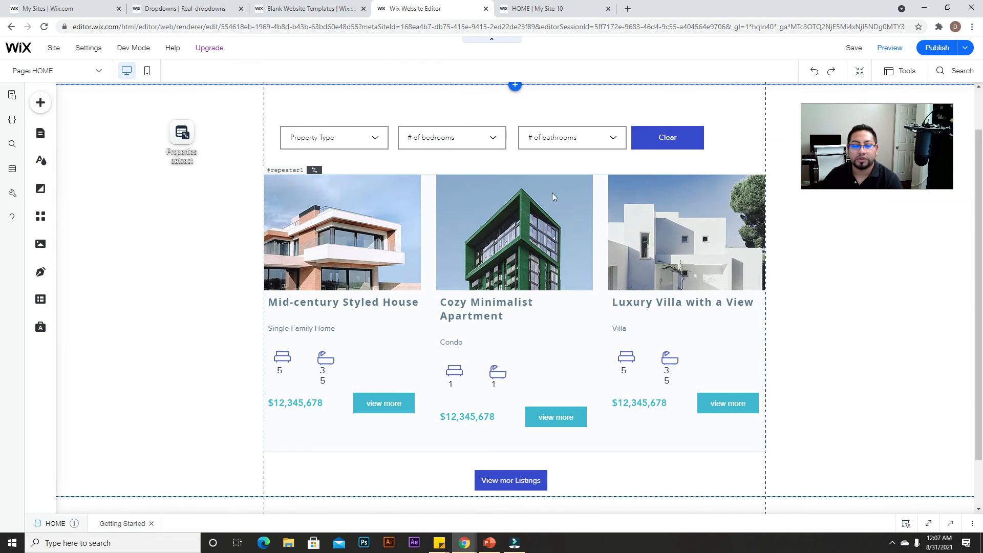
# Move the Clear button slightly away from the dropdowns and connect its click action to Reset input values of the Properties dataset.
pyautogui.click(672, 143)
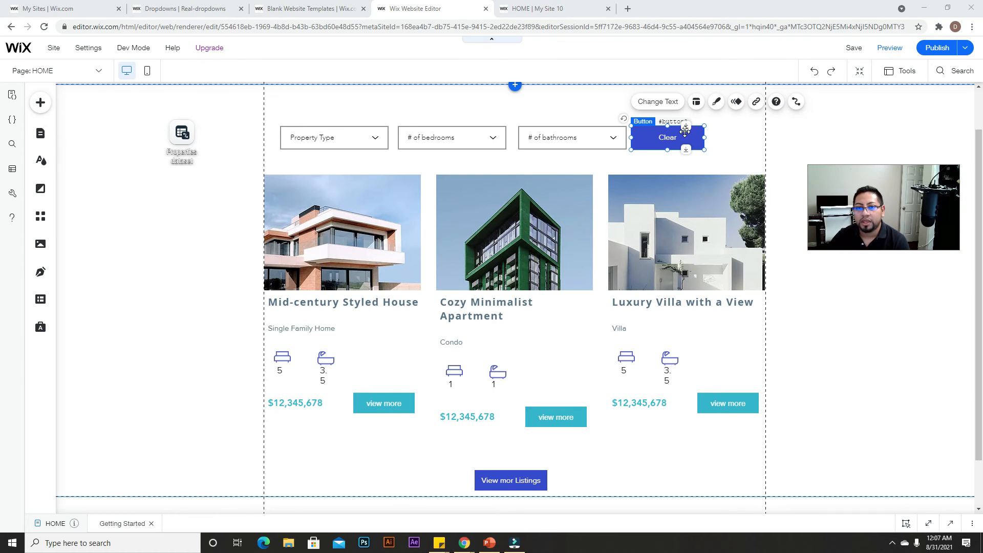
pyautogui.moveTo(686, 133); pyautogui.dragTo(699, 132)
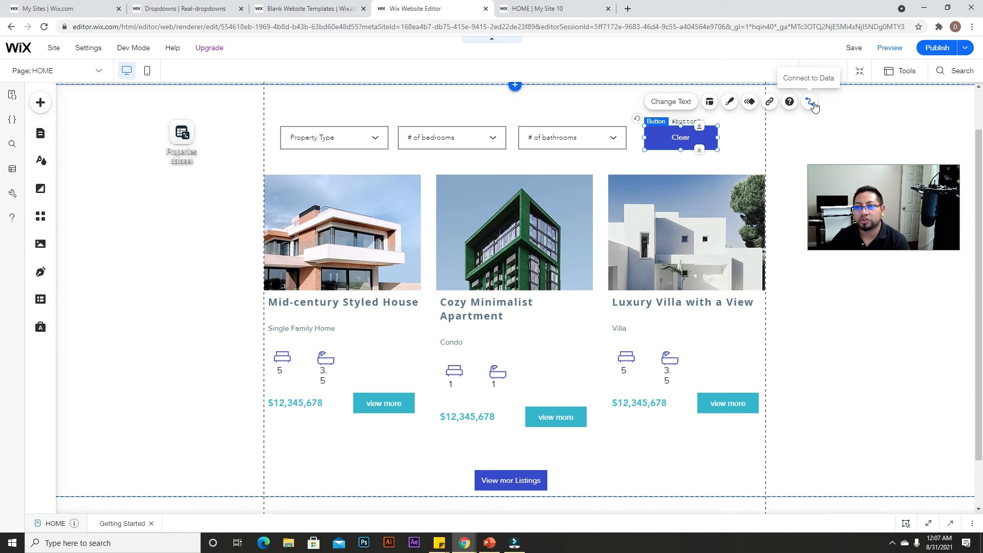
pyautogui.click(809, 102)
pyautogui.moveTo(797, 142); pyautogui.dragTo(495, 107)
pyautogui.click(522, 212)
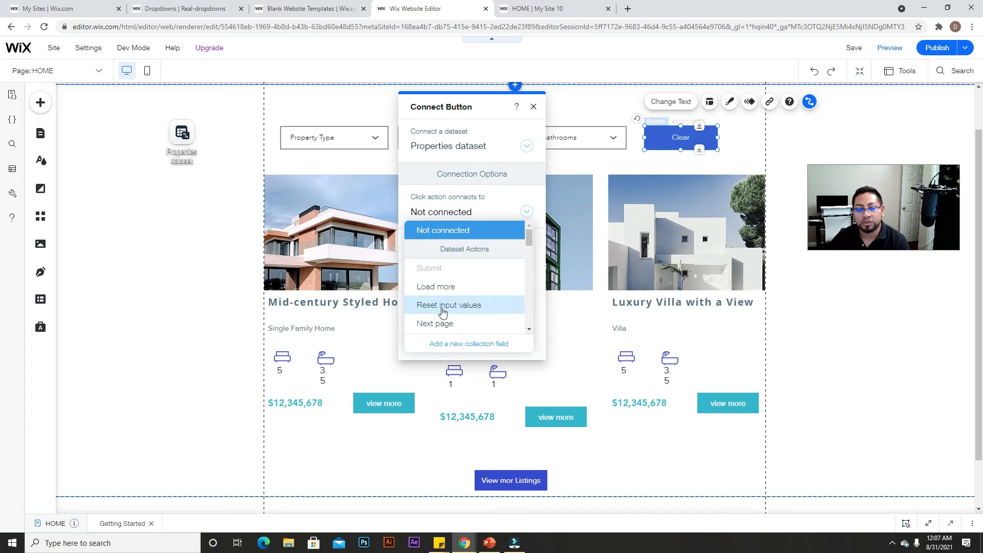
pyautogui.click(443, 310)
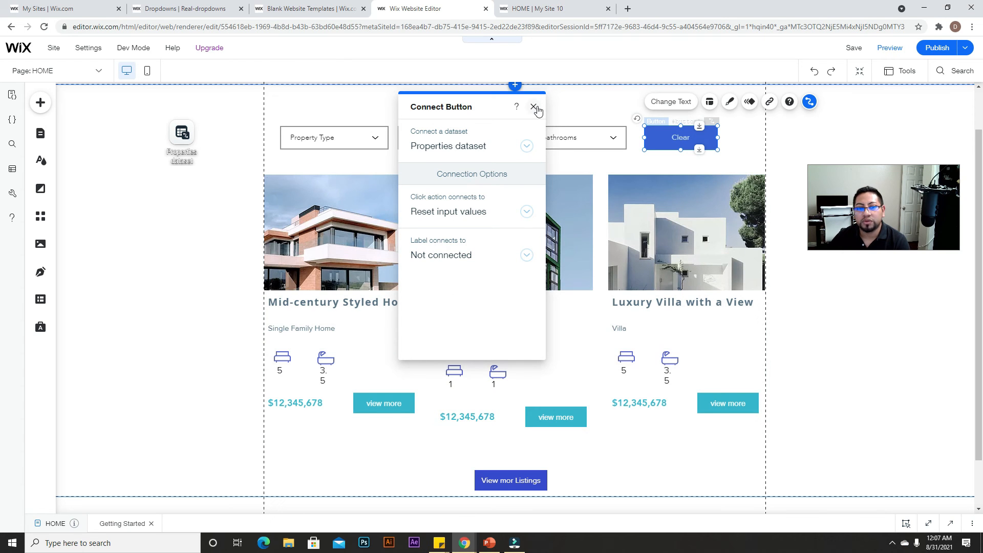
pyautogui.click(535, 108)
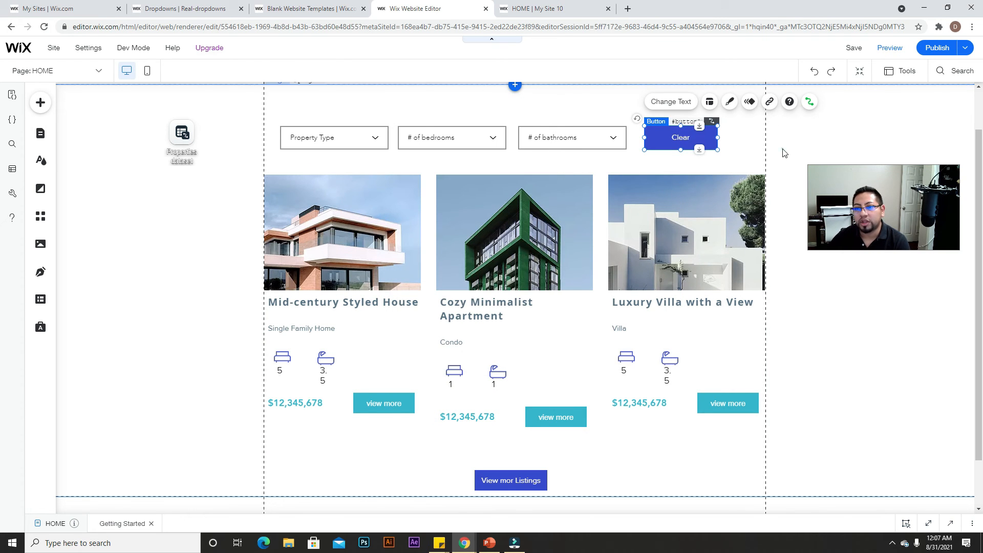
# Preview the page, test the property type filter with Condos, Villa and House, and reset the filters with the Clear button.
pyautogui.click(898, 47)
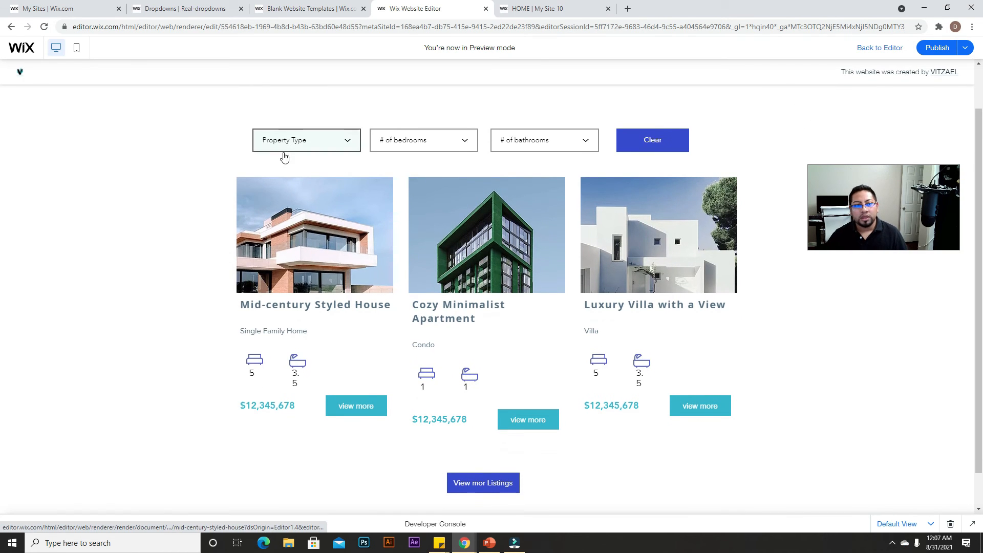
pyautogui.click(297, 140)
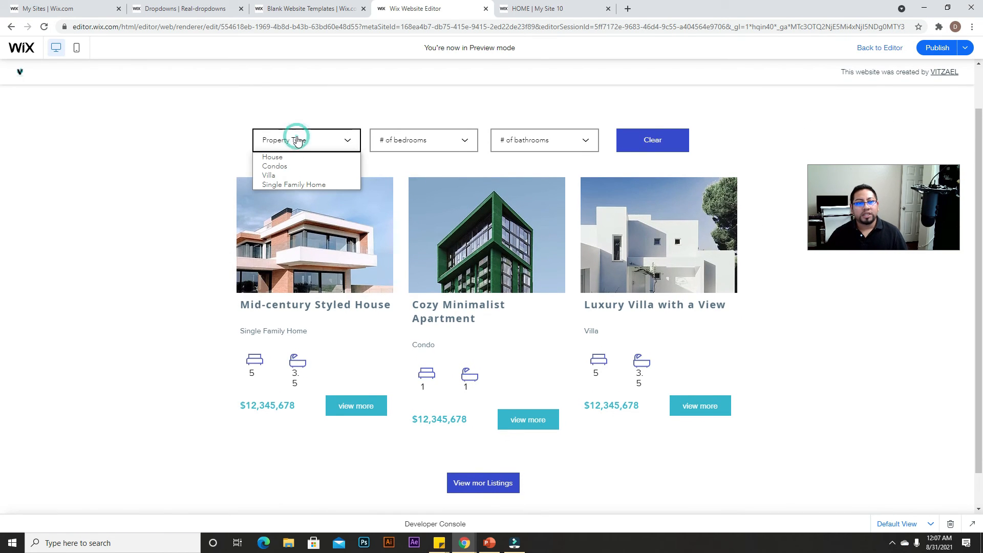
pyautogui.click(284, 166)
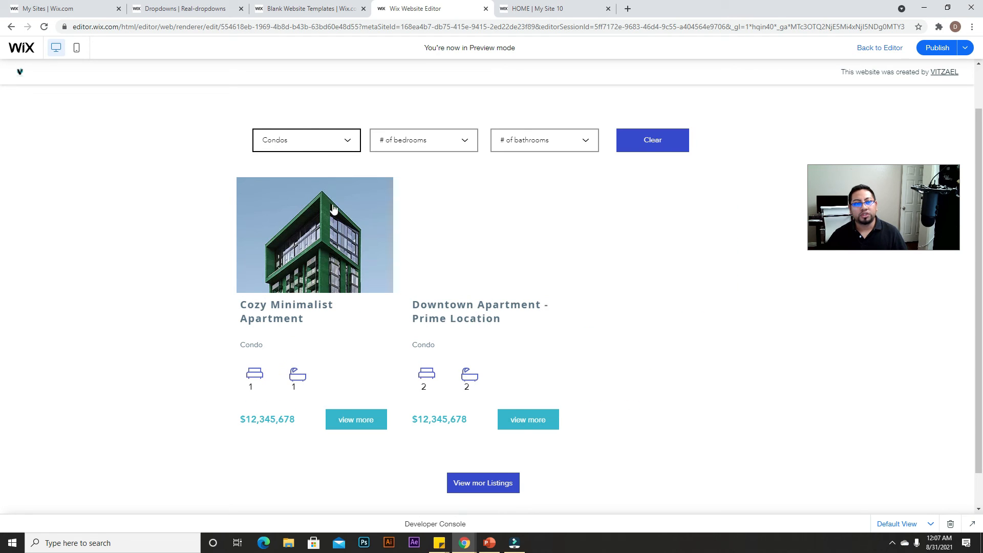
pyautogui.click(326, 138)
pyautogui.click(299, 173)
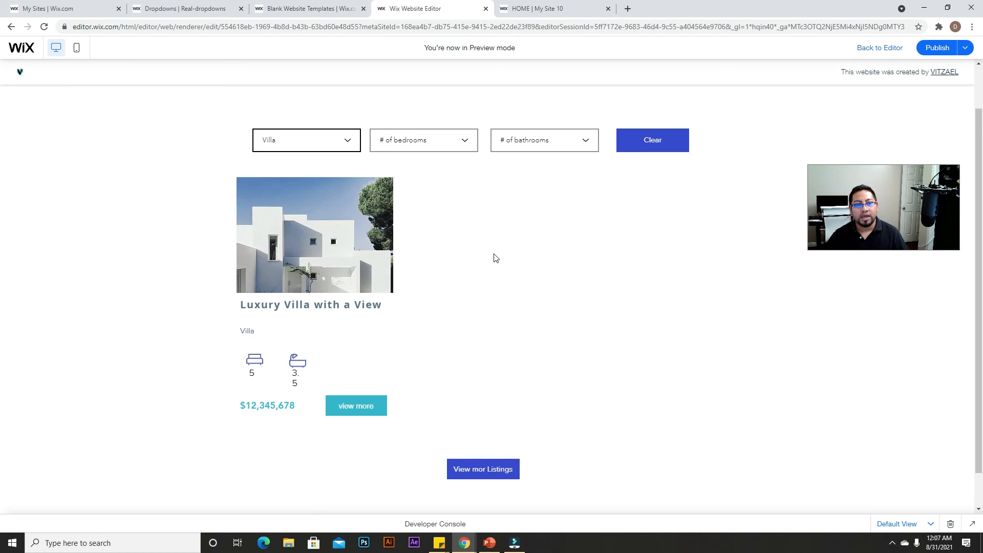
pyautogui.click(329, 149)
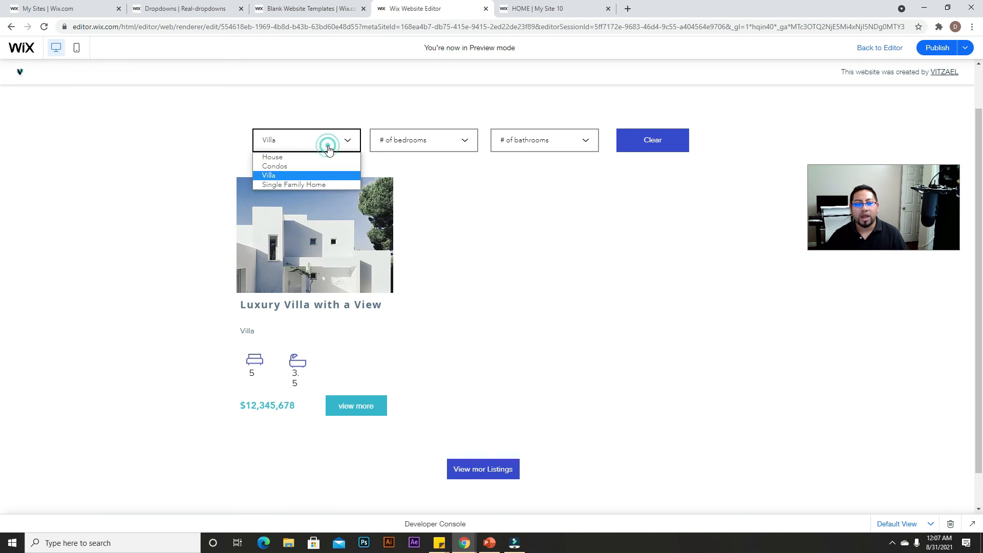
pyautogui.click(282, 158)
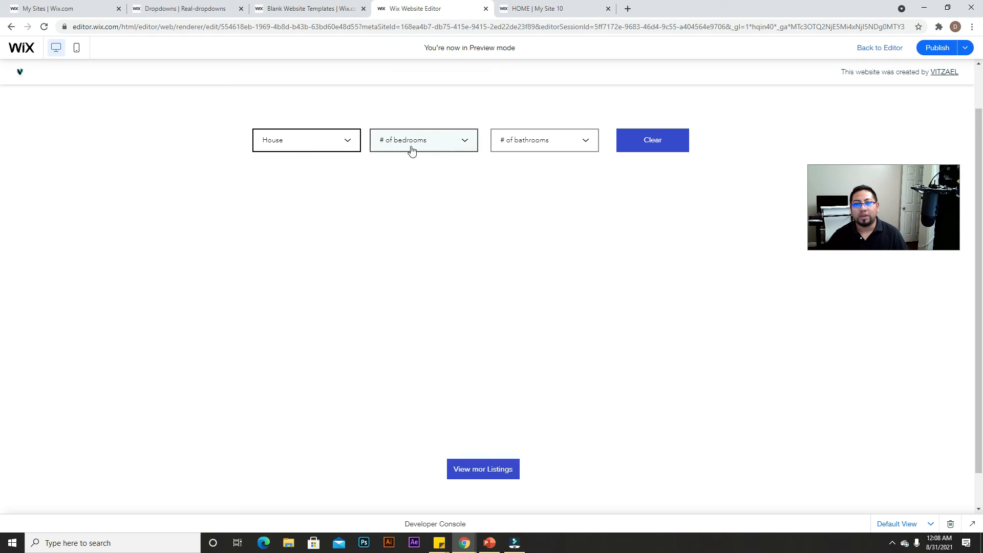
pyautogui.click(652, 141)
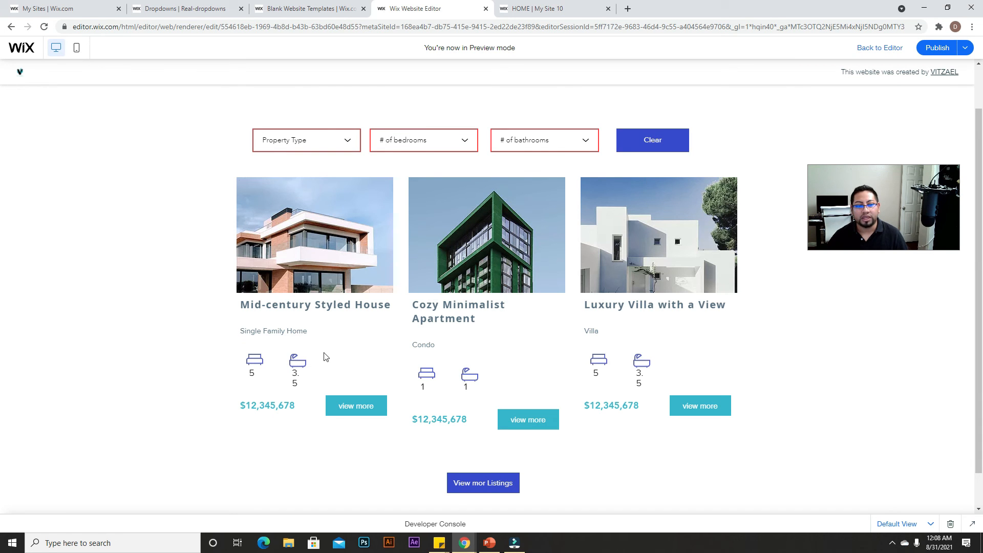
# Examine the first card's bathroom count text and the # of bedrooms choices in the preview, and return to the editor.
pyautogui.doubleClick(297, 383)
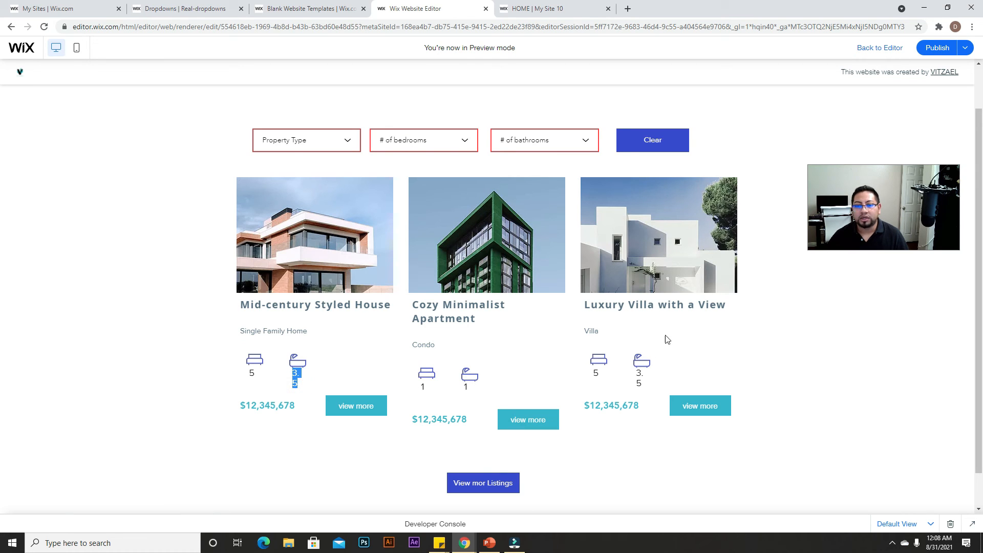
pyautogui.click(424, 160)
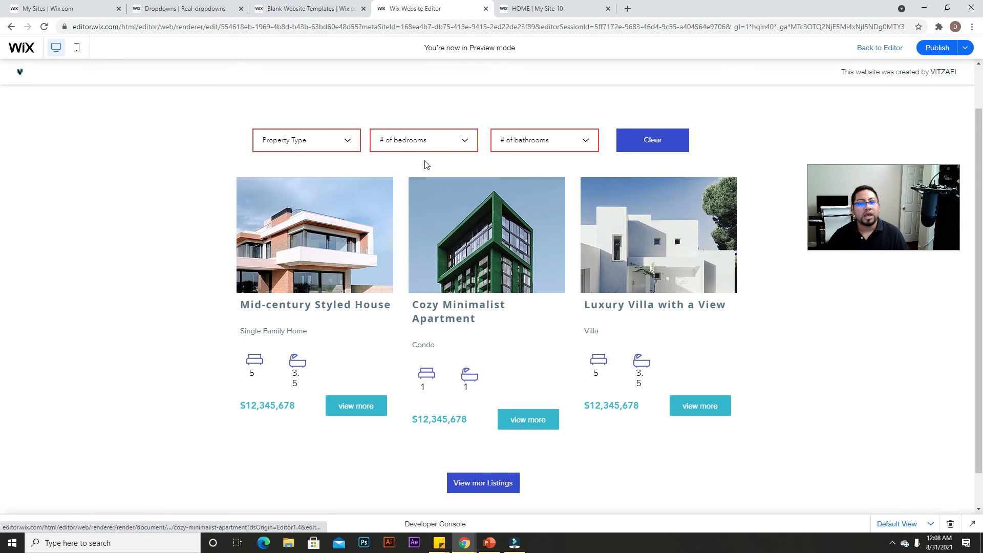
pyautogui.click(460, 144)
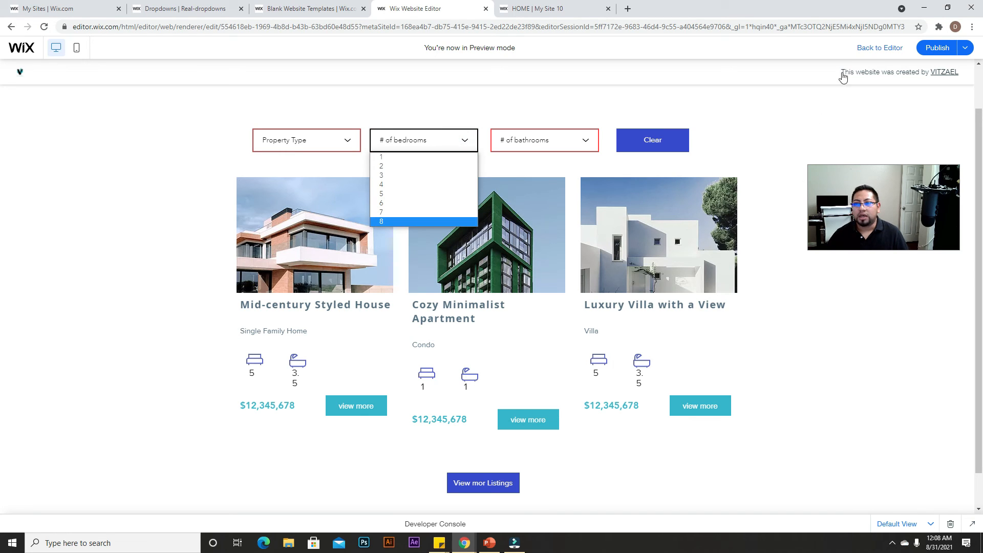
pyautogui.click(885, 46)
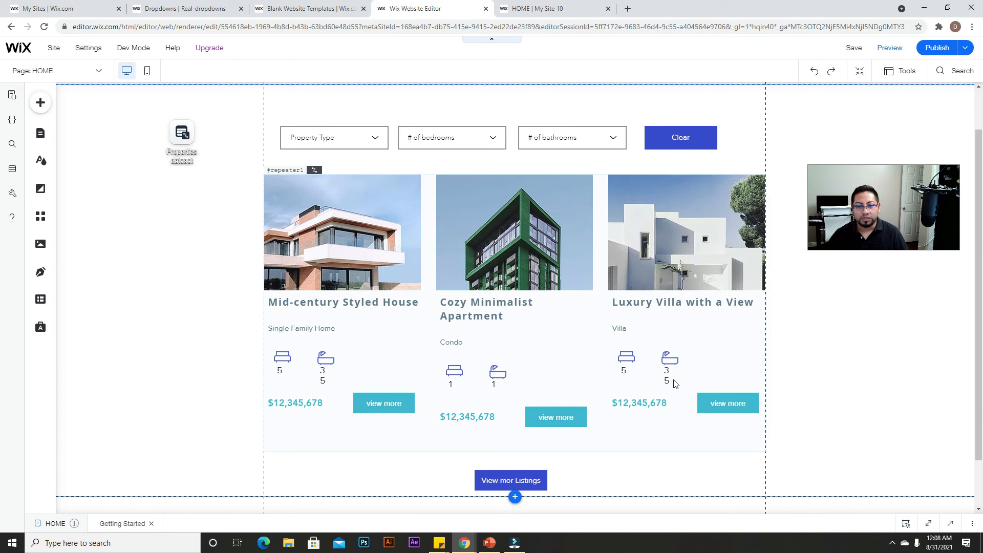
# Widen the bathroom count text in the repeater cards so that decimal values fit on one line, and deselect it.
pyautogui.click(673, 382)
pyautogui.click(671, 377)
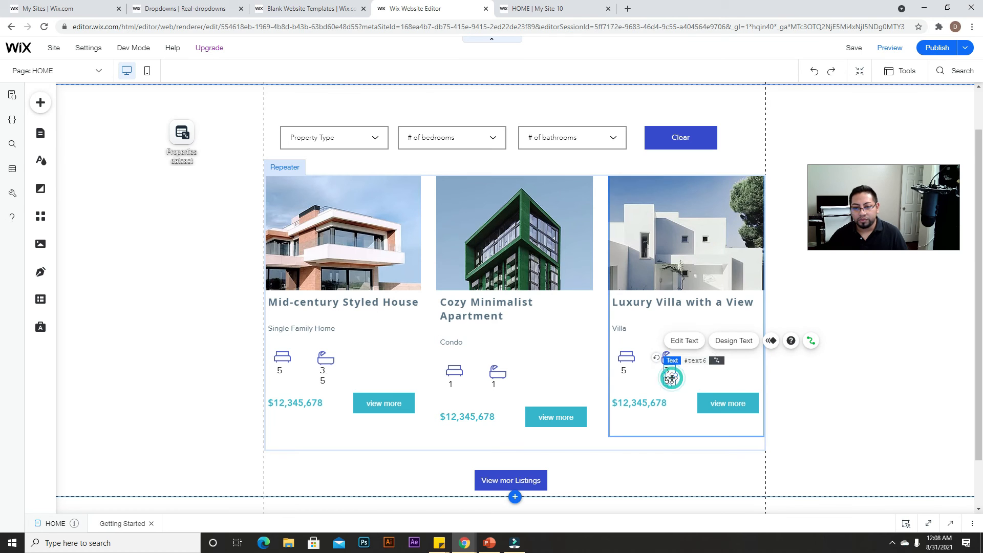
pyautogui.click(671, 378)
pyautogui.moveTo(676, 375); pyautogui.dragTo(684, 371)
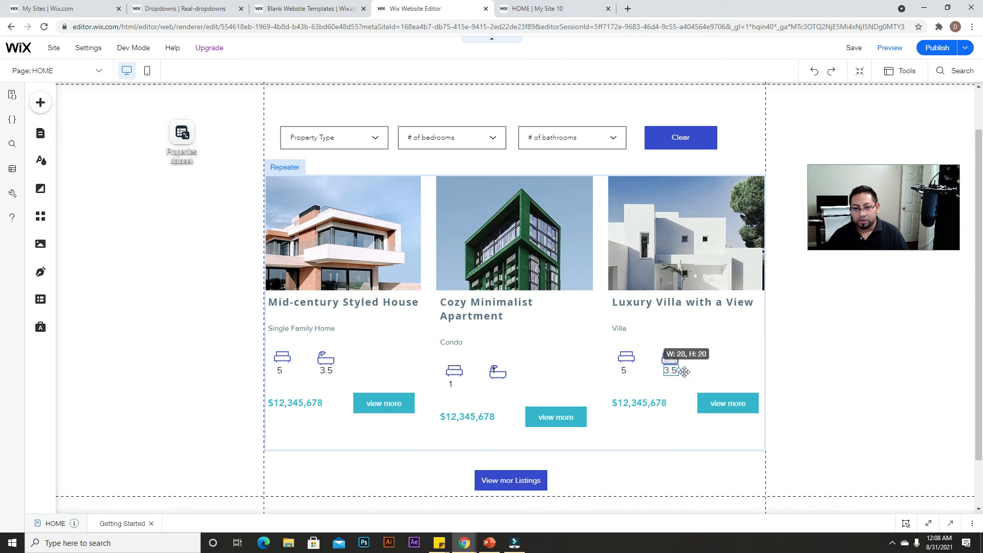
pyautogui.click(677, 371)
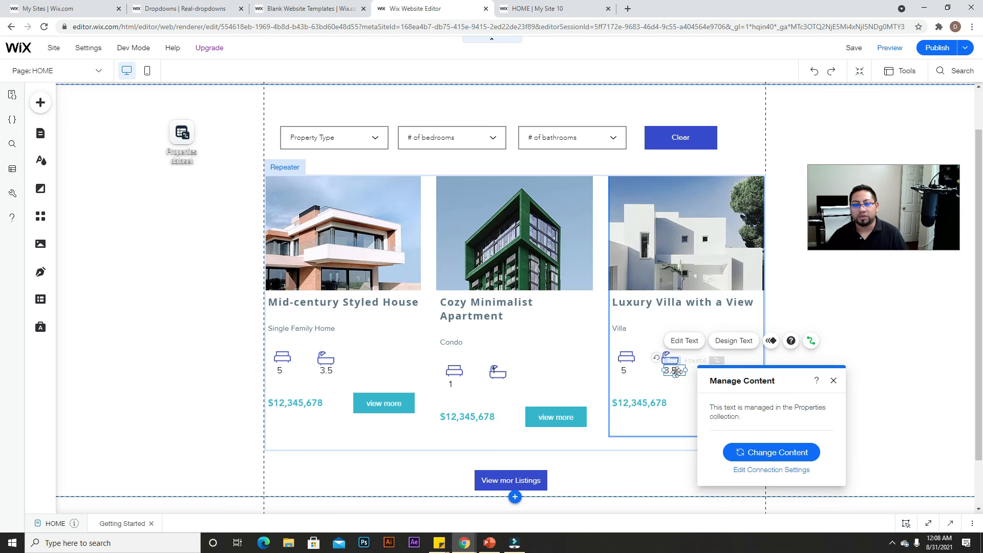
pyautogui.click(336, 370)
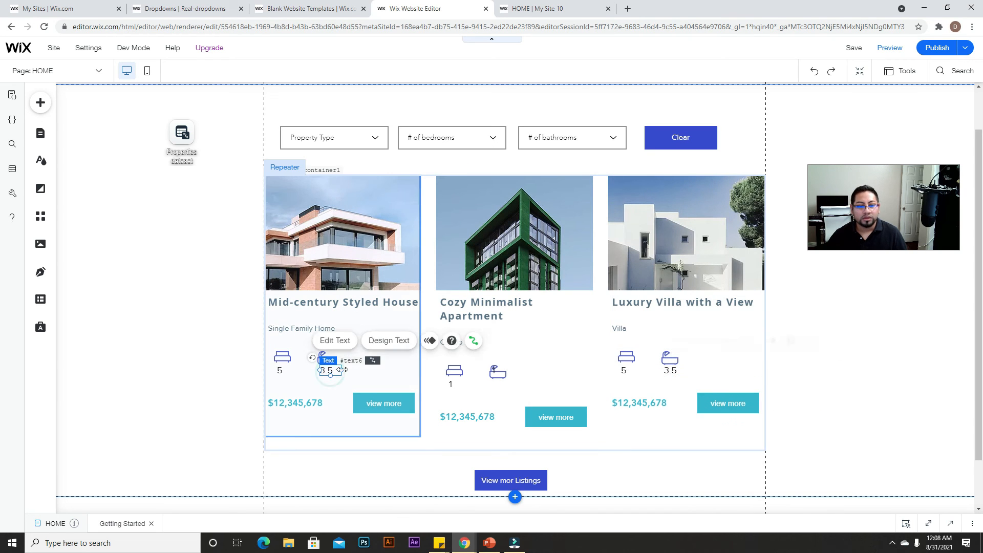
pyautogui.moveTo(342, 369); pyautogui.dragTo(352, 369)
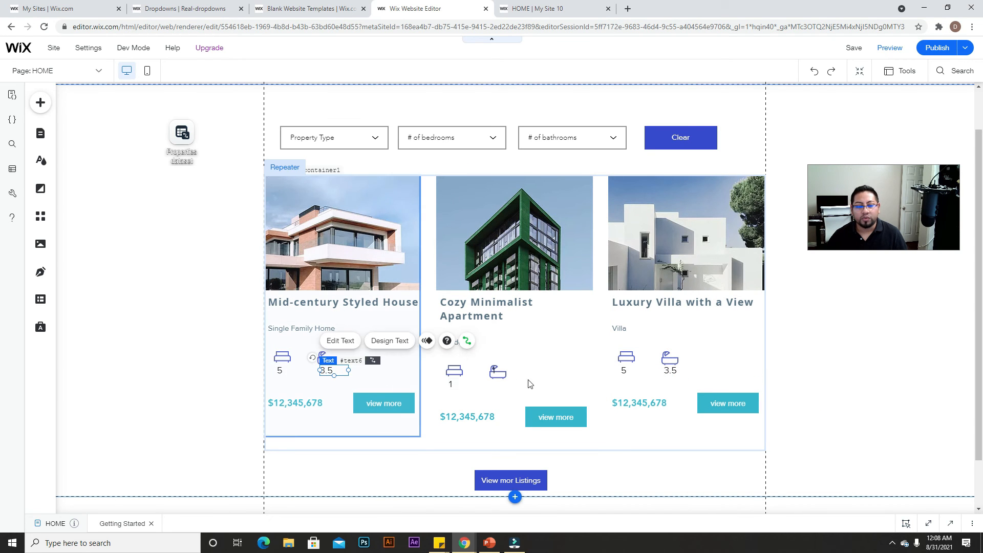
pyautogui.click(794, 354)
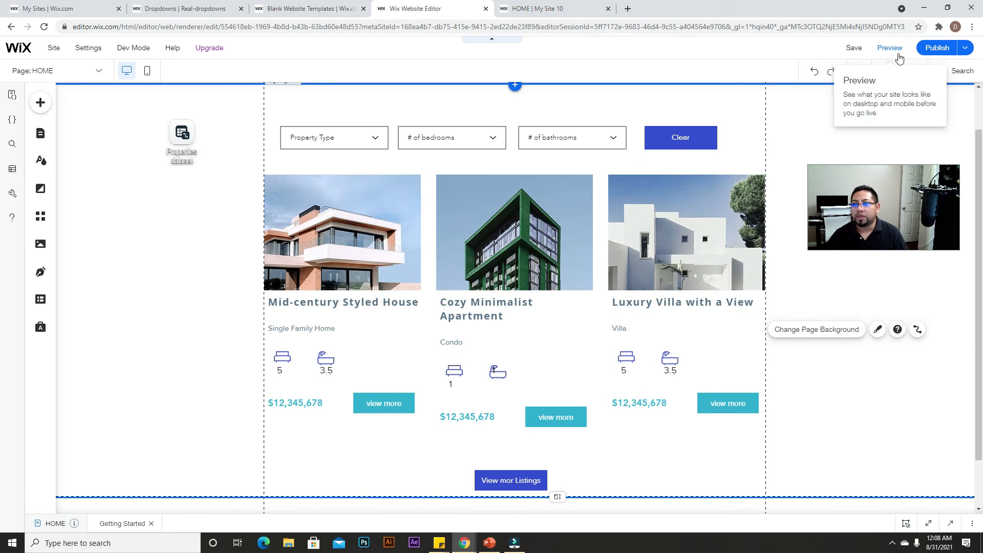
# Preview the page again and test the bedrooms filter with 2 and 5.
pyautogui.click(897, 50)
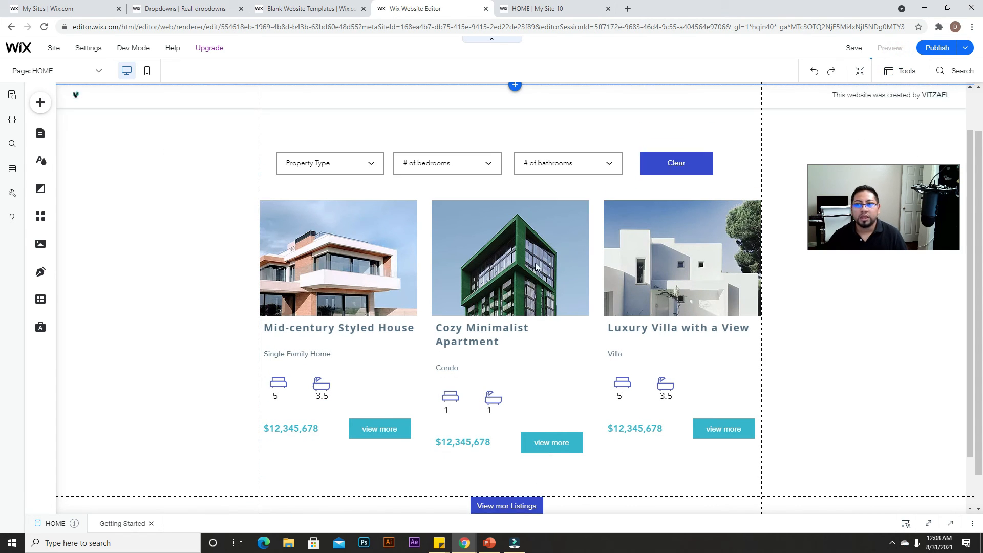
pyautogui.click(446, 145)
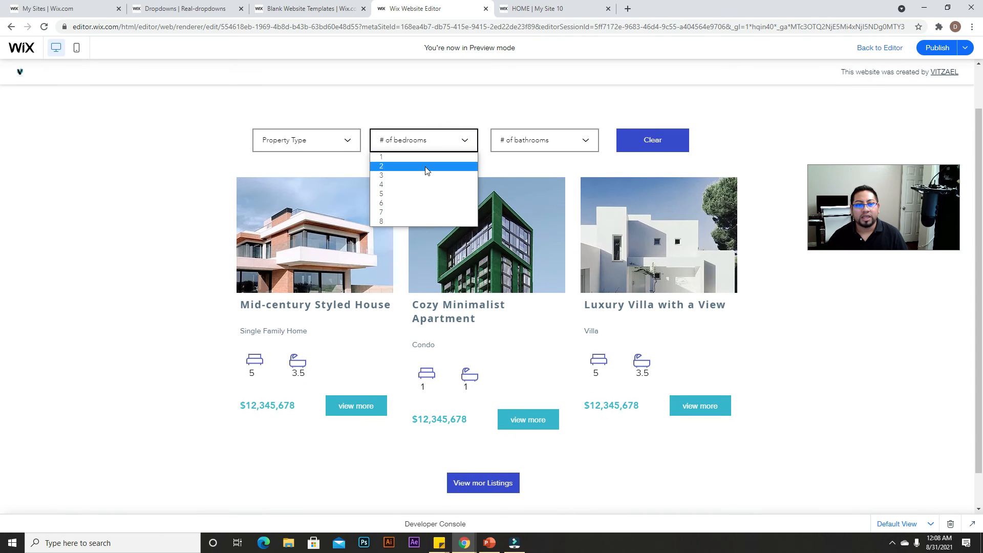
pyautogui.click(427, 167)
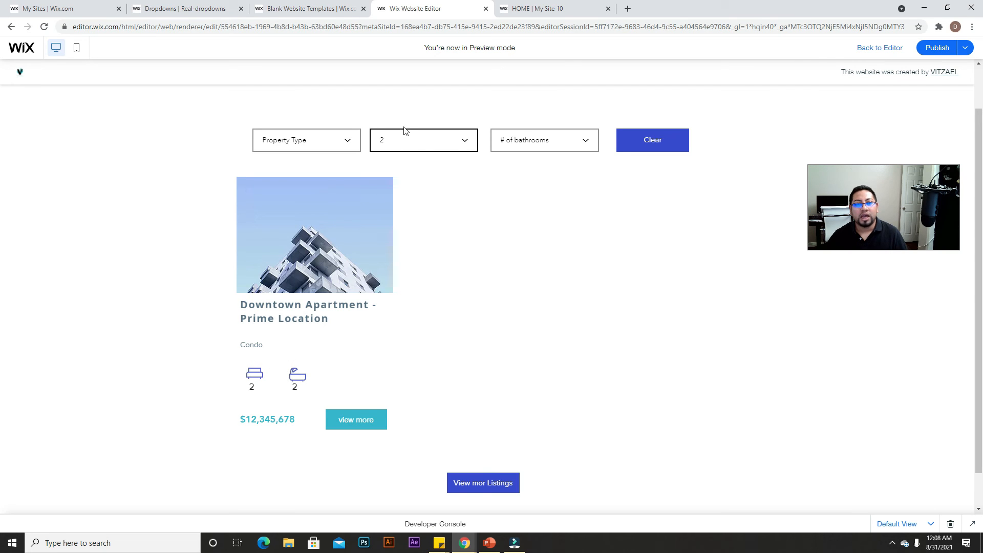
pyautogui.click(410, 142)
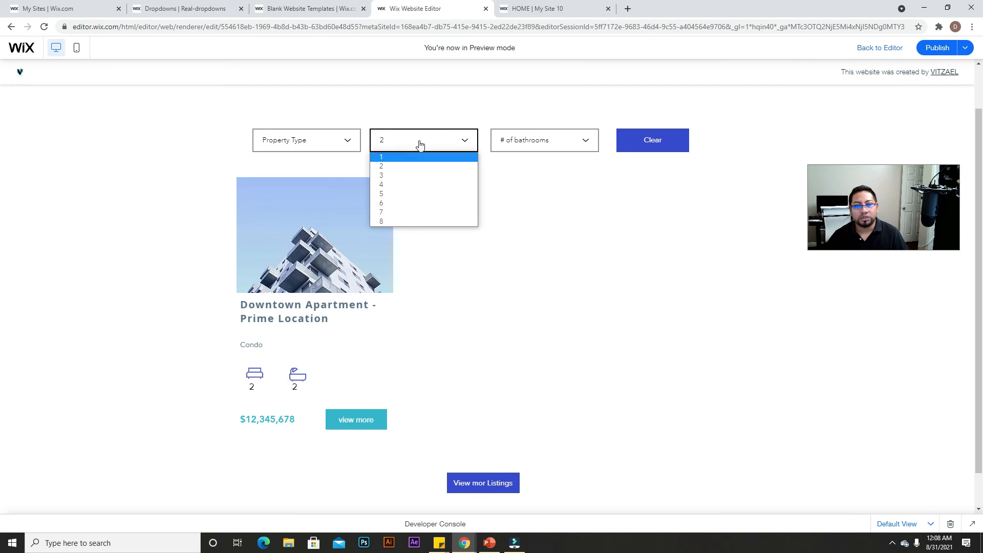
pyautogui.click(412, 194)
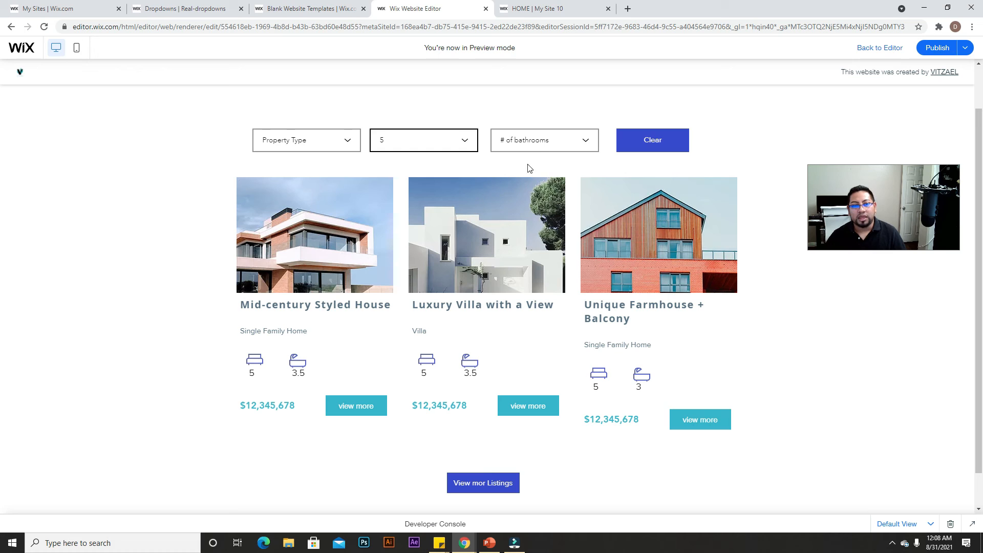
# Combine the bedrooms filter with 2 and 4 bathrooms, add the Condos property type, and clear all filters.
pyautogui.click(535, 142)
pyautogui.click(535, 166)
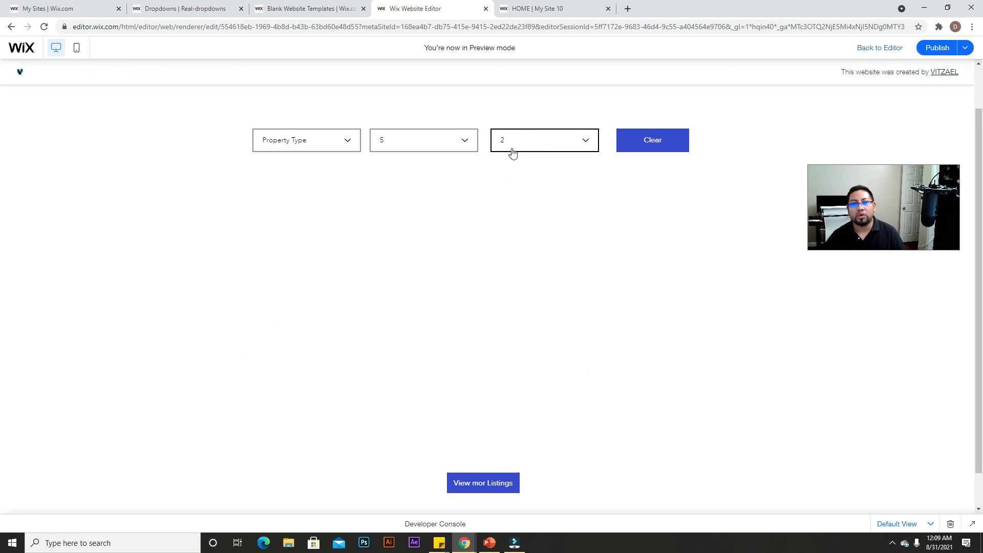
pyautogui.click(514, 151)
pyautogui.click(516, 186)
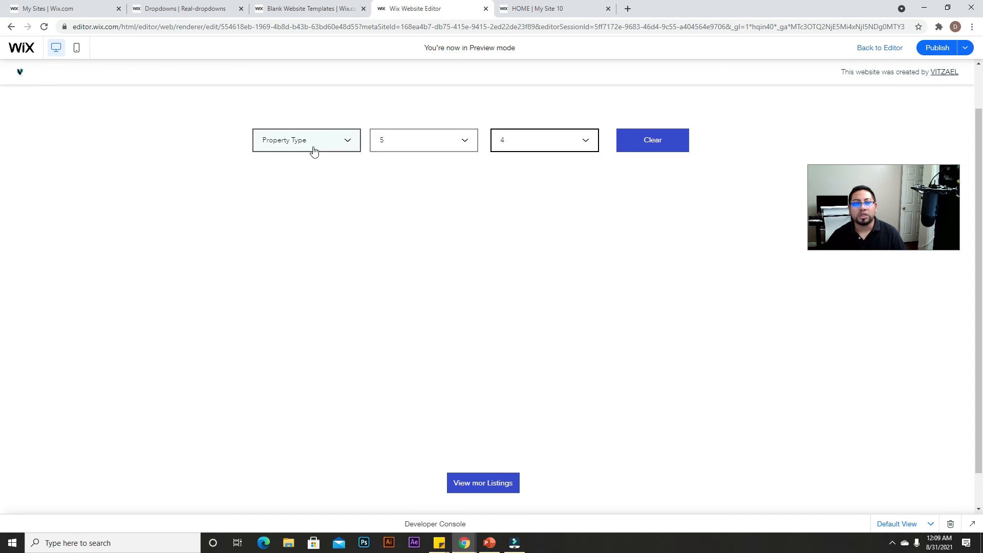
pyautogui.click(313, 148)
pyautogui.click(309, 167)
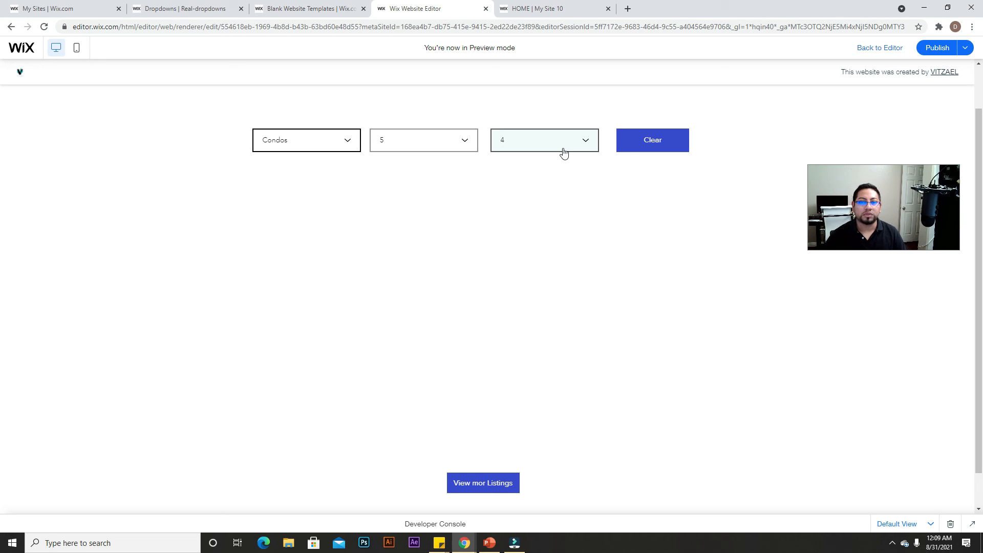
pyautogui.click(630, 144)
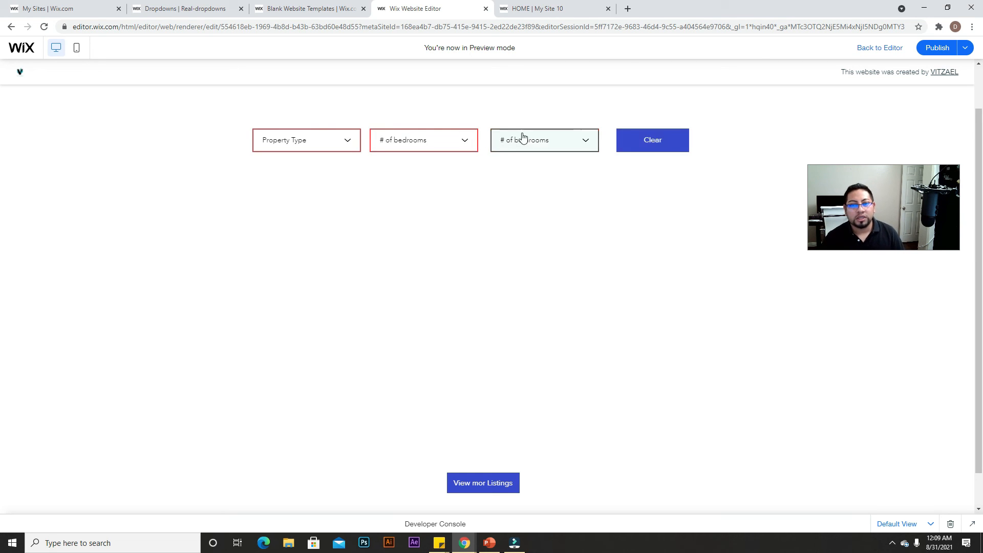
# Test the bathrooms filter on its own with 4, 5 and 2.
pyautogui.click(516, 139)
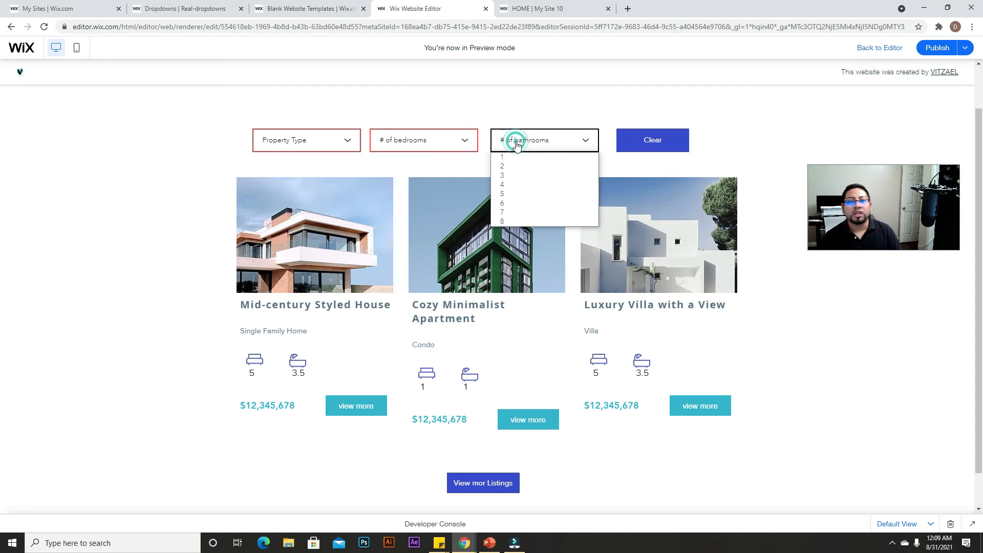
pyautogui.click(519, 181)
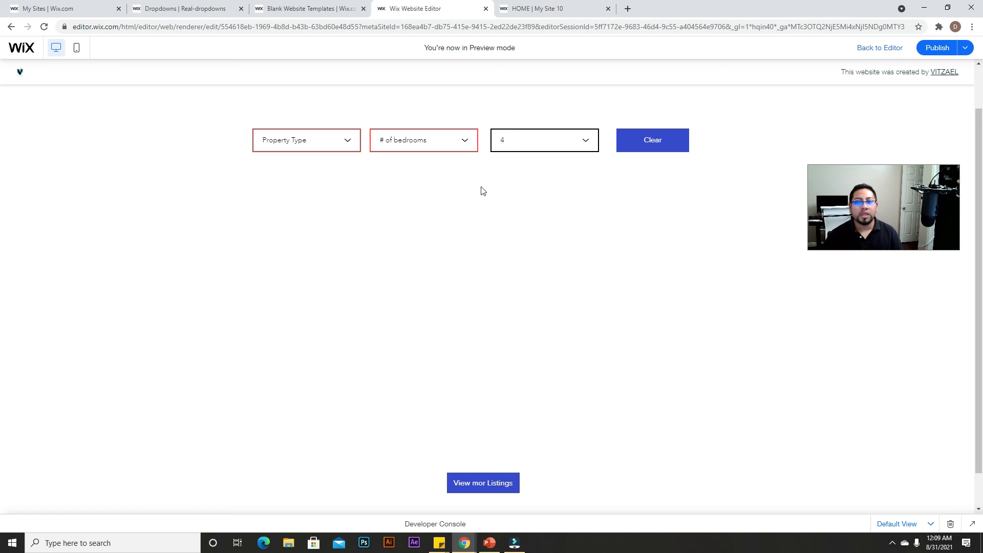
pyautogui.click(522, 148)
pyautogui.click(522, 193)
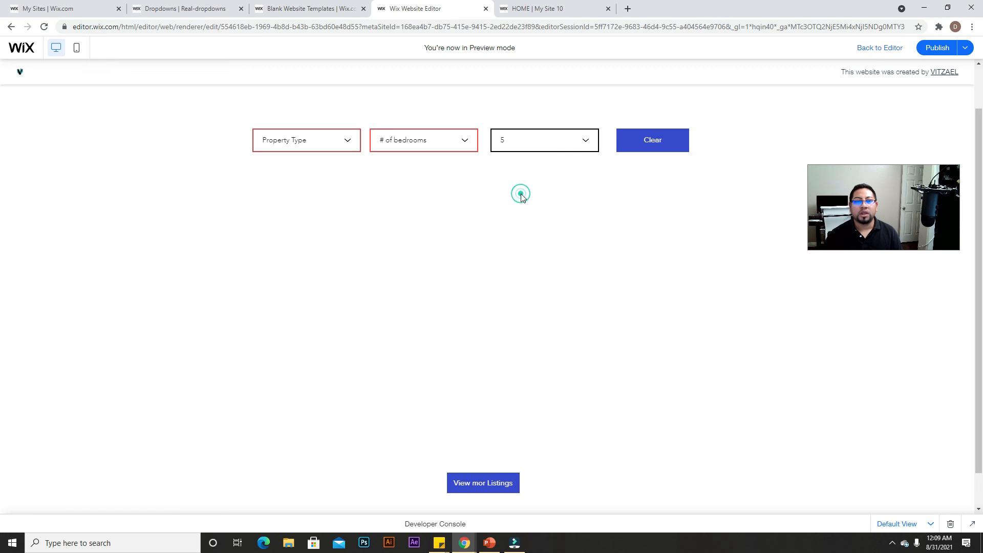
pyautogui.click(534, 152)
pyautogui.click(528, 165)
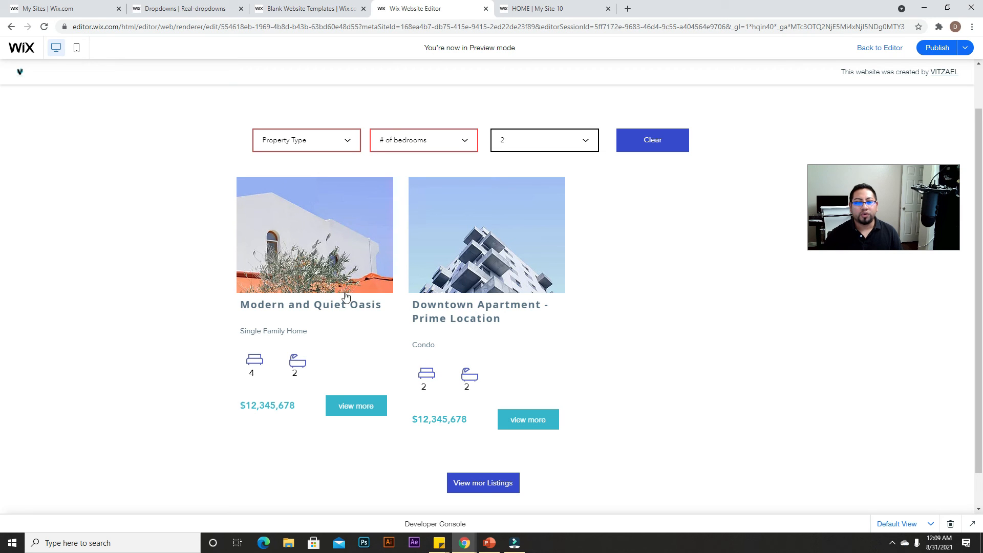
# Check the bathroom counts on the cards filtered by 2 bathrooms and clear the filters.
pyautogui.moveTo(461, 386)
pyautogui.mouseDown()
pyautogui.moveTo(476, 392)
pyautogui.moveTo(466, 389)
pyautogui.mouseUp()
pyautogui.click(474, 388)
pyautogui.doubleClick(294, 372)
pyautogui.click(645, 145)
# Filter the listings by 5 bedrooms and check the bedroom counts on the resulting cards.
pyautogui.click(448, 146)
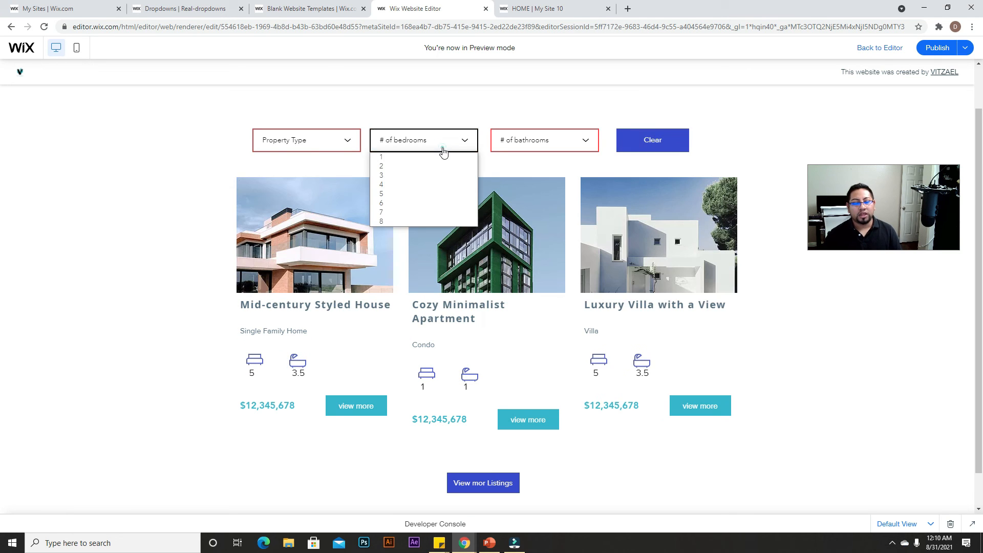
pyautogui.click(416, 195)
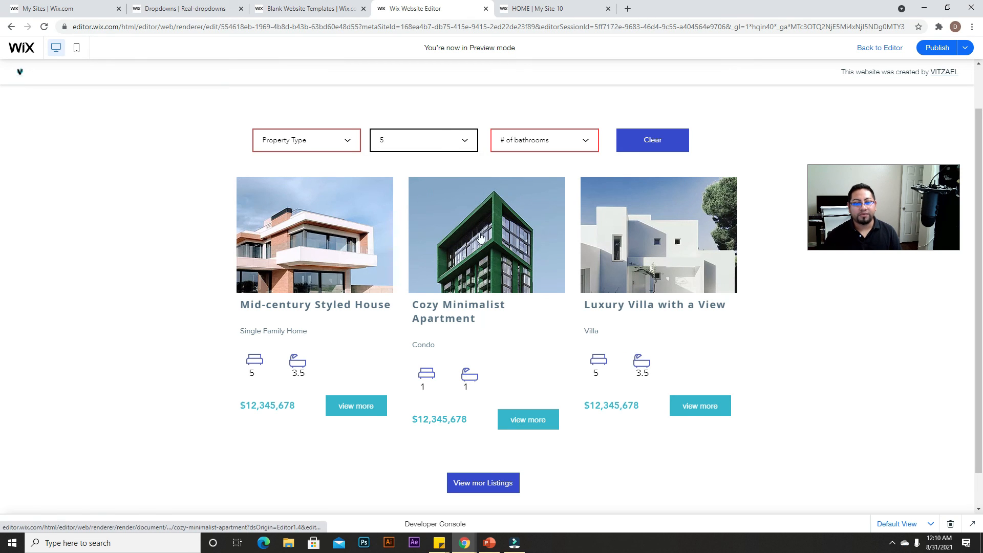
pyautogui.doubleClick(254, 376)
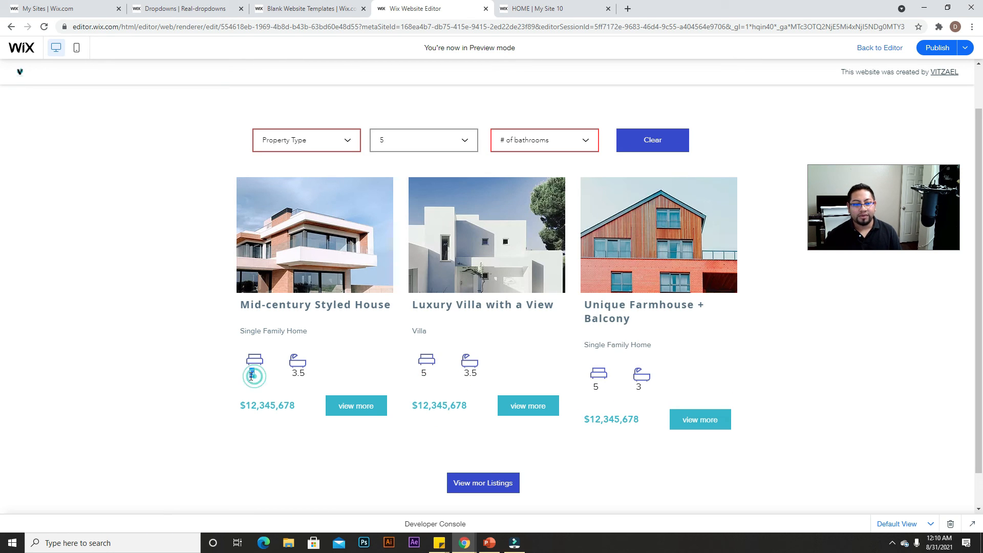
pyautogui.moveTo(426, 373); pyautogui.dragTo(448, 384)
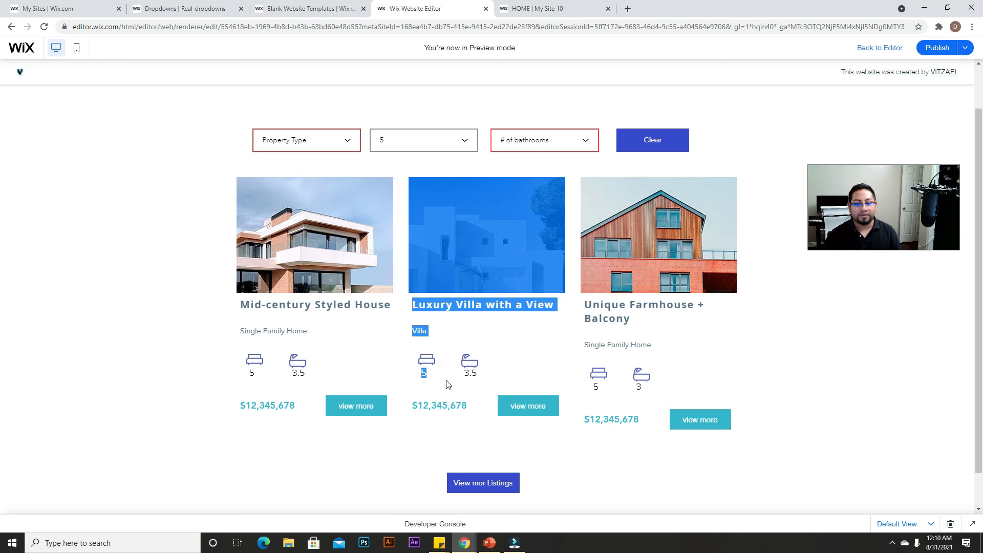
pyautogui.click(760, 258)
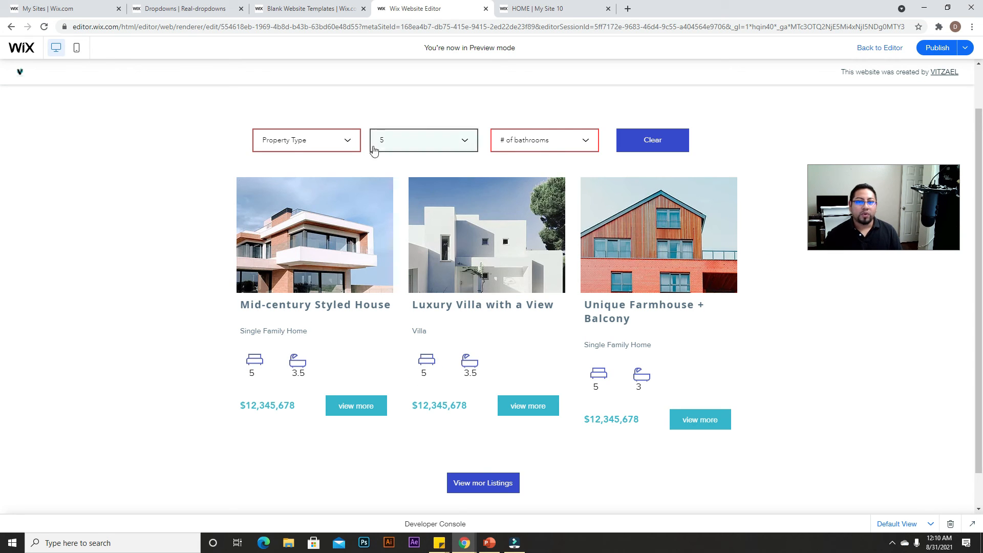
# Open the Mid-century Styled House listing, collapse the developer console and review the property's detail page.
pyautogui.click(315, 246)
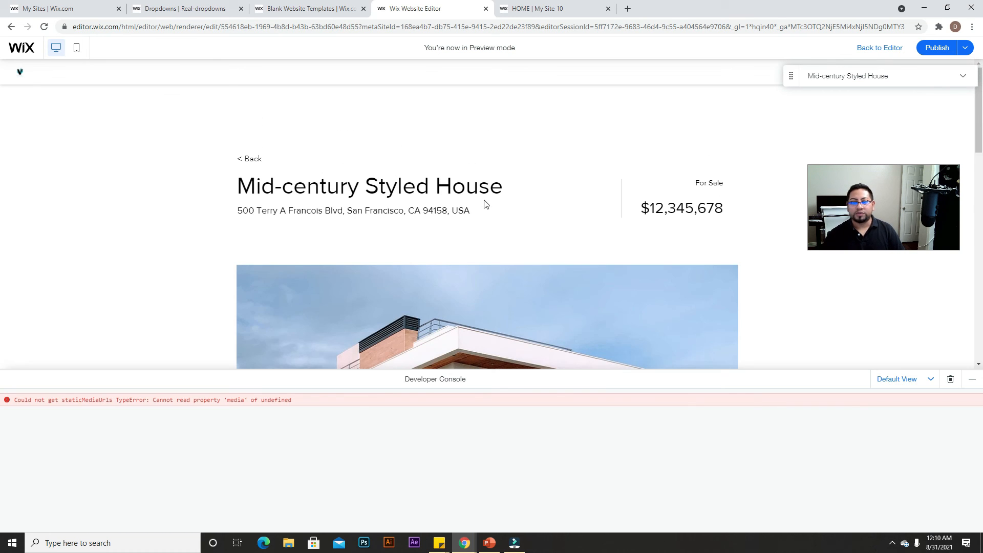
pyautogui.scroll(-5, 753, 323)
pyautogui.click(971, 378)
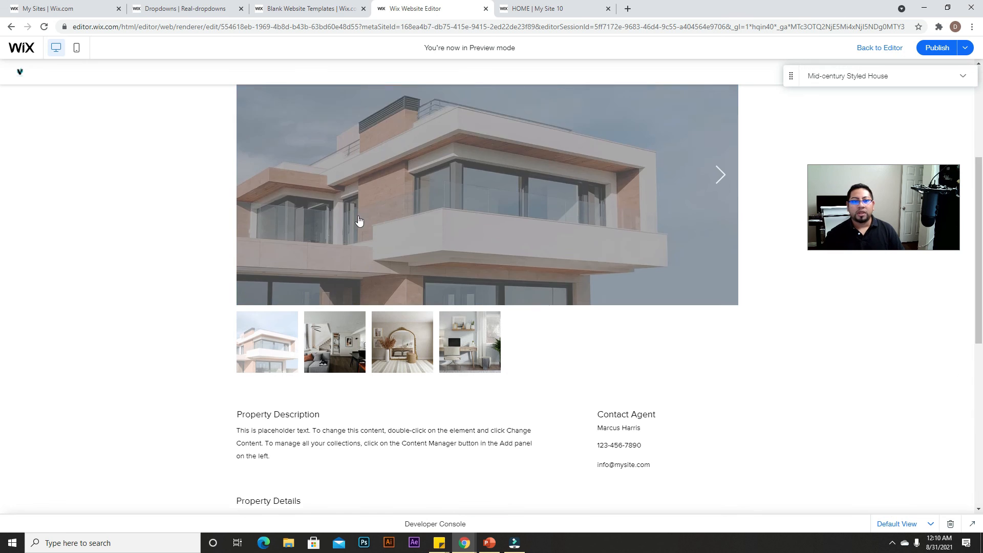
pyautogui.scroll(-6, 358, 220)
pyautogui.scroll(12, 348, 253)
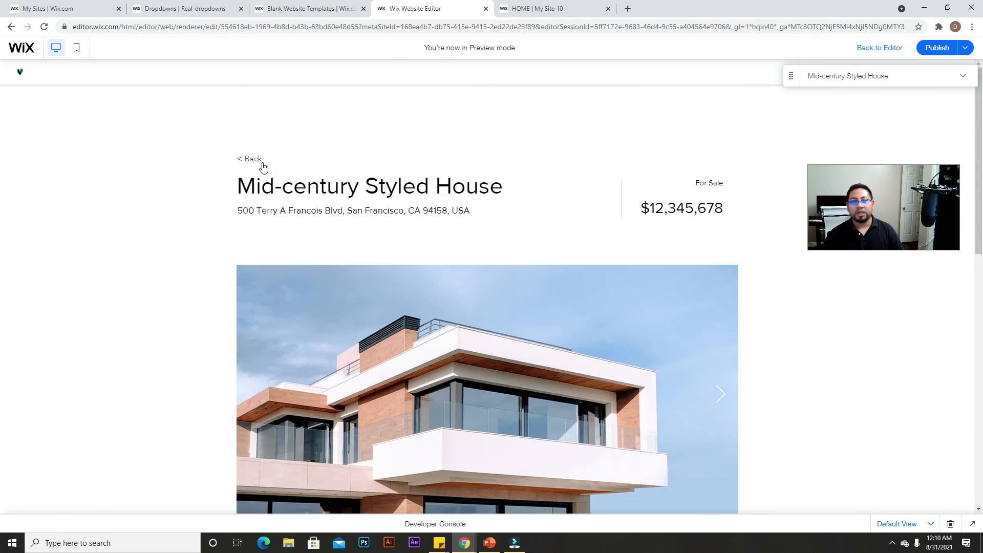
# Go back from the detail page to the Property Listings page and look through its listings.
pyautogui.click(254, 161)
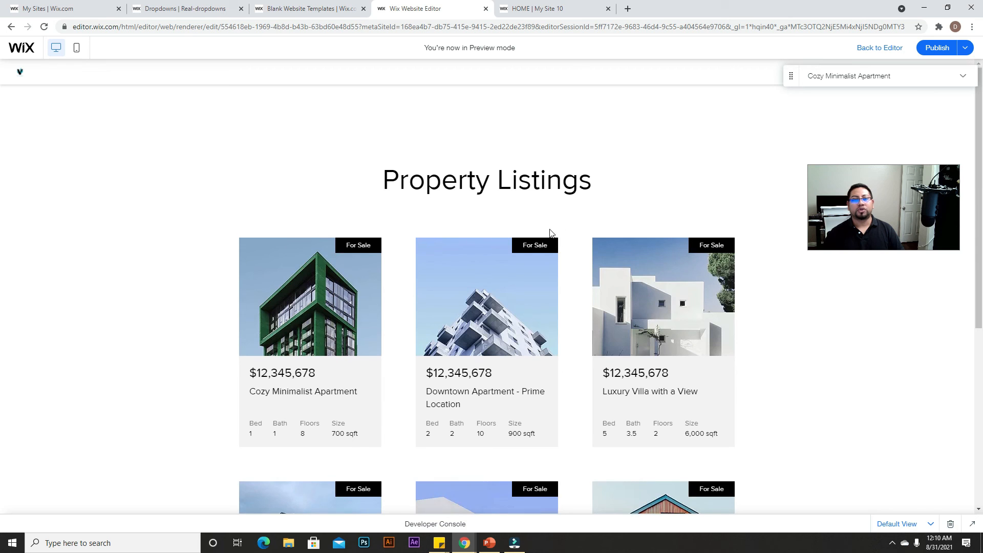
pyautogui.scroll(-6, 550, 232)
pyautogui.scroll(5, 559, 314)
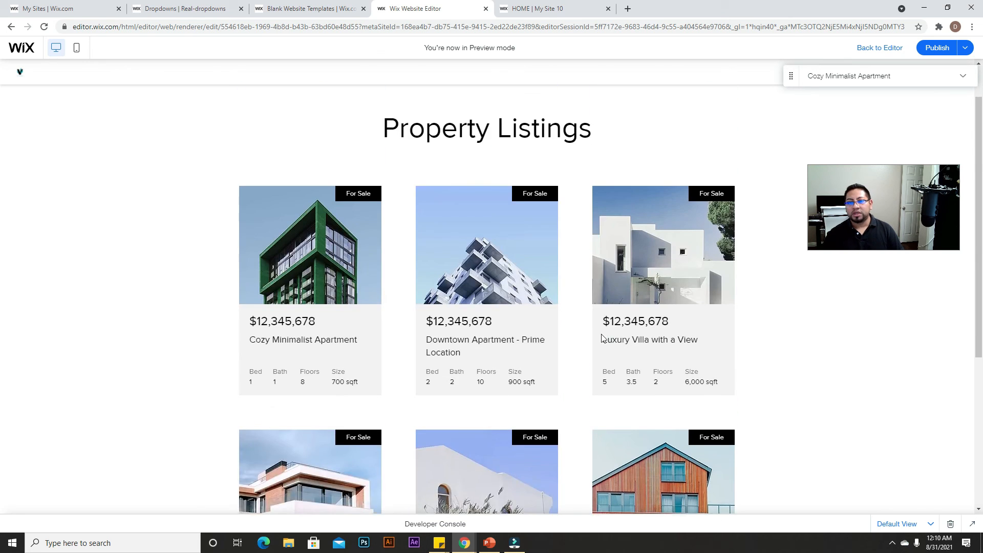
pyautogui.scroll(1, 603, 176)
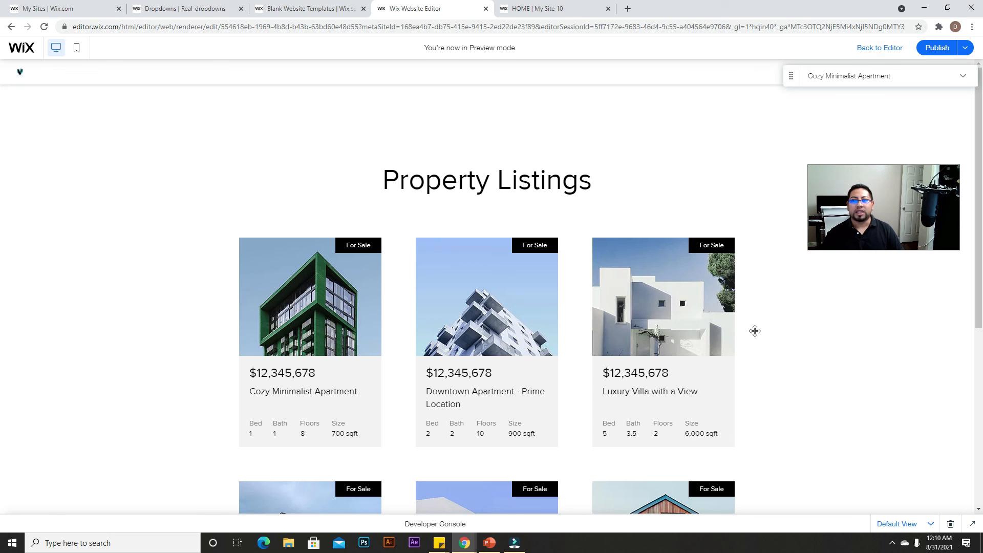
# Search the addable elements for "menu" and place the blue-outlined horizontal menu with the yellow highlight in the site header.
pyautogui.click(41, 102)
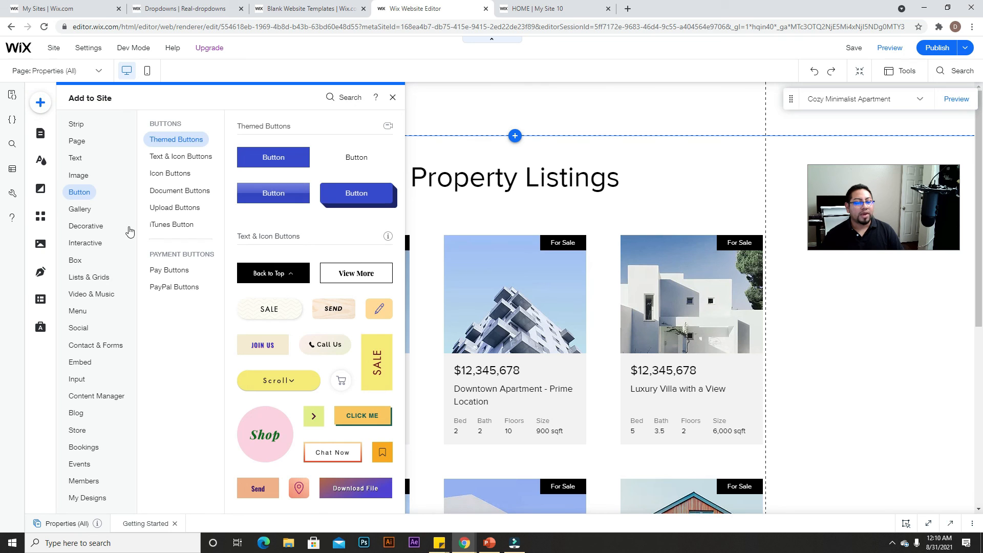
pyautogui.click(347, 97)
pyautogui.write('me')
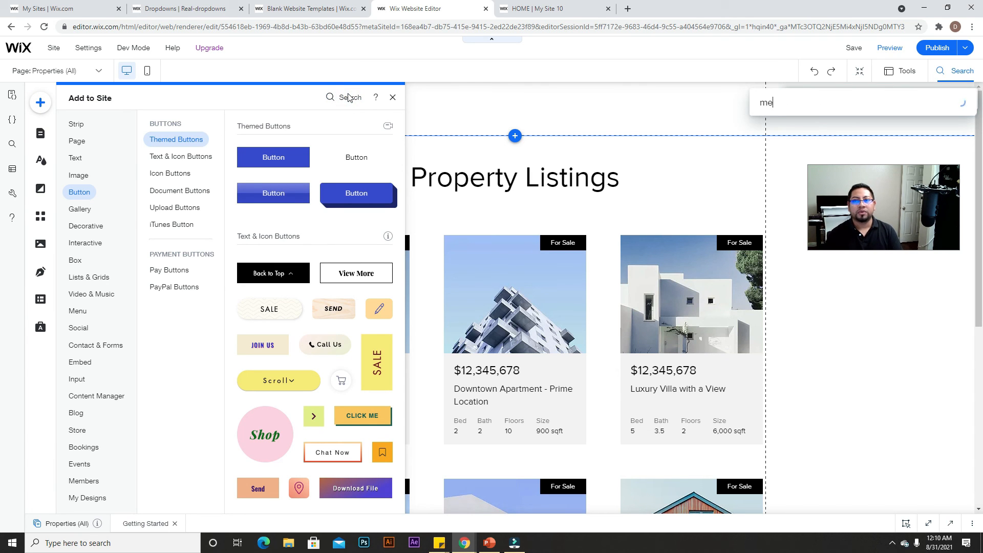
pyautogui.write('nu')
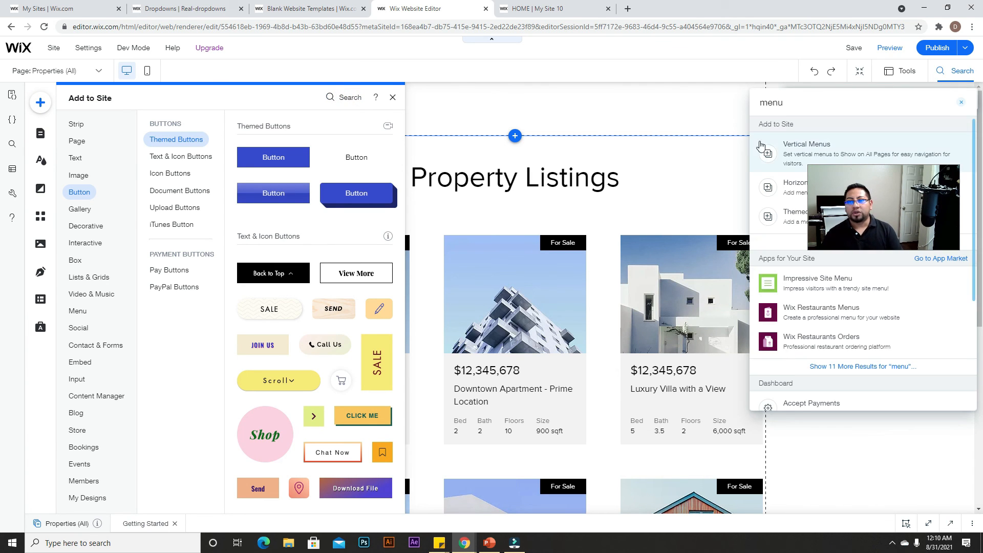
pyautogui.press('Return')
pyautogui.scroll(3, 388, 170)
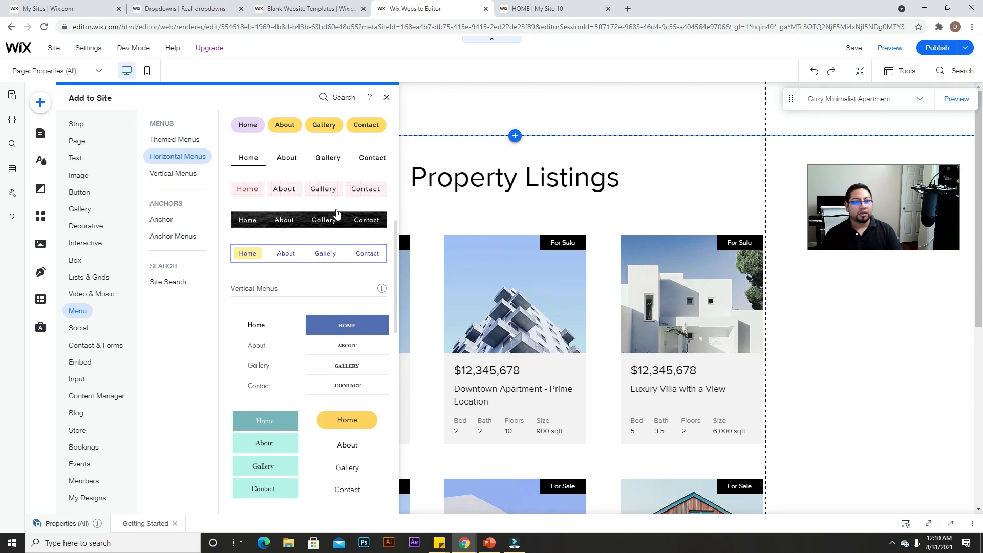
pyautogui.moveTo(327, 255); pyautogui.dragTo(528, 107)
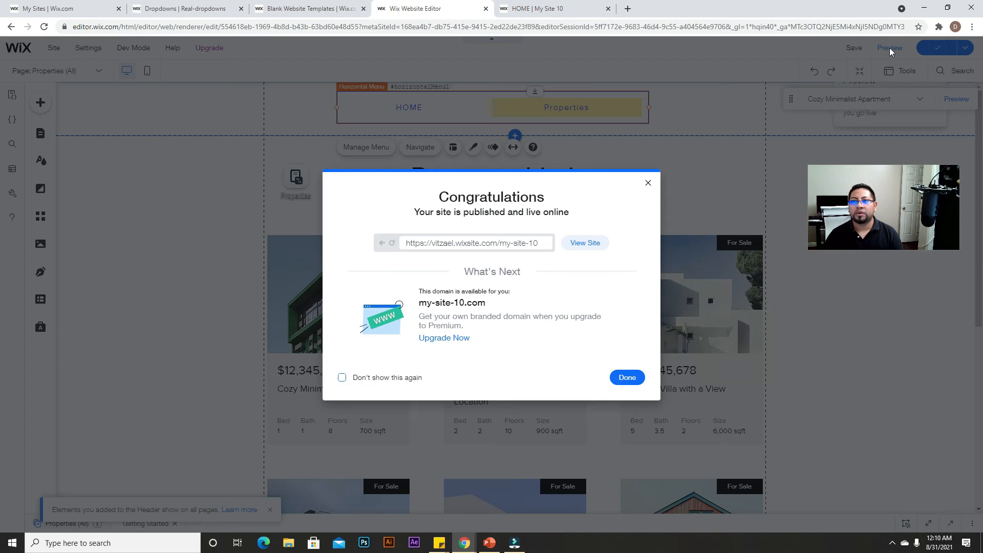
# Preview the site, go to the HOME page through the new menu and look over its listings.
pyautogui.click(889, 48)
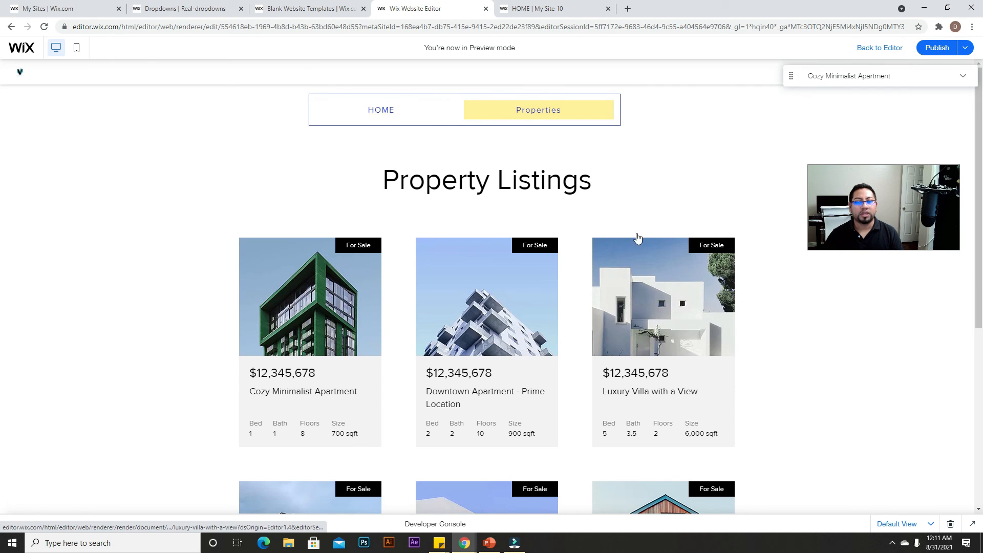
pyautogui.click(383, 112)
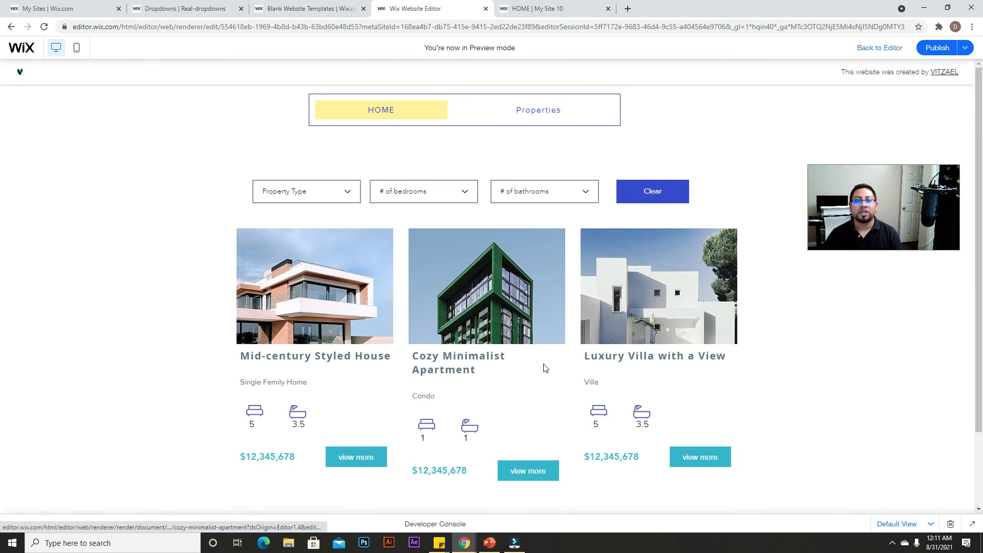
pyautogui.scroll(-1, 456, 347)
pyautogui.scroll(1, 456, 346)
pyautogui.scroll(-2, 456, 347)
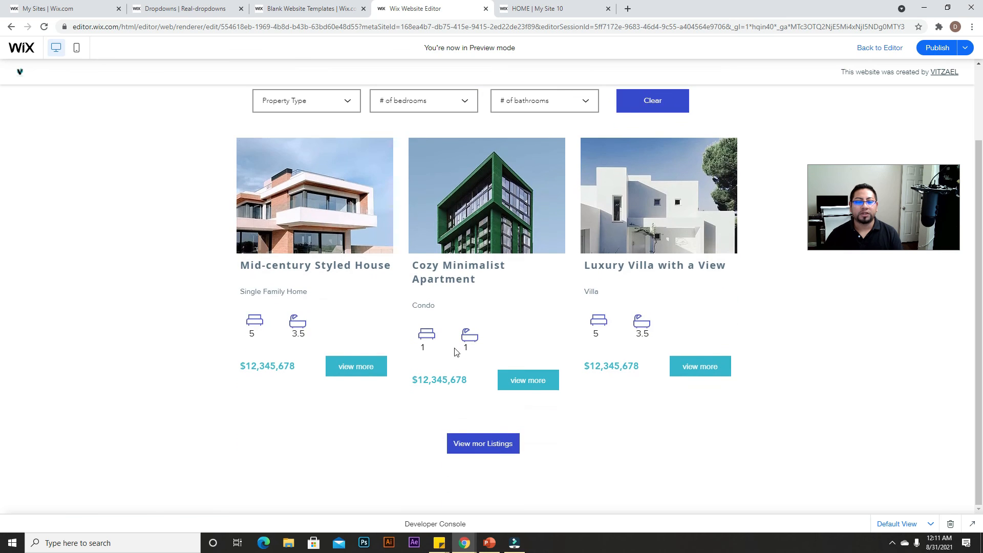
# Check the option lists of the property type, bedrooms and bathrooms dropdowns, and clear the filters.
pyautogui.click(313, 107)
pyautogui.click(417, 105)
pyautogui.click(522, 101)
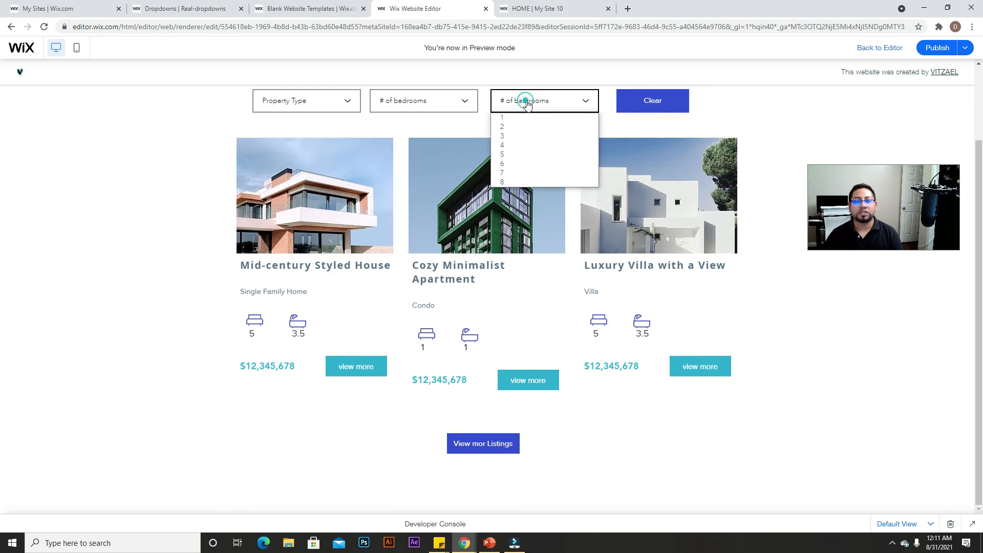
pyautogui.click(642, 107)
pyautogui.scroll(2, 225, 314)
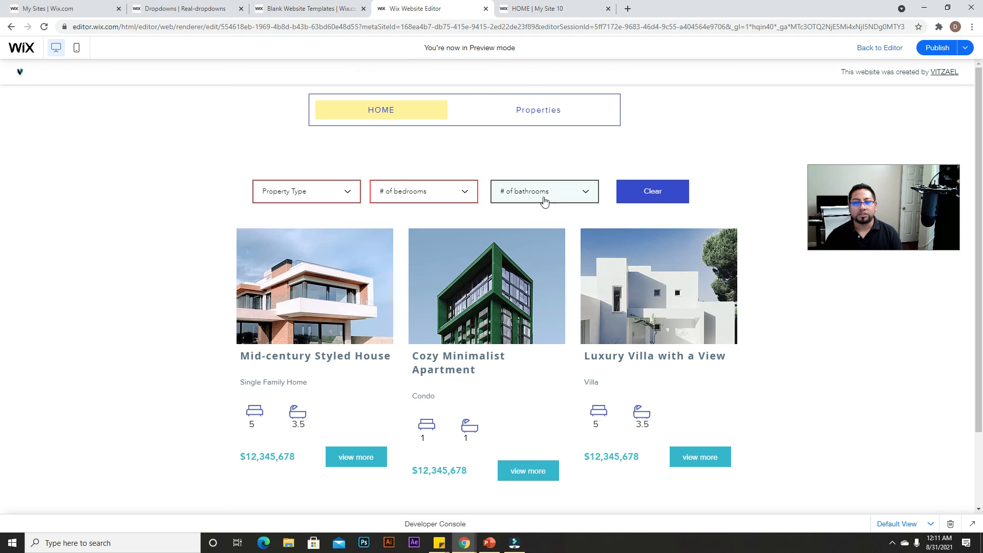
# Test the bathrooms filter with 3 and 5, and clear it.
pyautogui.click(527, 204)
pyautogui.click(512, 227)
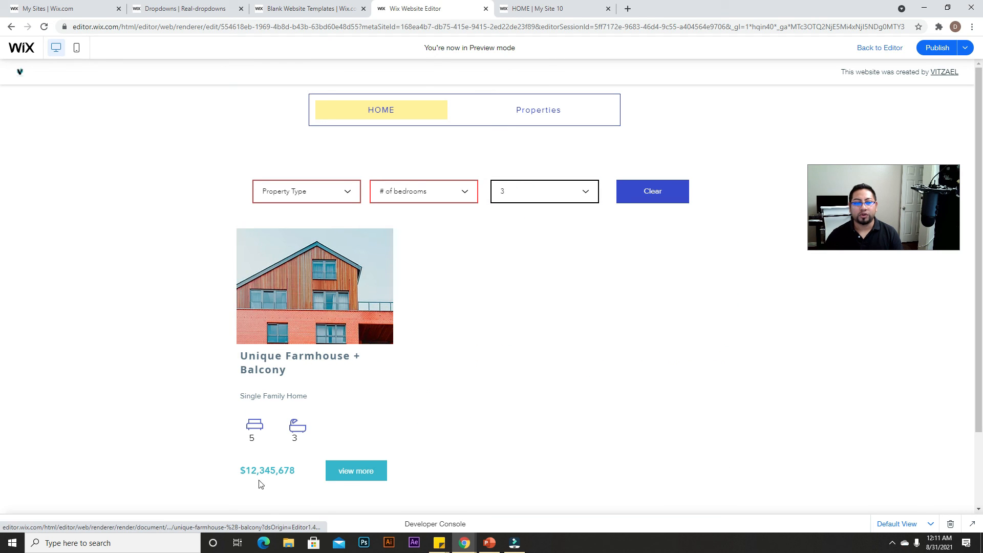
pyautogui.click(503, 193)
pyautogui.click(513, 257)
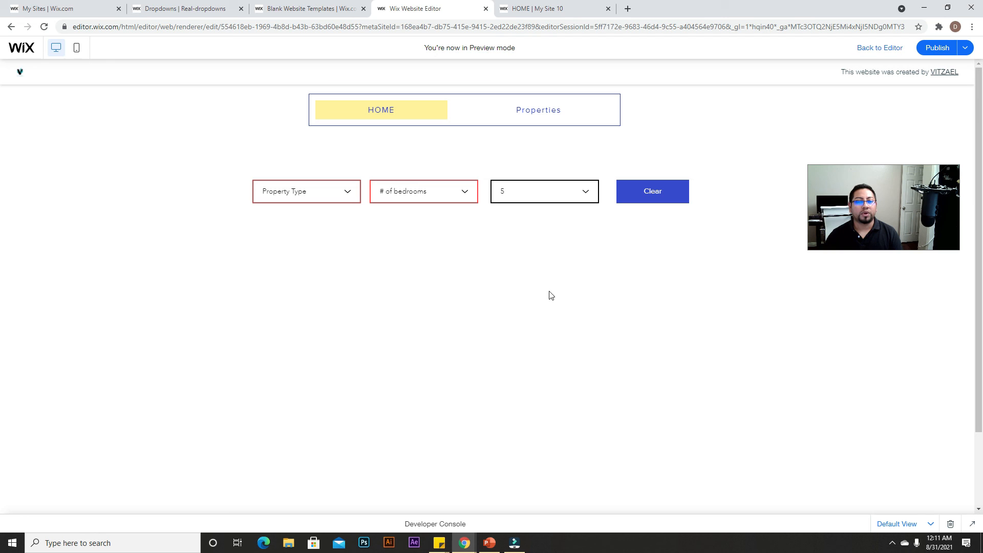
pyautogui.click(548, 197)
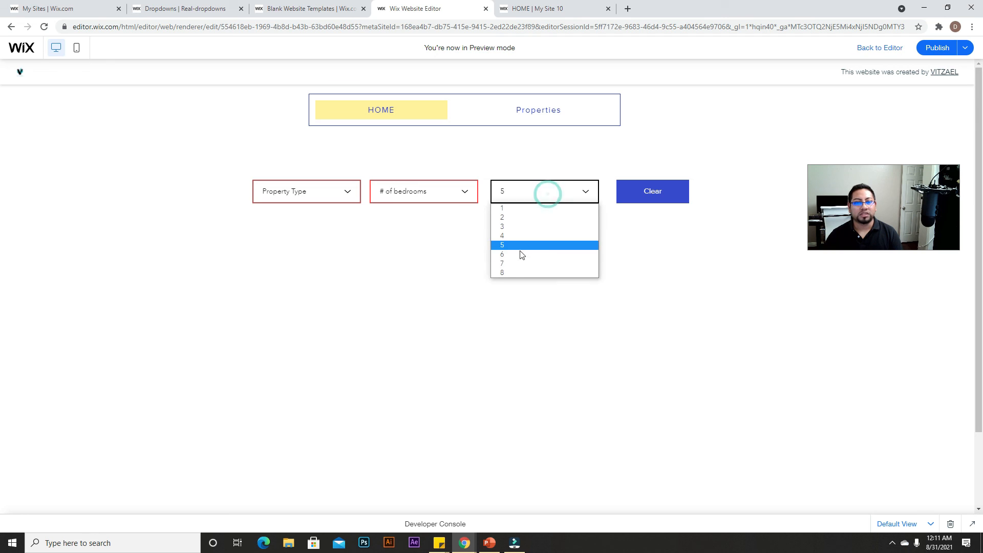
pyautogui.click(654, 188)
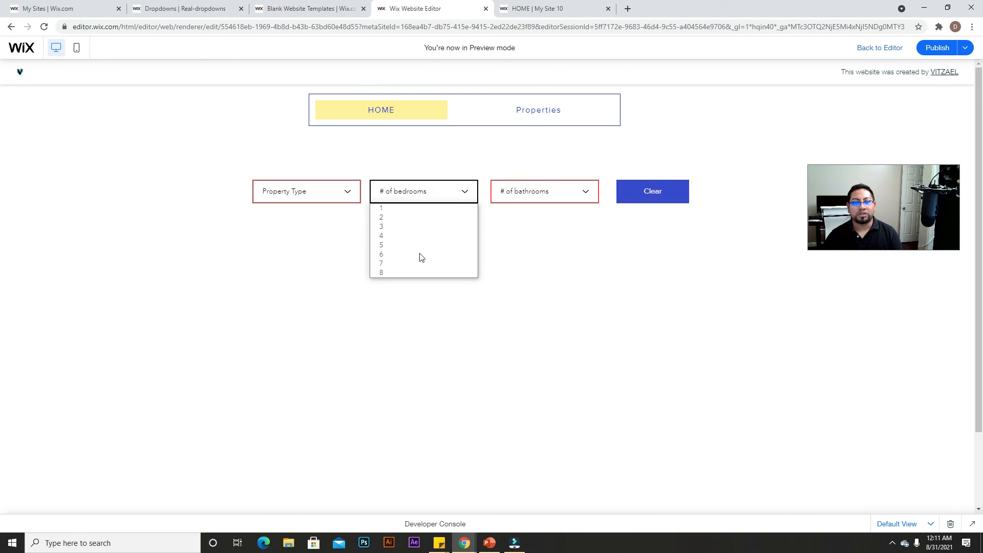
# Test the bedrooms filter with 3 and 4, and check the bedroom count on the filtered card.
pyautogui.click(383, 227)
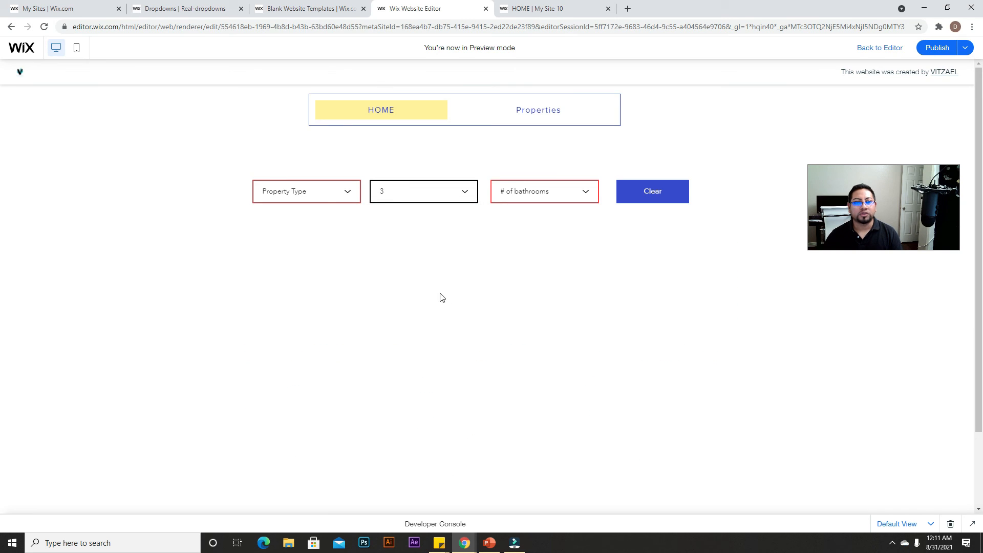
pyautogui.click(433, 192)
pyautogui.click(407, 240)
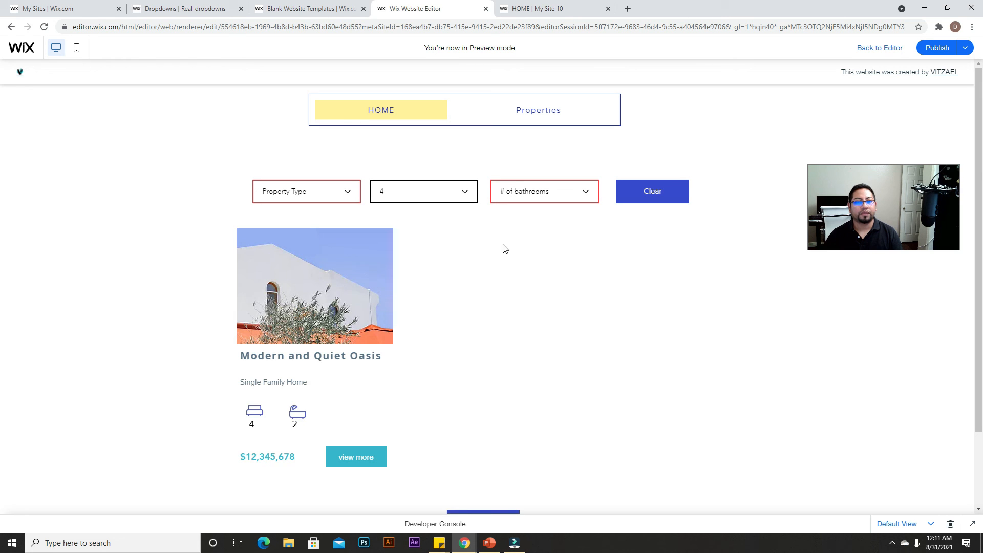
pyautogui.moveTo(262, 429); pyautogui.dragTo(246, 429)
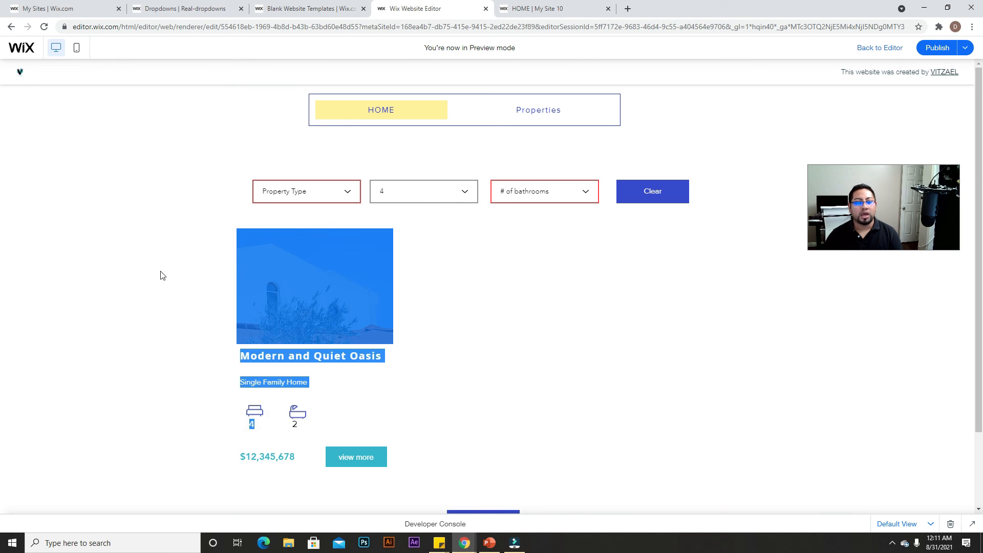
pyautogui.click(149, 304)
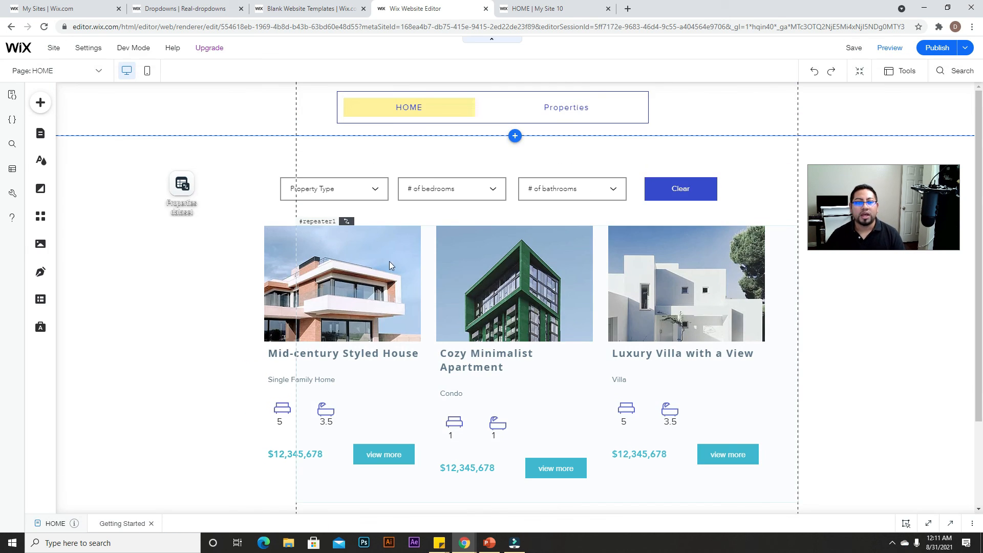
# Open the Properties dataset settings, start a new filter and look over the collection fields it can use.
pyautogui.click(172, 208)
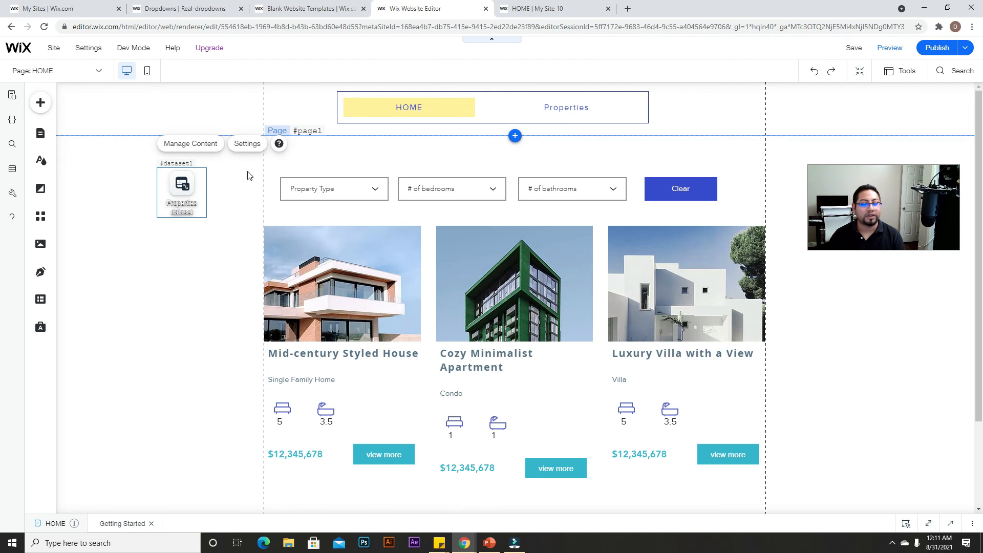
pyautogui.click(241, 146)
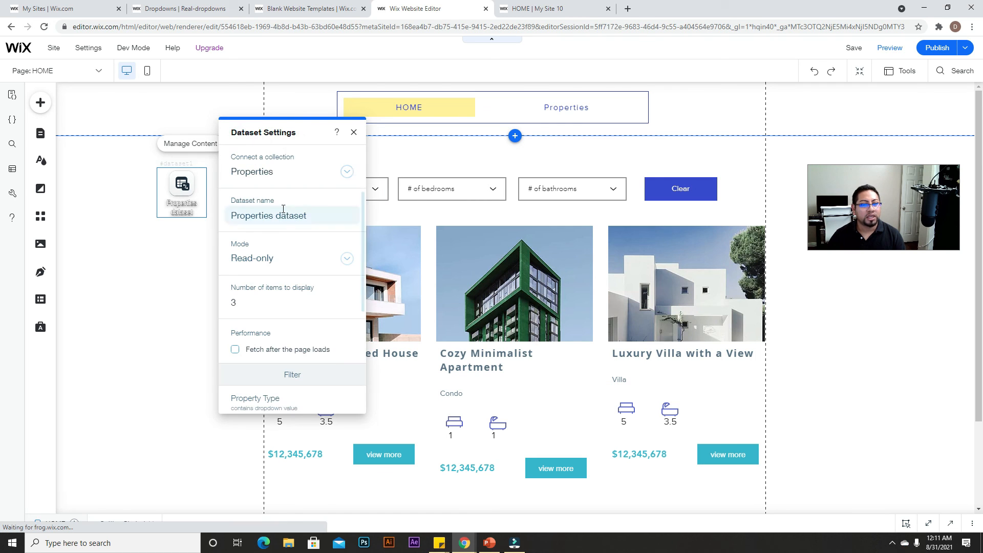
pyautogui.scroll(-3, 206, 247)
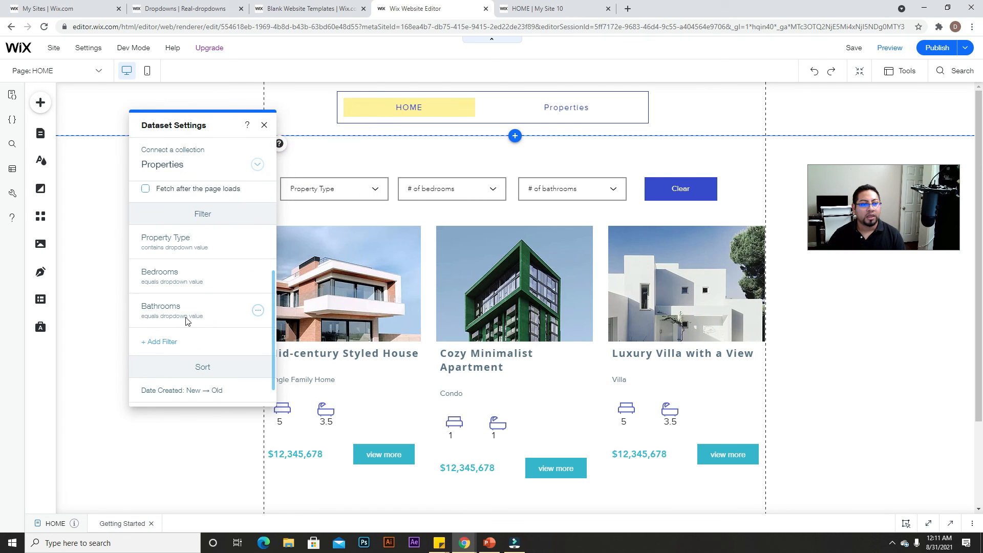
pyautogui.click(165, 342)
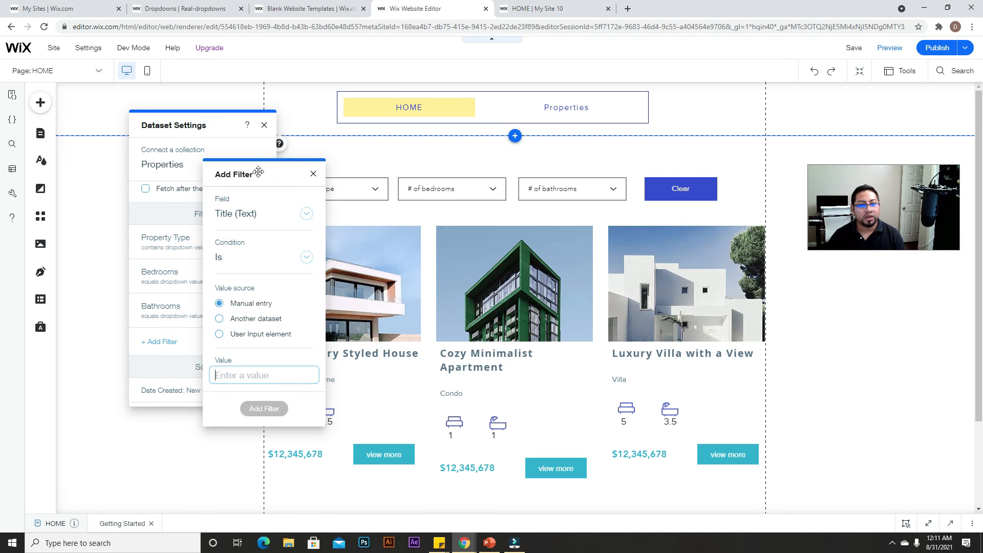
pyautogui.click(220, 159)
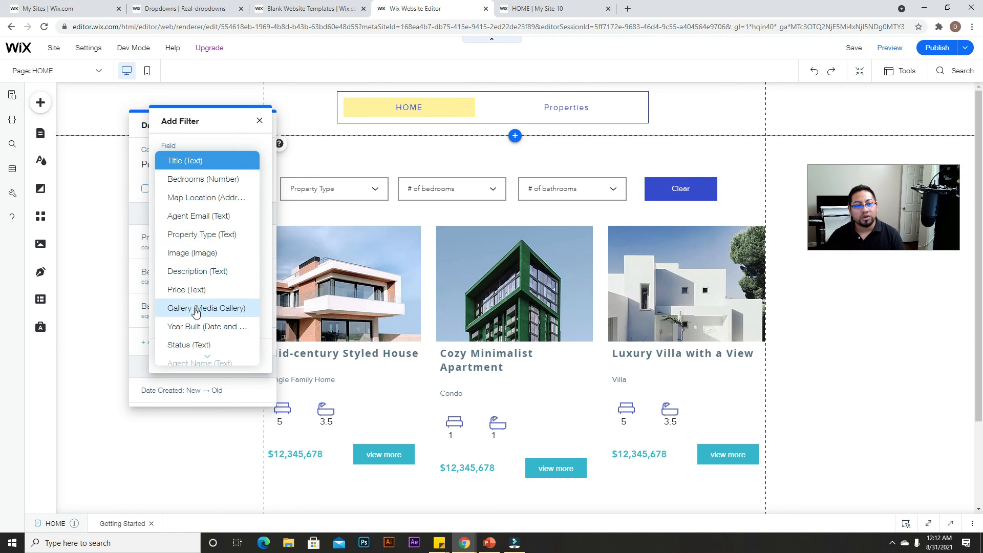
pyautogui.scroll(-1, 198, 310)
pyautogui.scroll(-2, 194, 314)
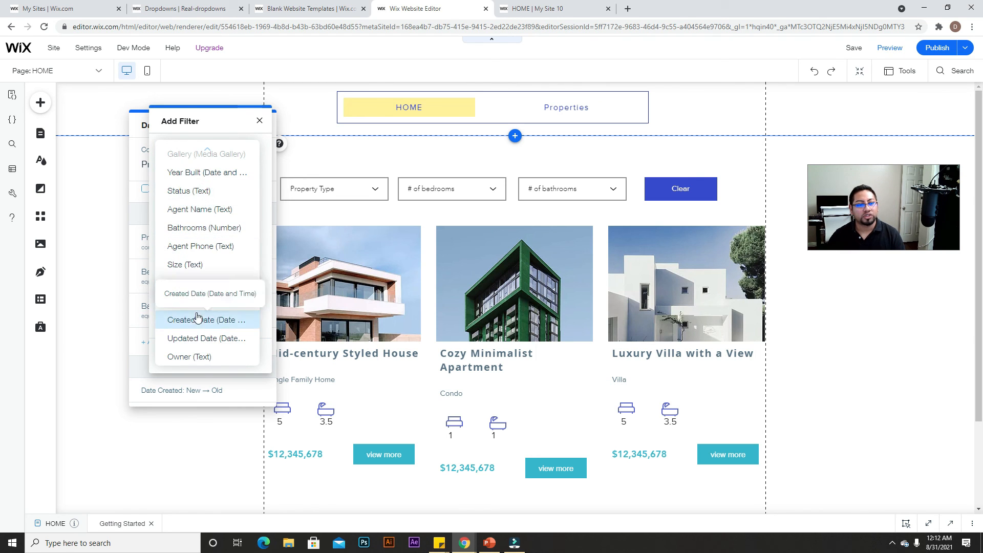
pyautogui.scroll(1, 201, 199)
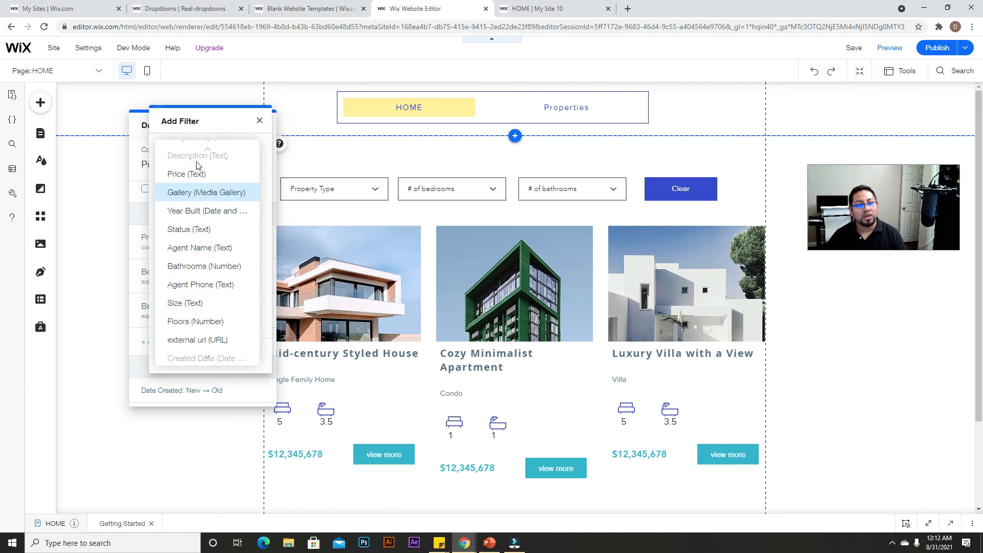
# Try Bathrooms as the new filter's field, and close the dataset settings without adding the filter.
pyautogui.click(196, 260)
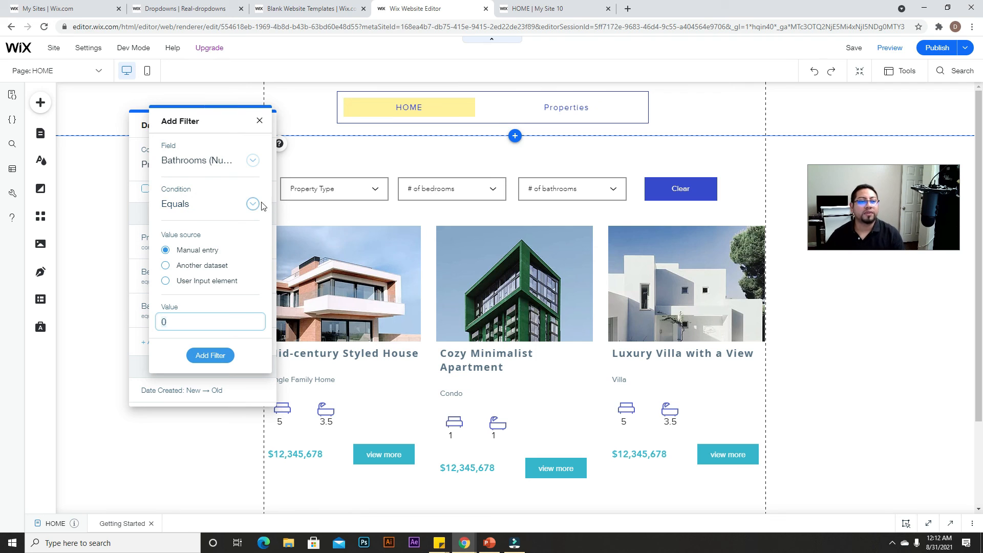
pyautogui.click(252, 161)
pyautogui.click(223, 180)
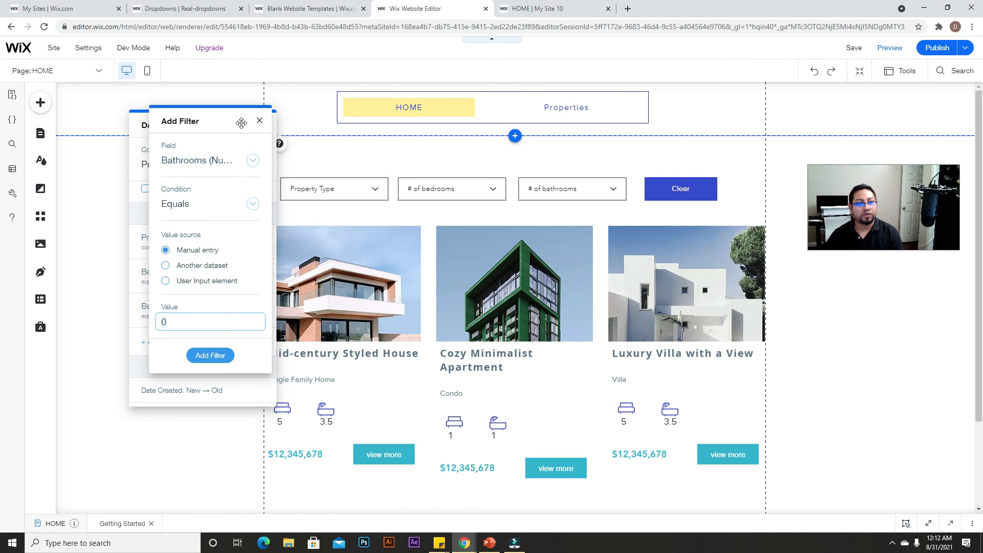
pyautogui.click(258, 121)
pyautogui.click(259, 120)
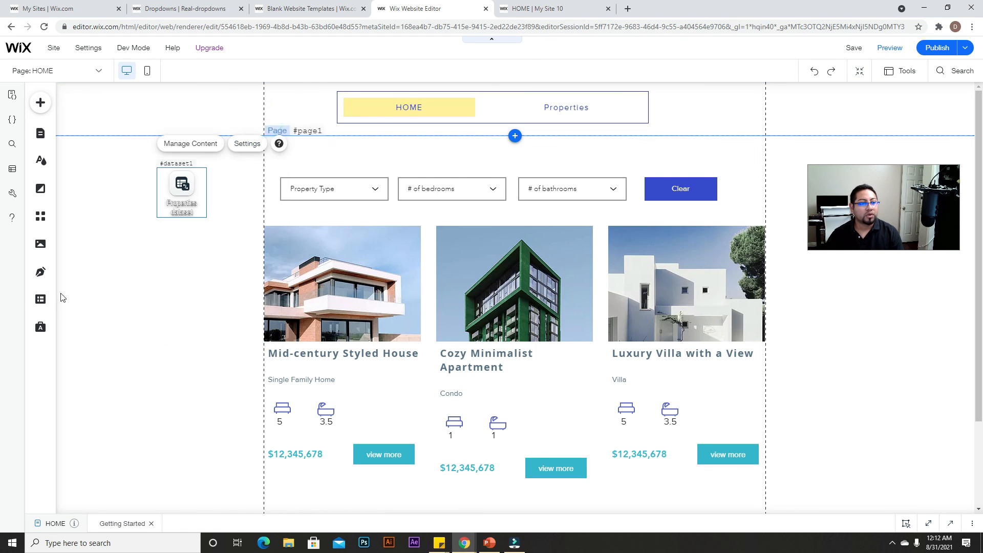
# Open the Properties collection in the Content Manager and look over the field types of its columns.
pyautogui.click(42, 300)
pyautogui.click(269, 128)
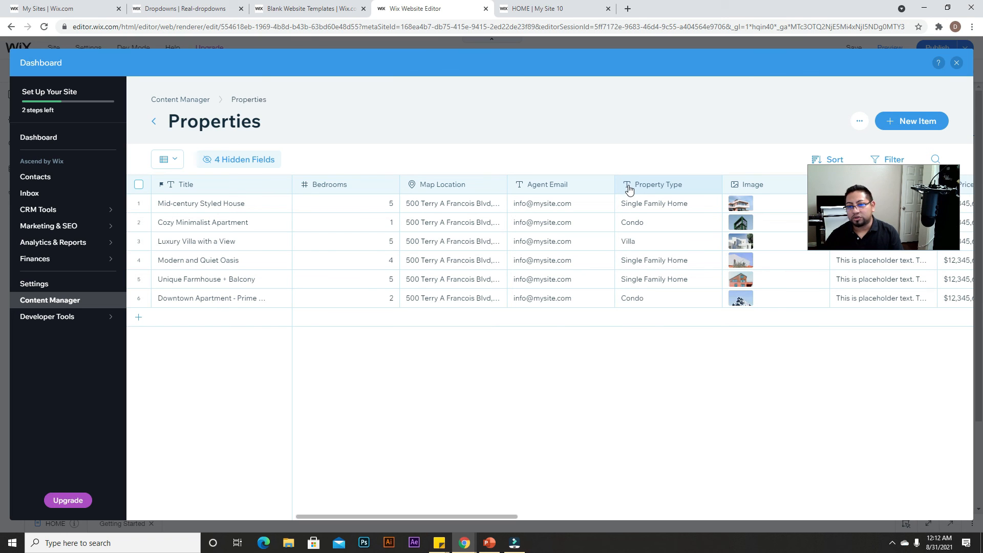
pyautogui.moveTo(408, 517); pyautogui.dragTo(489, 517)
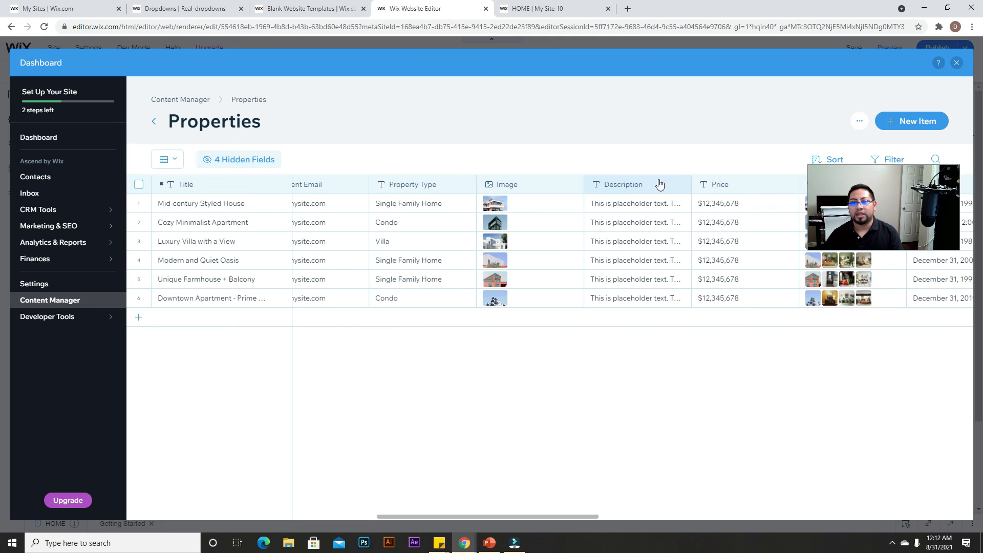
pyautogui.moveTo(504, 517); pyautogui.dragTo(599, 517)
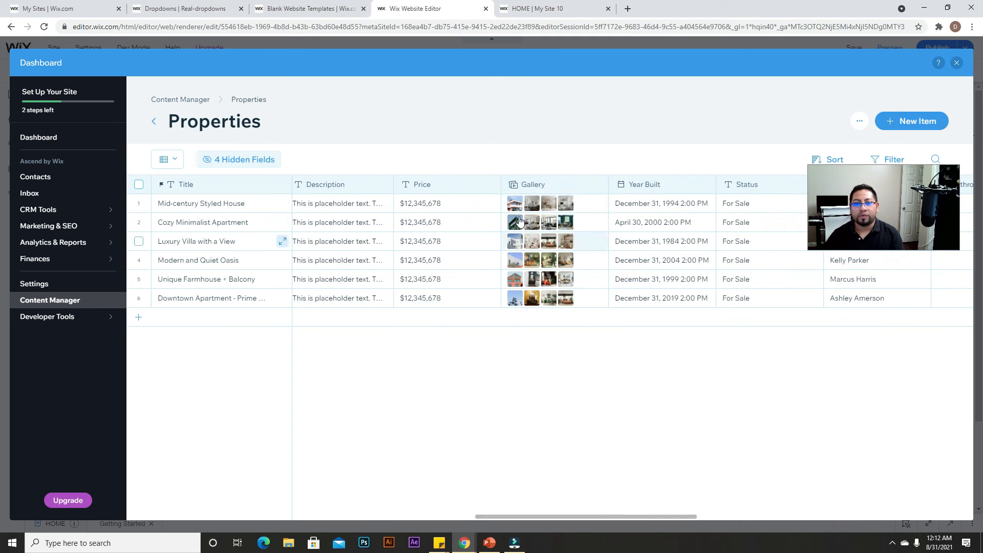
pyautogui.moveTo(854, 171); pyautogui.dragTo(831, 62)
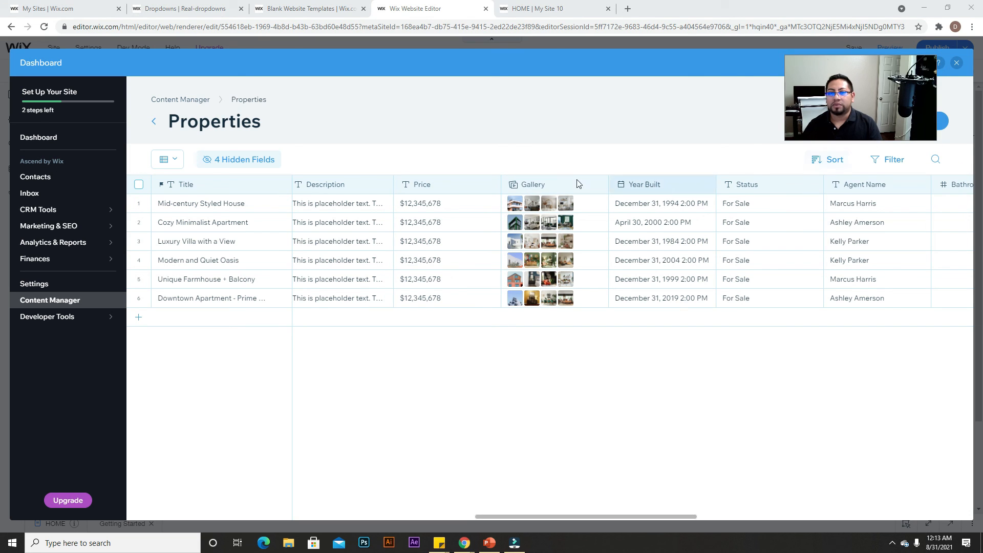
# Open the Price field's properties, examine the available field types and close them without changing the type.
pyautogui.click(402, 186)
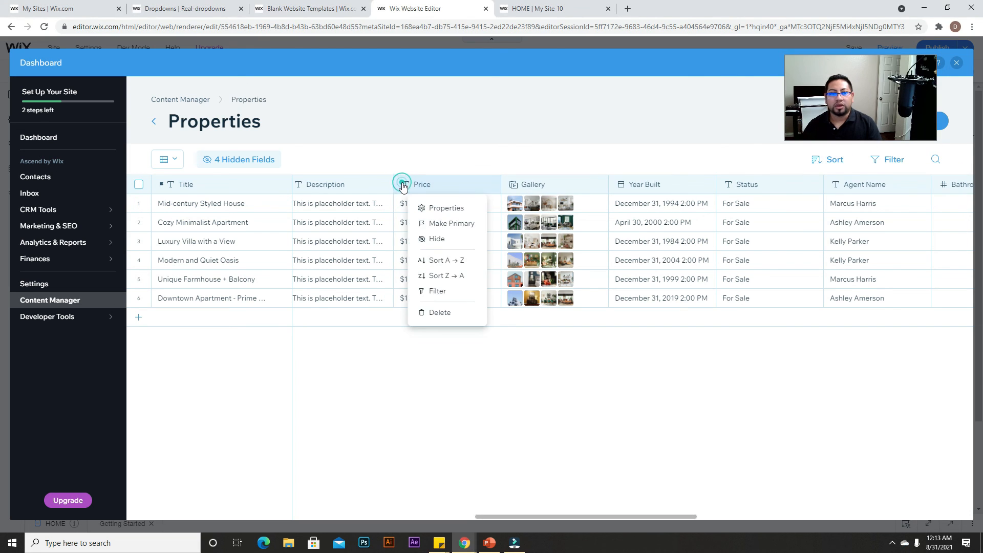
pyautogui.click(443, 207)
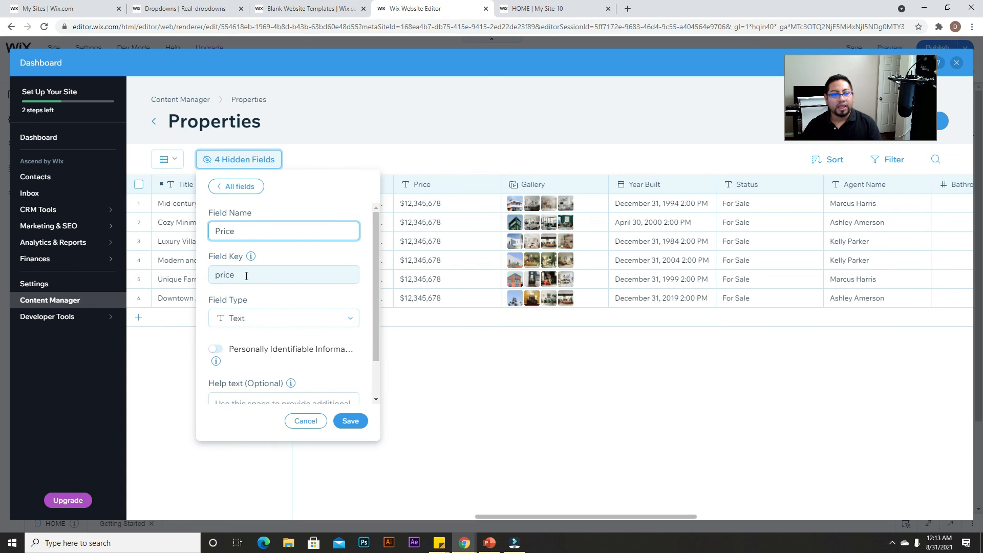
pyautogui.scroll(-1, 248, 275)
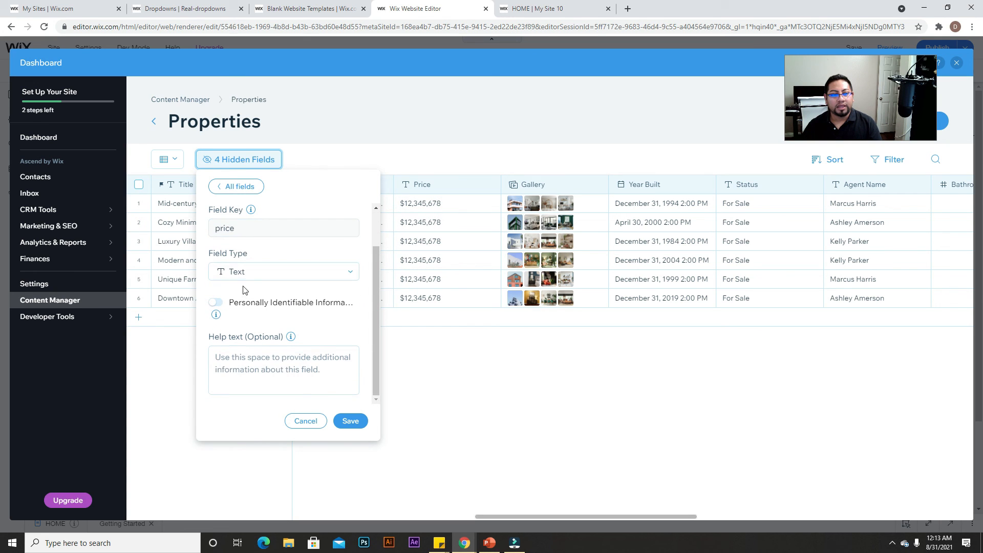
pyautogui.click(266, 272)
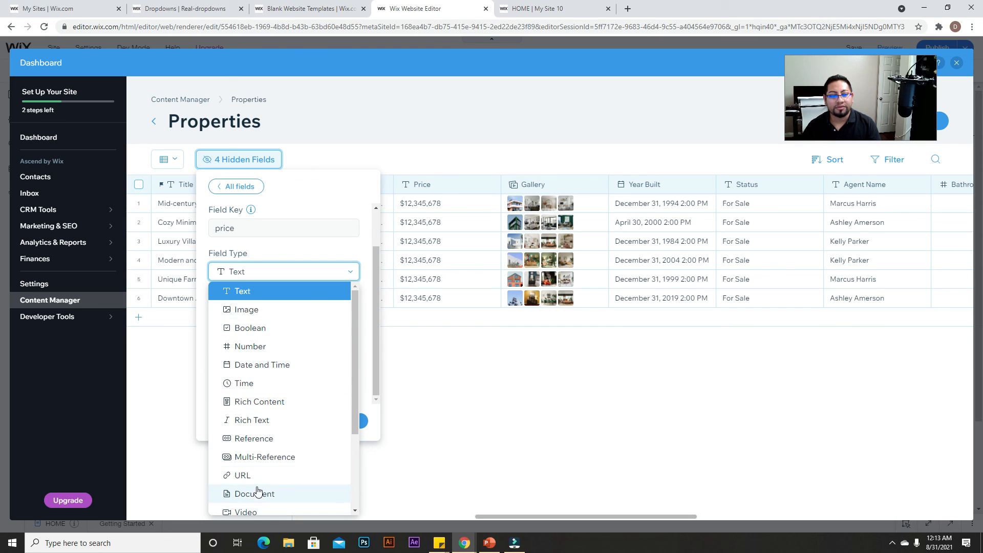
pyautogui.scroll(-2, 259, 468)
pyautogui.scroll(2, 235, 394)
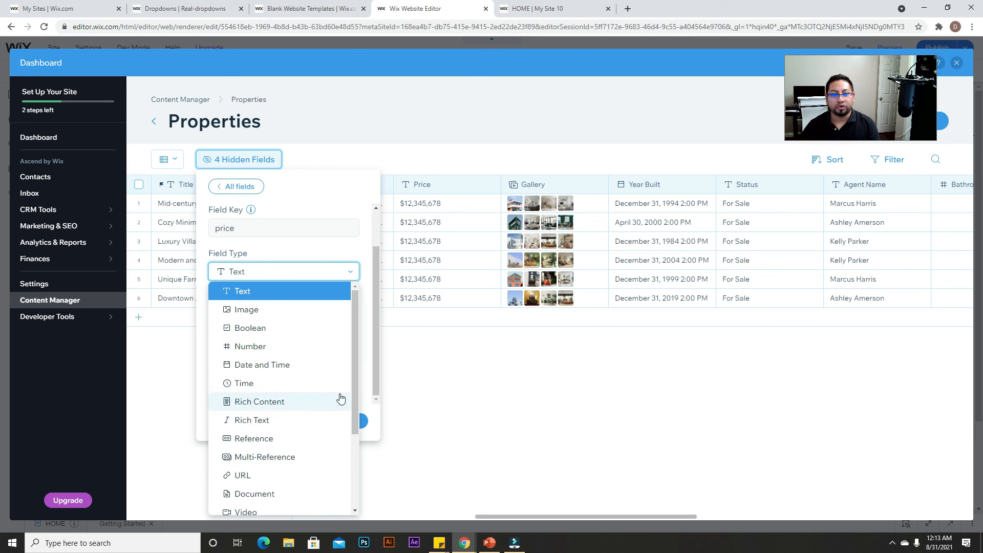
pyautogui.click(441, 384)
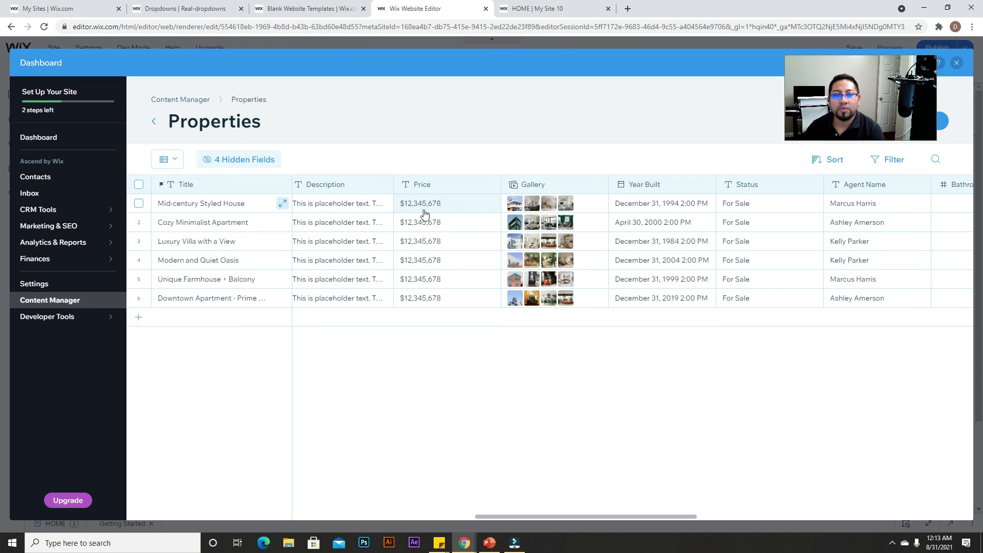
# Check the Price field's type choices again, and close the collection and the Content Manager.
pyautogui.click(409, 185)
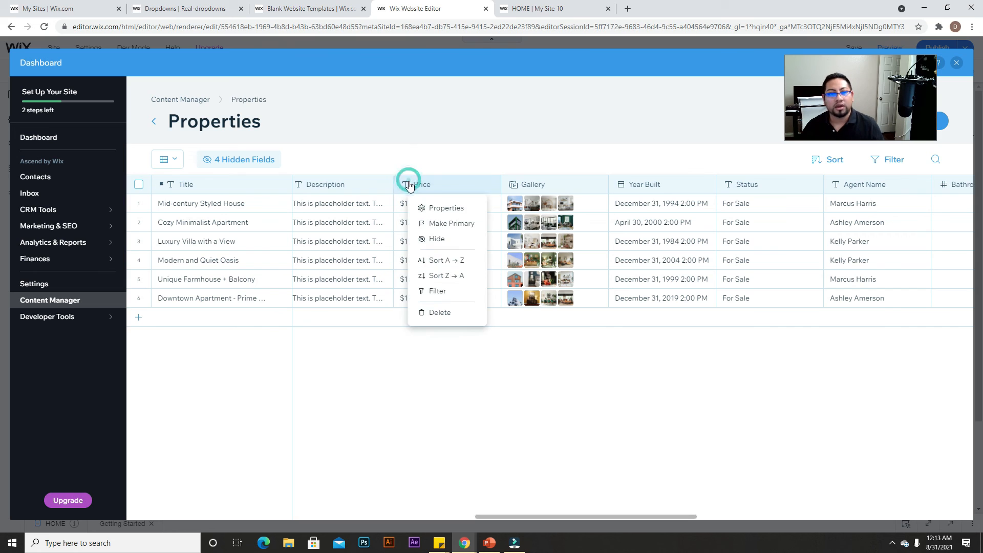
pyautogui.click(432, 208)
pyautogui.click(266, 318)
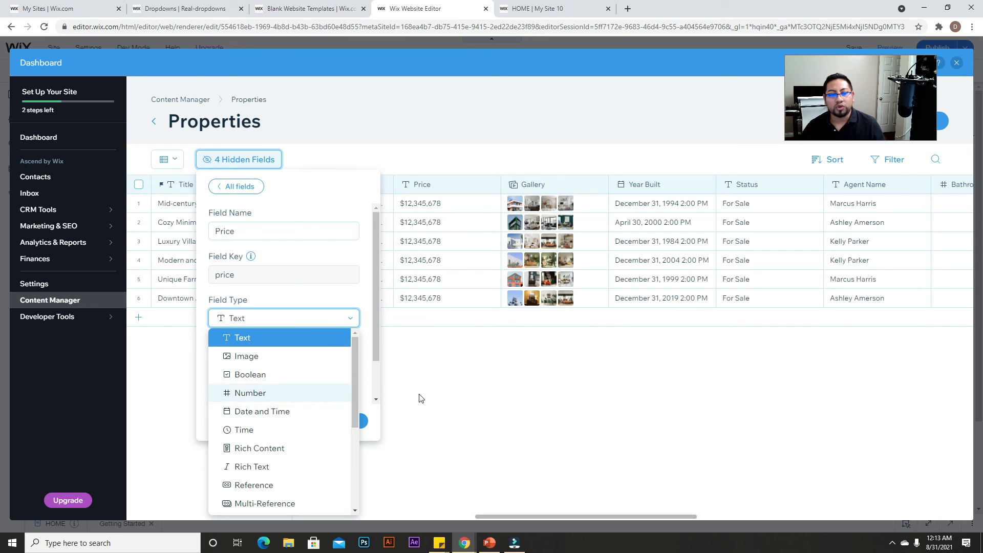
pyautogui.click(472, 386)
pyautogui.click(955, 64)
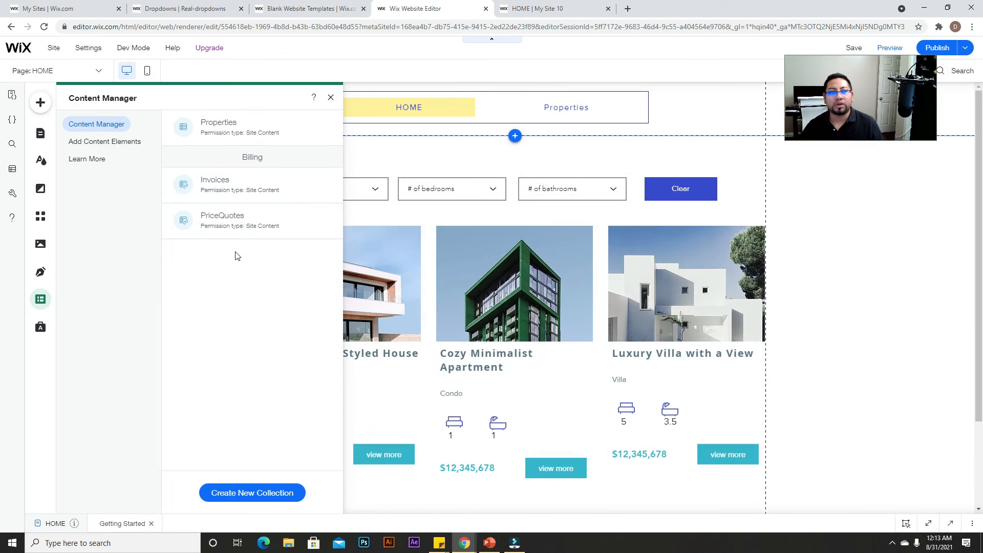
pyautogui.click(330, 97)
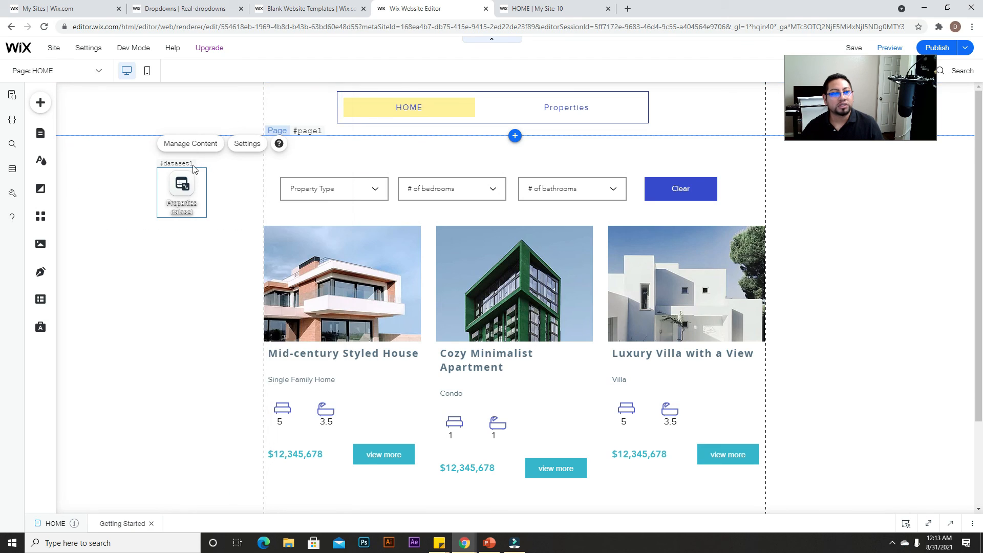
# Review the filter and sort settings of the Properties dataset, and close them.
pyautogui.click(253, 146)
pyautogui.scroll(-3, 272, 271)
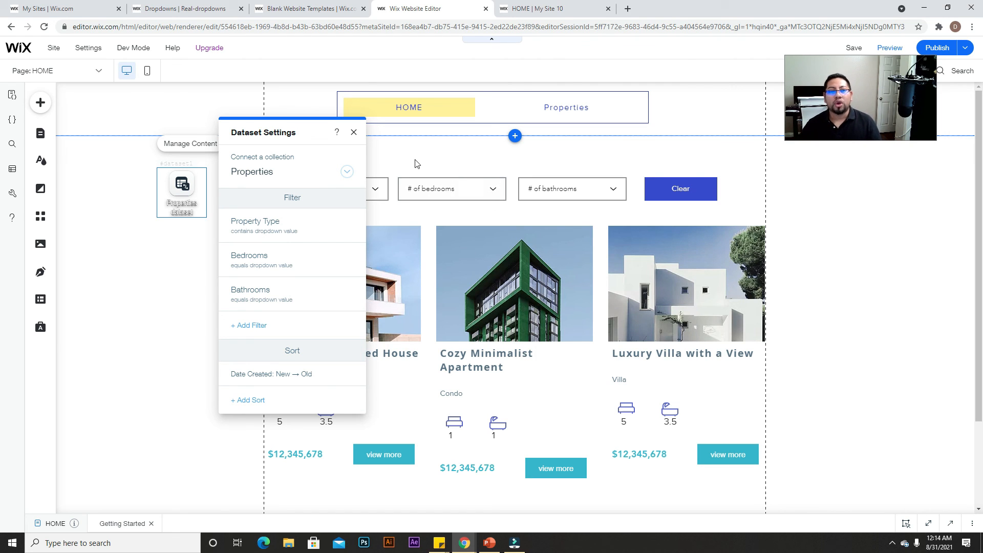
pyautogui.click(353, 133)
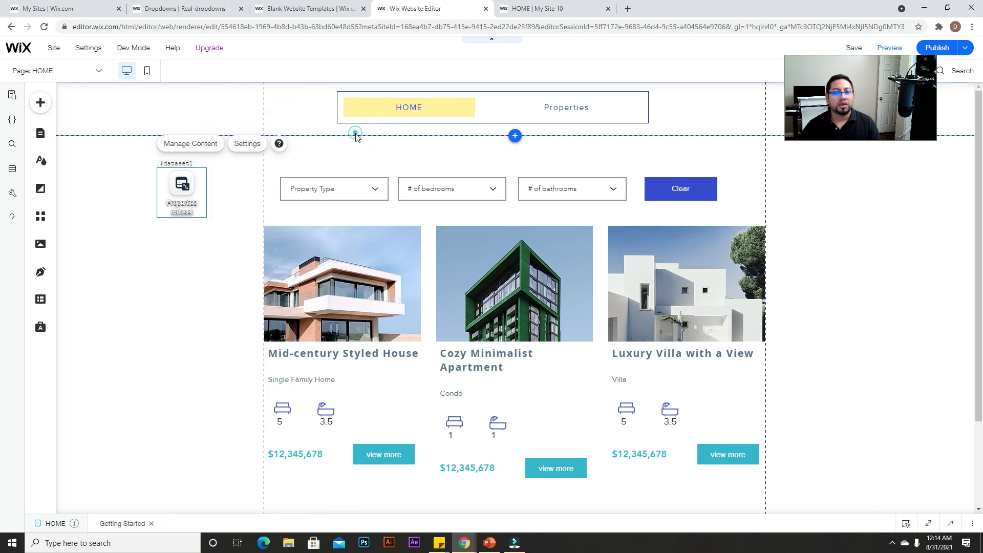
# Connect the click action of the "View mor Listings" button below the repeater to the Properties dataset's Load more action.
pyautogui.scroll(-2, 486, 358)
pyautogui.scroll(2, 488, 389)
pyautogui.scroll(1, 488, 389)
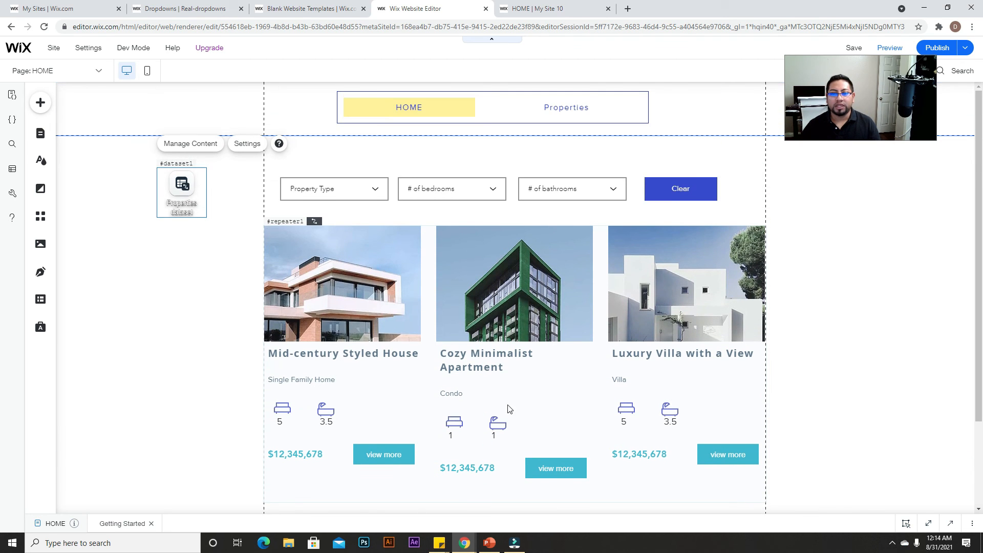
pyautogui.scroll(-2, 493, 423)
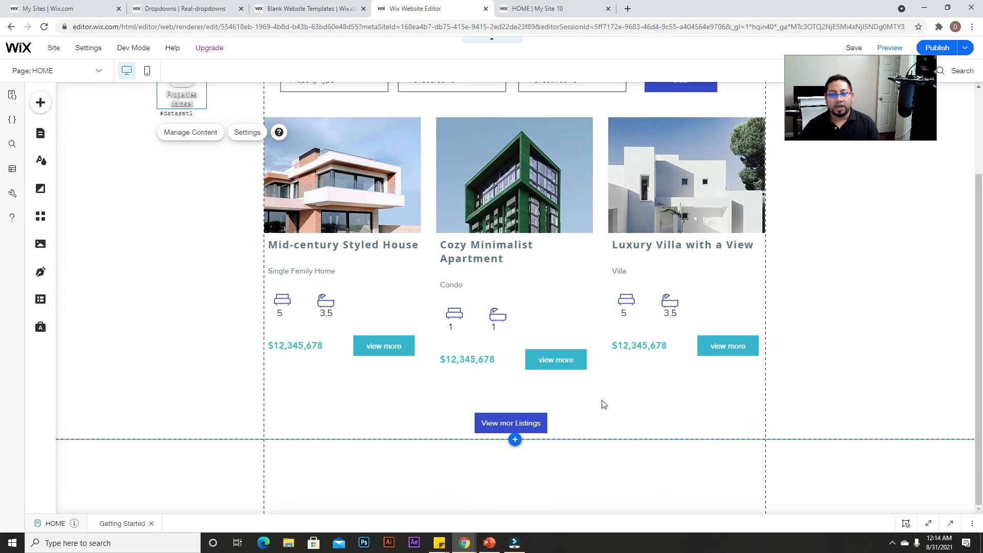
pyautogui.click(494, 421)
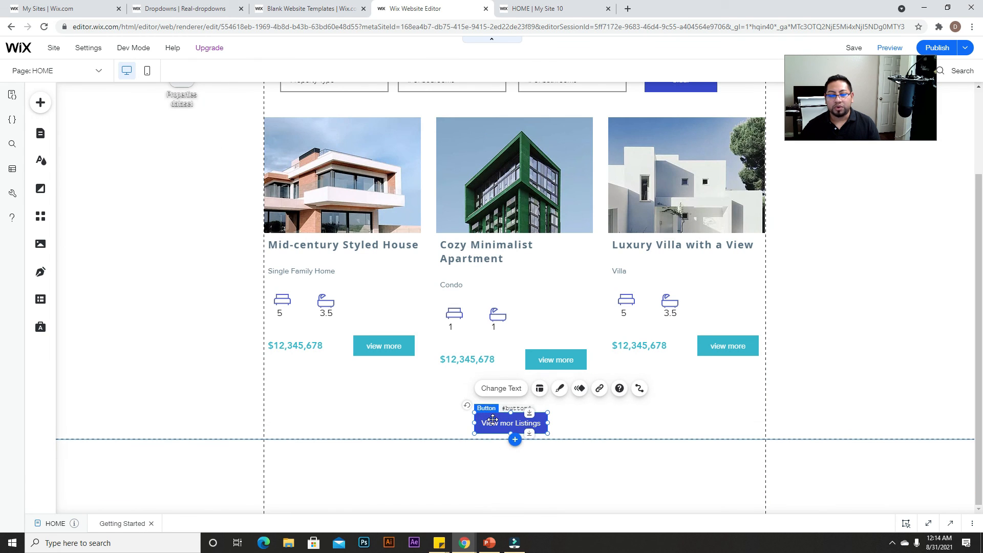
pyautogui.click(639, 390)
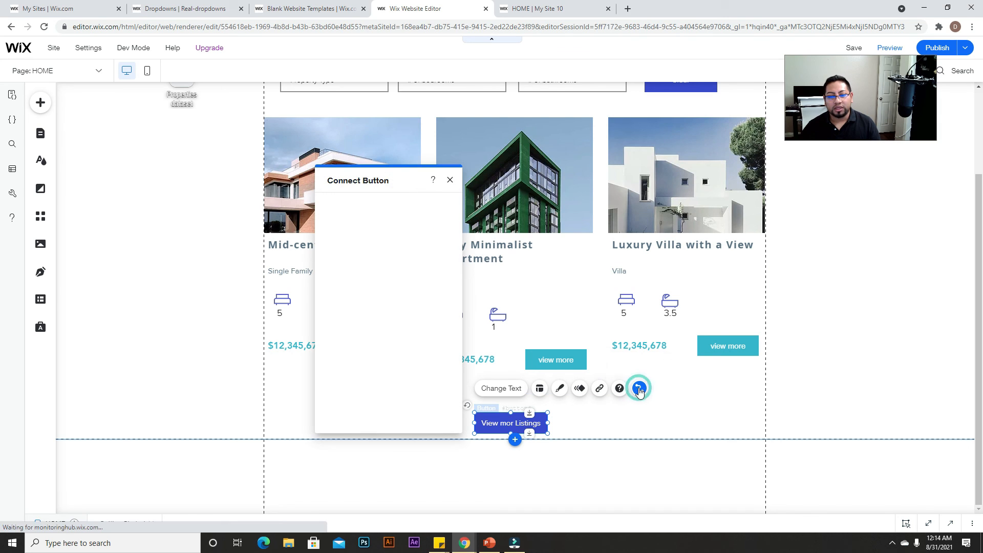
pyautogui.click(421, 287)
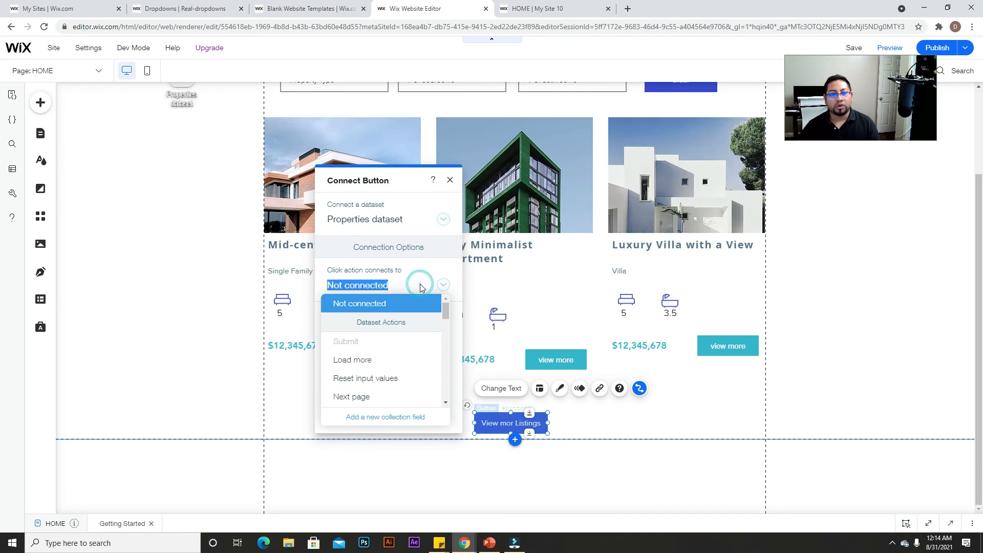
pyautogui.scroll(-1, 410, 351)
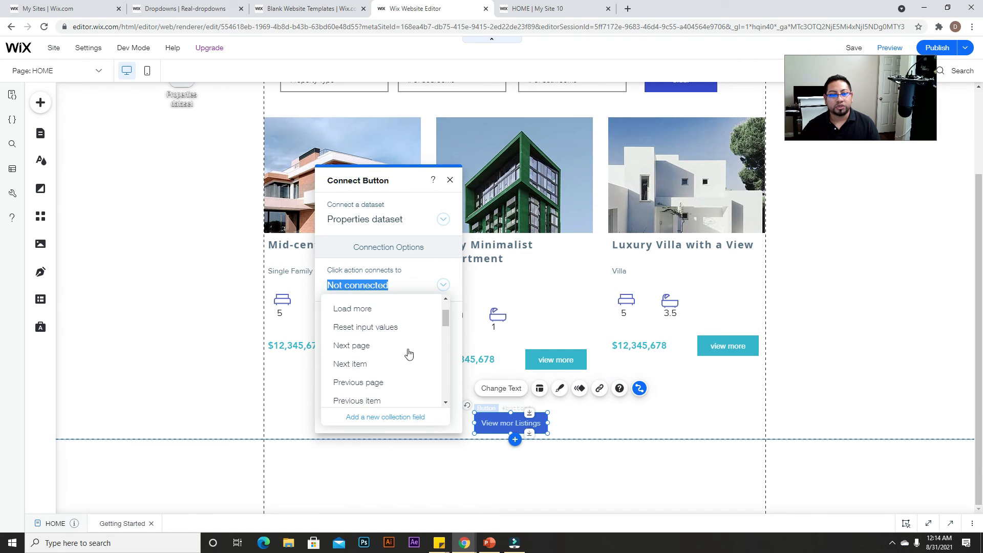
pyautogui.click(361, 309)
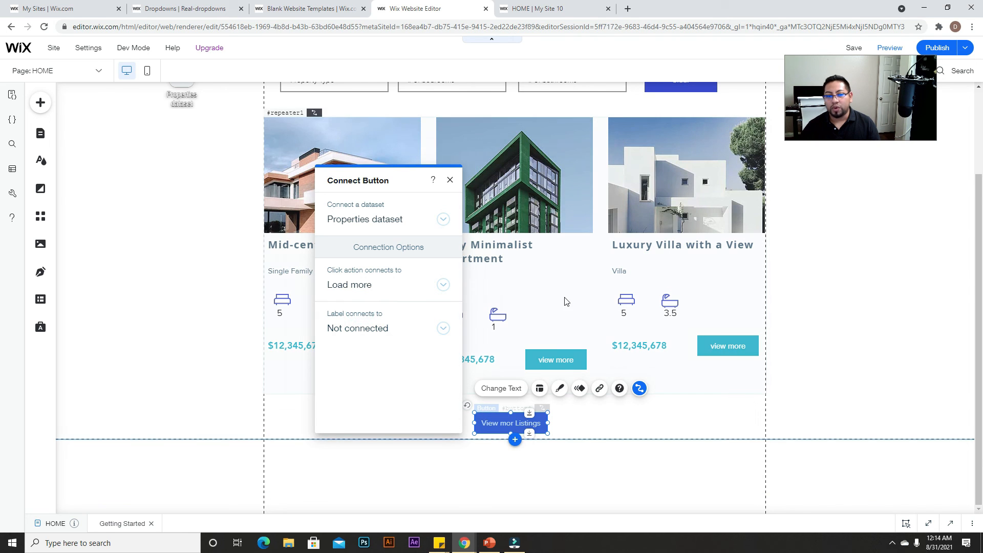
# Change the click action of the "View mor Listings" button to the Properties (All) dynamic page and close the connection settings.
pyautogui.click(438, 283)
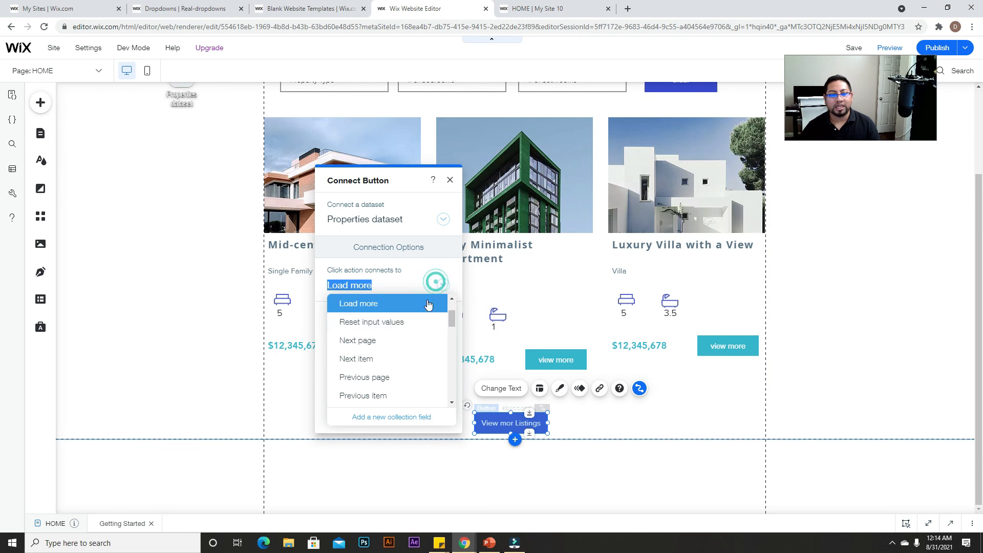
pyautogui.scroll(-5, 412, 334)
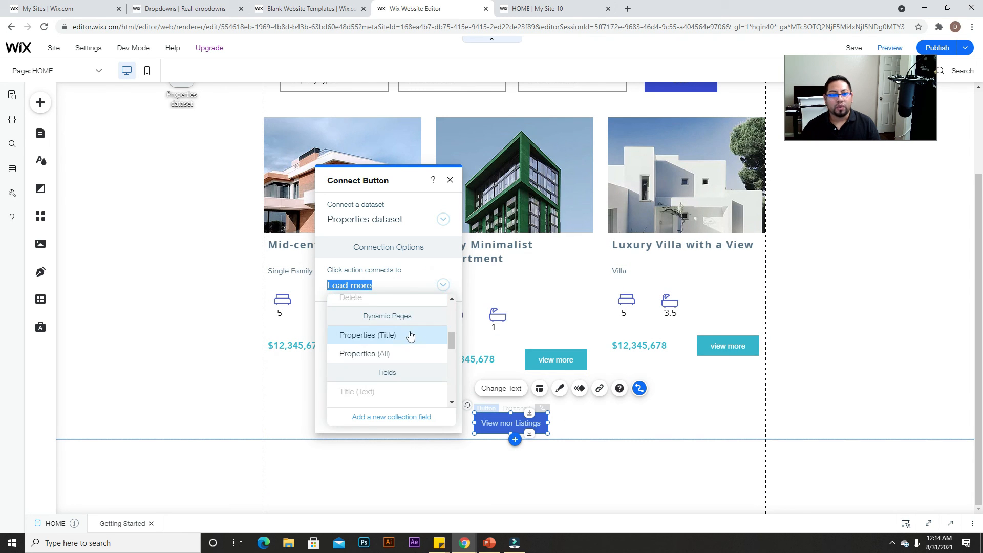
pyautogui.click(382, 354)
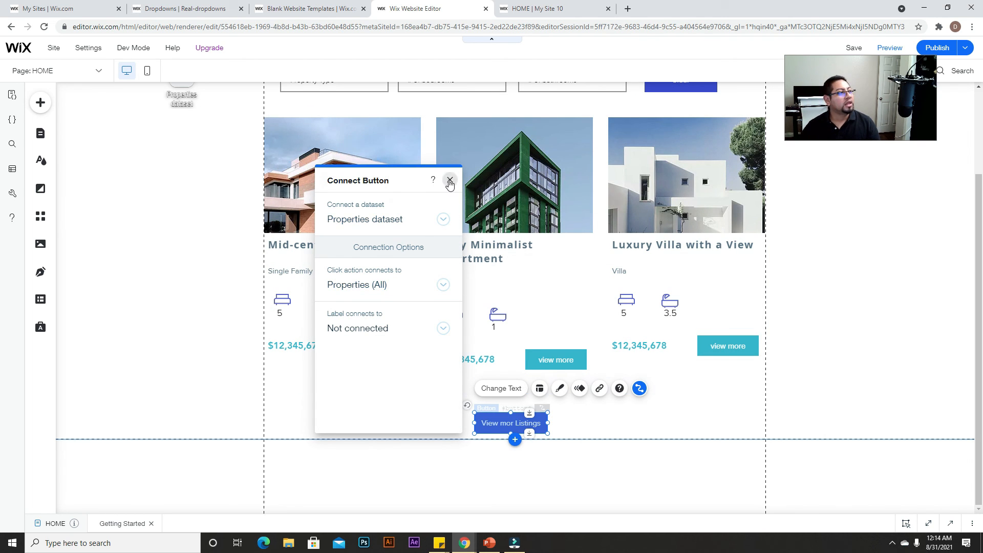
pyautogui.click(450, 181)
# Publish the updated site and open its live version.
pyautogui.click(937, 48)
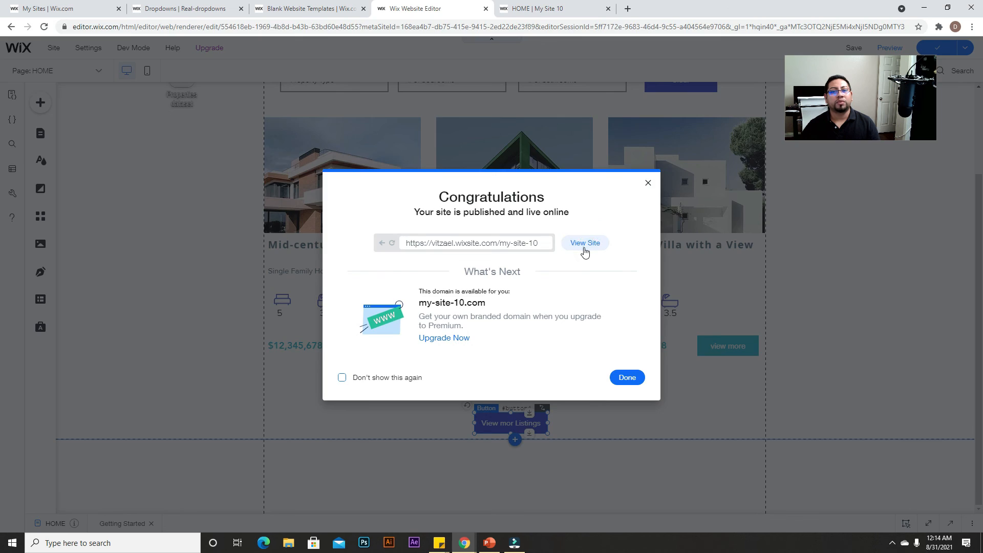
pyautogui.click(585, 244)
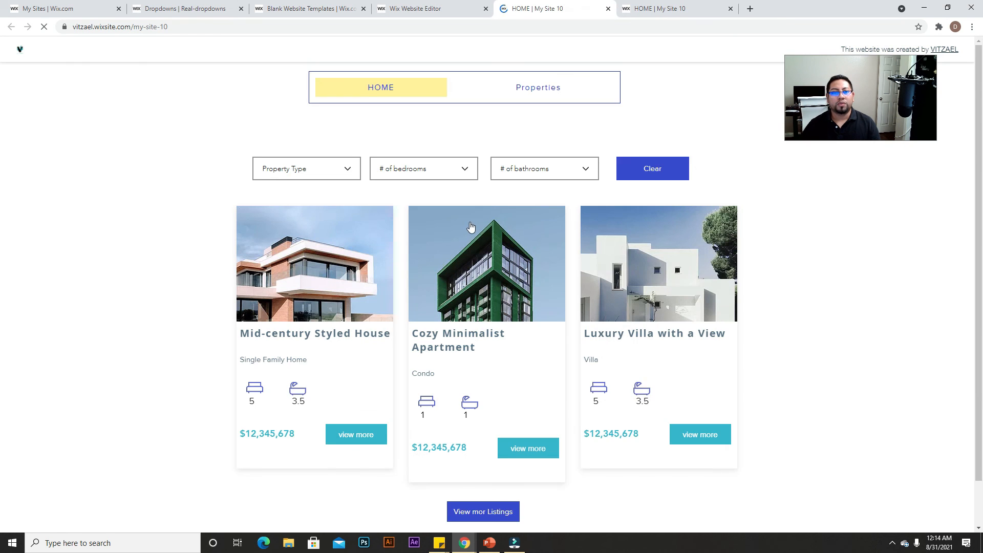
# Test the "View mor Listings" button on the live site, look through the property listings page and return to the home page.
pyautogui.scroll(-1, 458, 380)
pyautogui.click(473, 463)
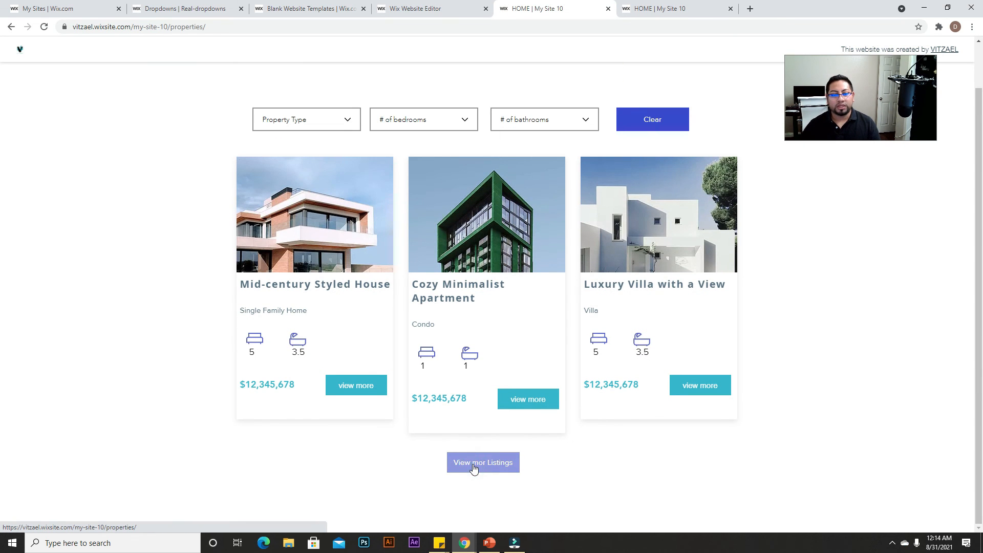
pyautogui.scroll(-6, 474, 456)
pyautogui.scroll(6, 474, 456)
pyautogui.click(399, 95)
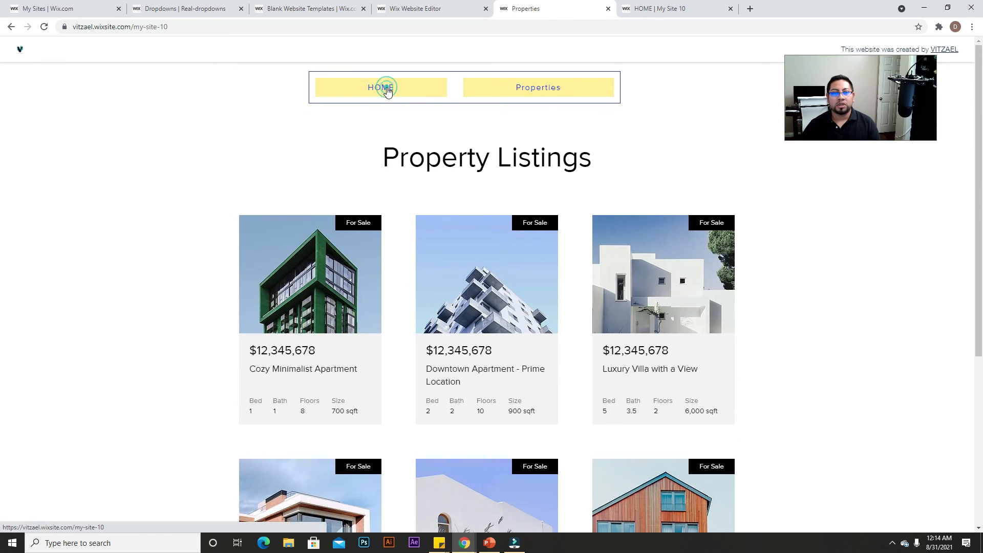
pyautogui.scroll(-1, 571, 322)
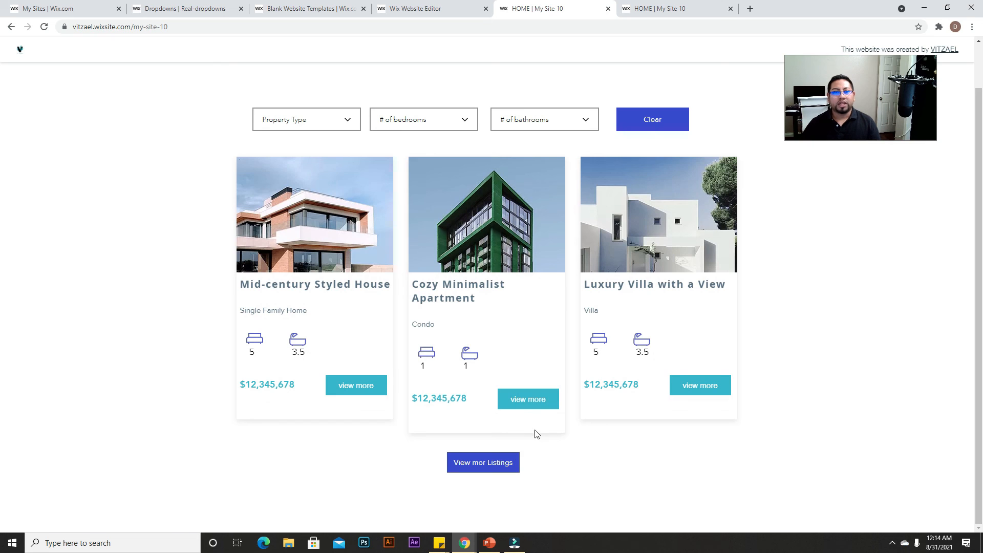
pyautogui.scroll(1, 495, 414)
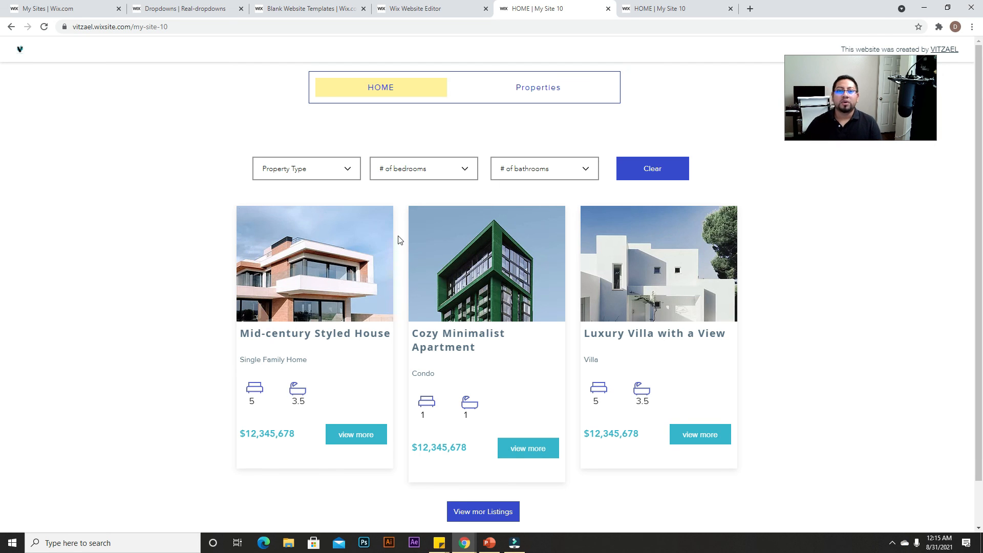
# Return to the Wix Editor, dismiss the publish confirmation, and check the pages in the site menu.
pyautogui.click(447, 16)
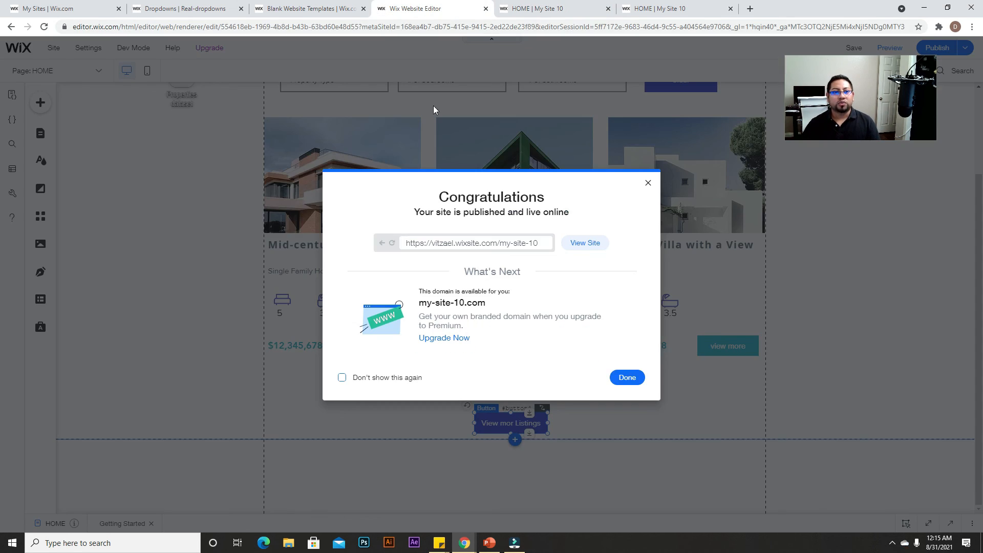
pyautogui.click(648, 183)
pyautogui.click(41, 134)
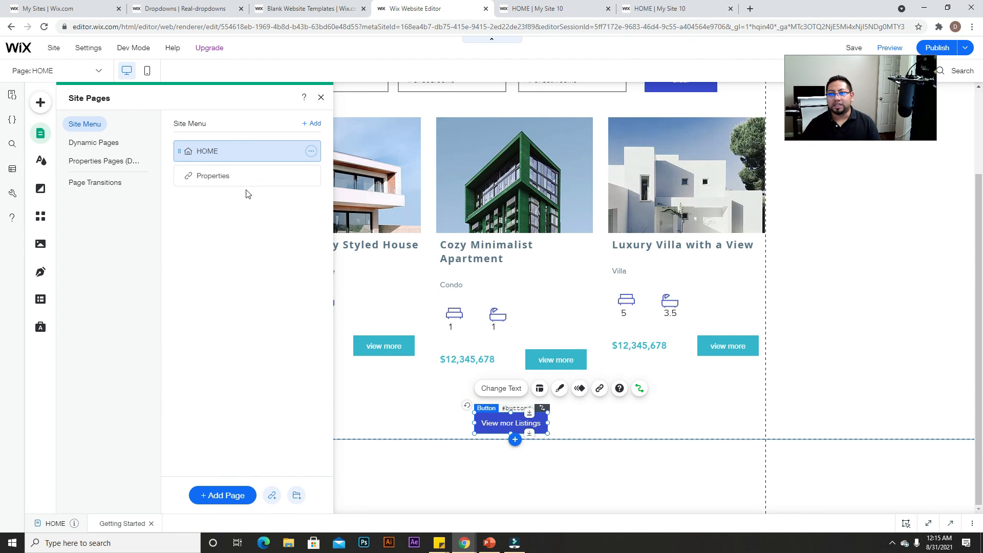
pyautogui.click(321, 97)
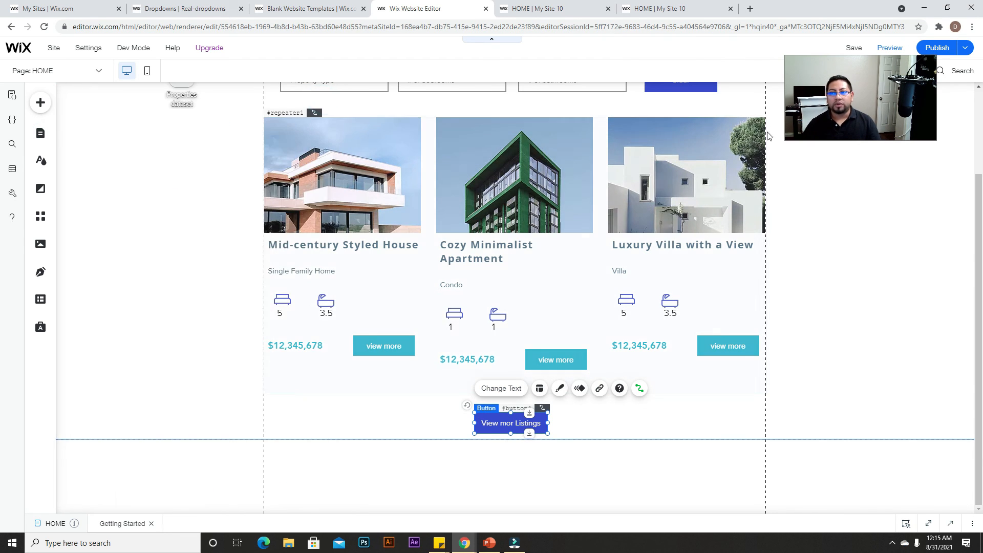
pyautogui.moveTo(905, 82); pyautogui.dragTo(920, 125)
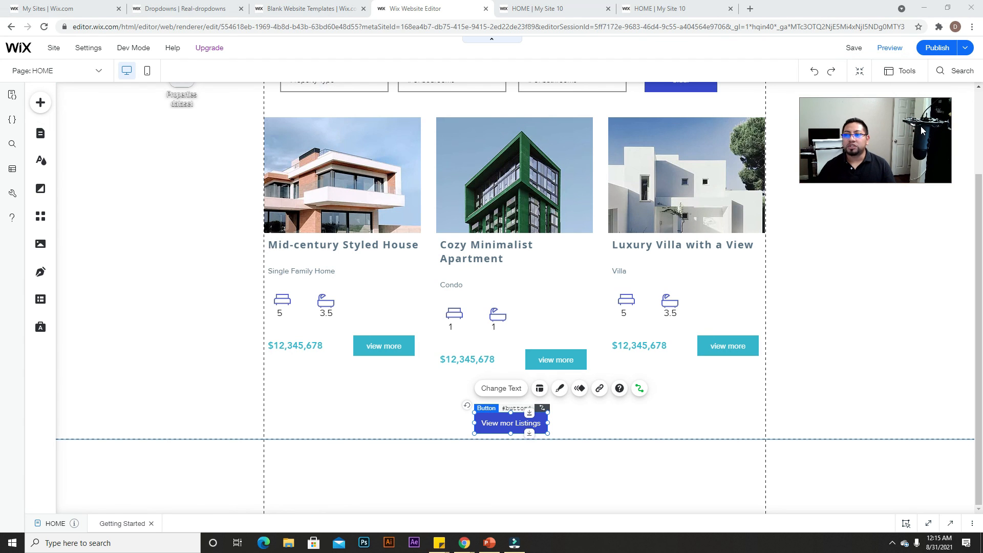